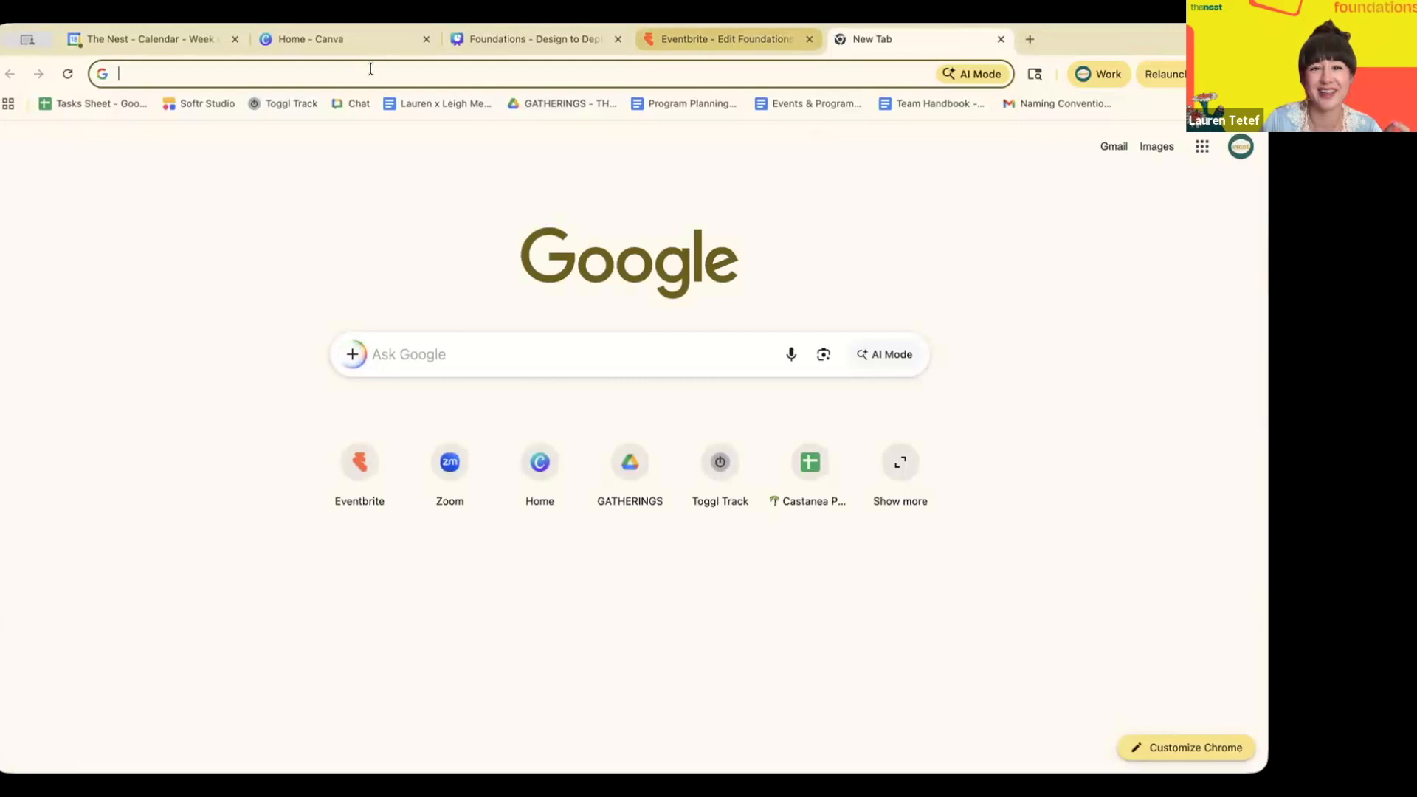
- Close the empty browser tab and return to the Canva home page
left_click(998, 38)
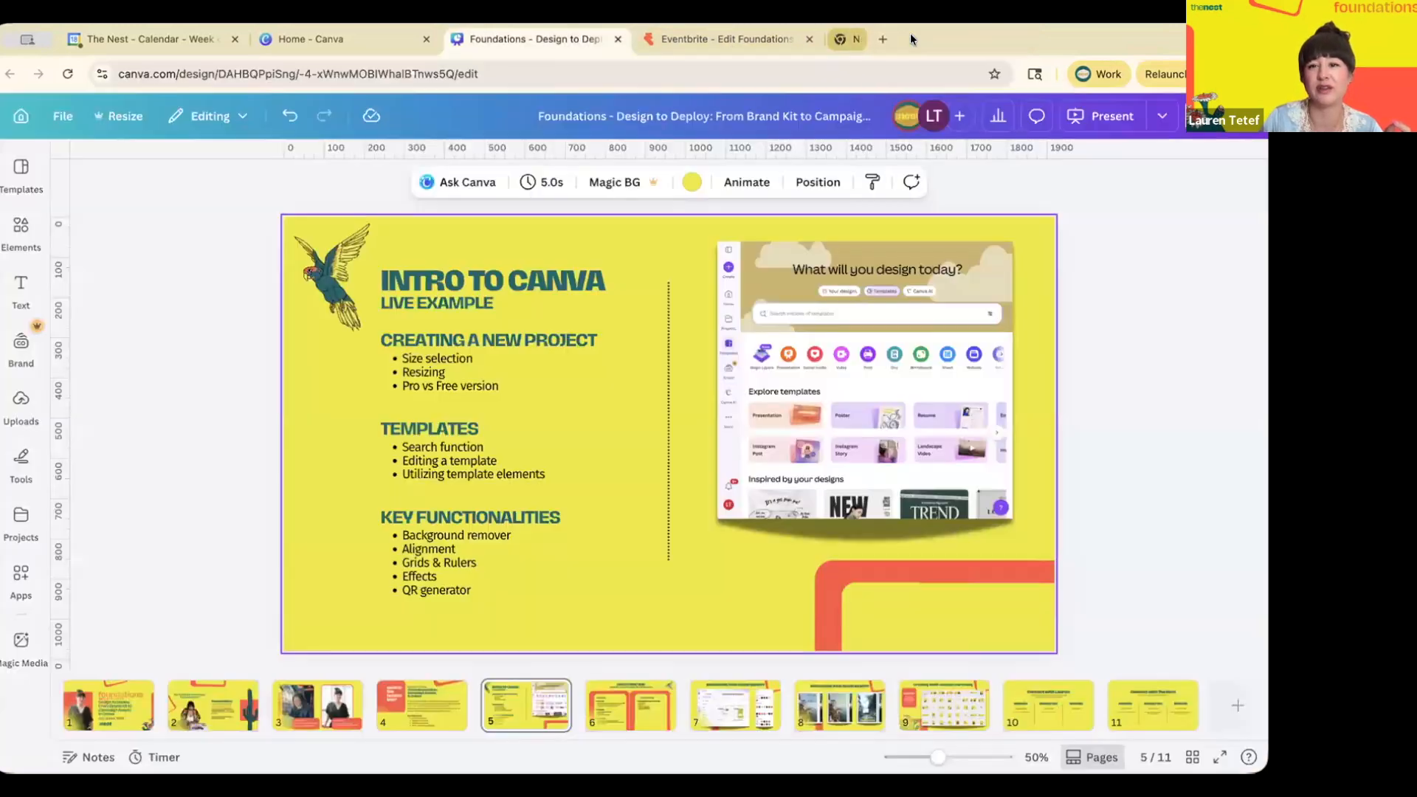
left_click(378, 39)
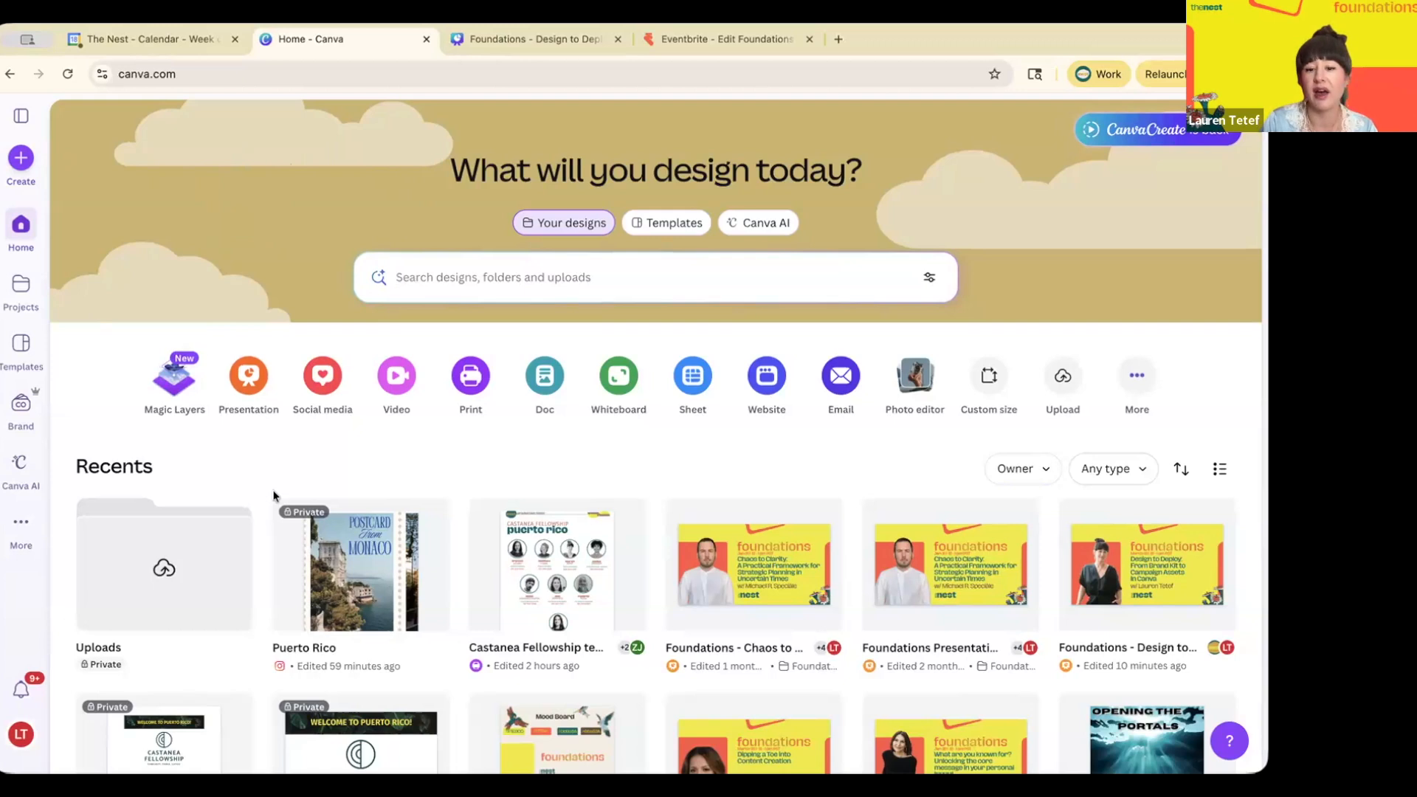
- Start a new Social media design and choose the Custom size option
left_click(21, 159)
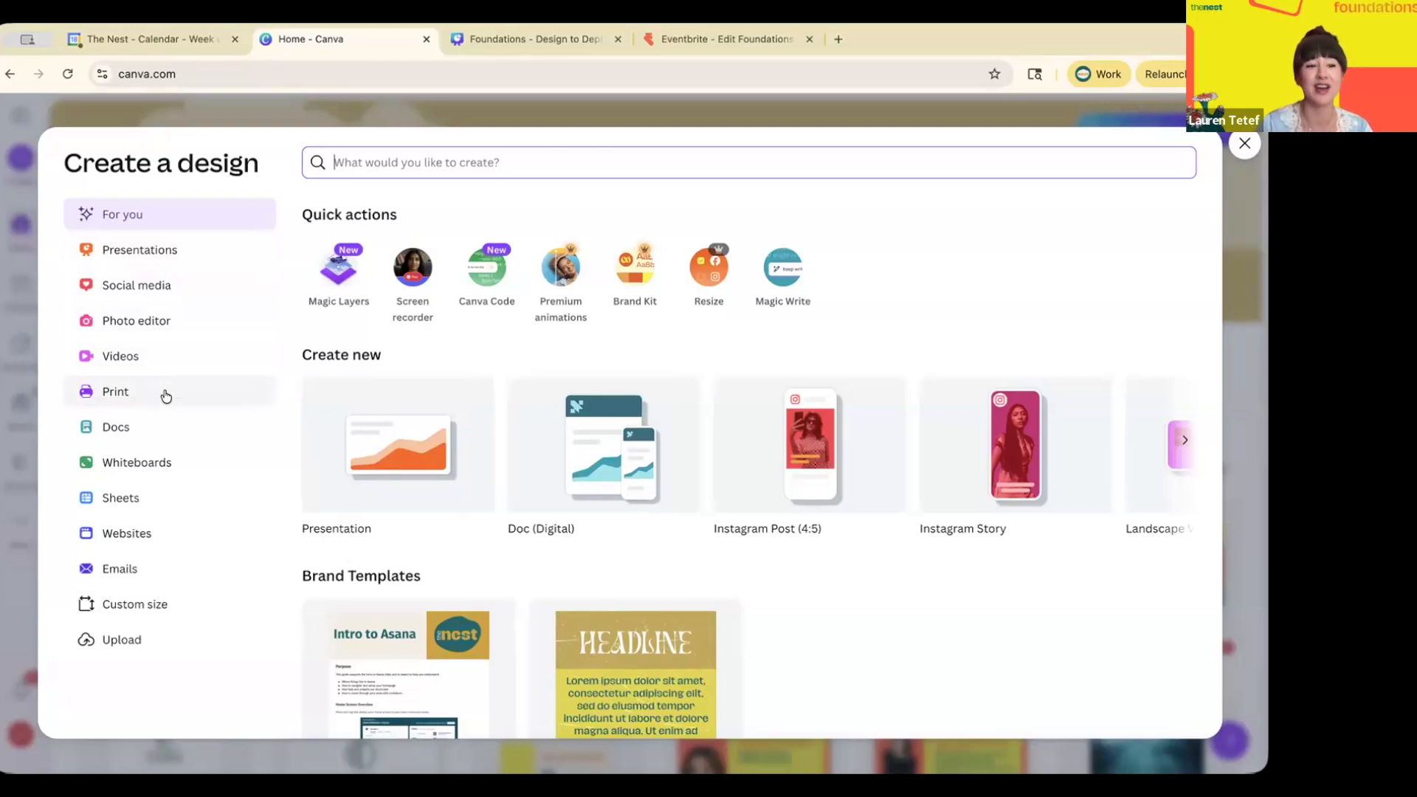
left_click(149, 287)
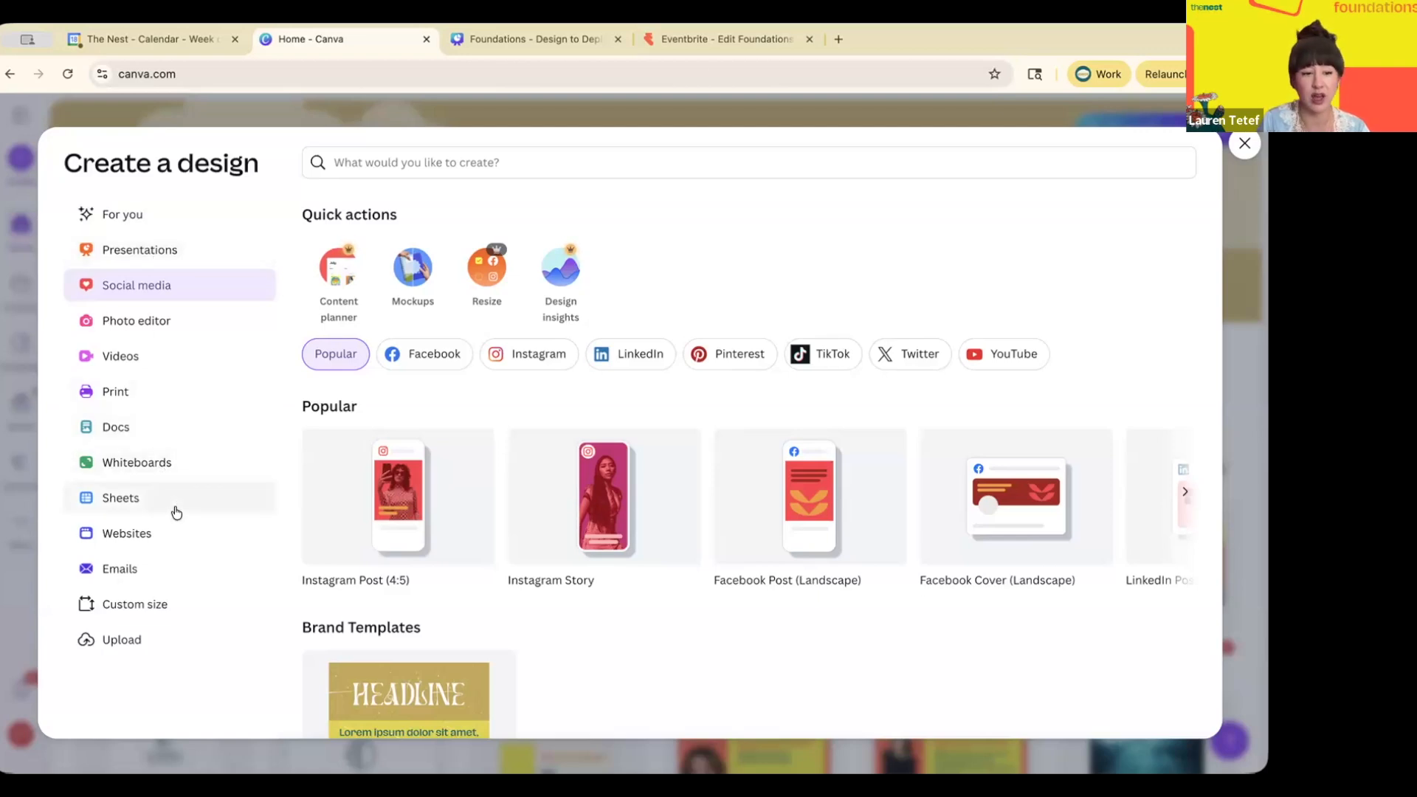
left_click(147, 606)
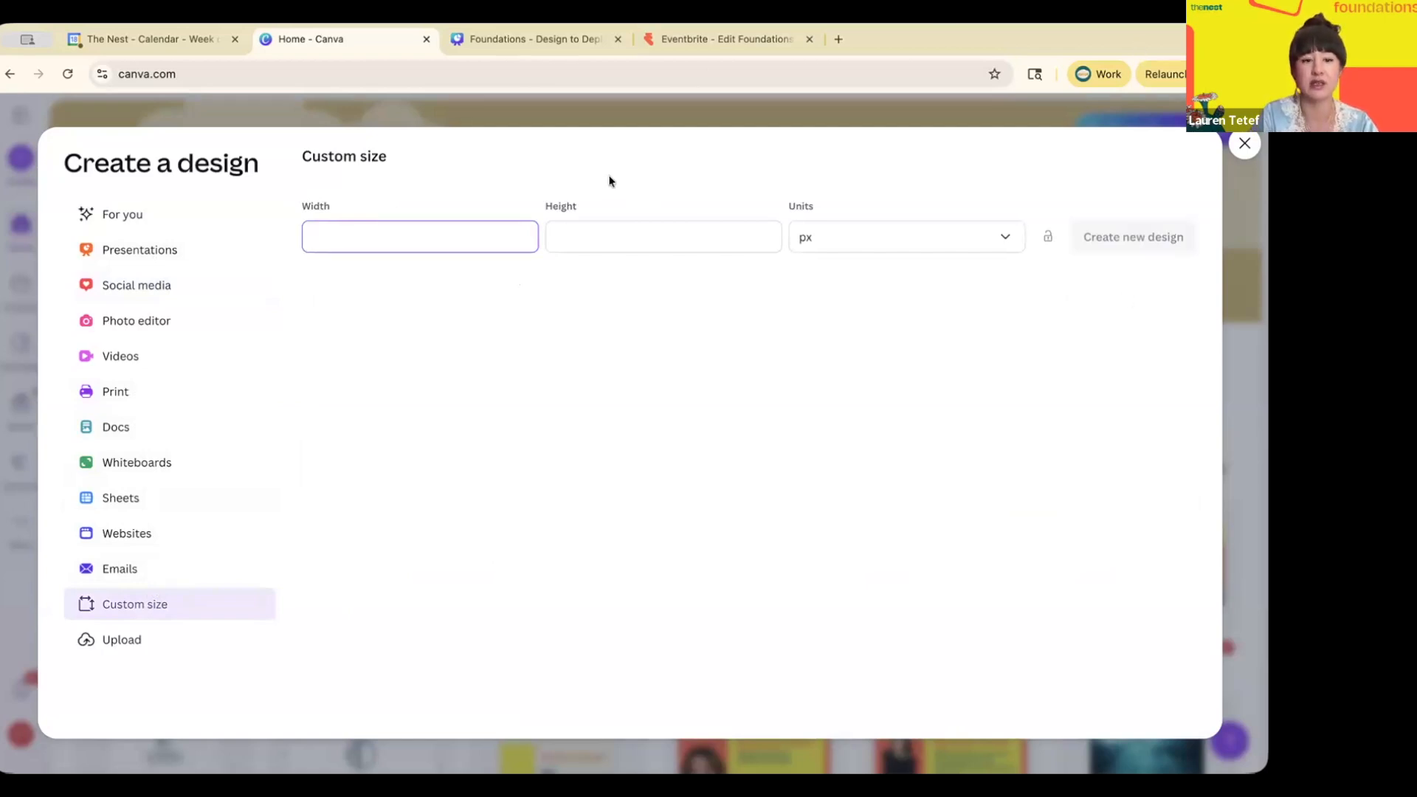
- Create a blank custom design of 1080 × 1080 px
type("1080")
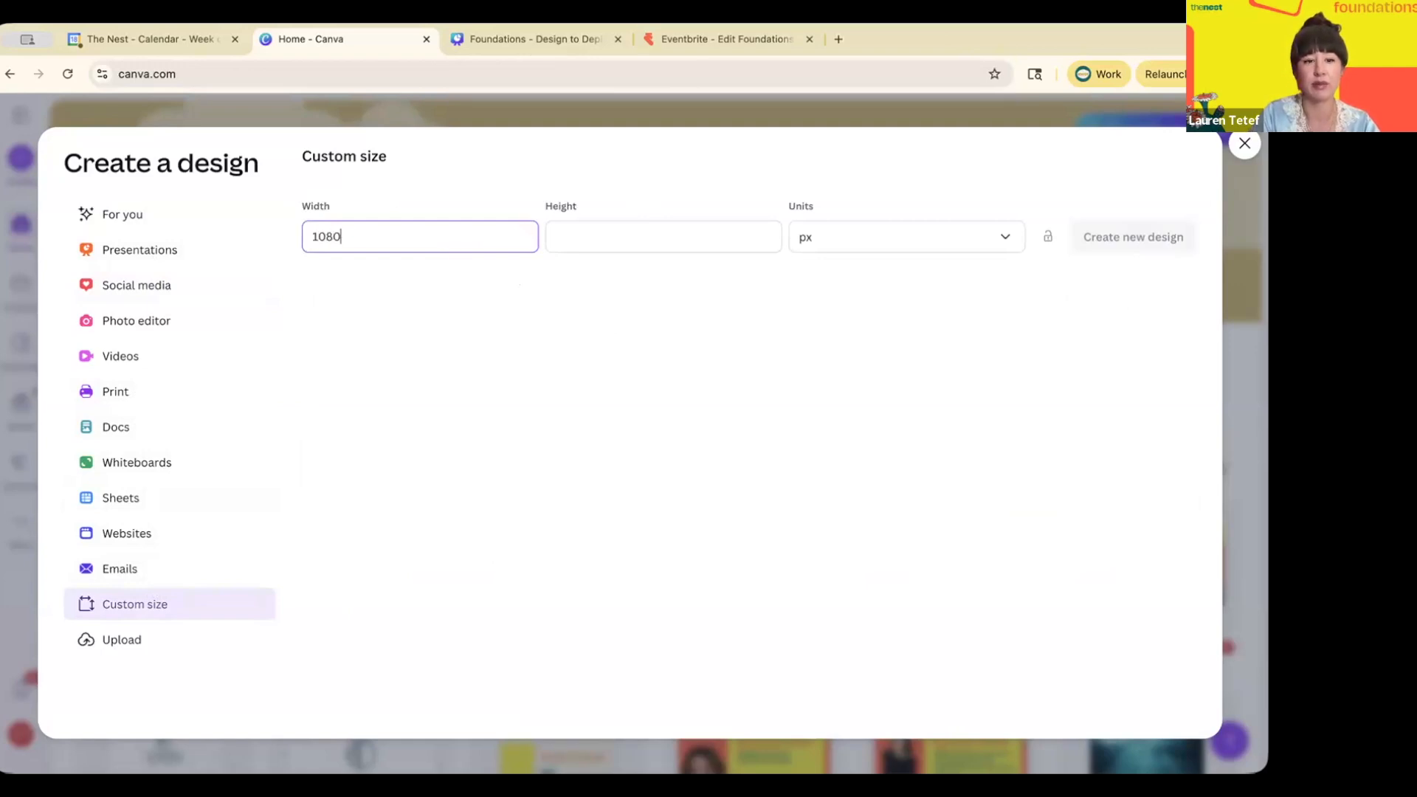
key("Tab")
type("1080")
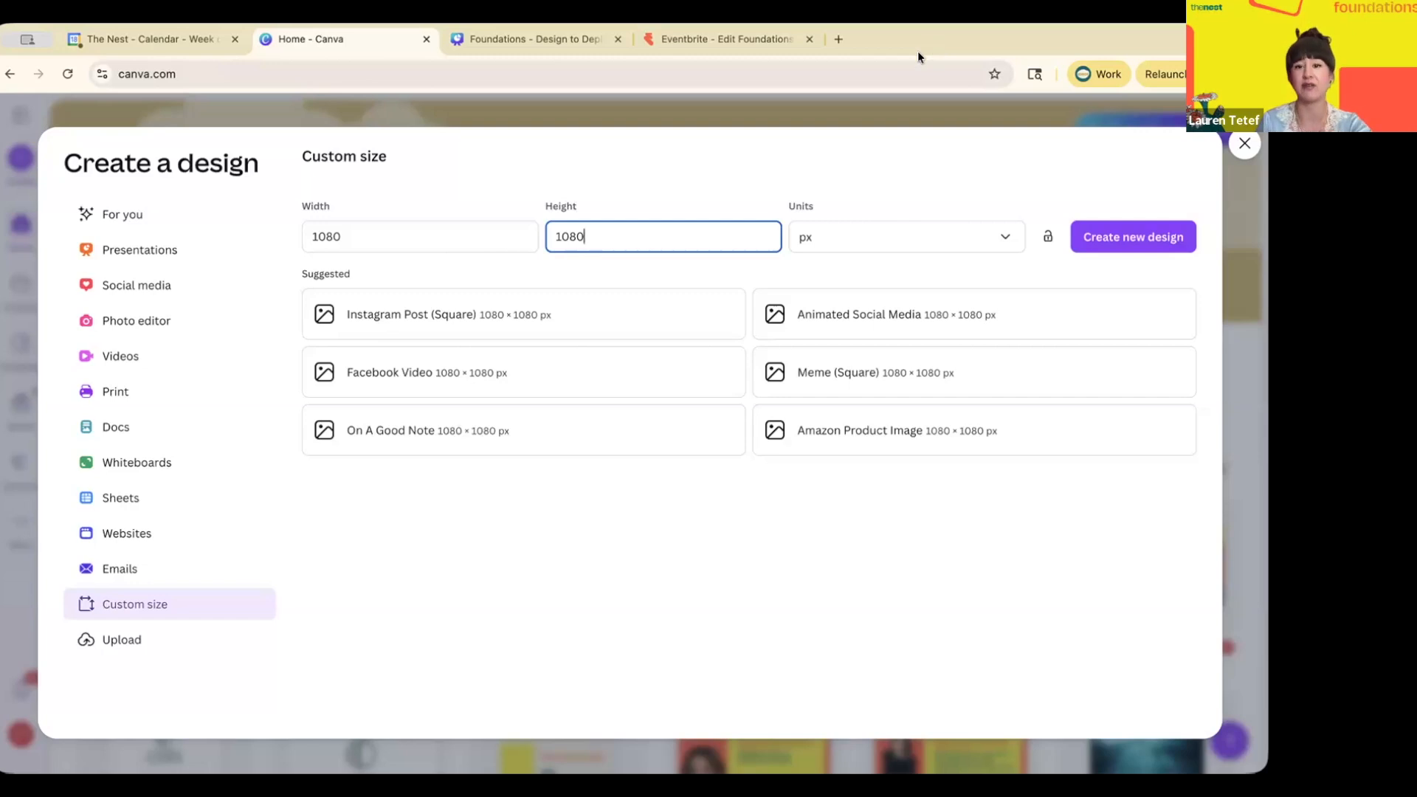
left_click(1118, 236)
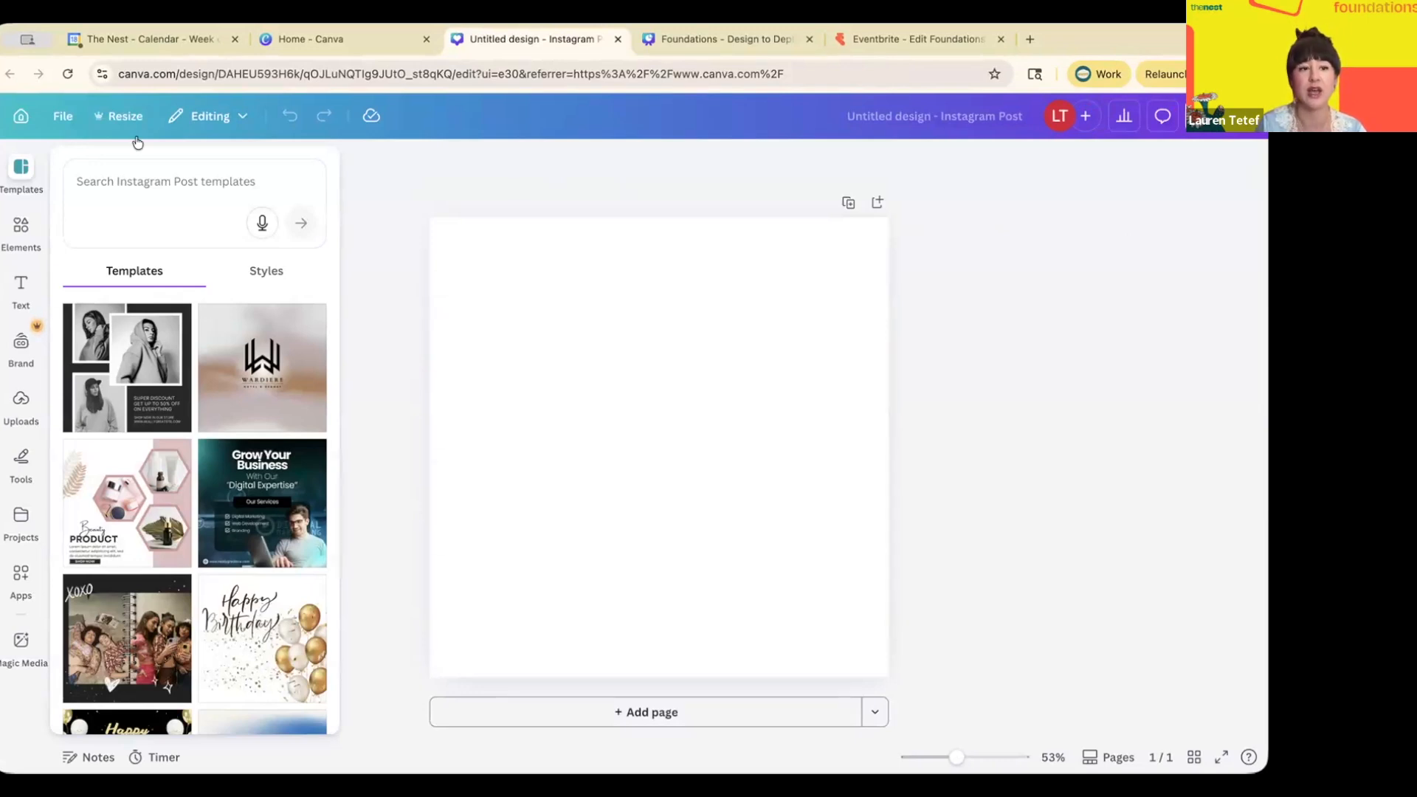
- Check the new design's Resize options, then return to the Home tab's custom-size dialog
left_click(126, 117)
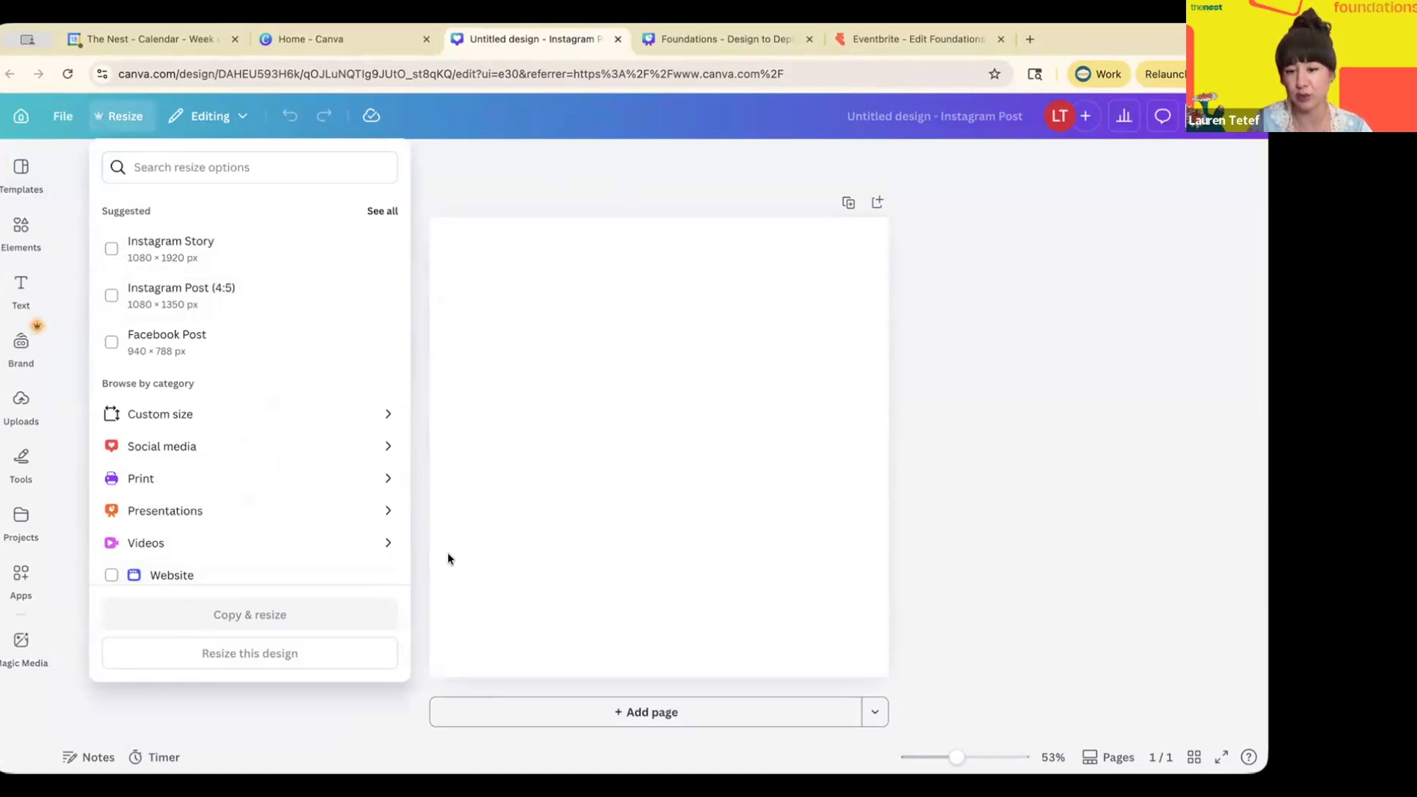
left_click(865, 177)
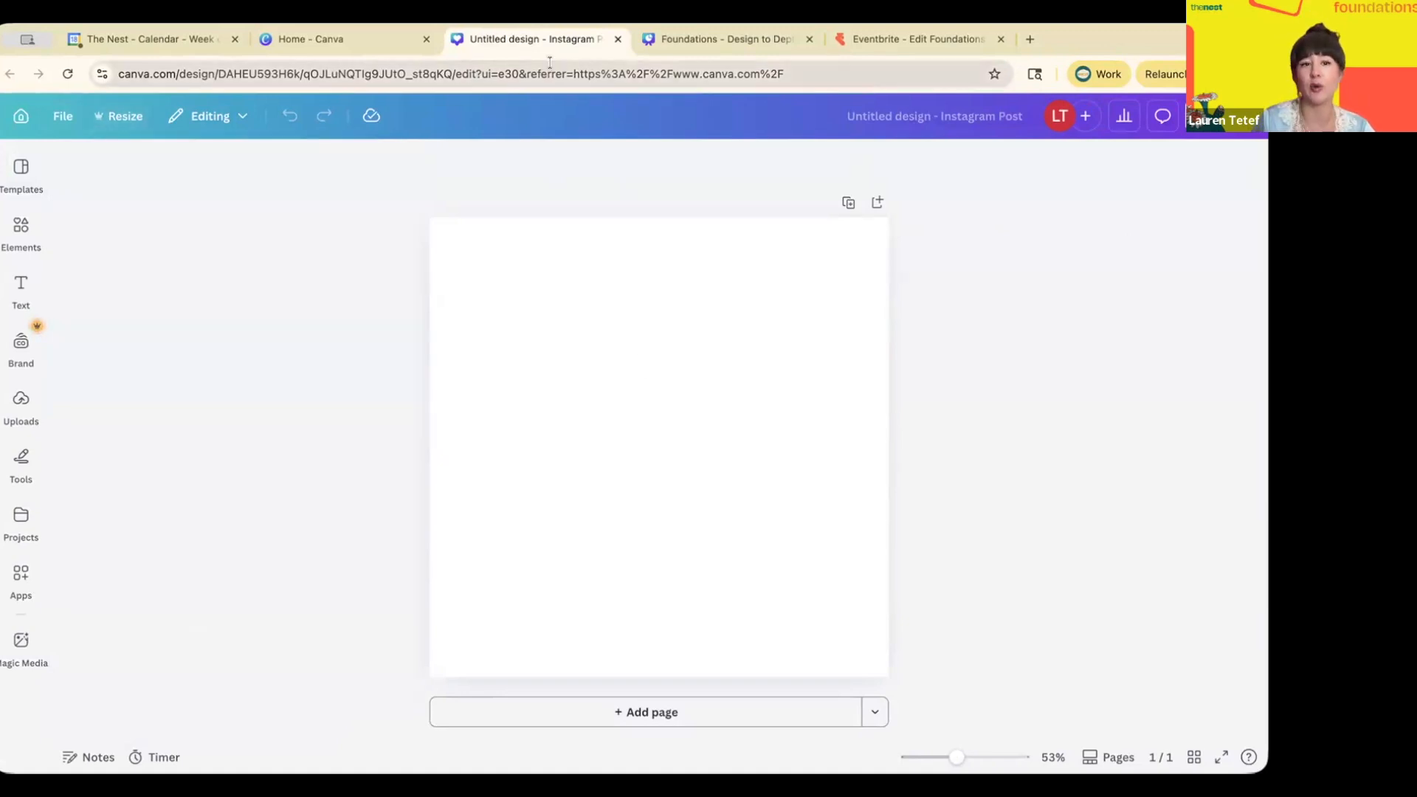
left_click(374, 32)
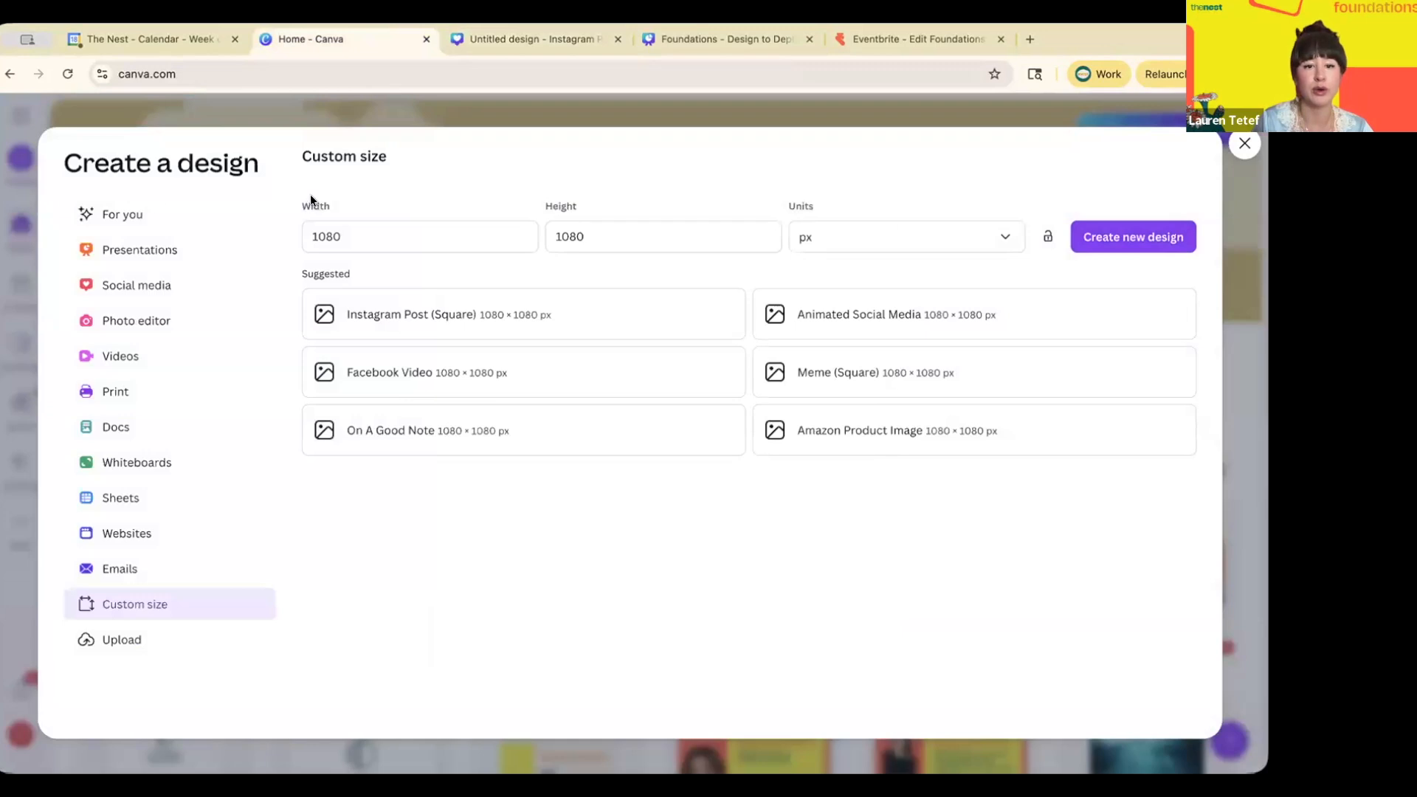
- Create a second blank design sized 2016 × 1080 px
double_click(339, 224)
type("2016")
double_click(559, 233)
type("201")
key("BackSpace")
key("BackSpace")
key("BackSpace")
type("1080")
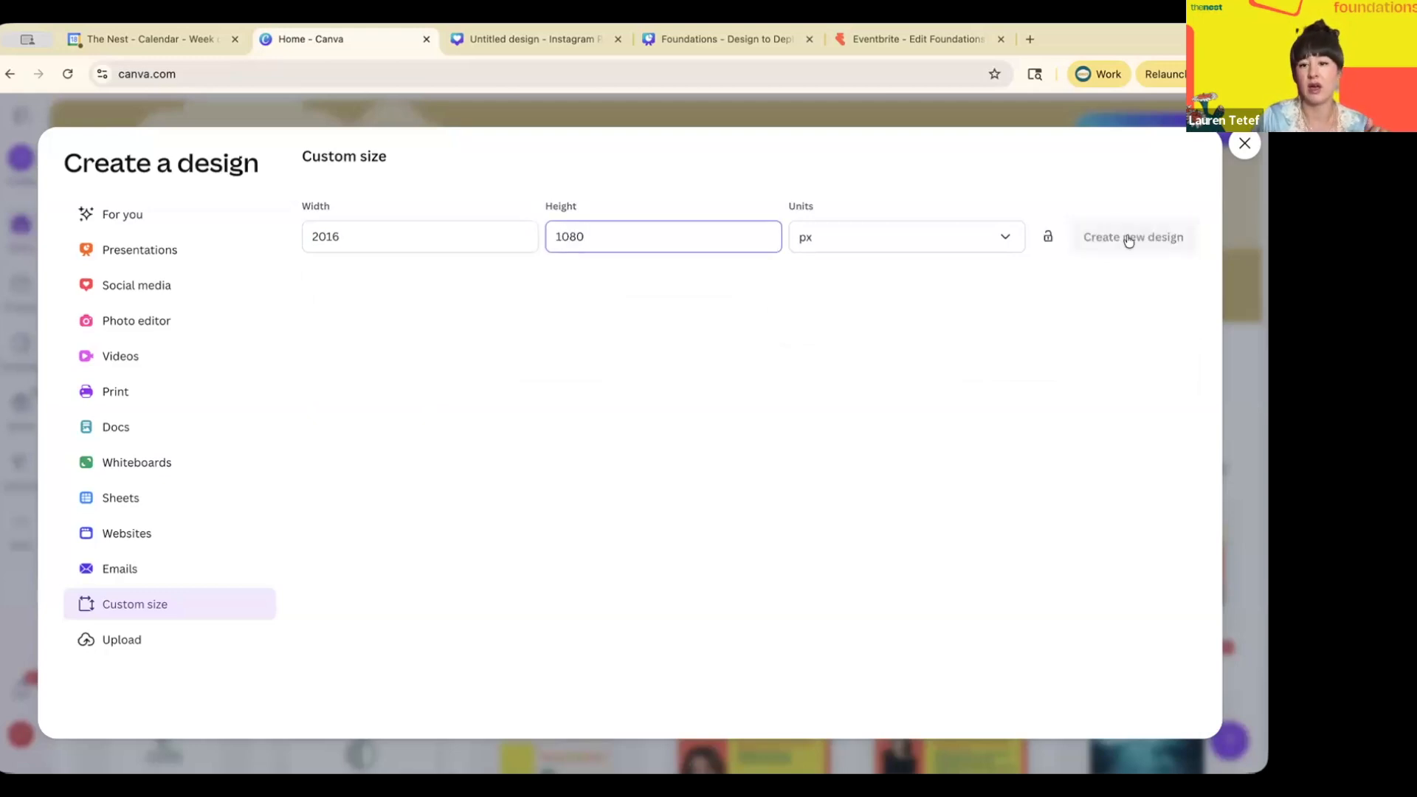
left_click(1113, 246)
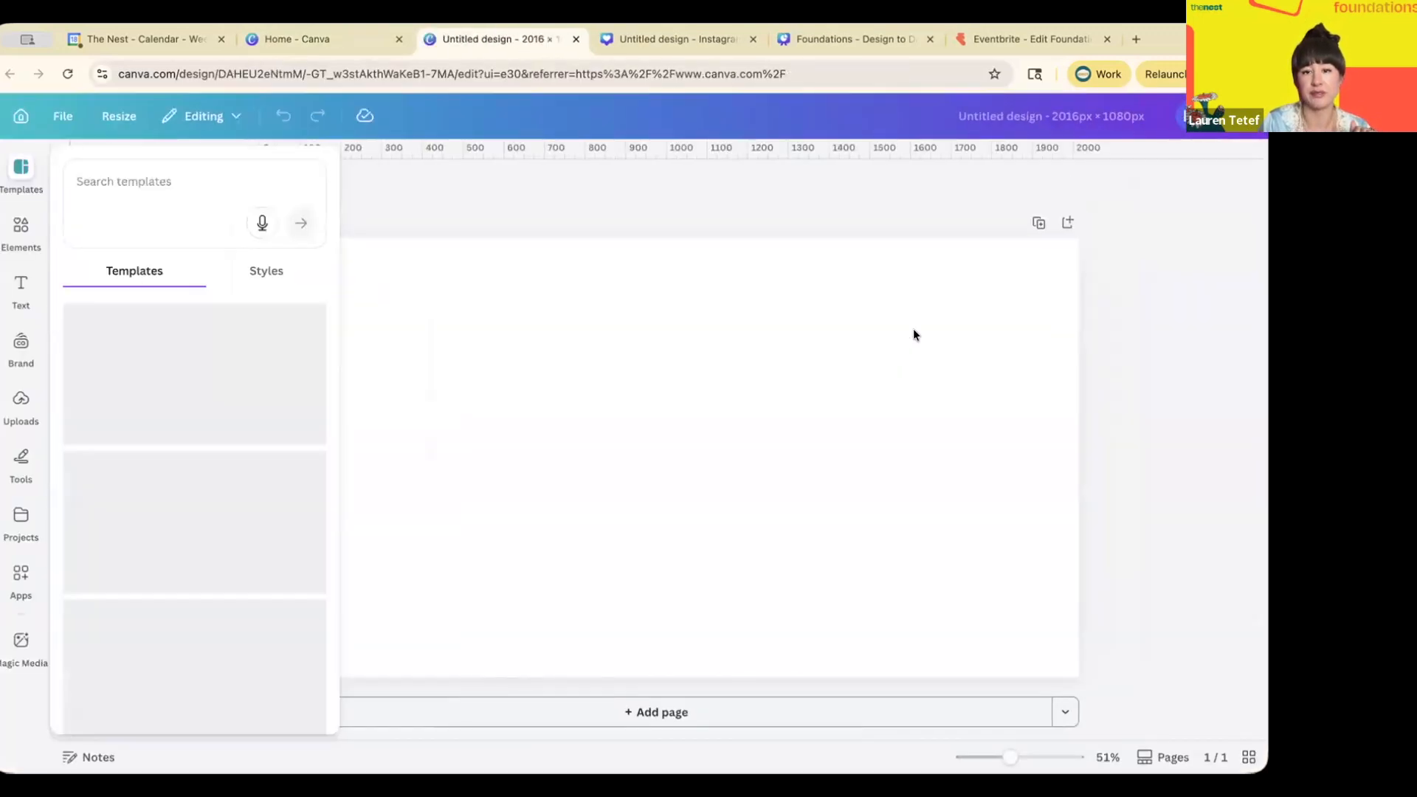
left_click(915, 319)
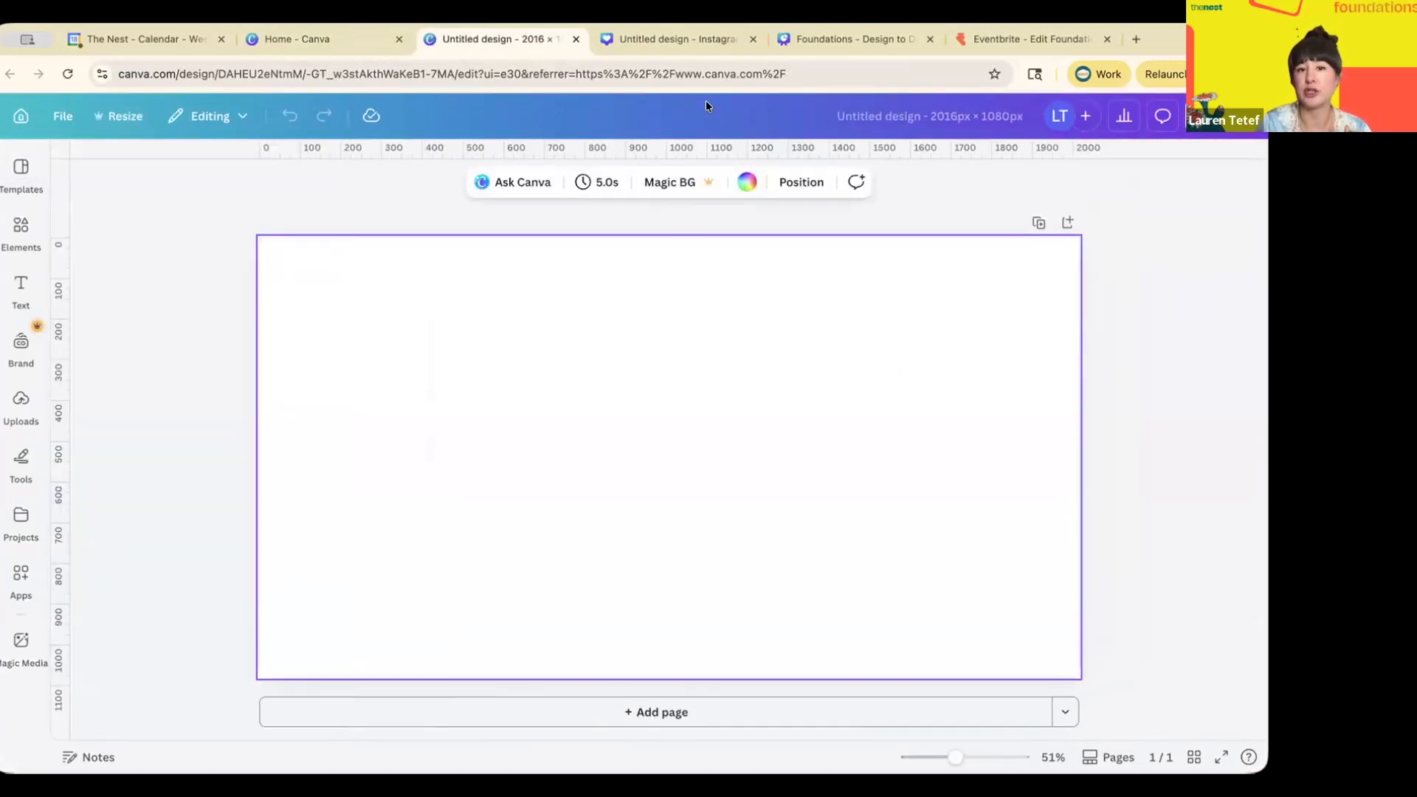
- Switch between the design tabs and return to the square Instagram post
left_click(688, 37)
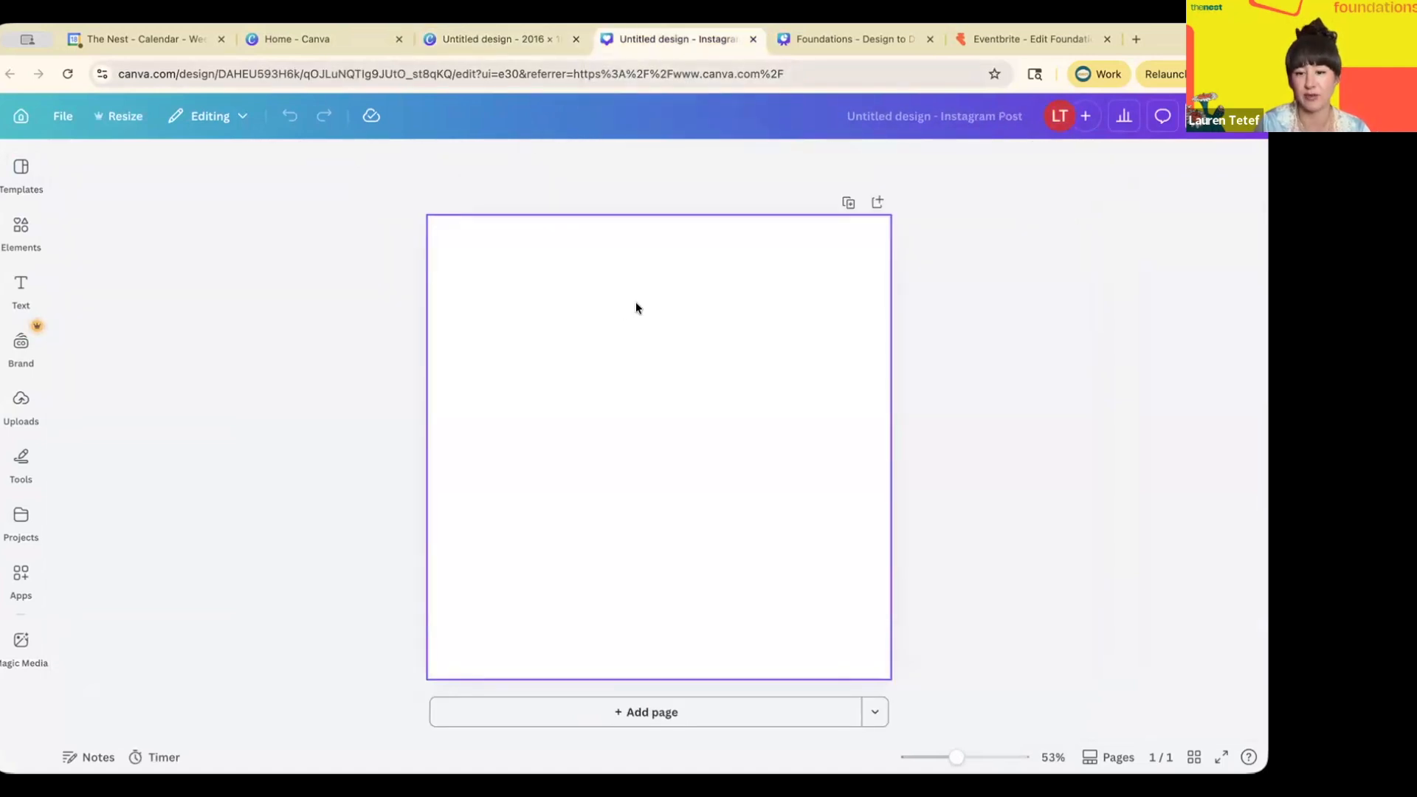
left_click(481, 38)
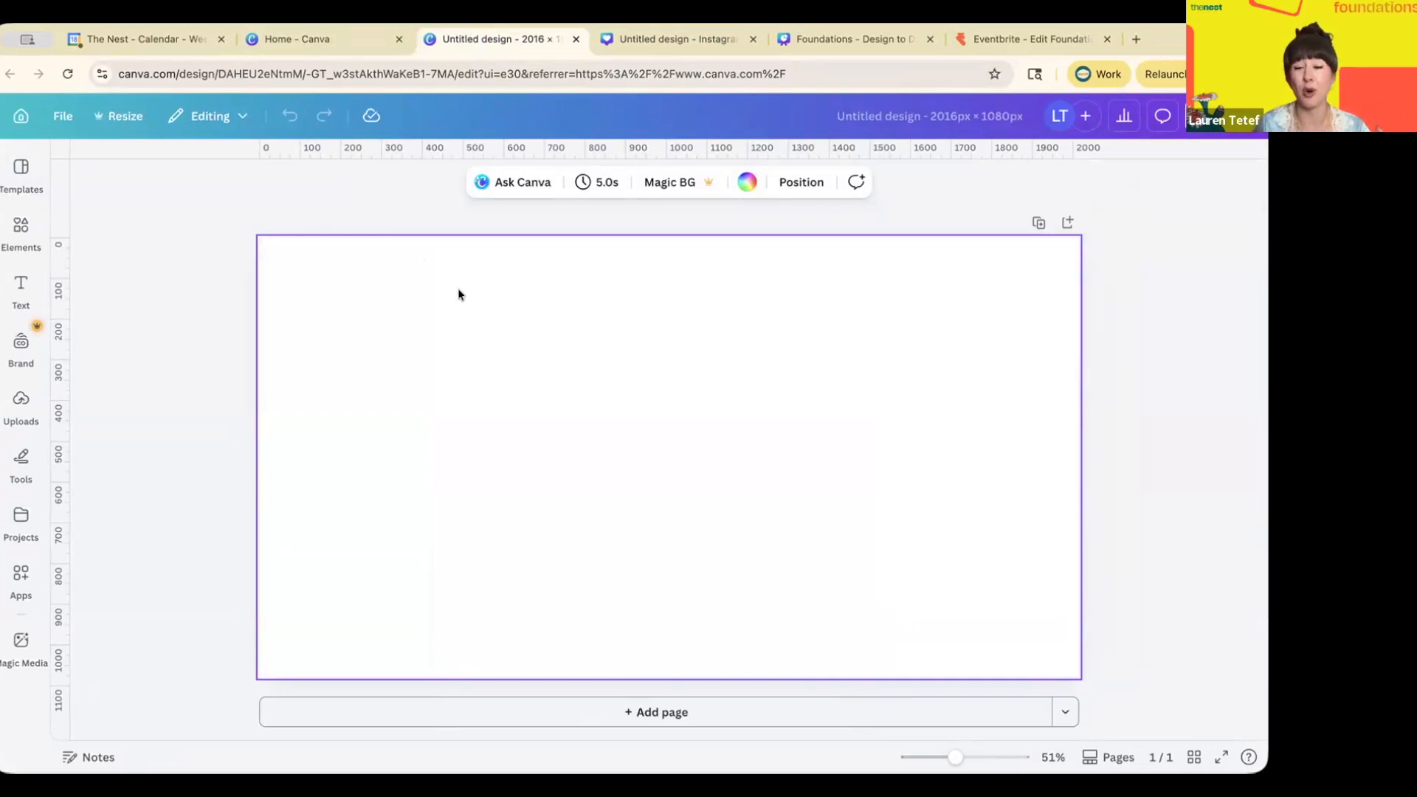
left_click(321, 38)
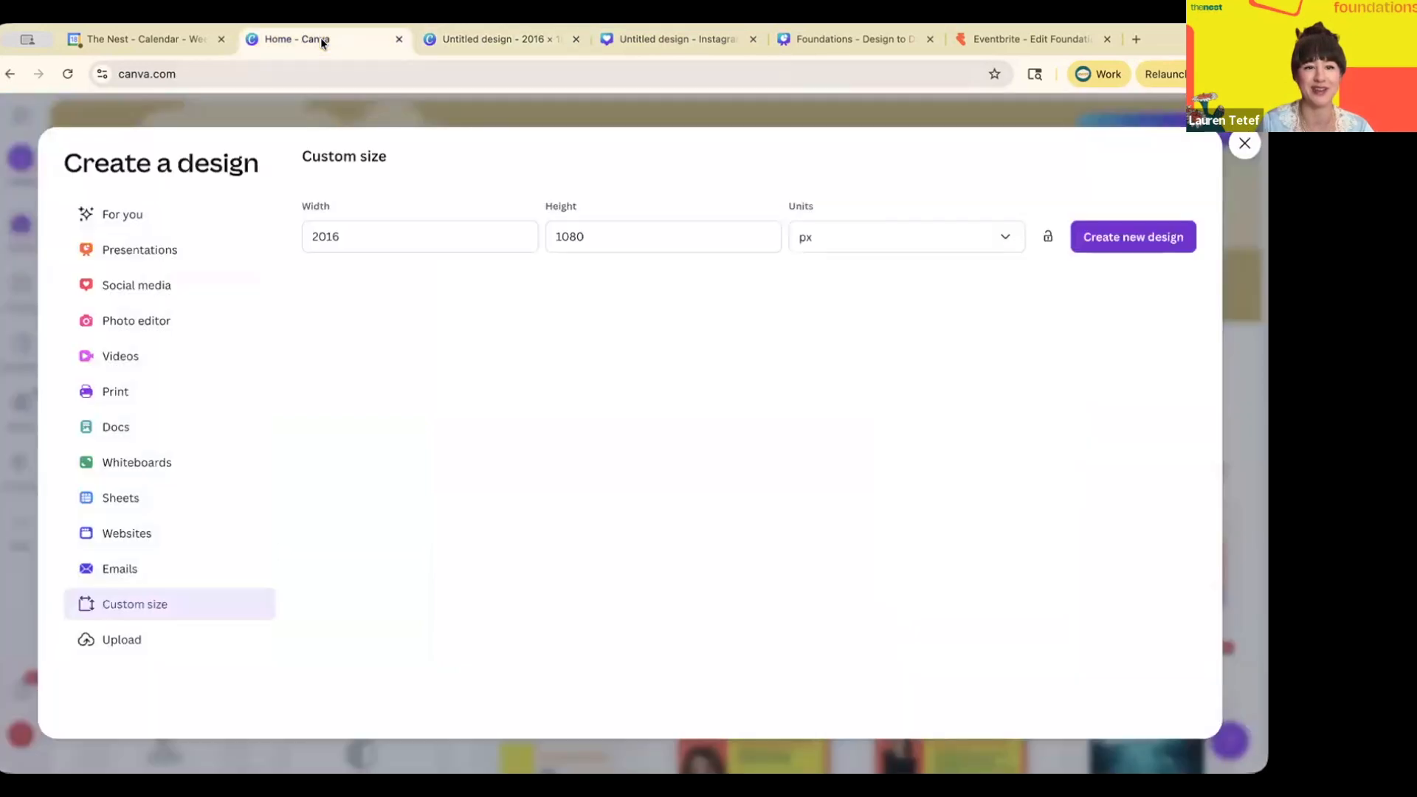
left_click(710, 34)
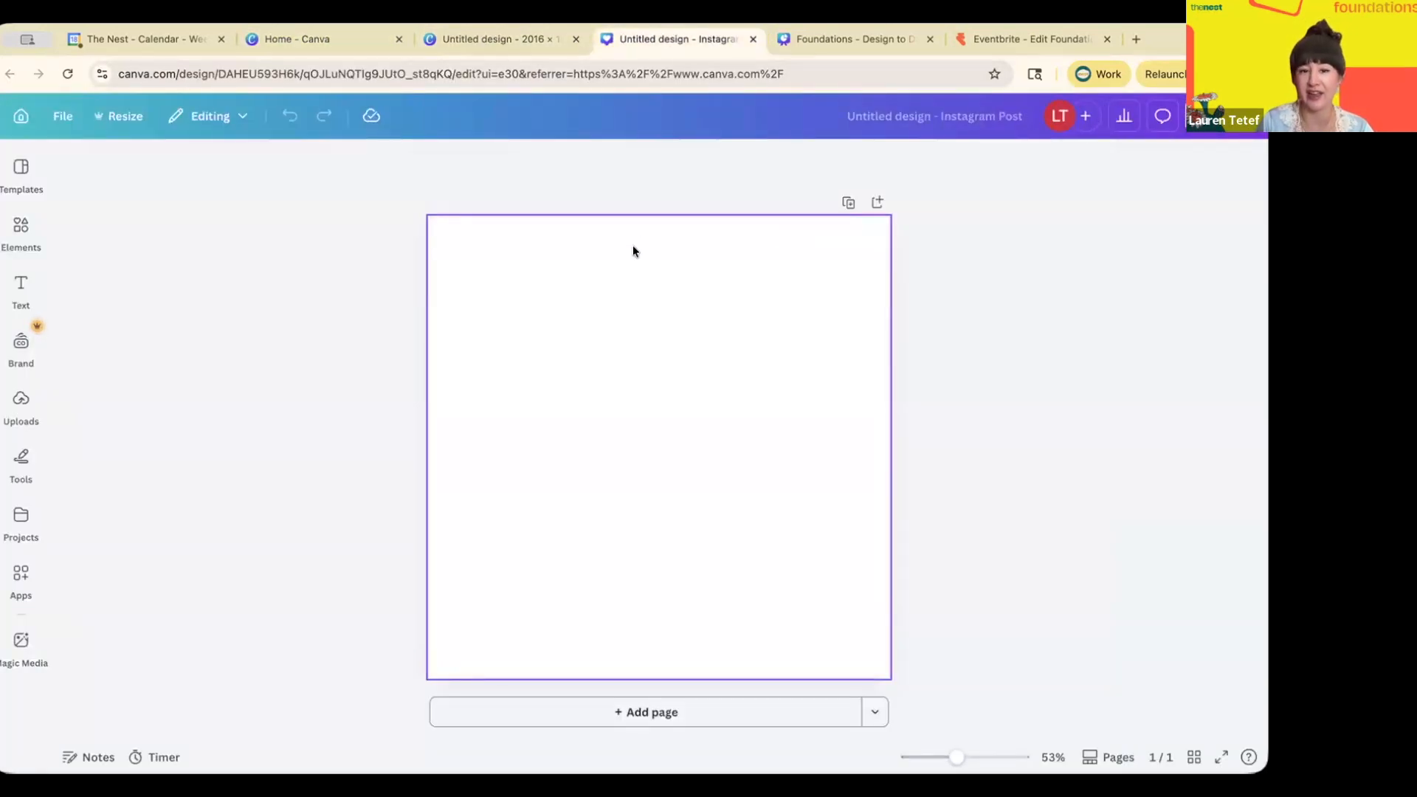
- Search templates for 'party' and apply the House Party template to the square post
left_click(21, 230)
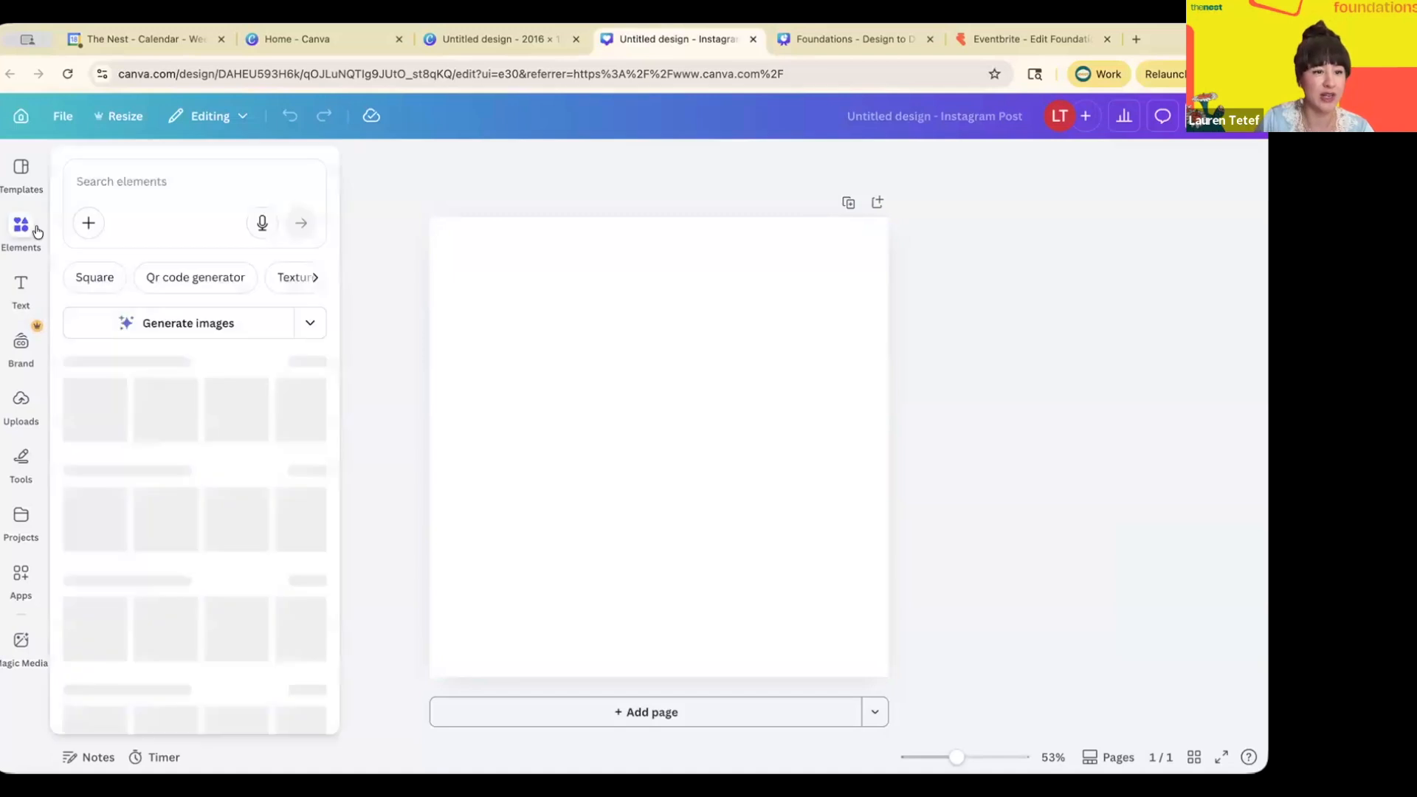
left_click(19, 178)
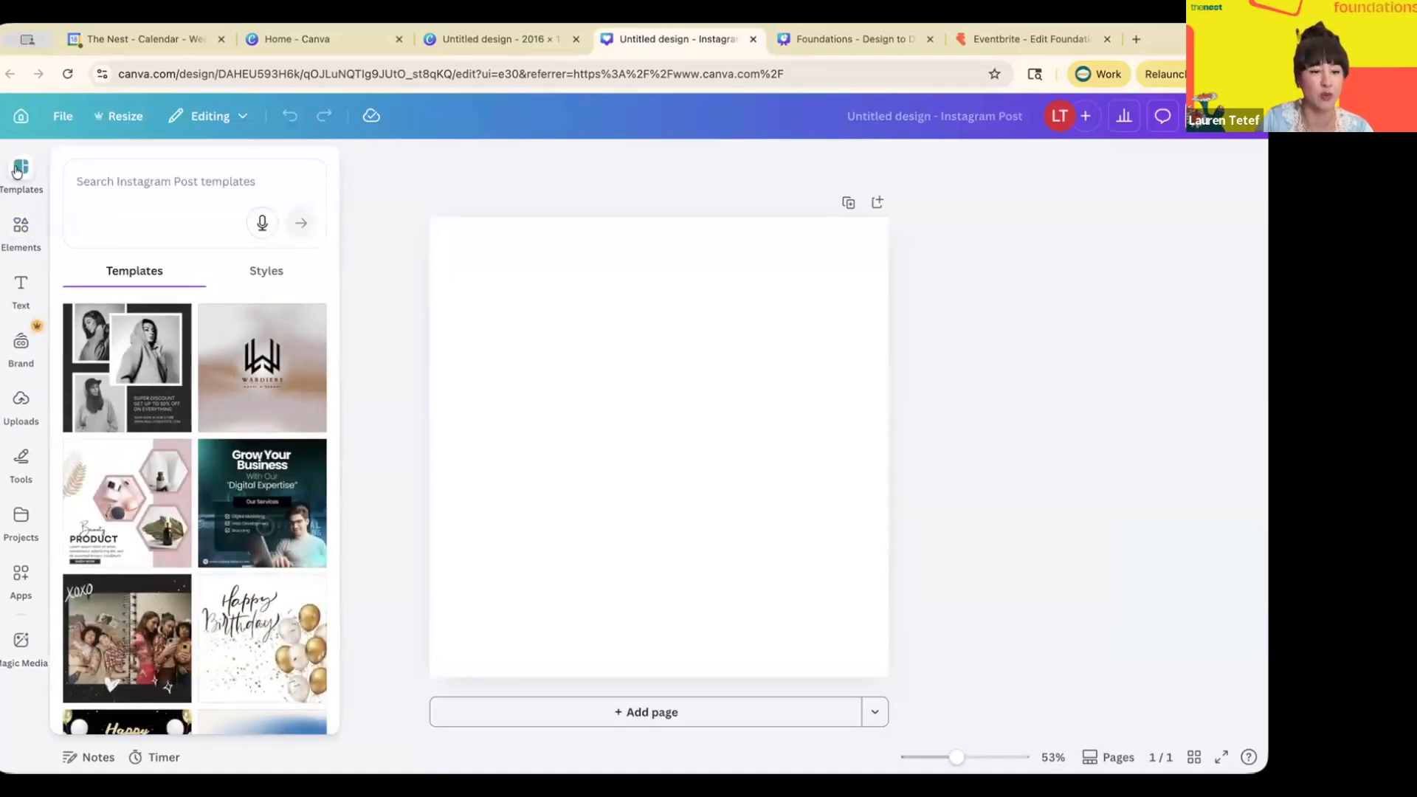
left_click(125, 177)
type("p")
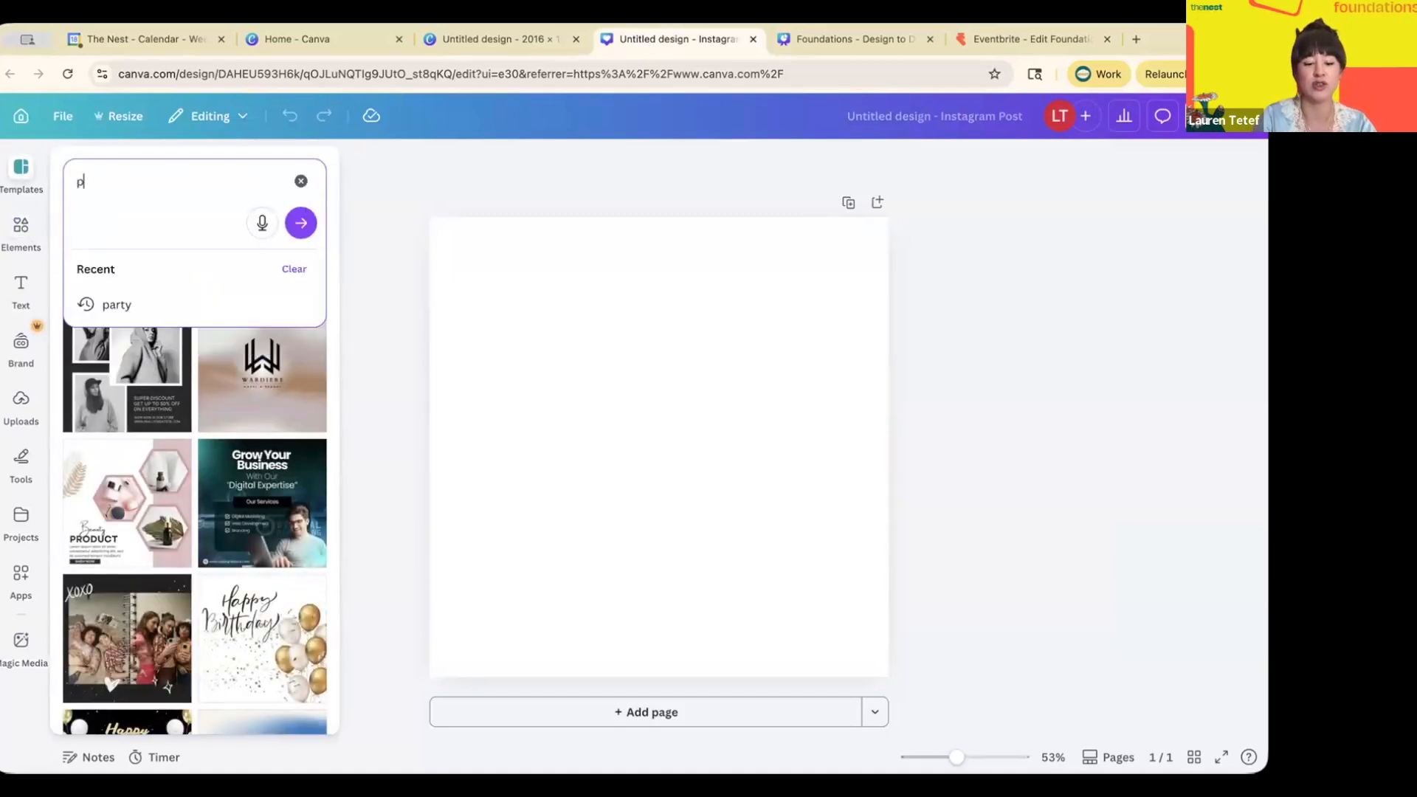
type("arty")
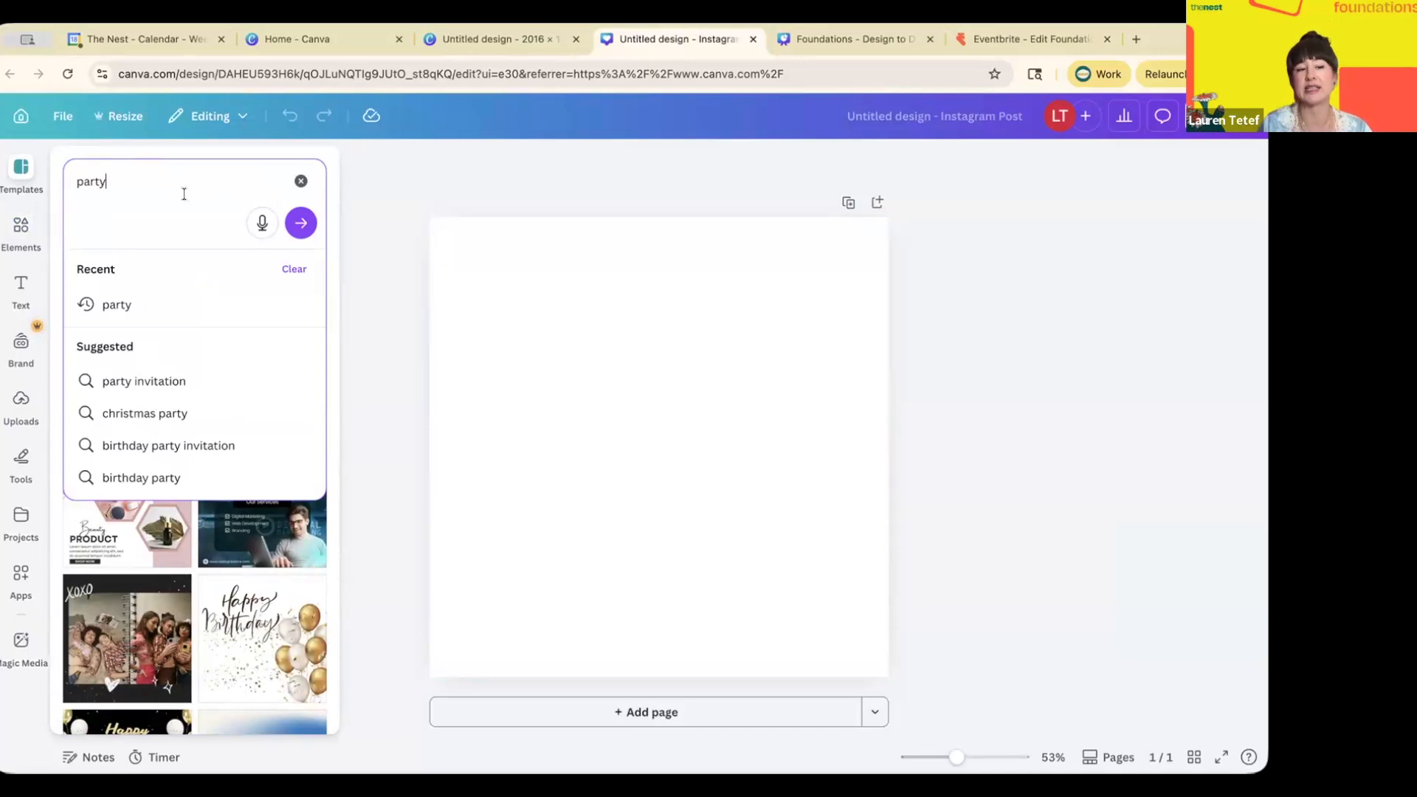
left_click(301, 228)
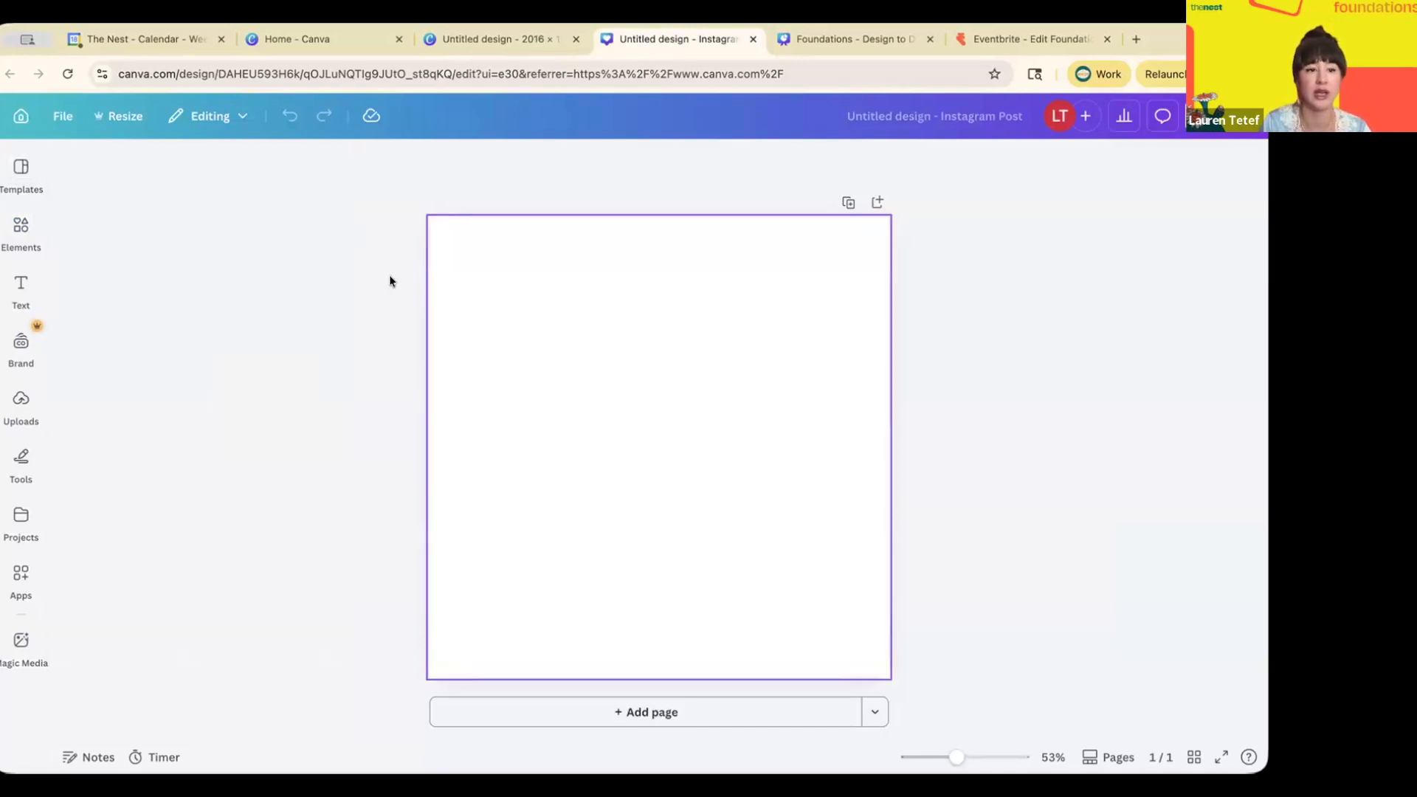
mouse_move(26, 174)
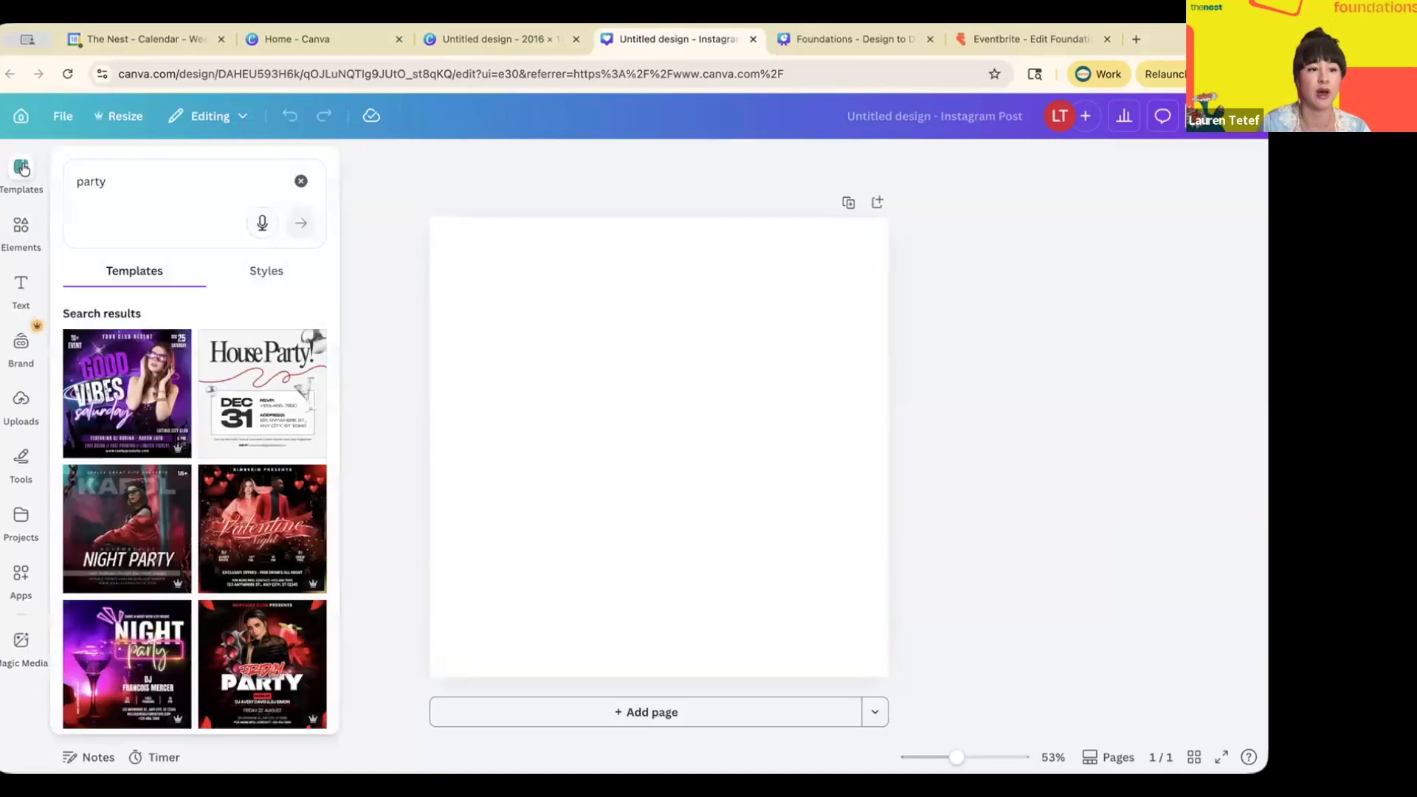
scroll(147, 418, "down", 1)
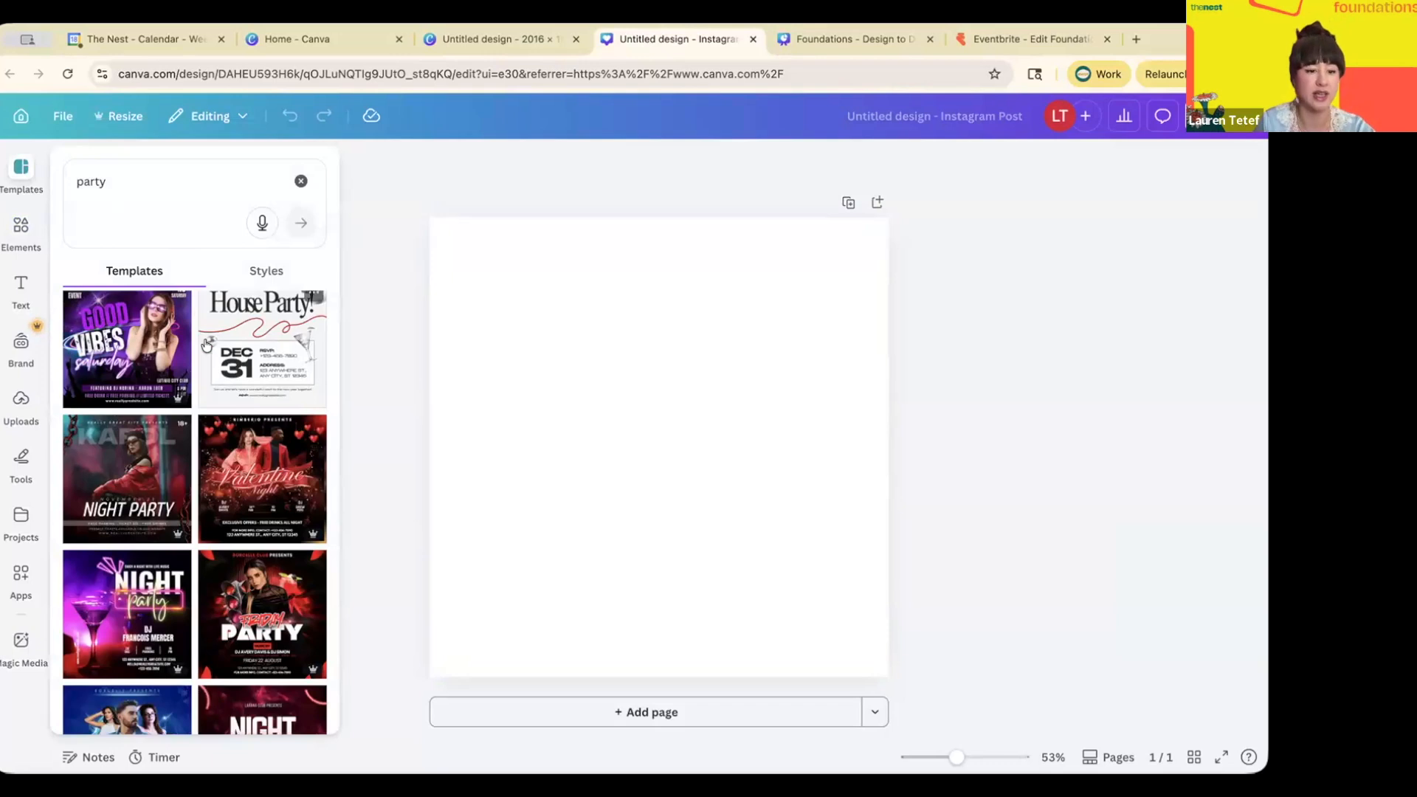
scroll(206, 344, "down", 3)
scroll(206, 344, "down", 5)
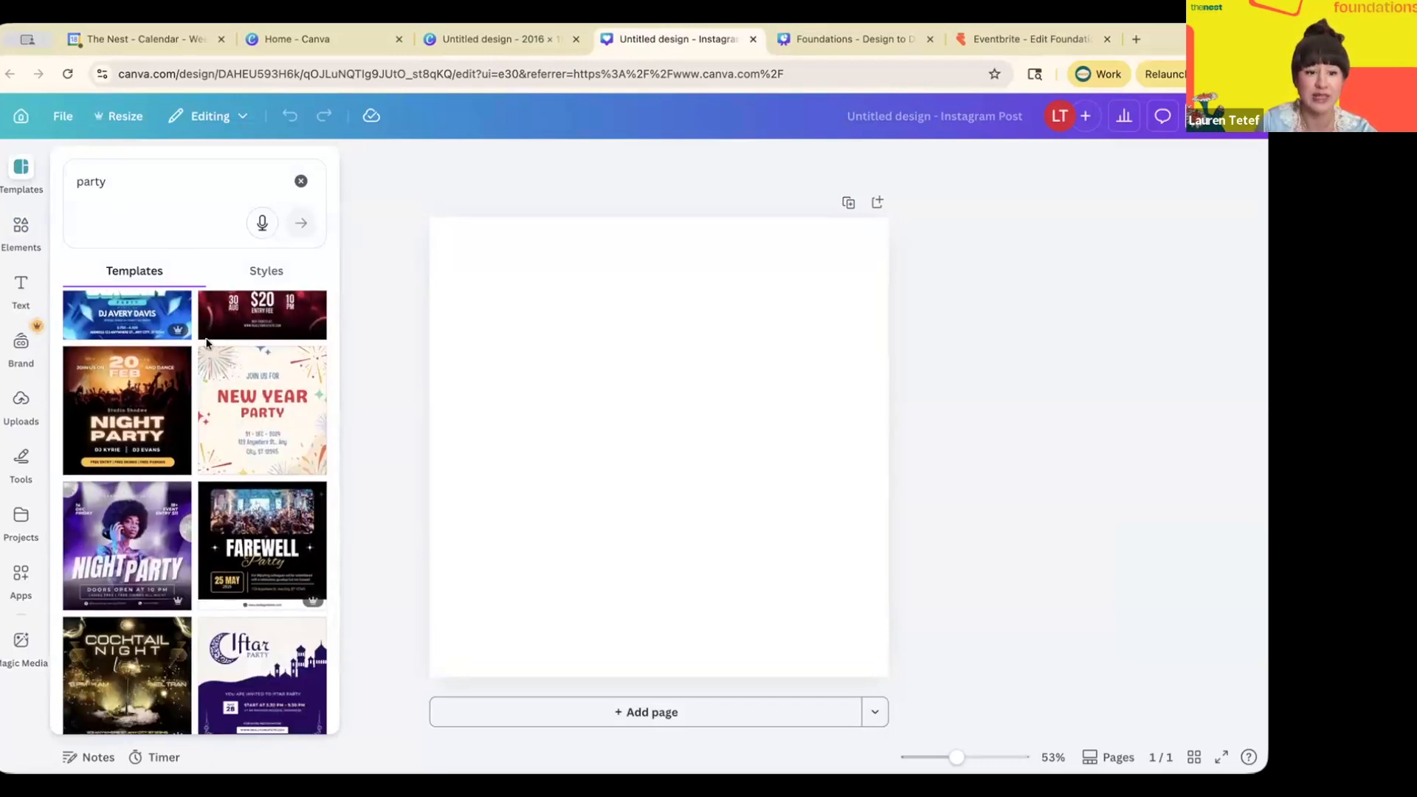
scroll(206, 344, "up", 8)
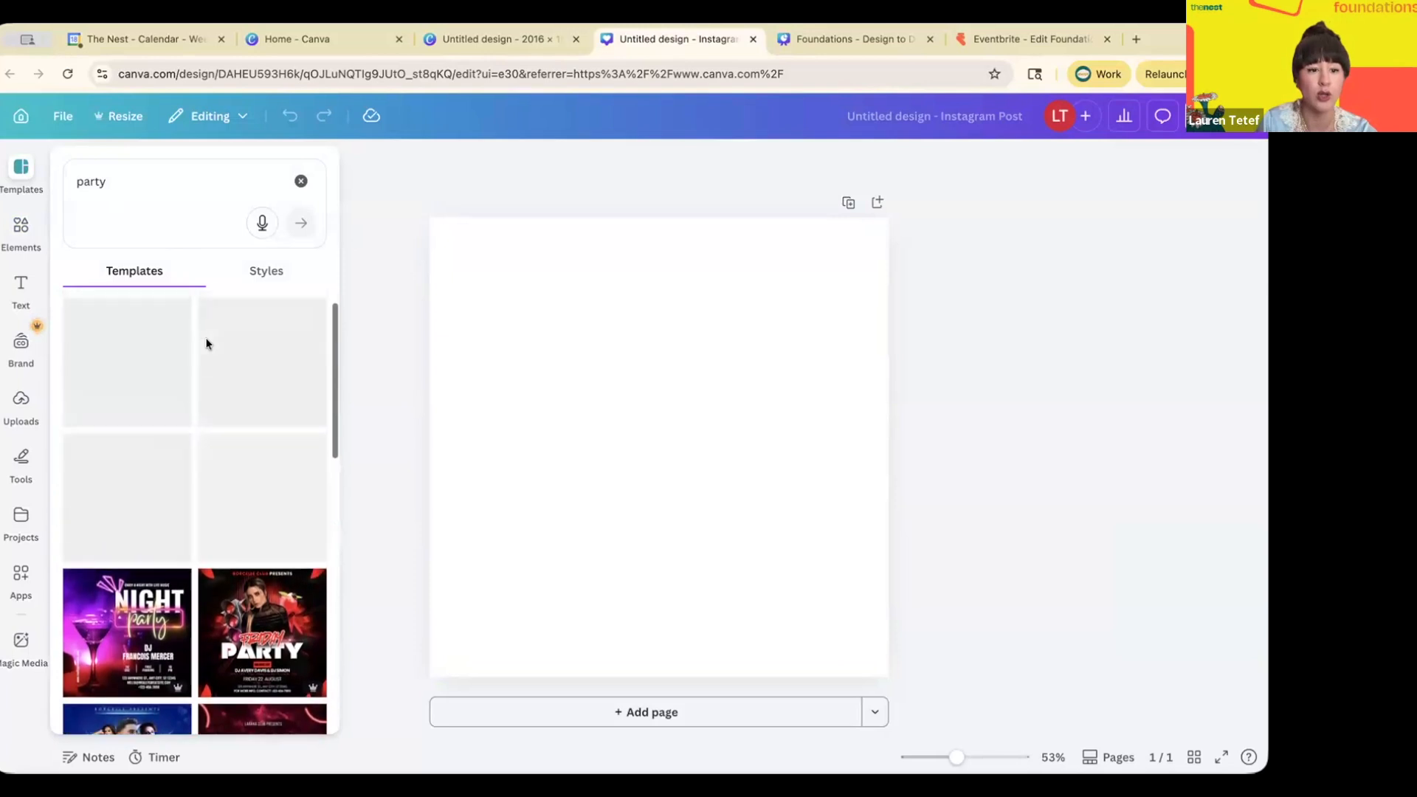
left_click(219, 375)
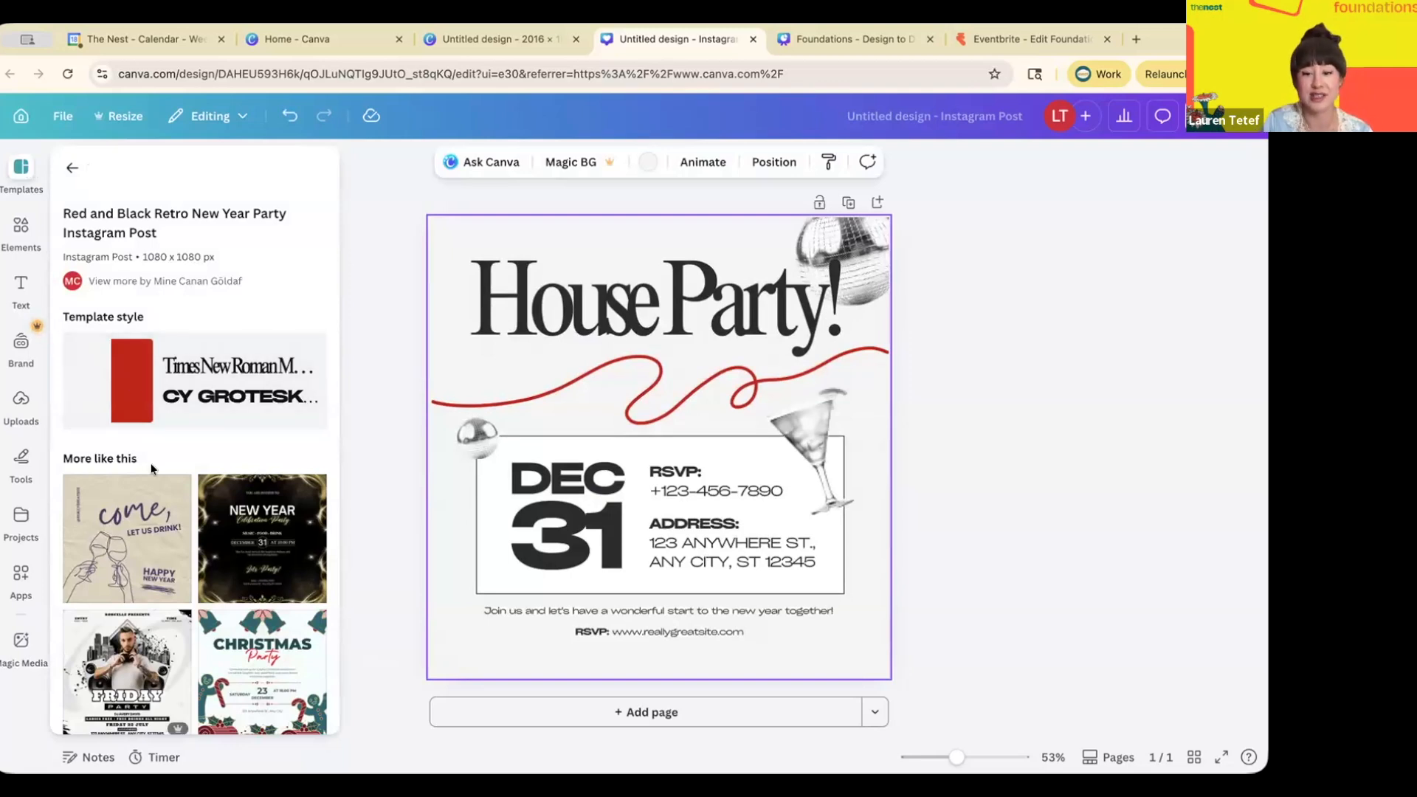
- Close the Templates panel, leaving a blank Page 2 below the House Party! page
scroll(151, 469, "down", 4)
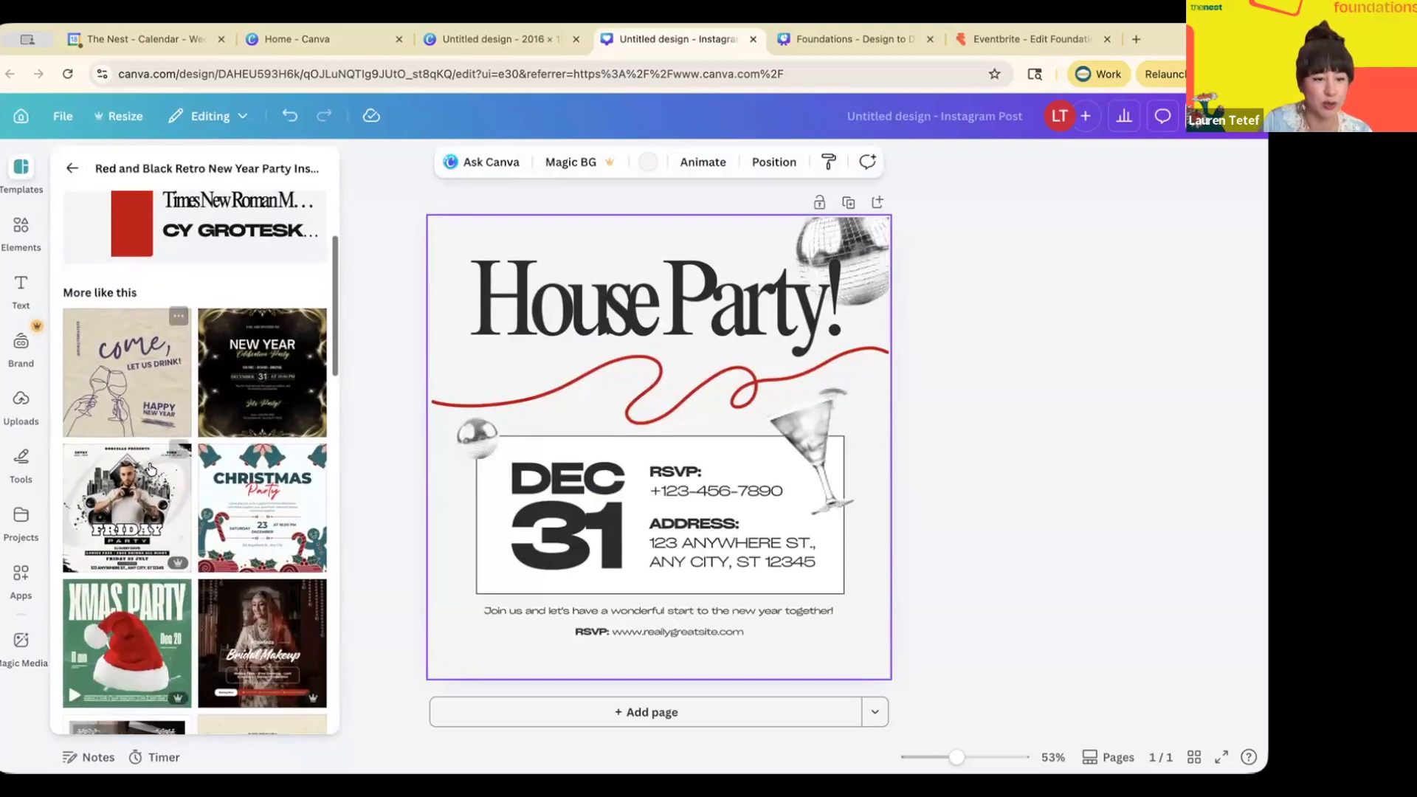
scroll(150, 468, "down", 5)
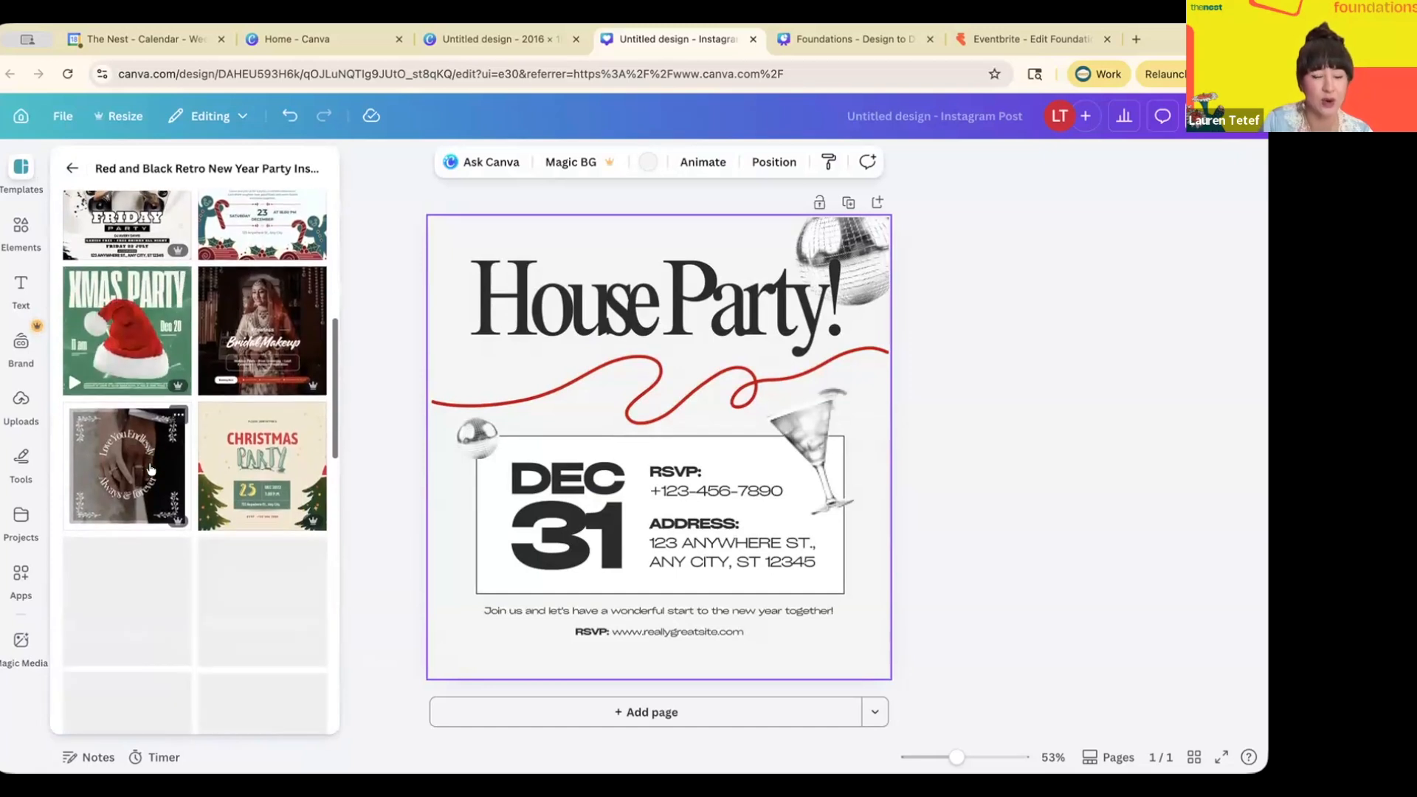
scroll(150, 468, "down", 3)
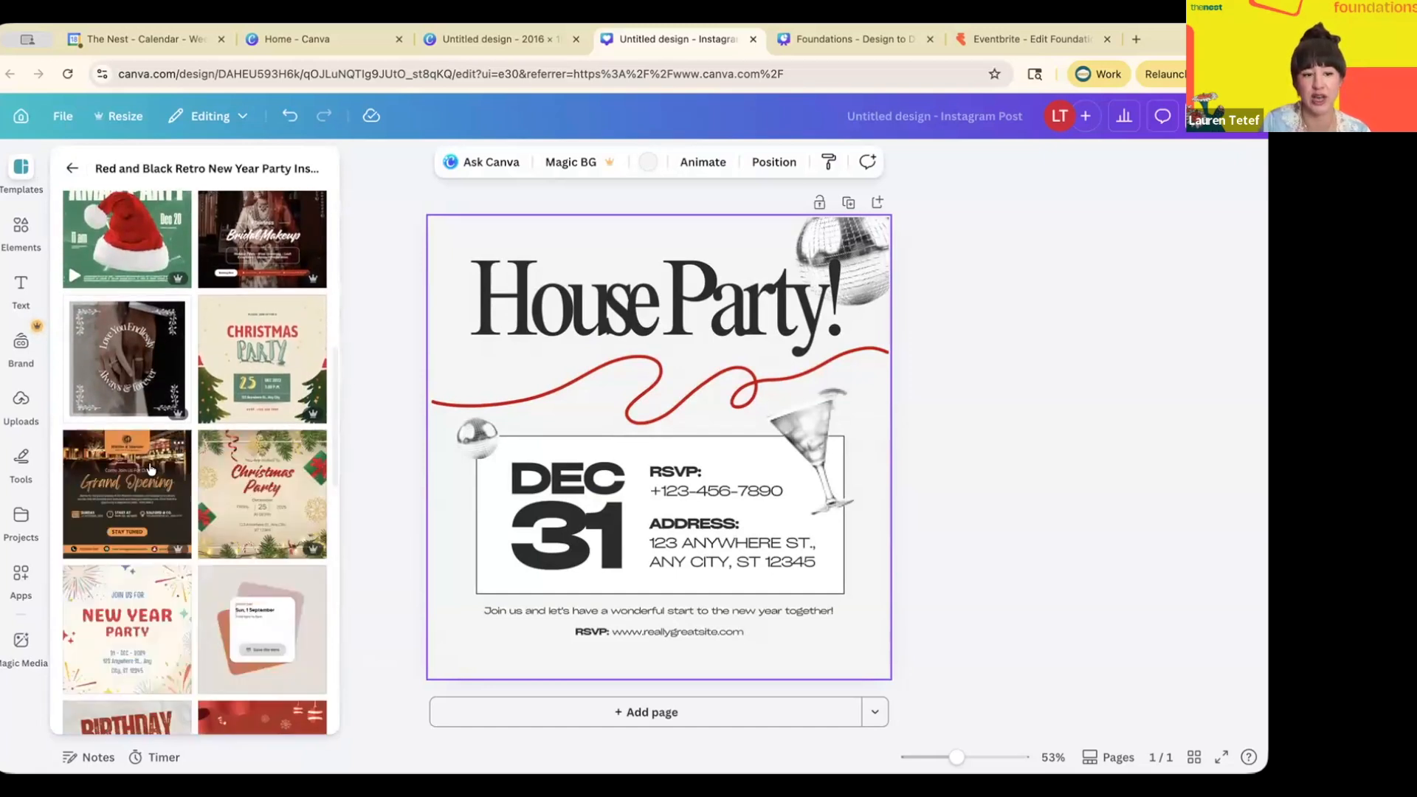
scroll(150, 469, "down", 2)
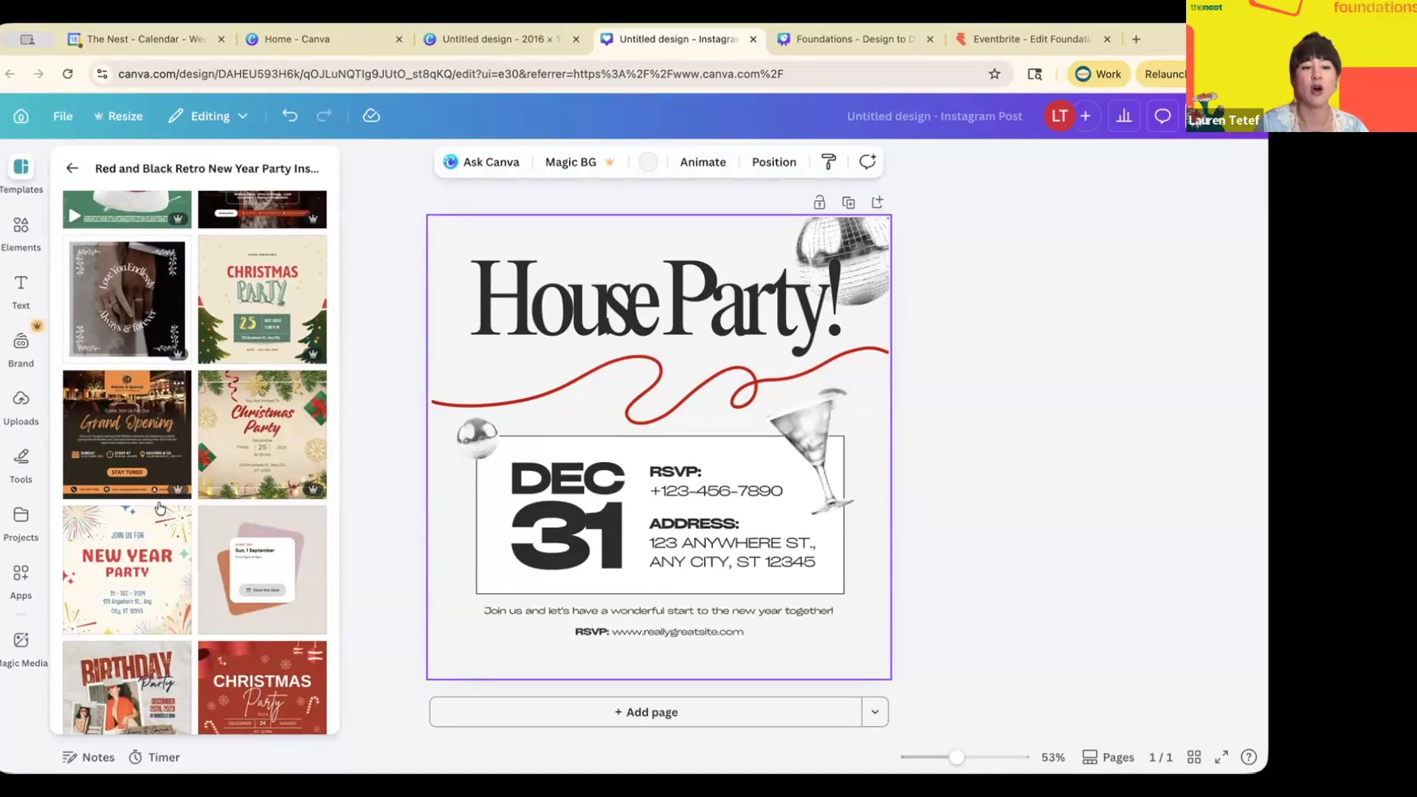
scroll(159, 508, "down", 2)
left_click(342, 443)
- Add a third page and apply the Save the date template to page 2
left_click(471, 713)
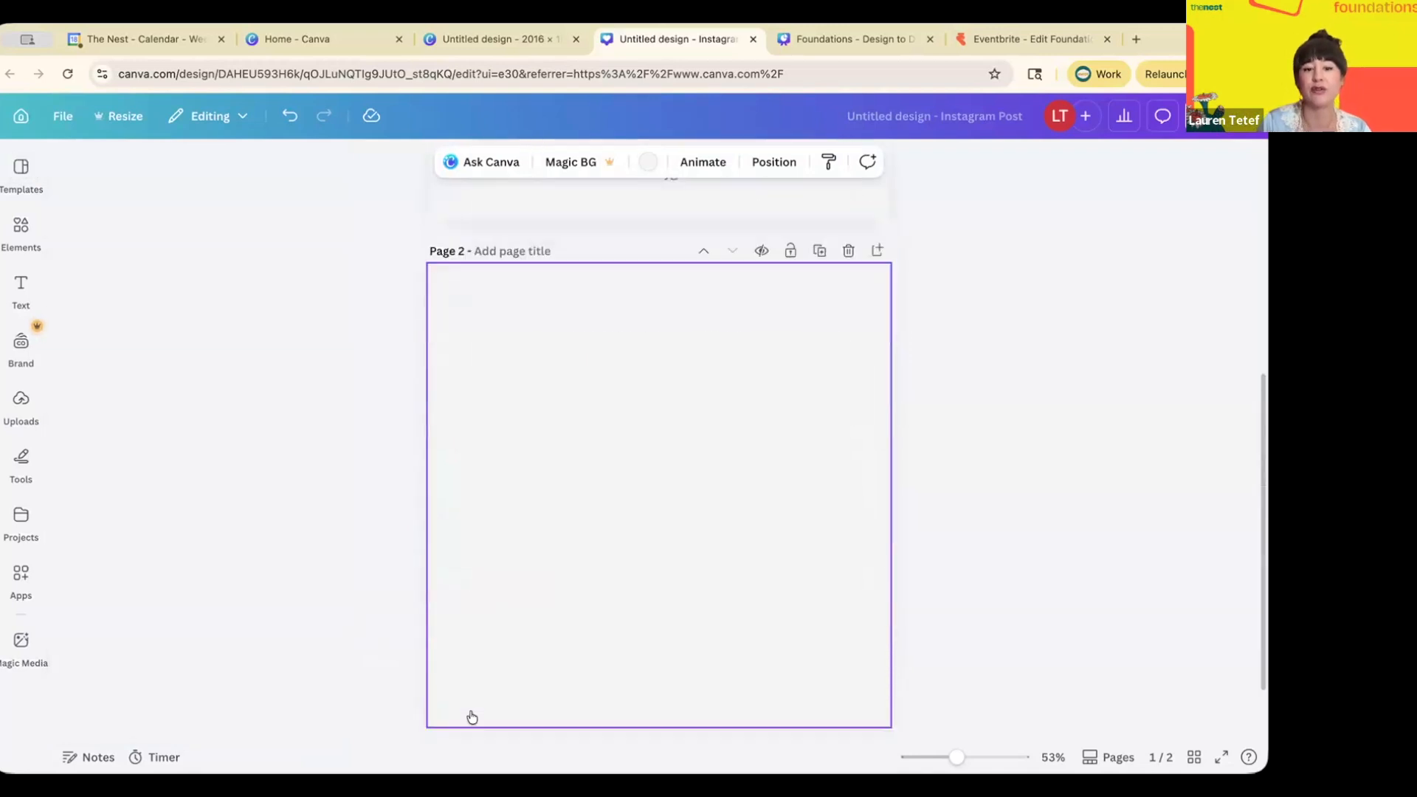
left_click(469, 719)
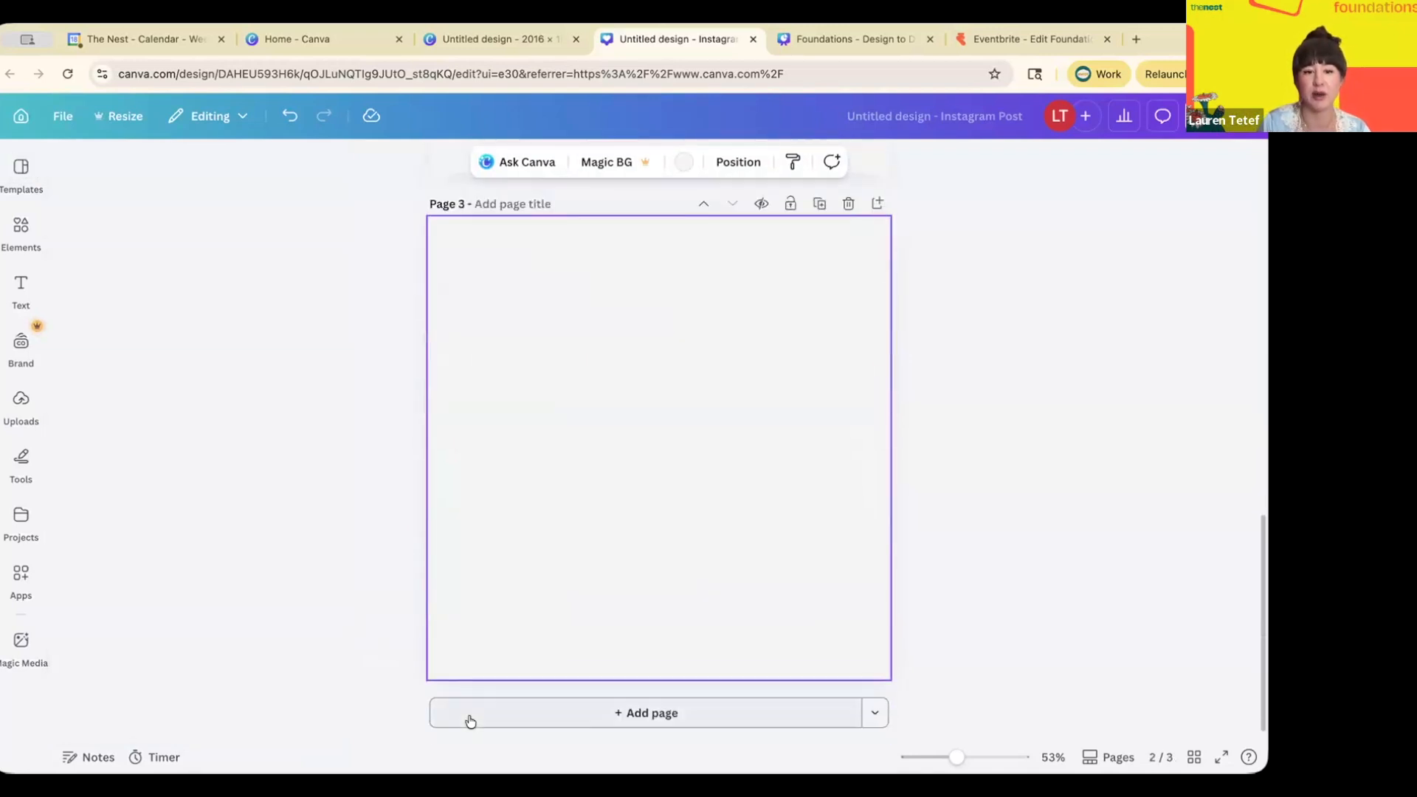
scroll(469, 721, "up", 5)
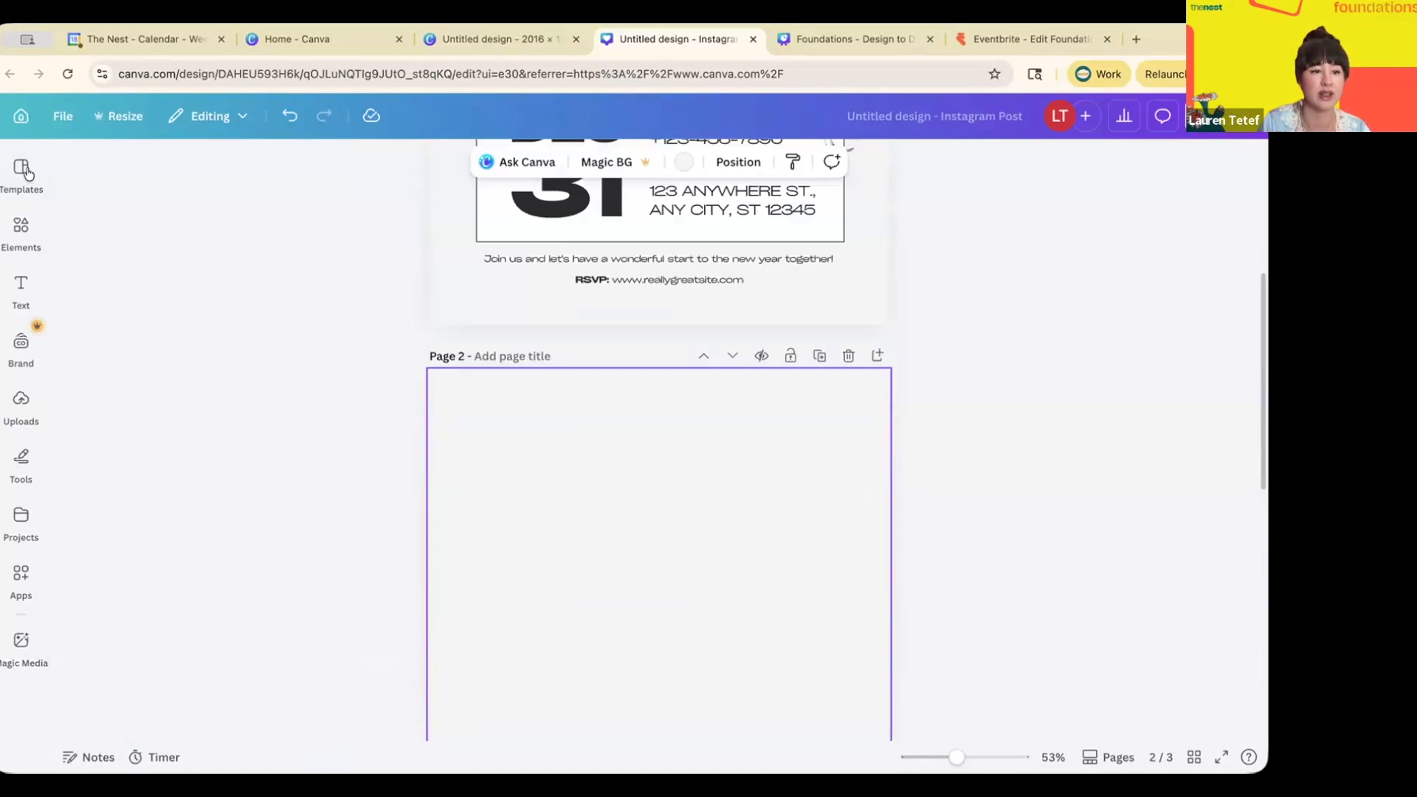
left_click(22, 172)
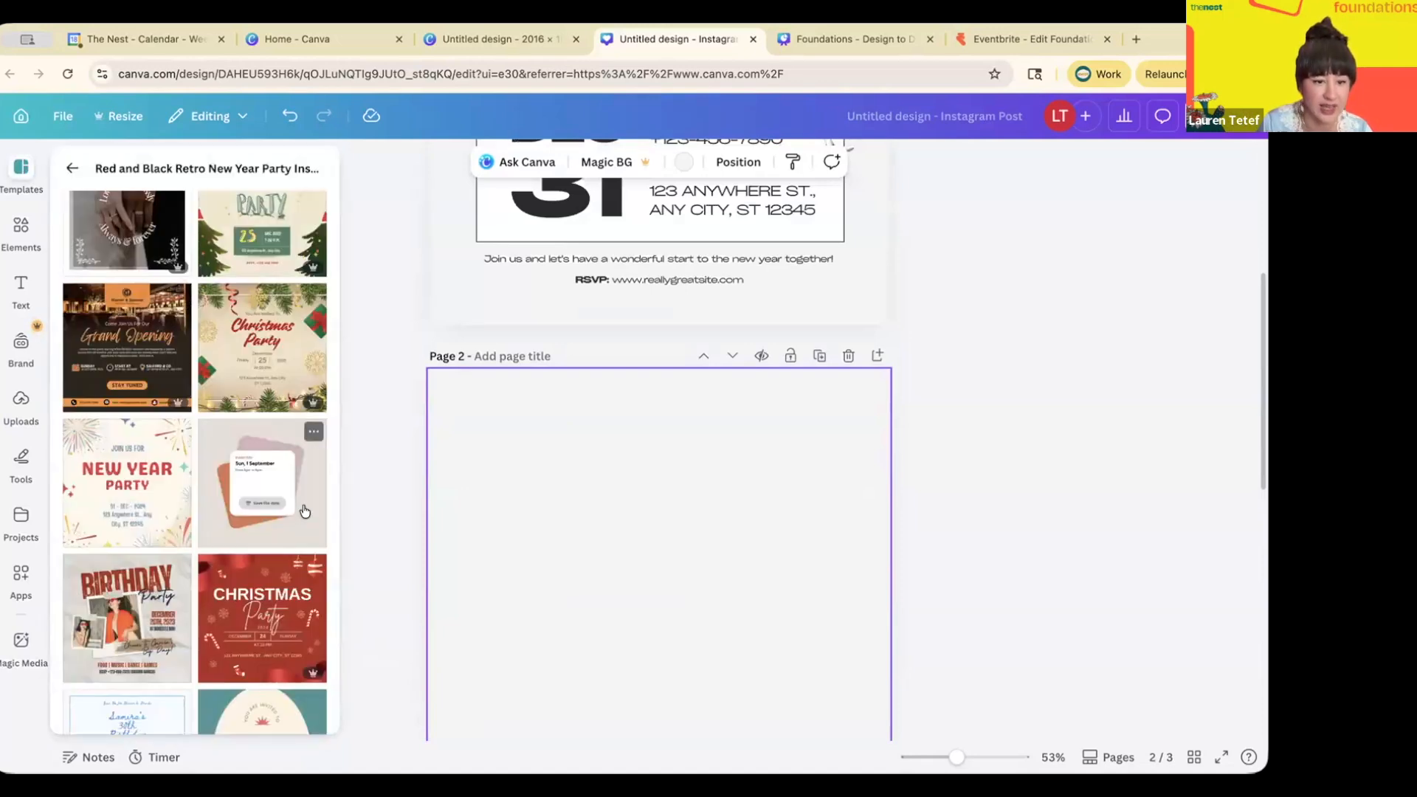
left_click(305, 517)
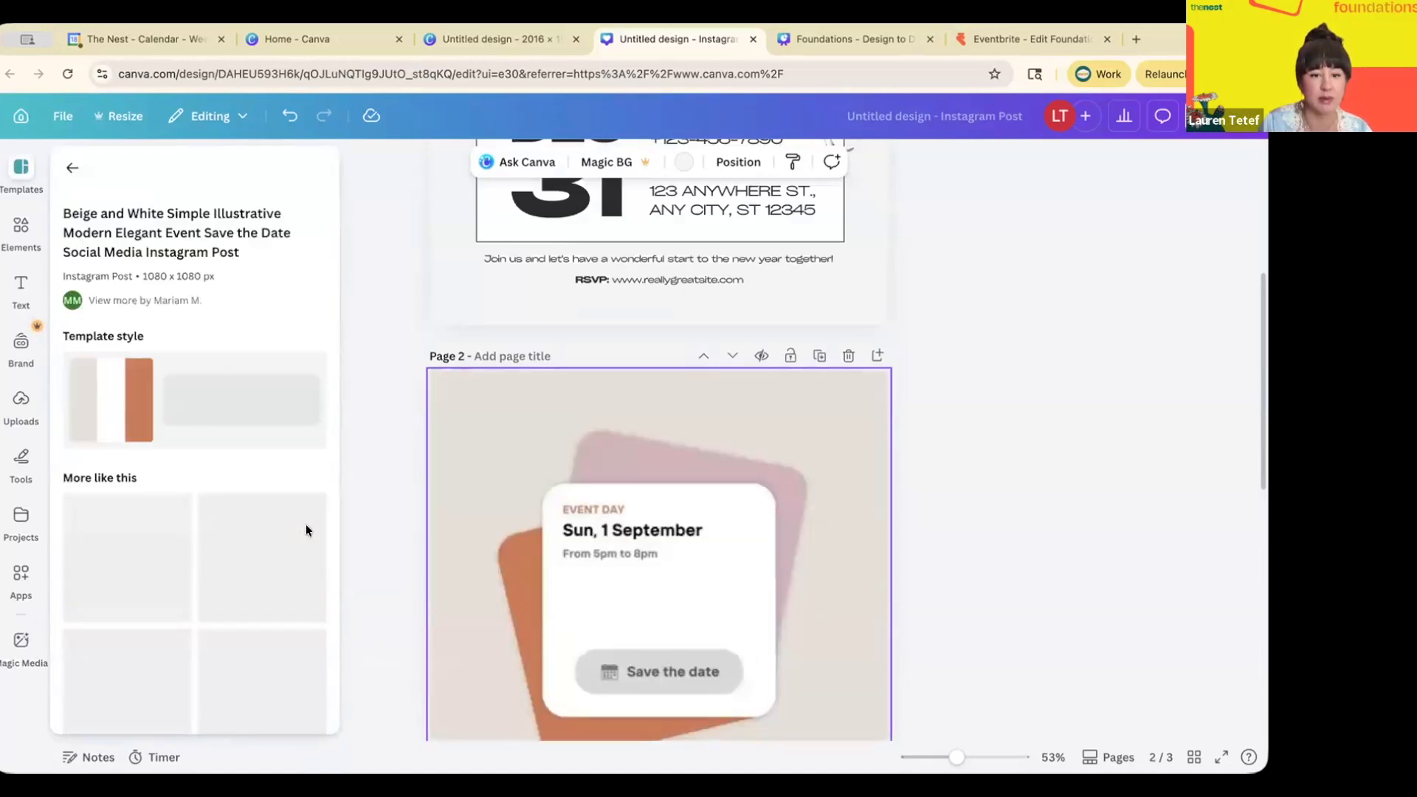
left_click(512, 499)
- Apply the Pride Month Schedule template to page 3 and show all pages in Grid view
scroll(511, 499, "down", 8)
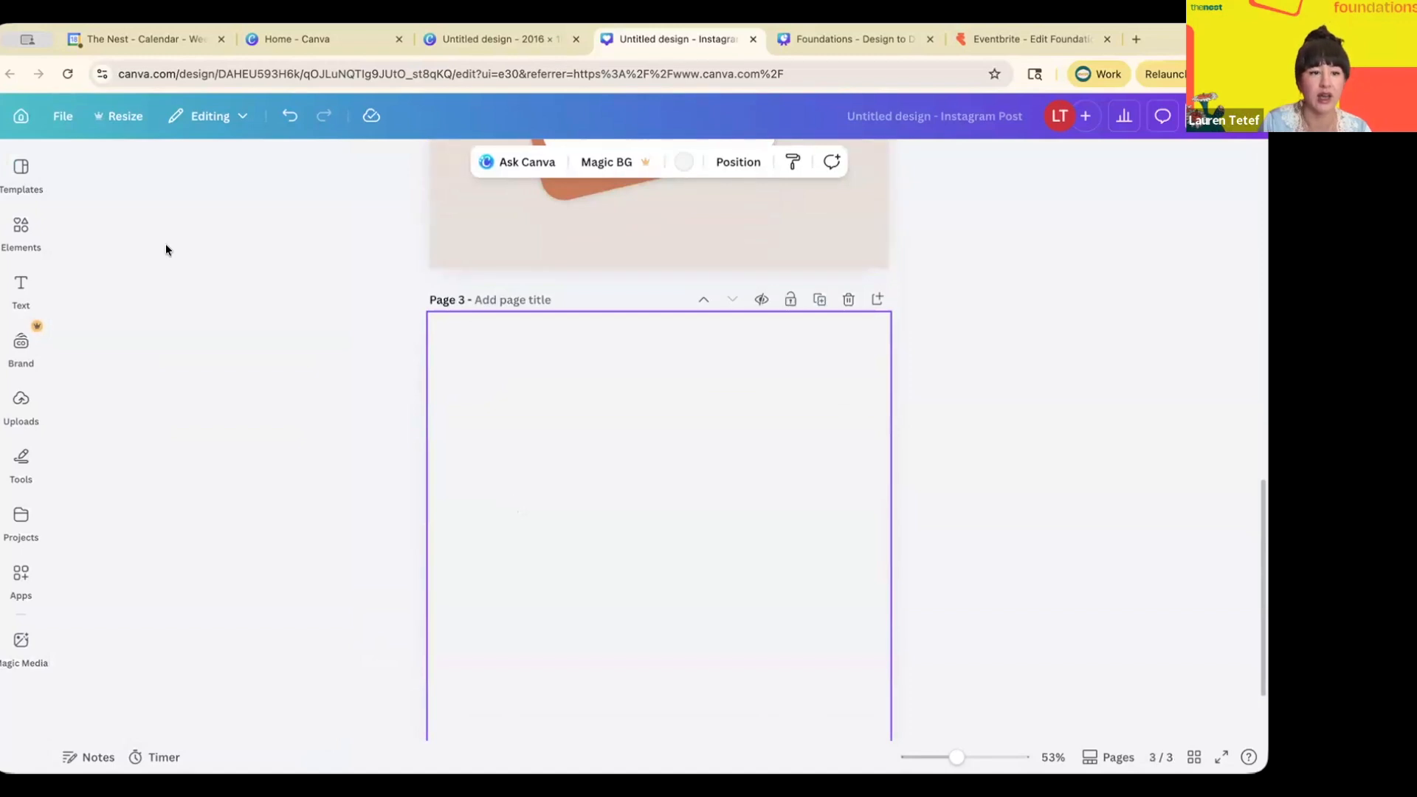
left_click(21, 173)
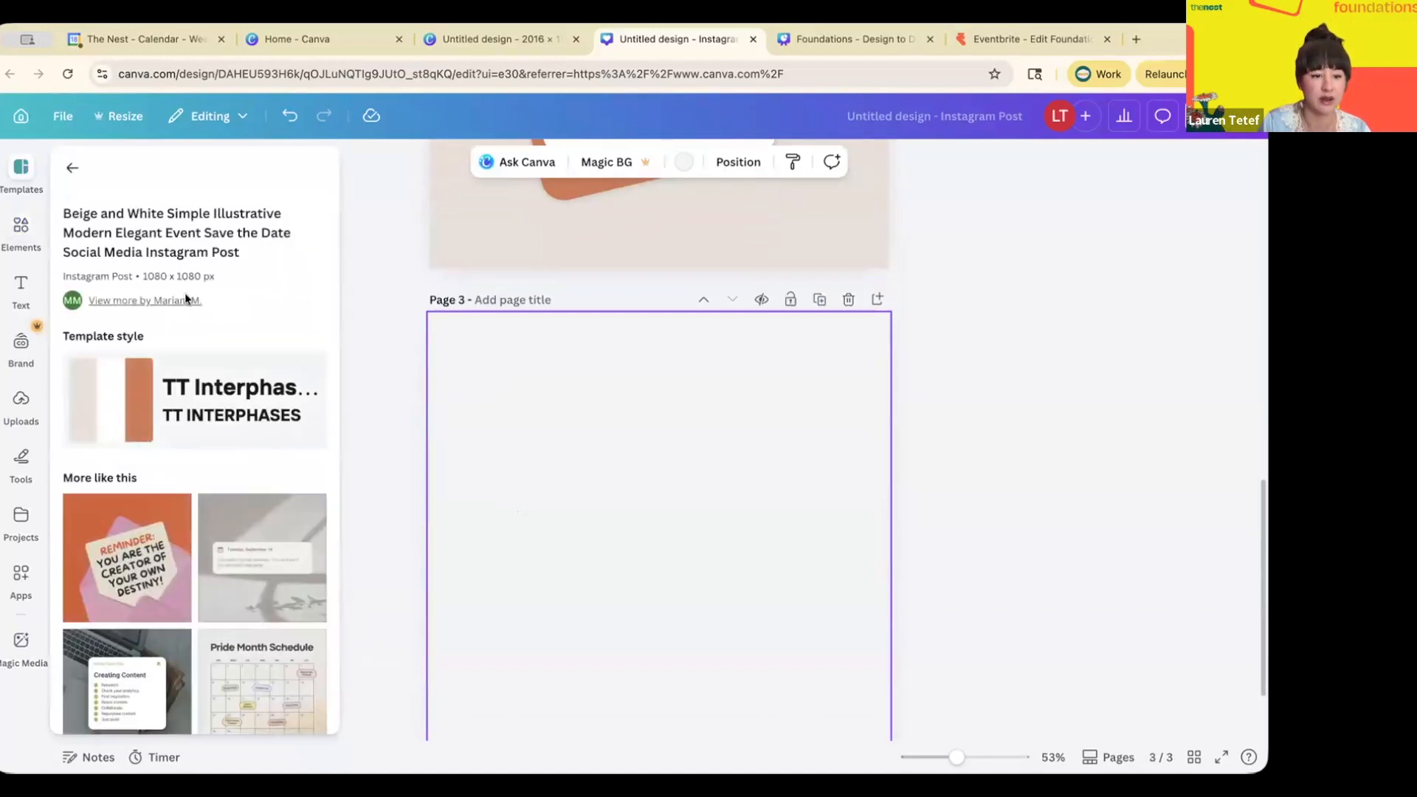
scroll(181, 413, "down", 3)
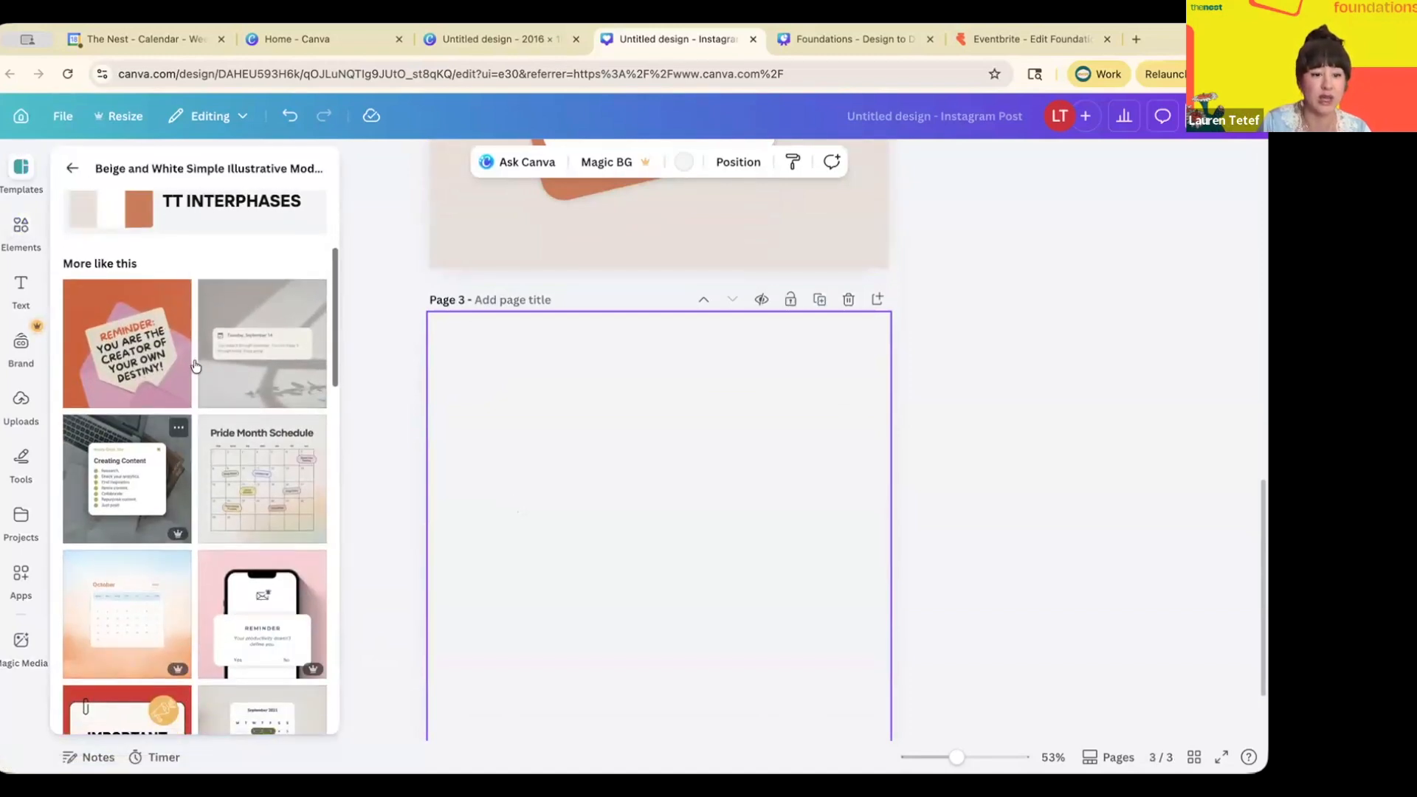
left_click(214, 434)
scroll(515, 482, "down", 1)
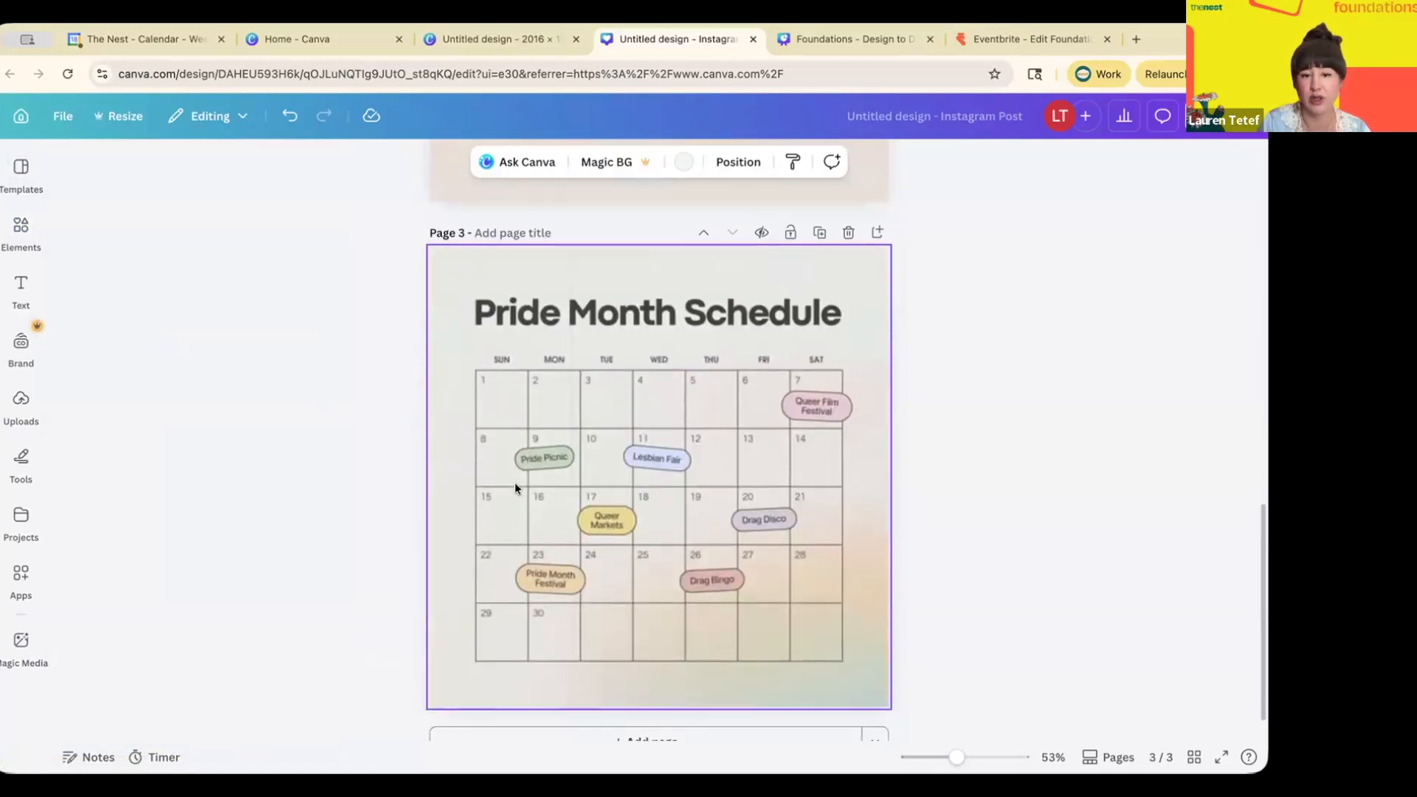
left_click(516, 481)
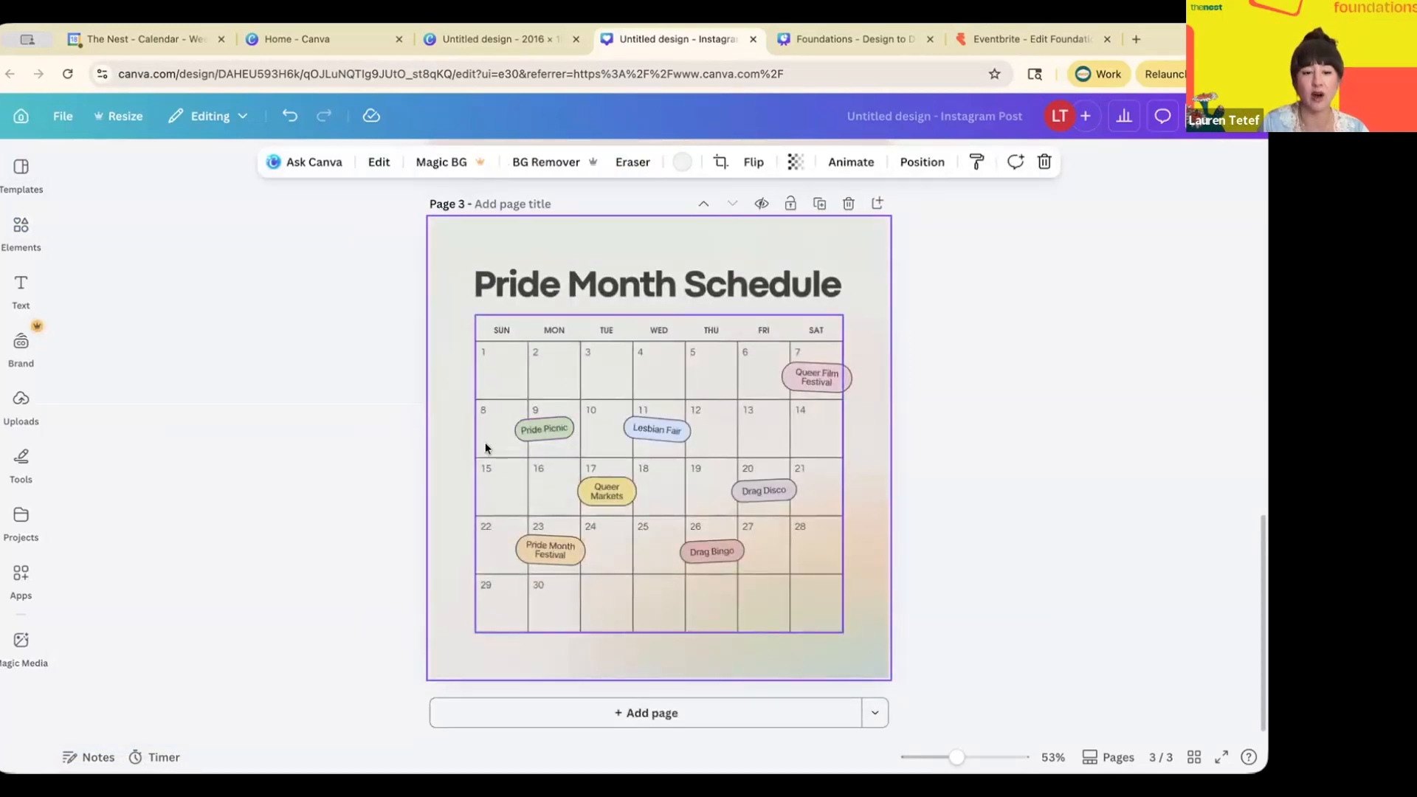
scroll(485, 446, "up", 10)
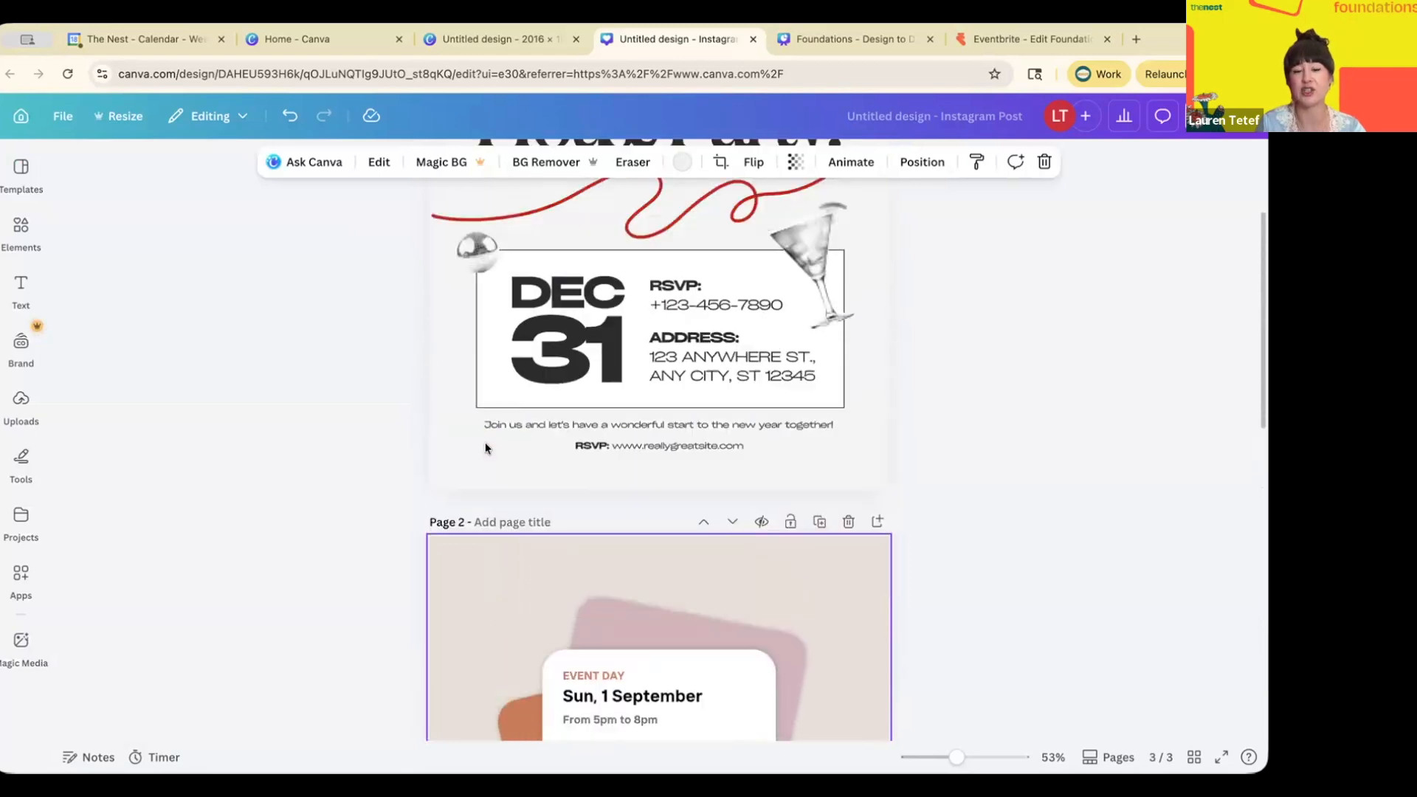
scroll(485, 447, "up", 5)
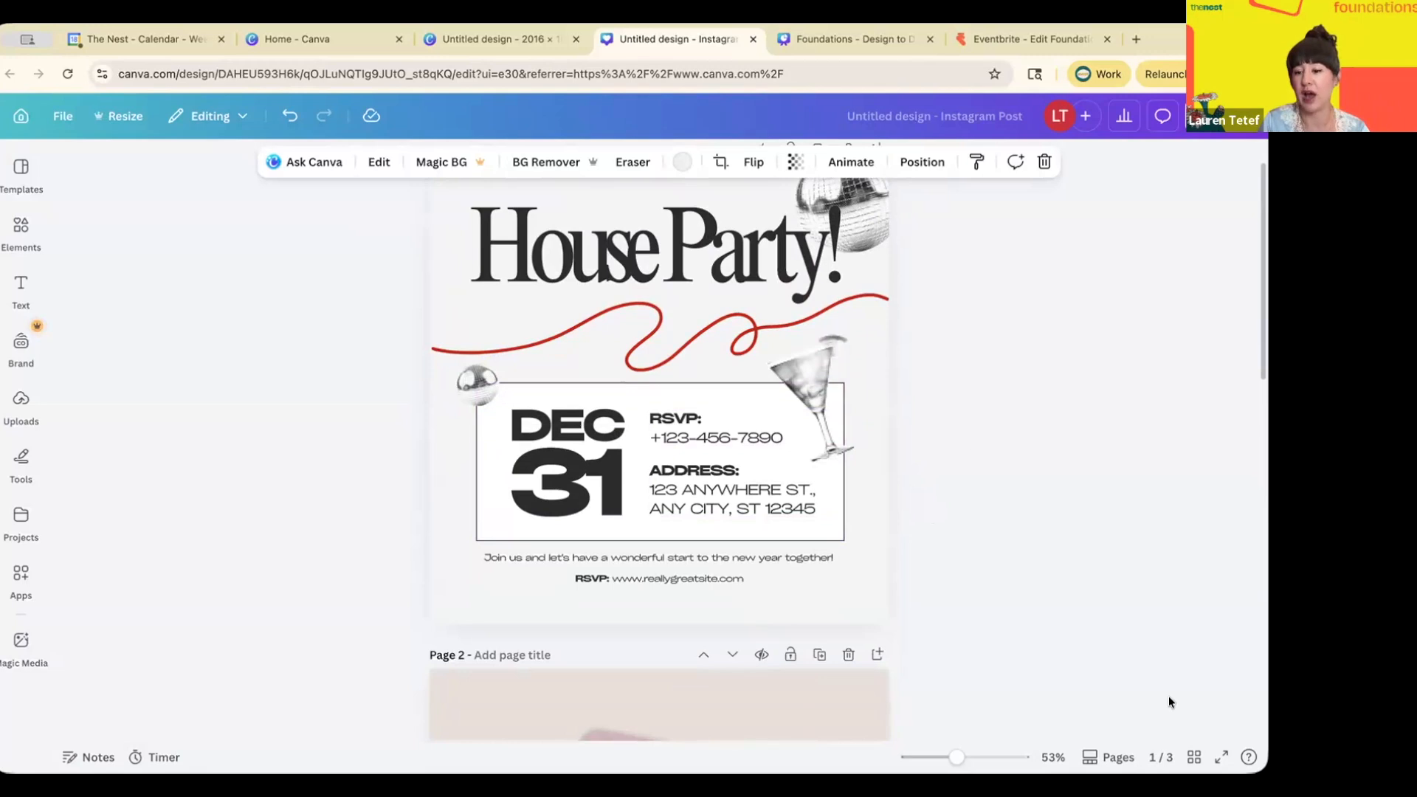
left_click(1195, 758)
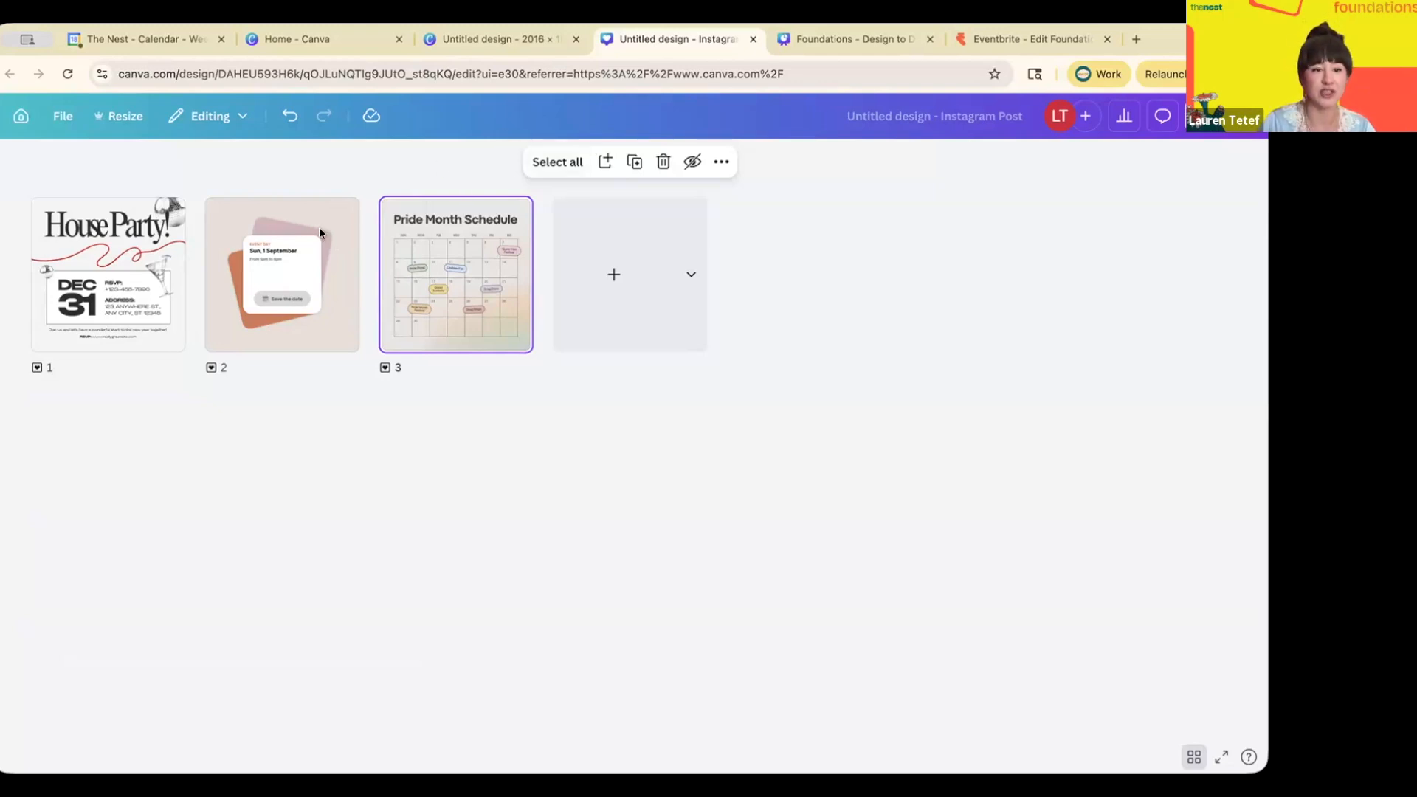
- Change the page 2 card's date text to March 28, 2026
double_click(344, 285)
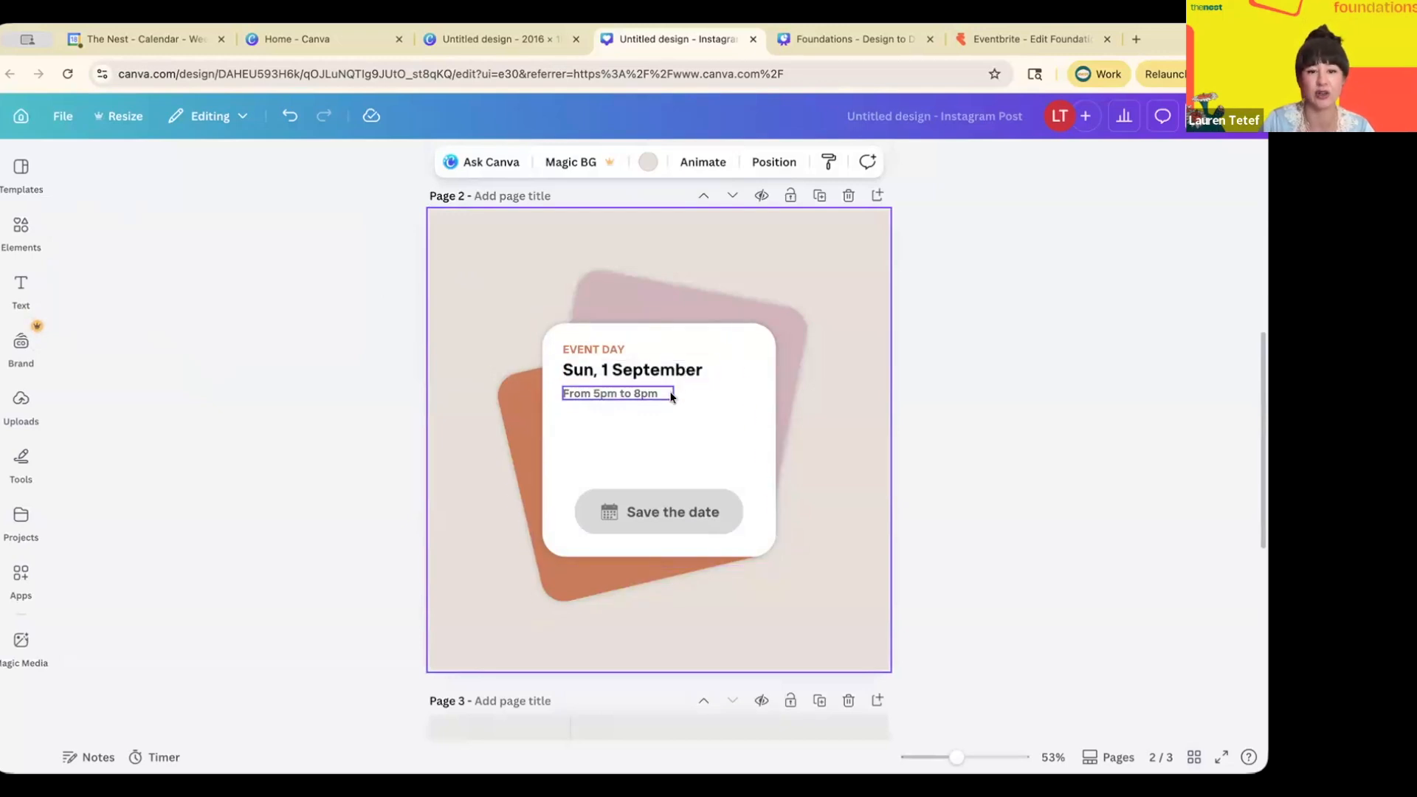
double_click(674, 367)
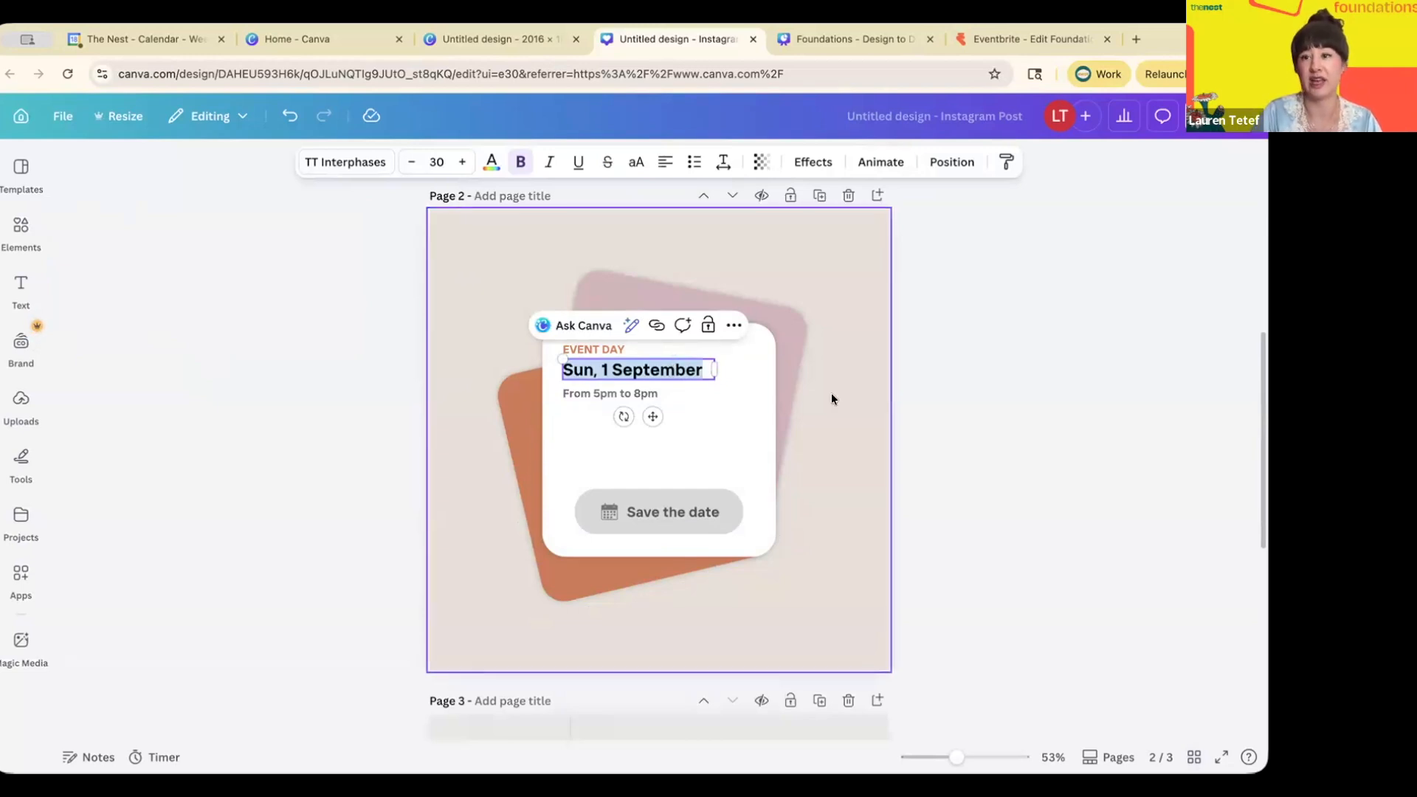
type("March 28, 2026")
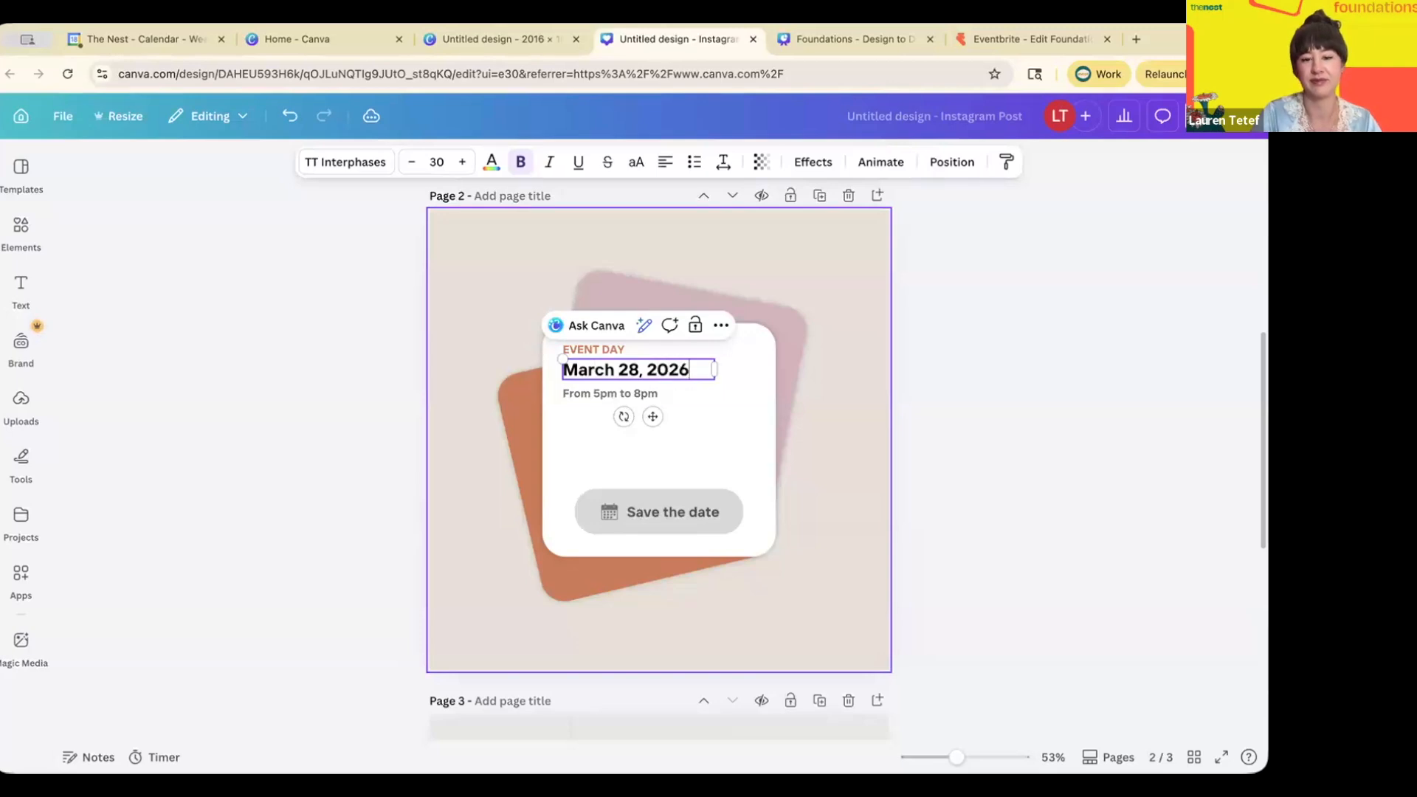
left_click(829, 406)
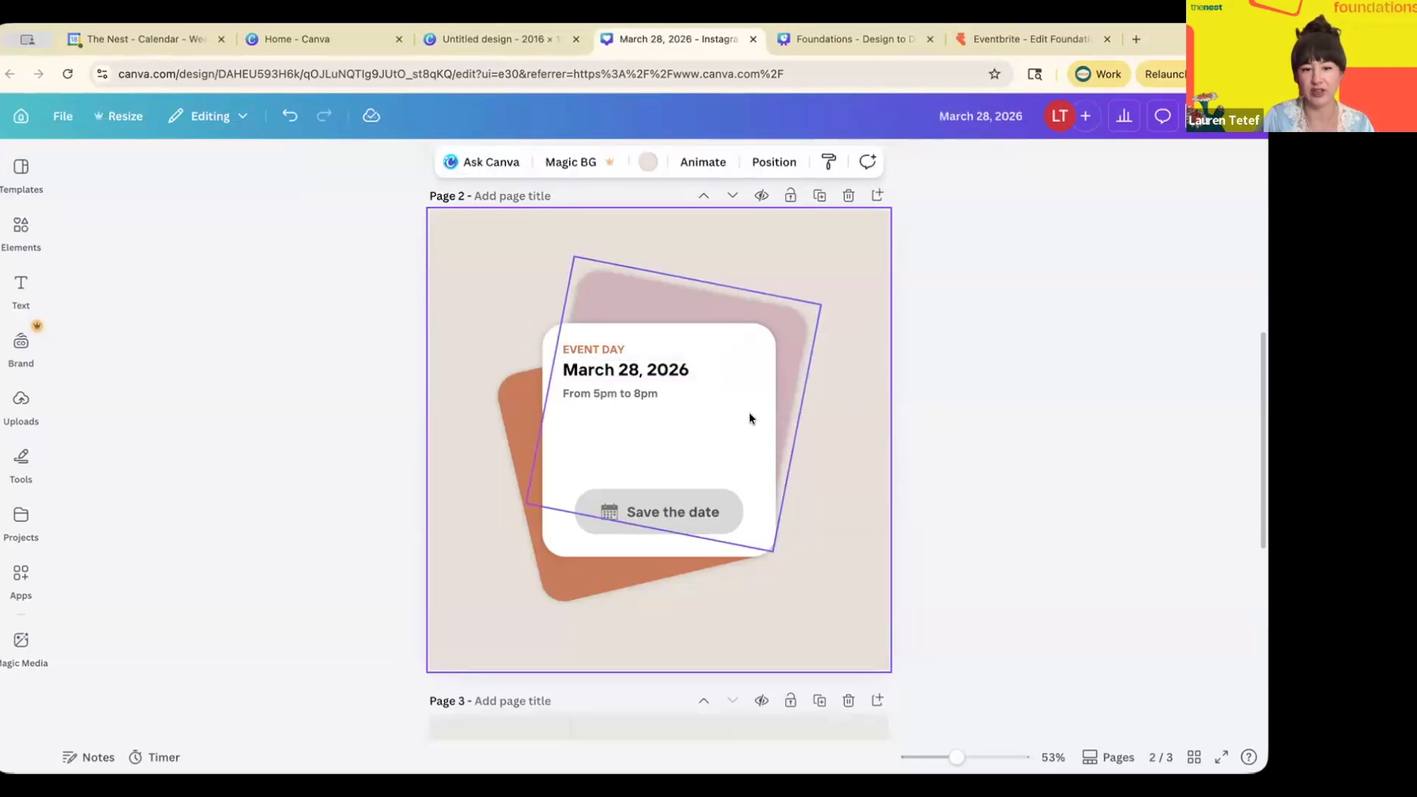
left_click(674, 372)
- Relabel EVENT DAY as DINNER PLANS, widen its box, and open the page background colours
double_click(616, 349)
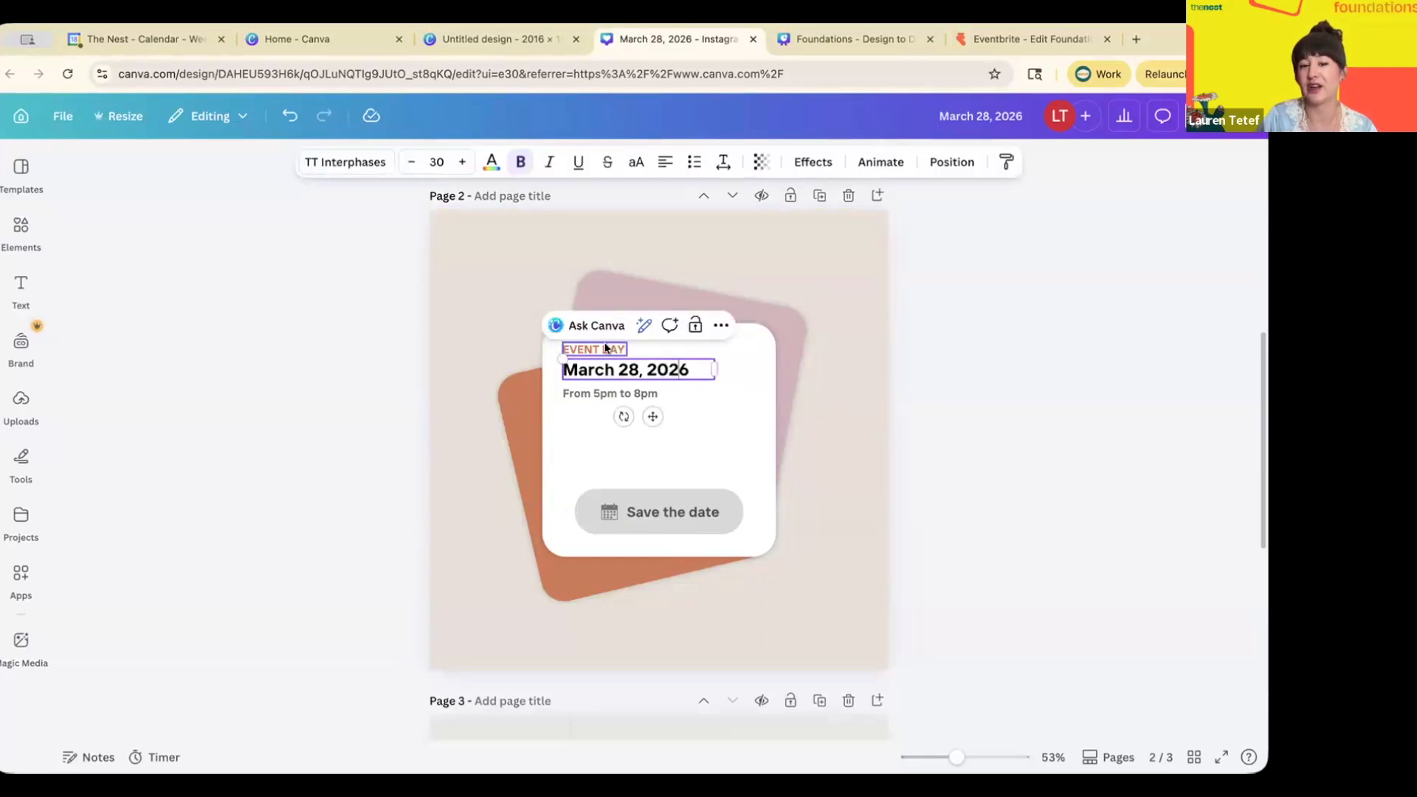
type("O")
type("INN")
type("ER PLANS")
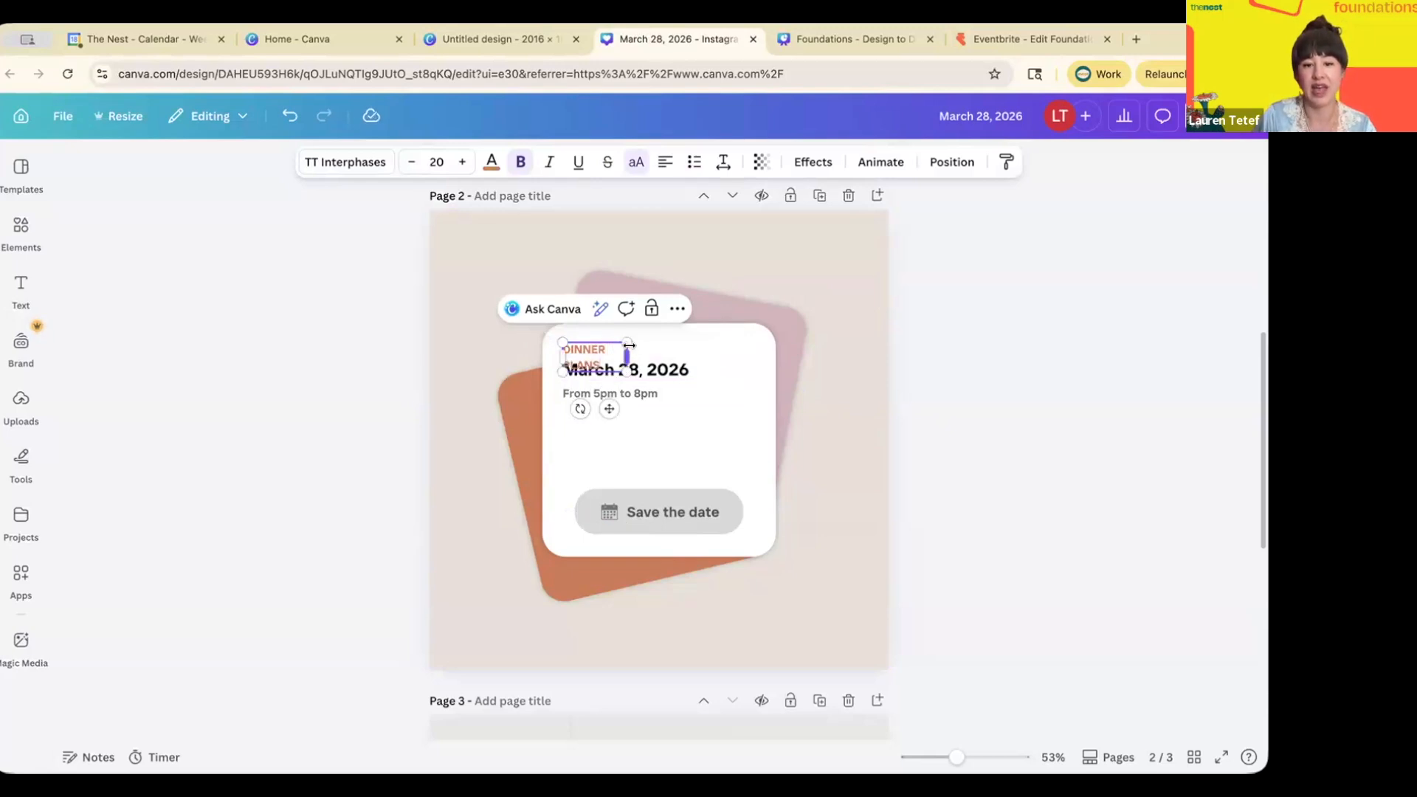
left_click_drag(629, 348, 649, 343)
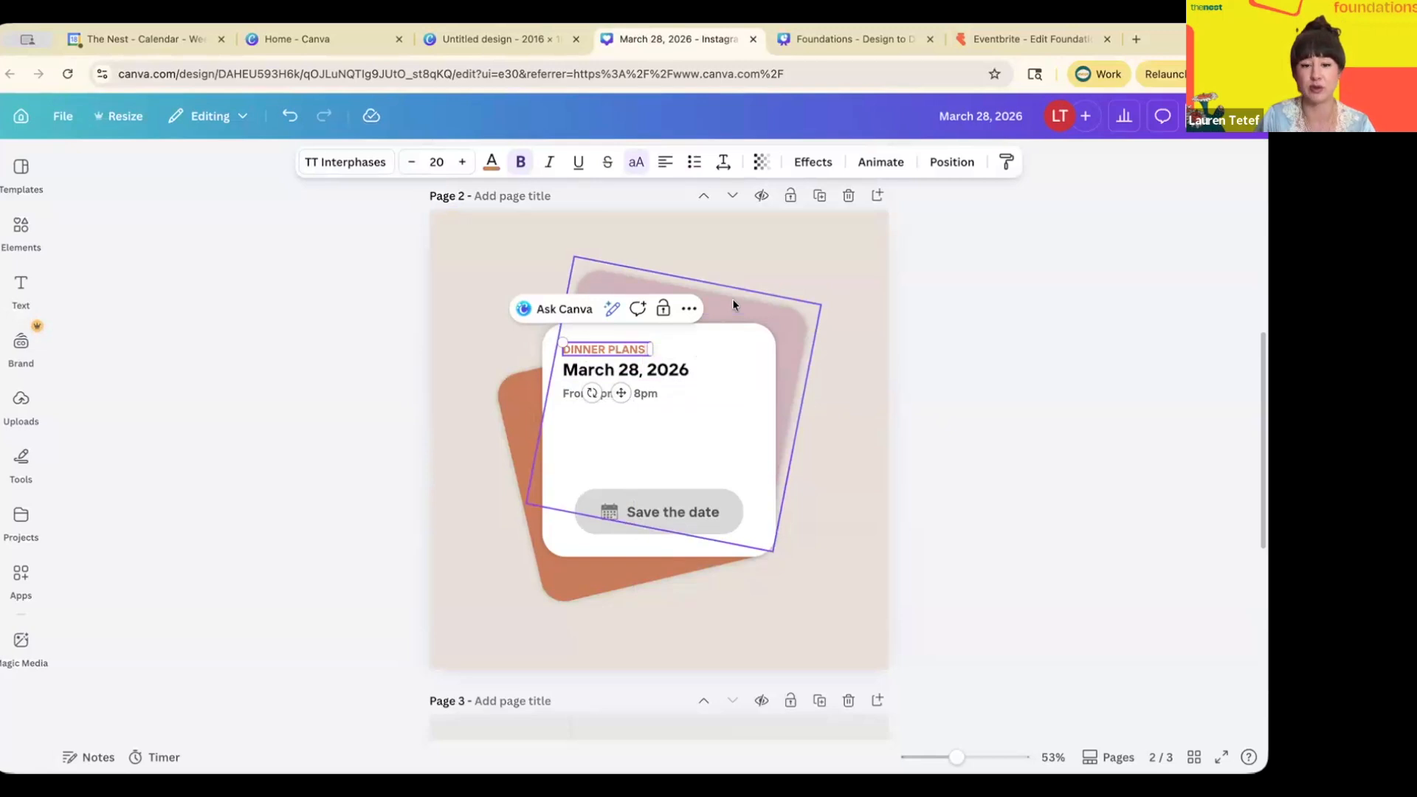
left_click(860, 364)
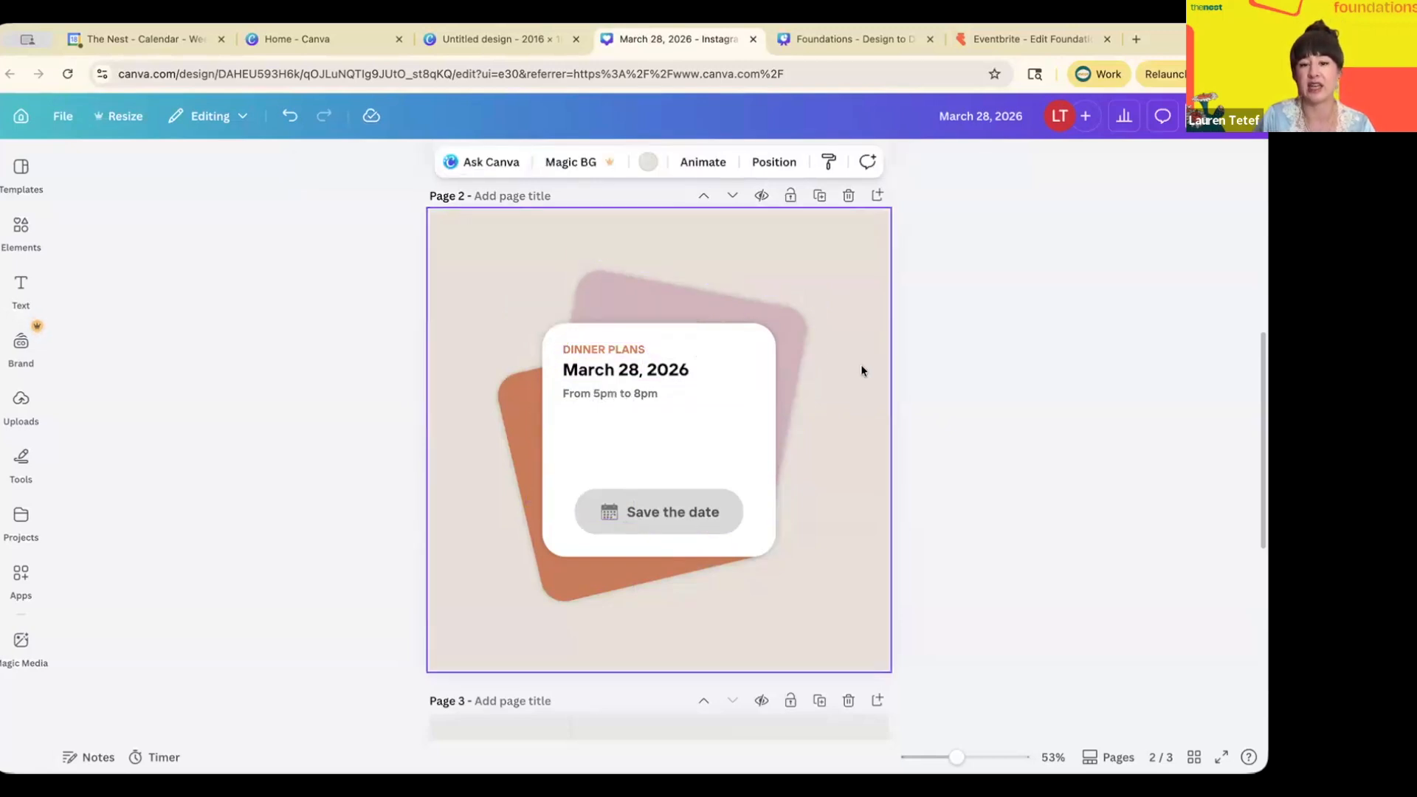
left_click(647, 163)
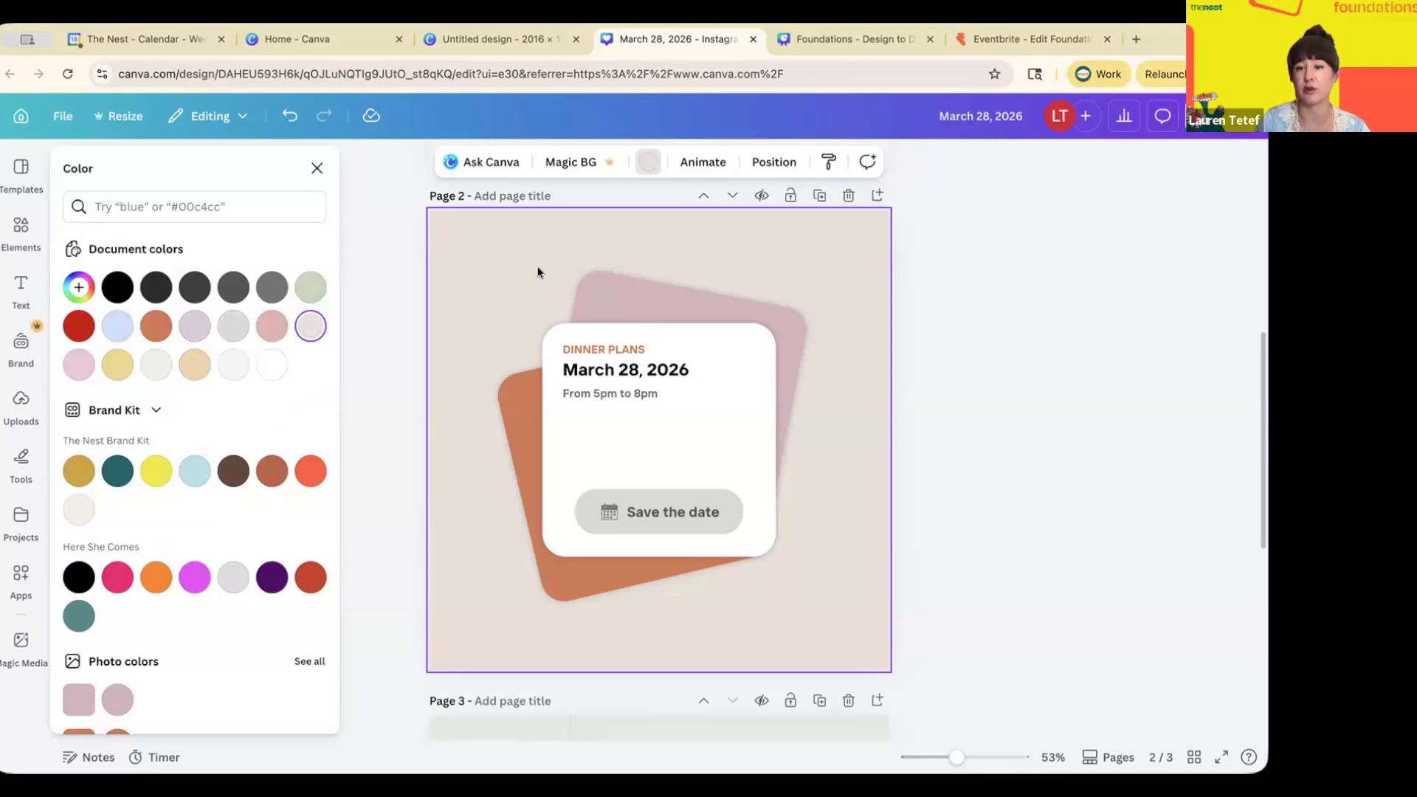
- Set the page 2 background to the Pastel gray green document colour
scroll(538, 266, "up", 1)
scroll(537, 267, "down", 1)
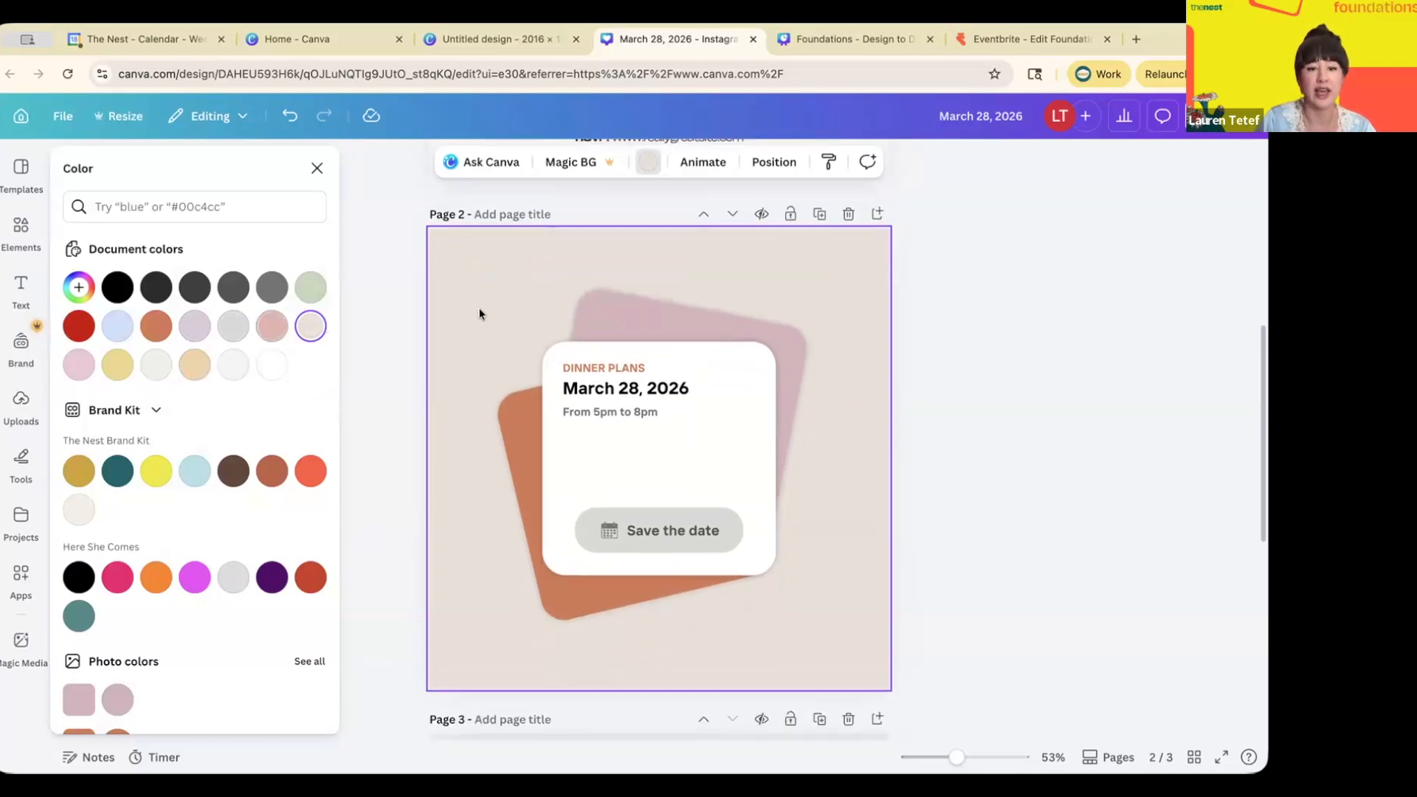
left_click(310, 287)
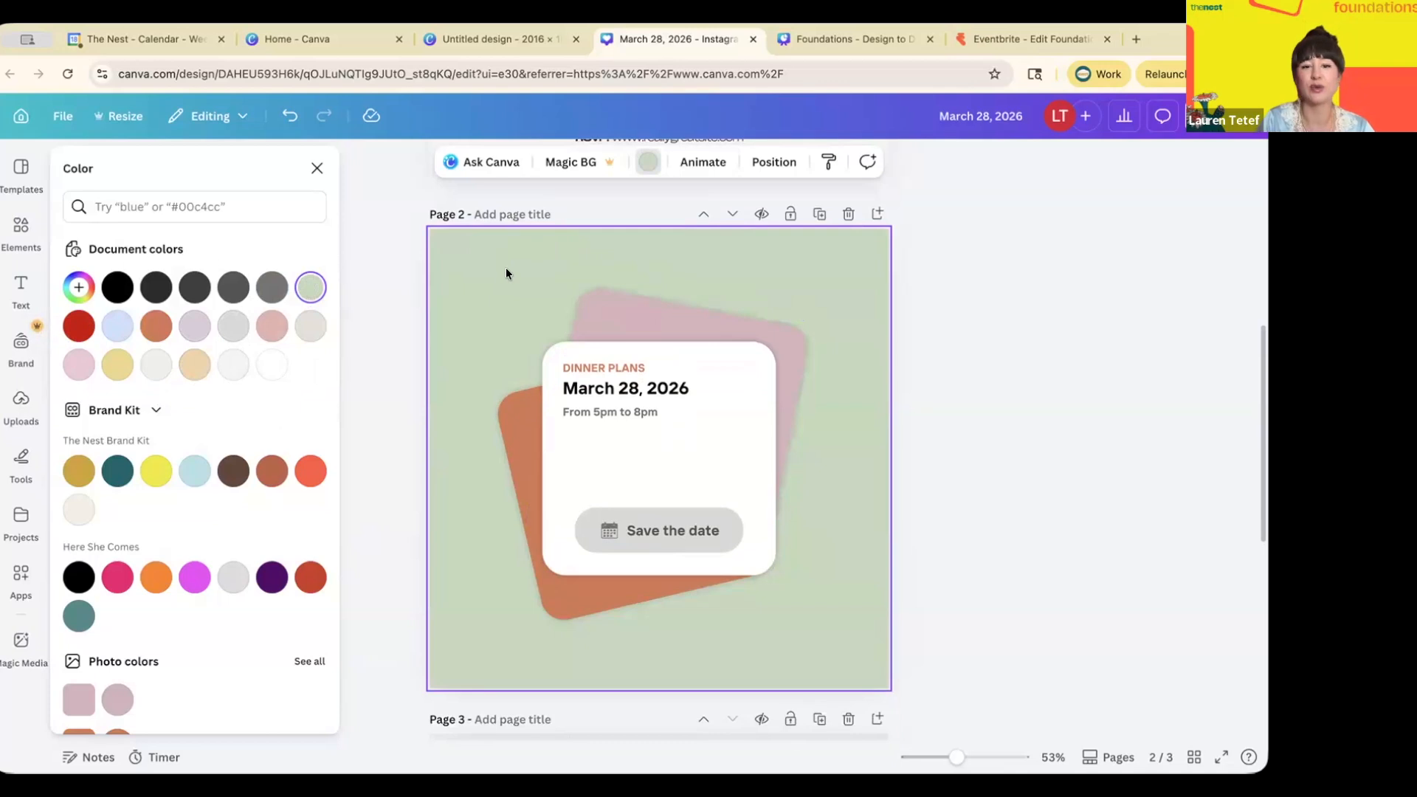
left_click(22, 228)
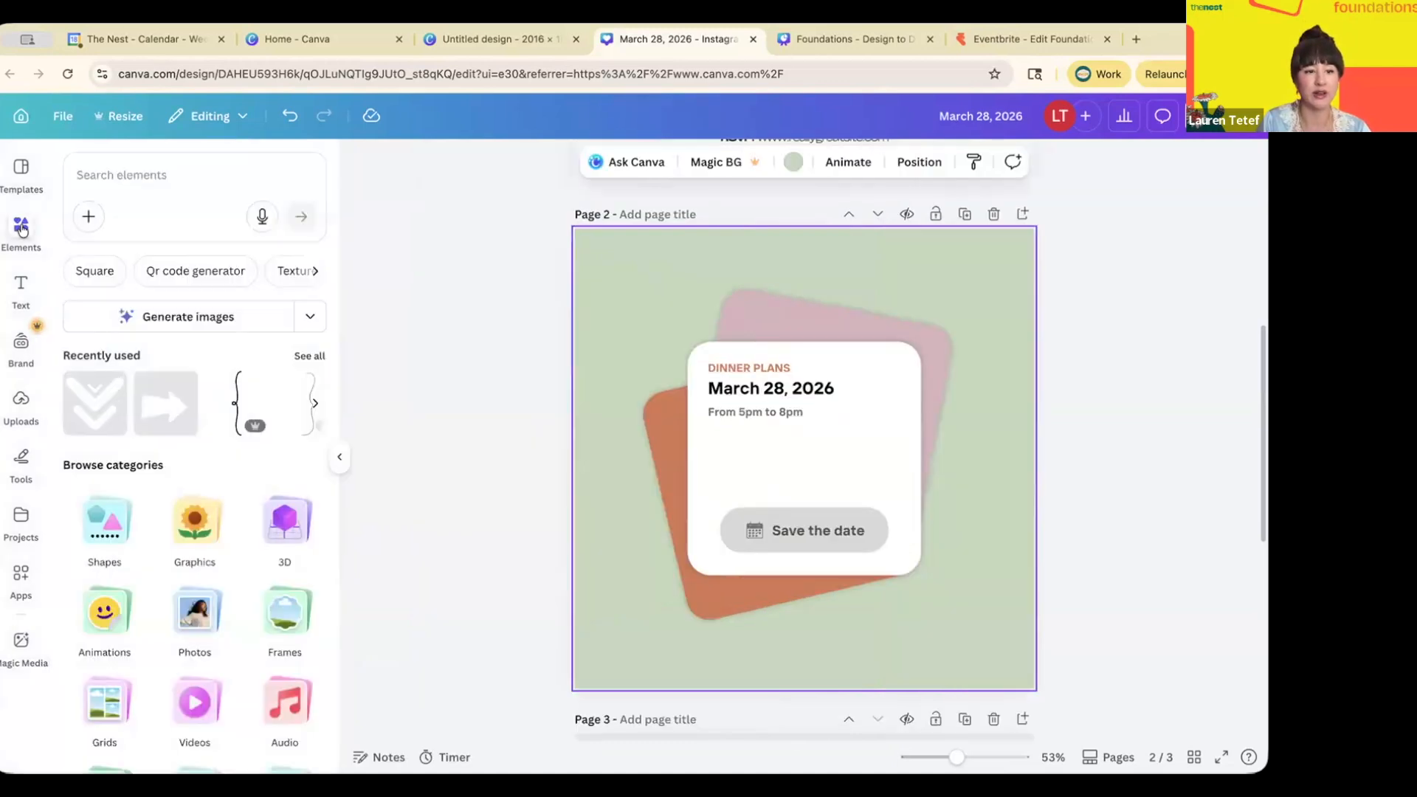
- Search the elements for 'cocktails glass' and browse the results
left_click(150, 175)
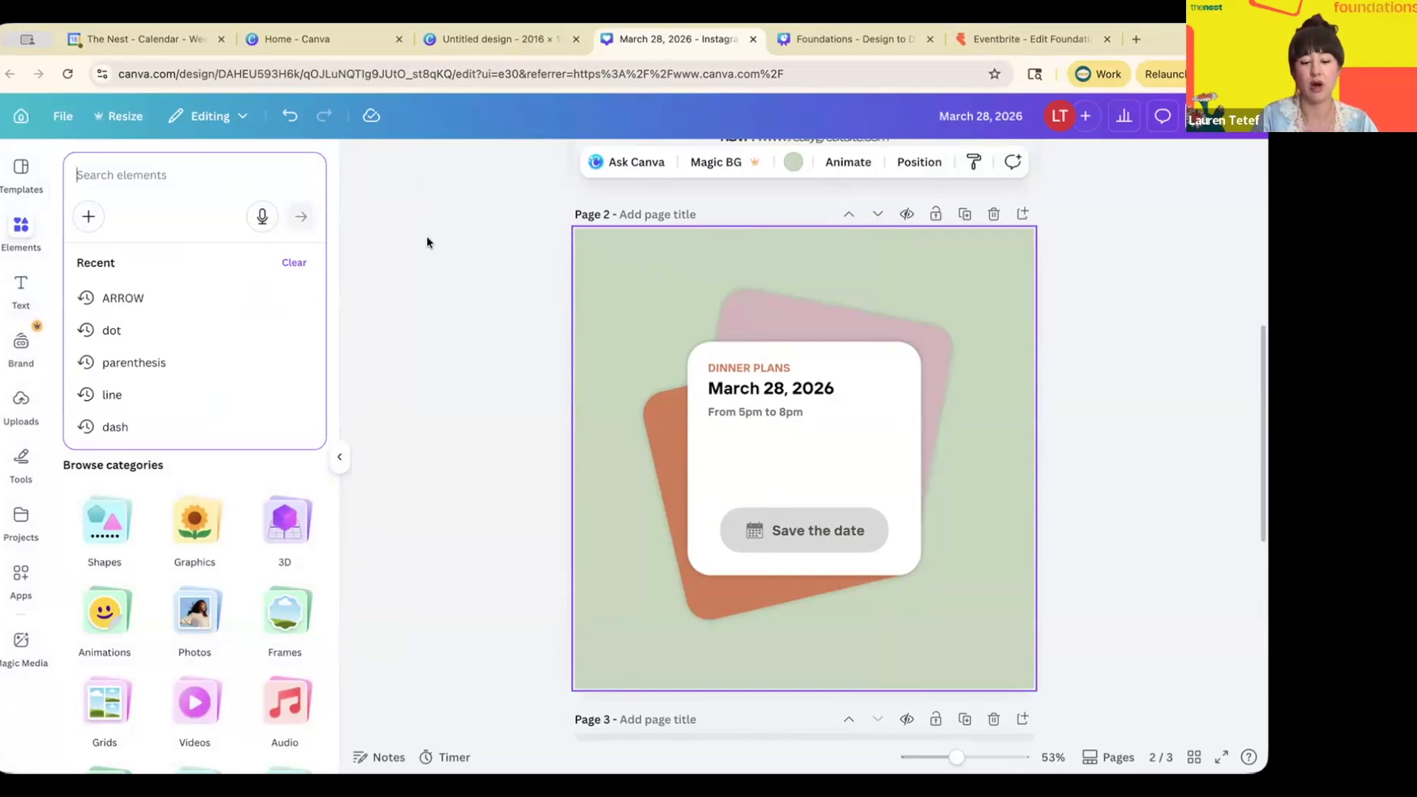
type("cocktails glass")
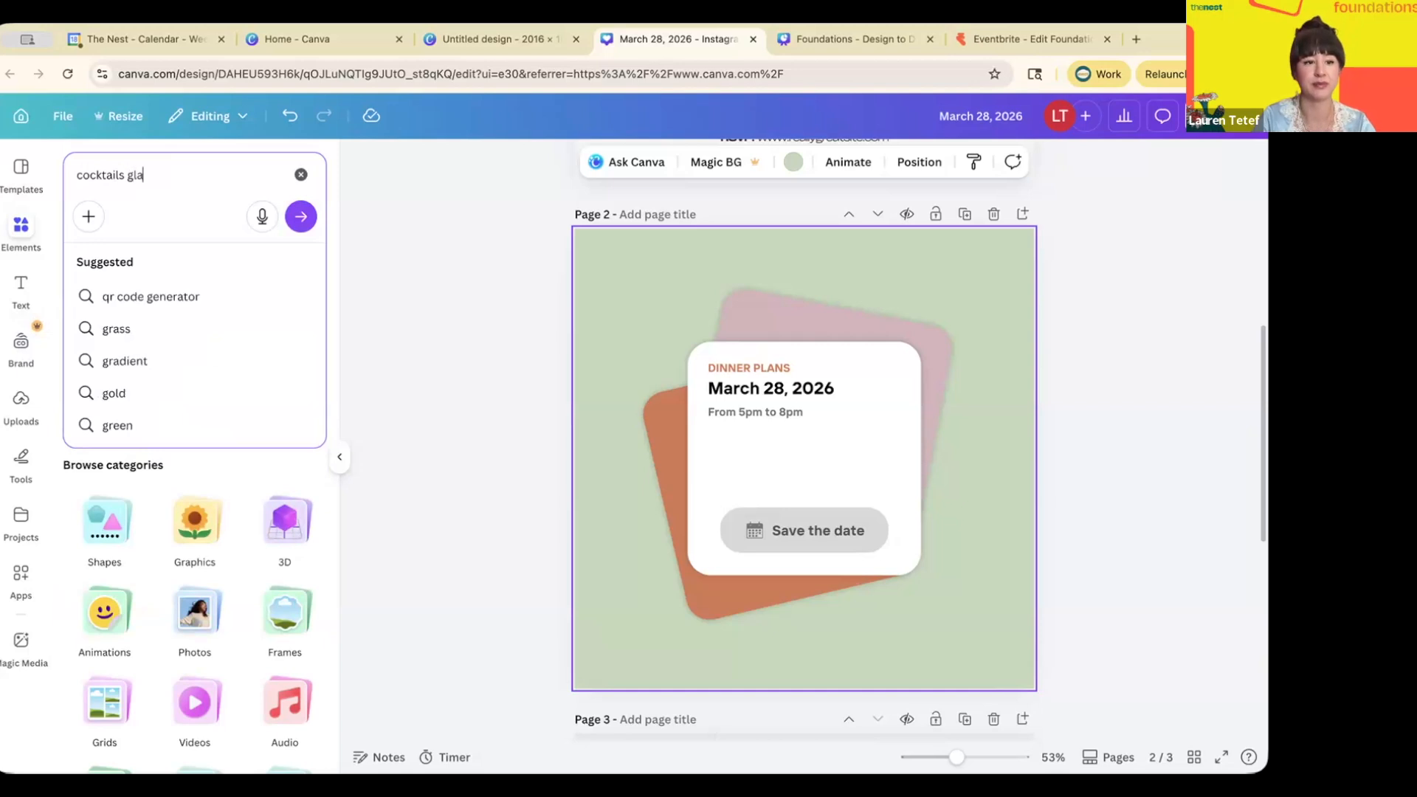
key("Return")
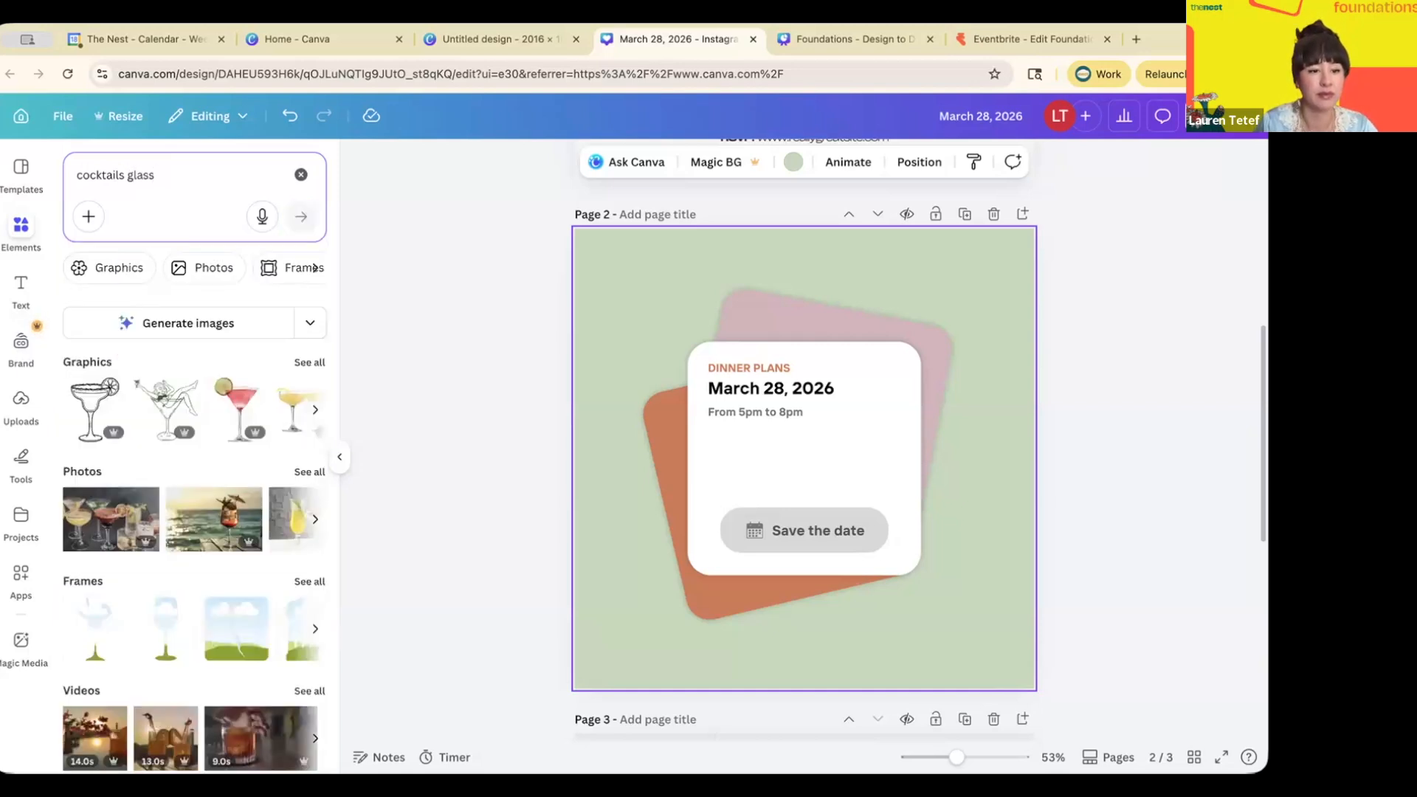
scroll(122, 343, "down", 1)
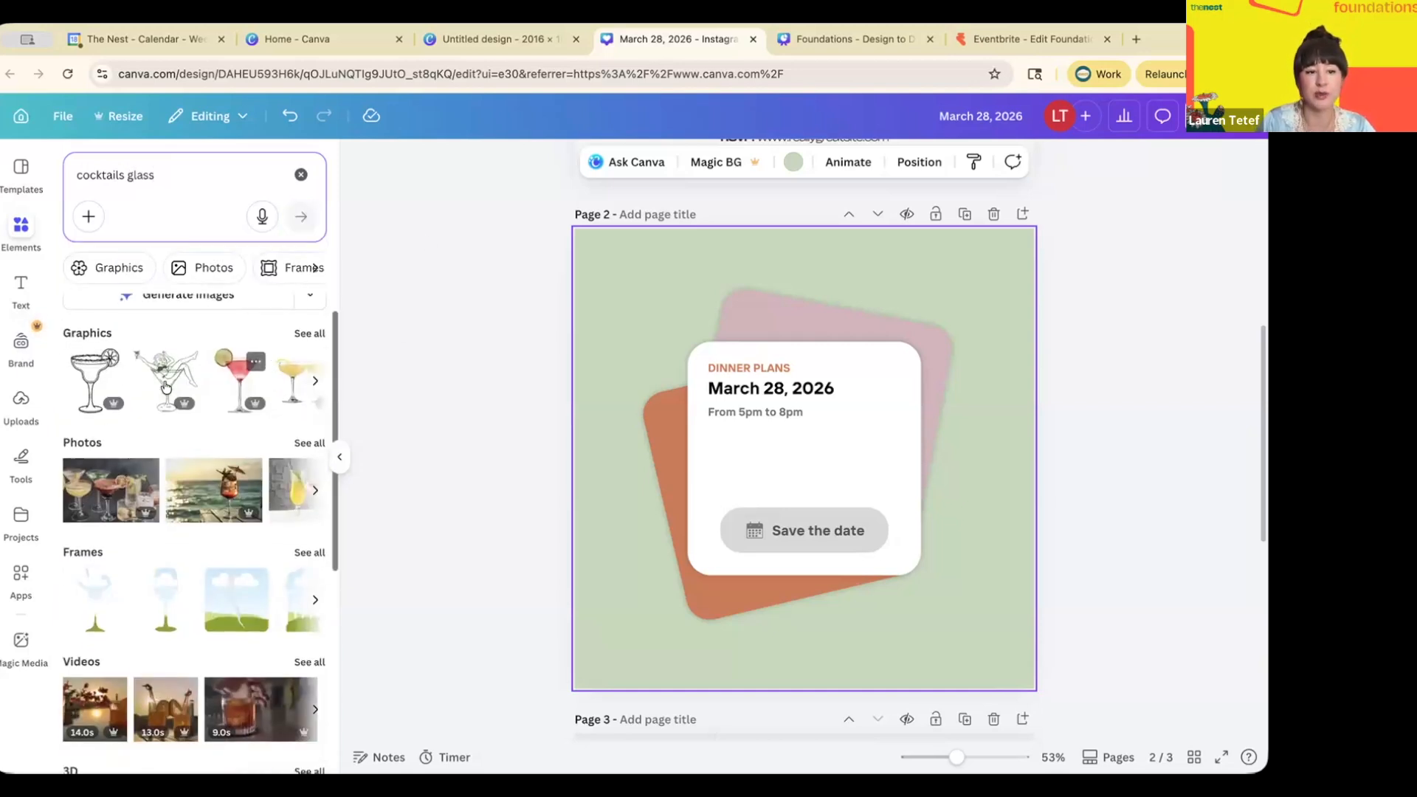
scroll(123, 516, "down", 3)
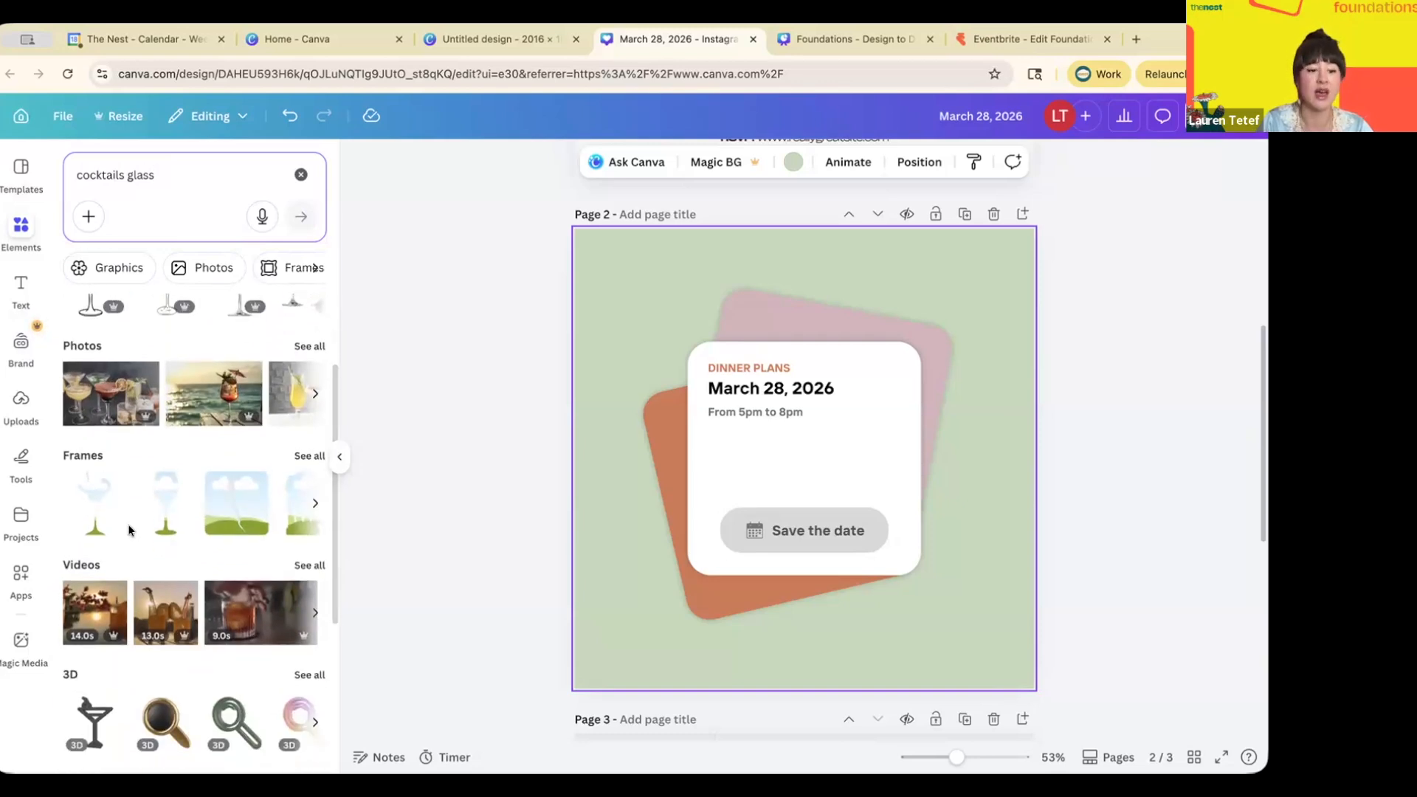
scroll(129, 527, "down", 2)
scroll(137, 509, "down", 6)
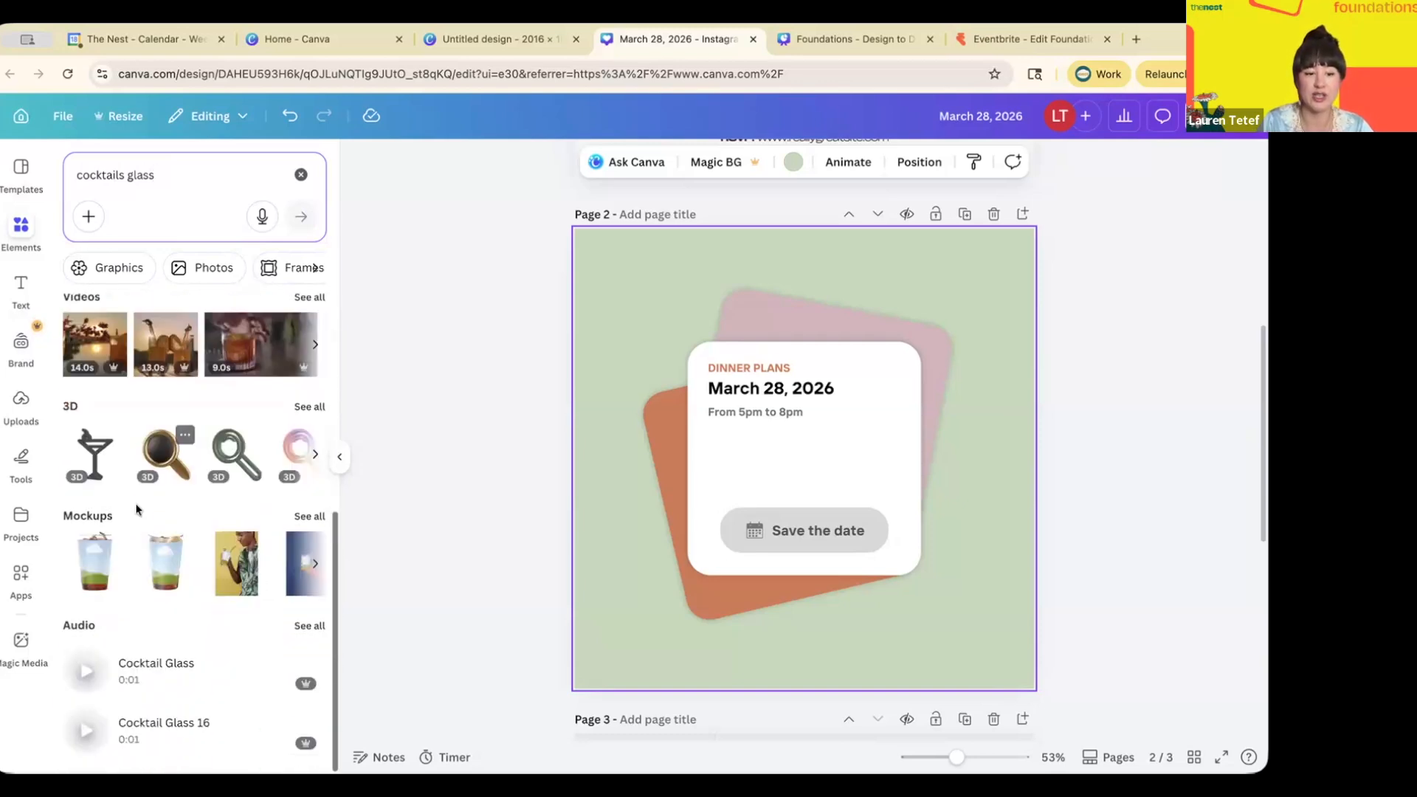
scroll(136, 509, "up", 3)
scroll(137, 509, "up", 5)
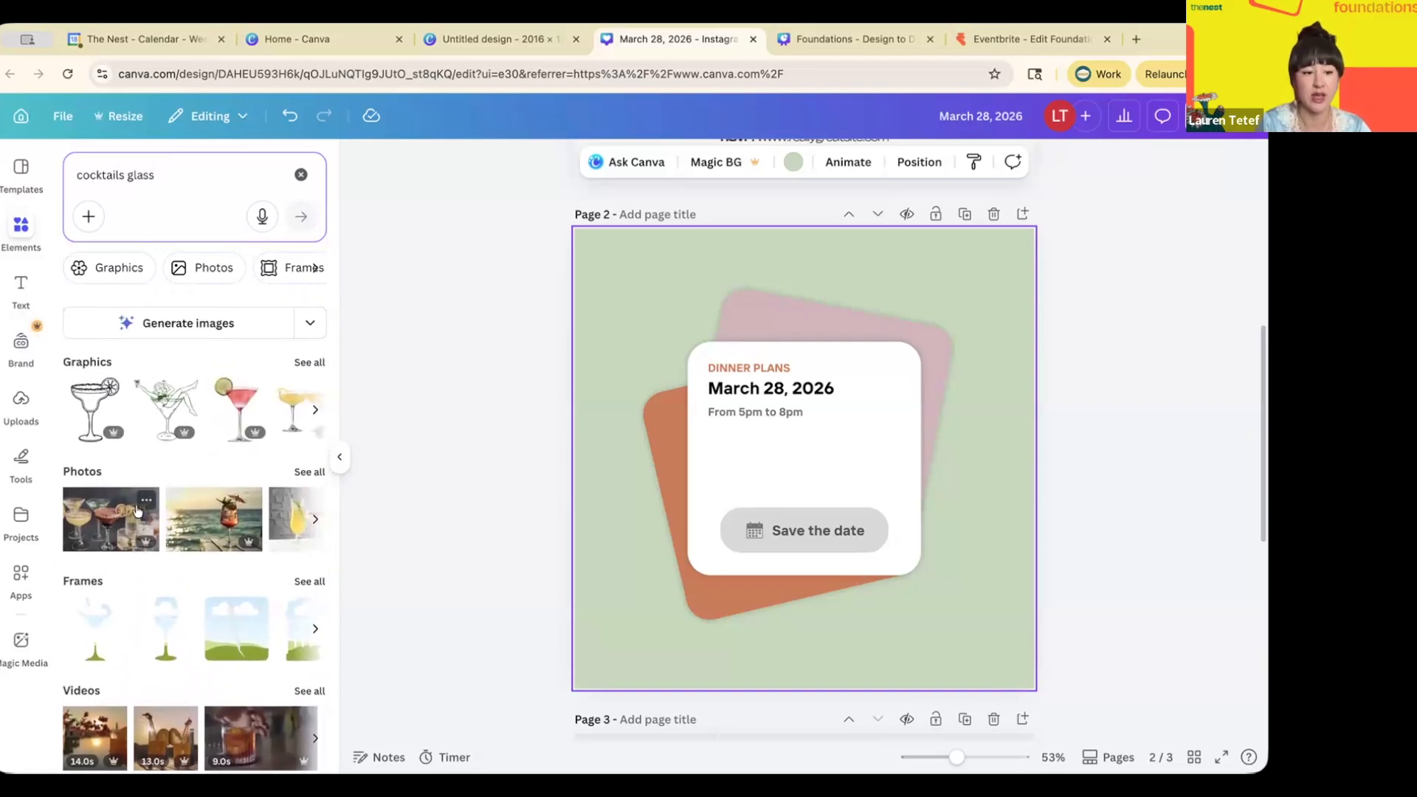
scroll(200, 532, "right", 3)
scroll(201, 532, "right", 5)
scroll(201, 524, "right", 3)
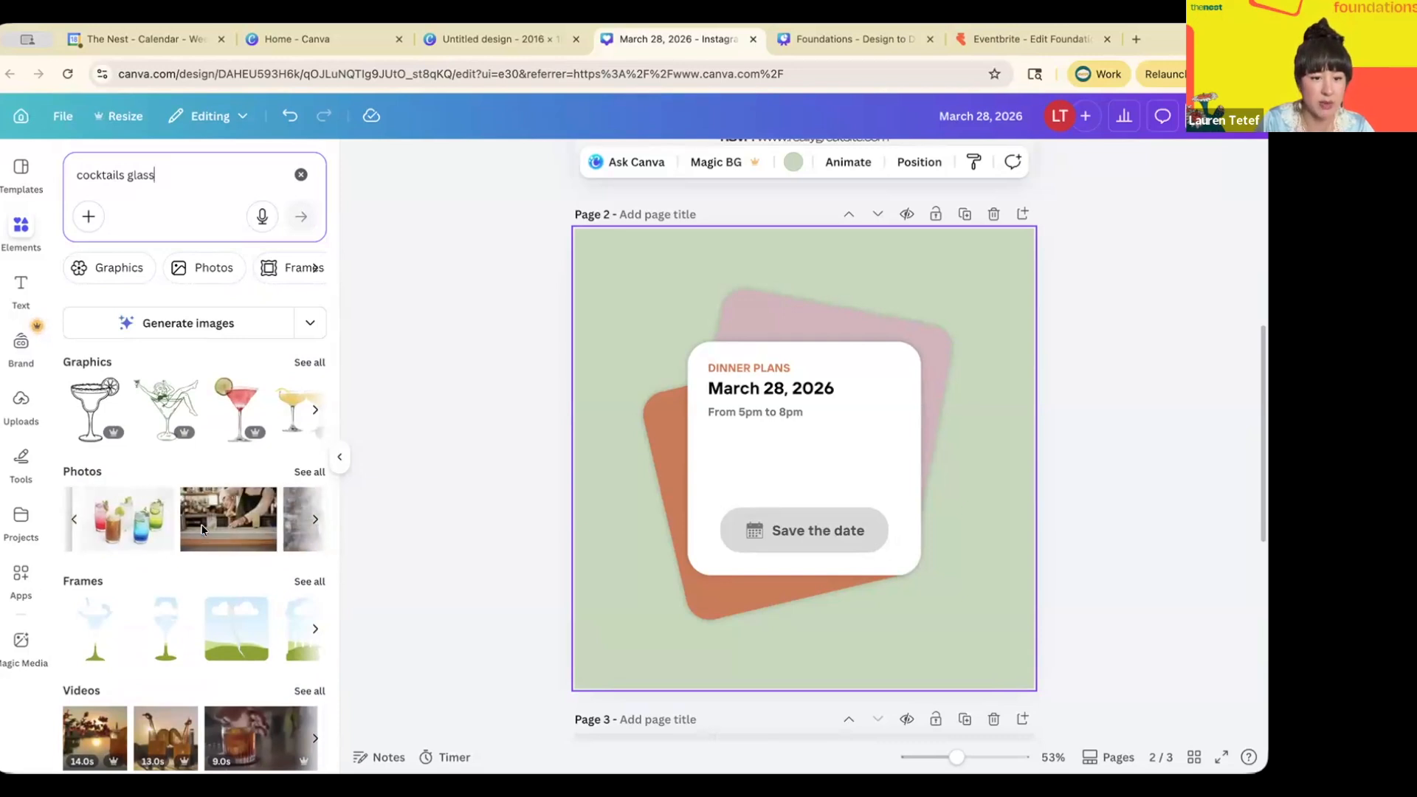
- Refine the element search to 'single cocktail glass'
left_click(75, 176)
type("single")
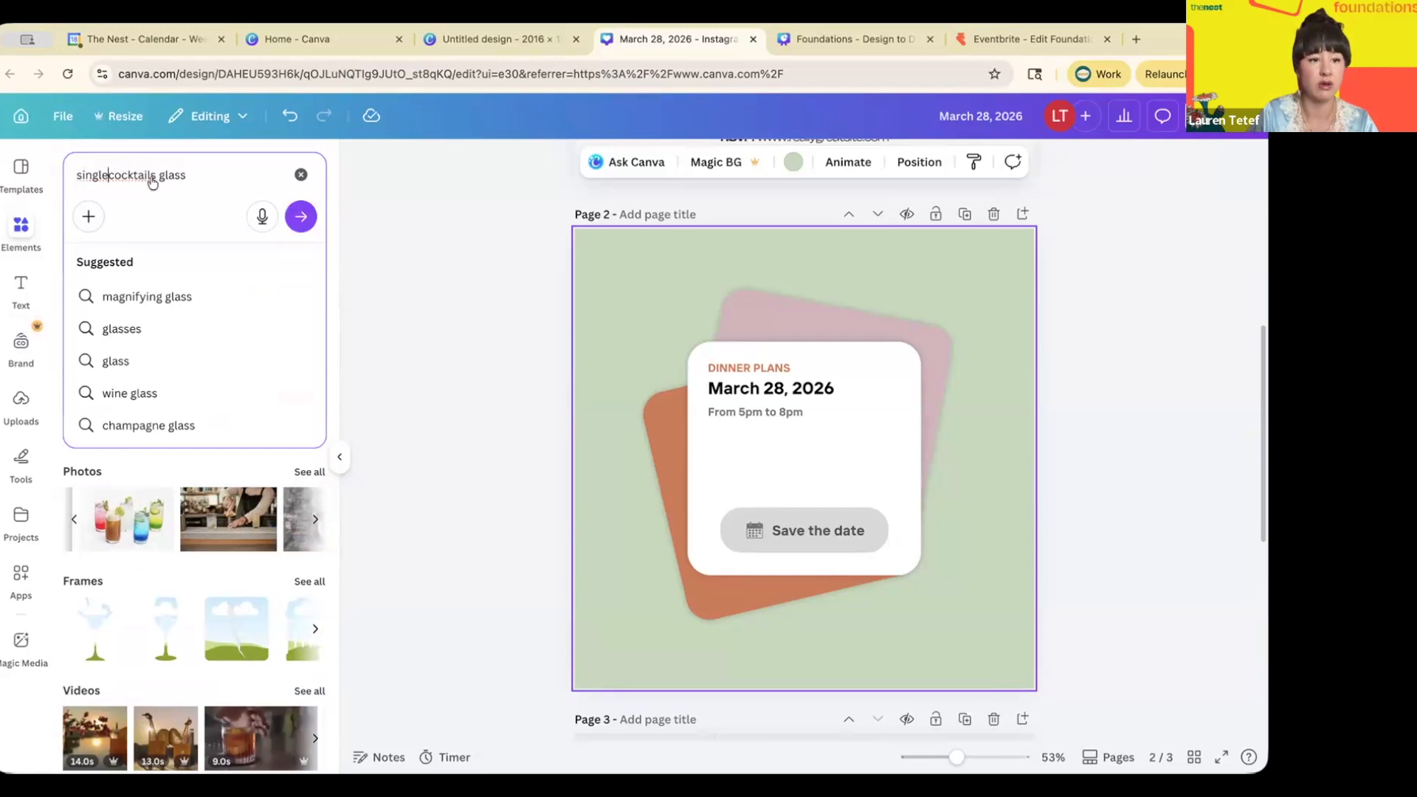
key("Return")
left_click(158, 176)
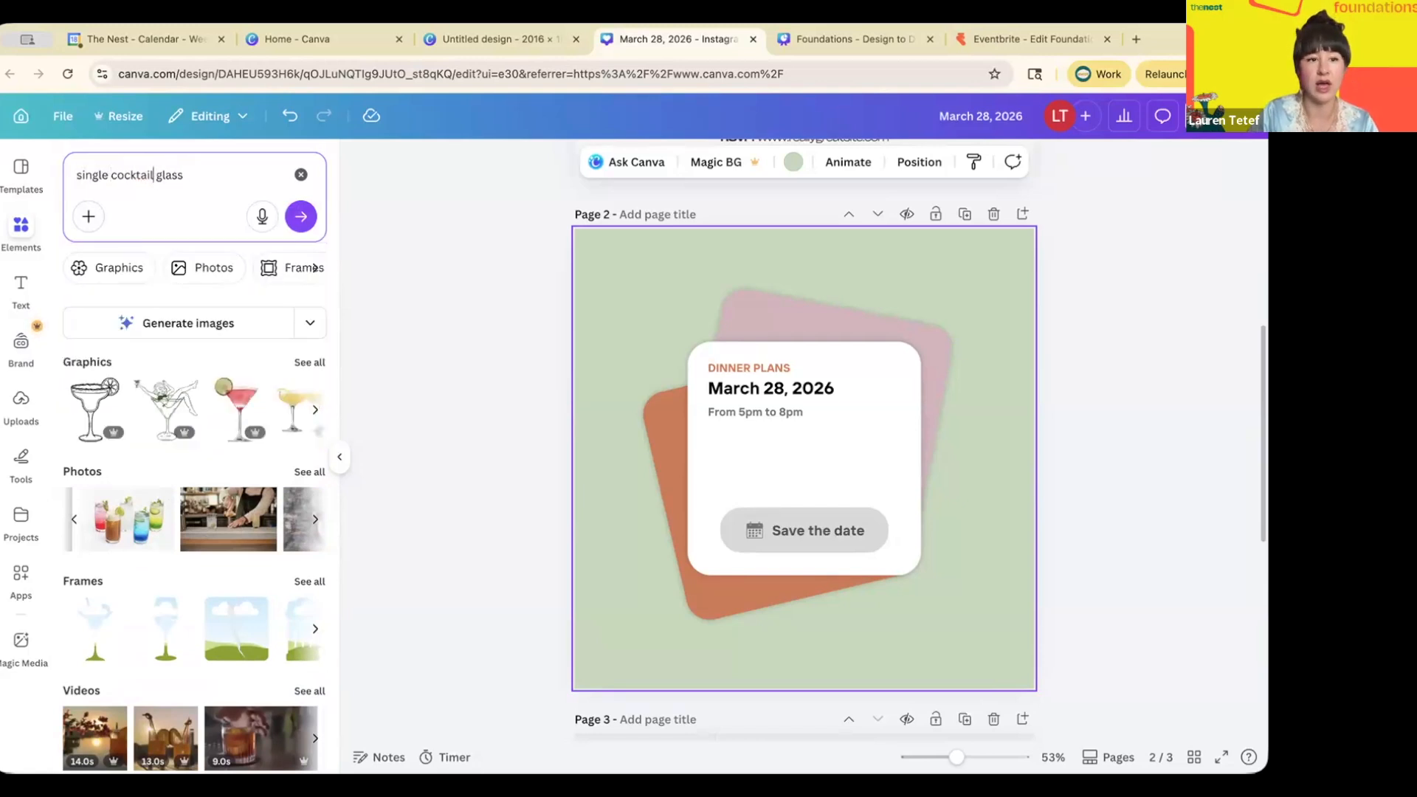
key("BackSpace")
key("Return")
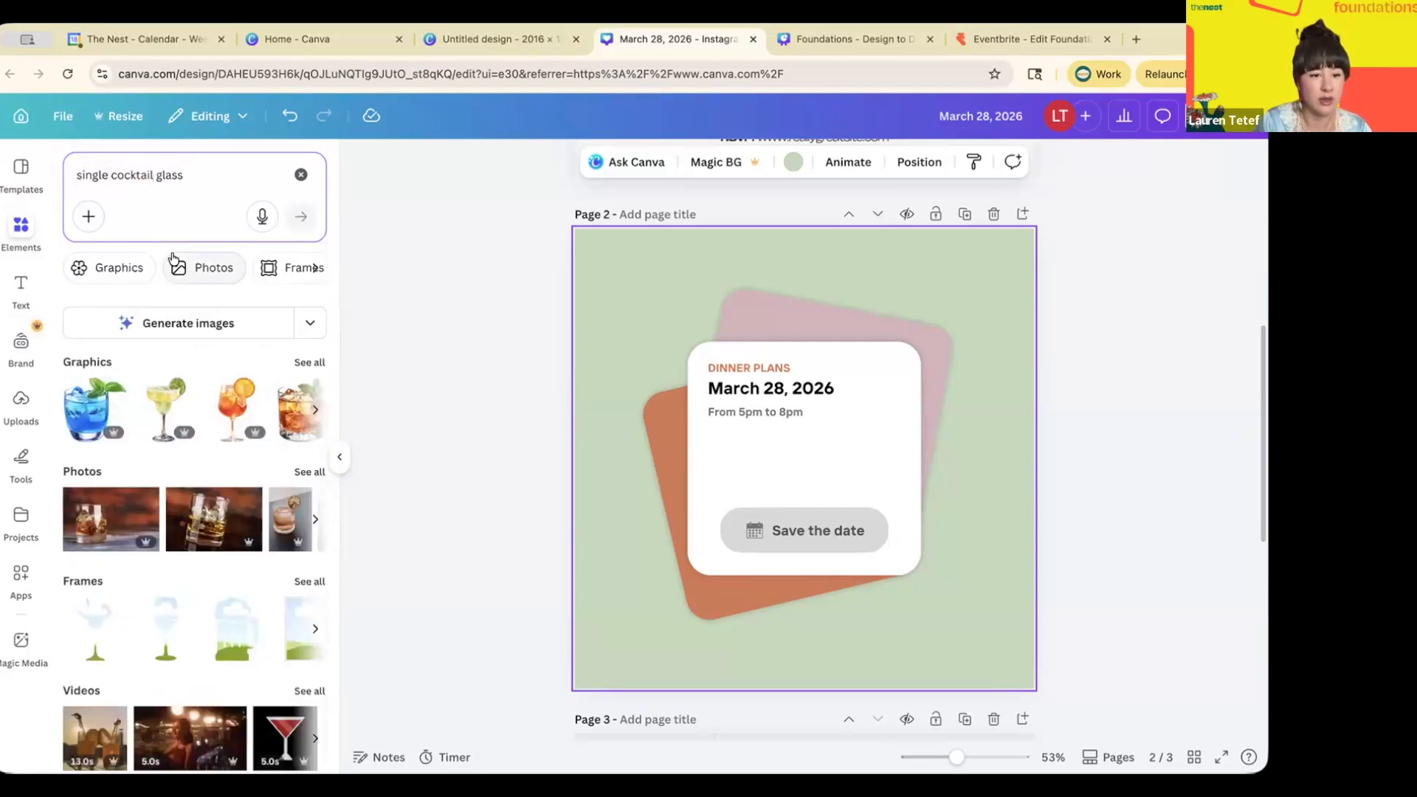
scroll(199, 428, "down", 2)
- Add the glass-with-dried-lemon photo to page 2 and remove its background with BG Remover
left_click(292, 425)
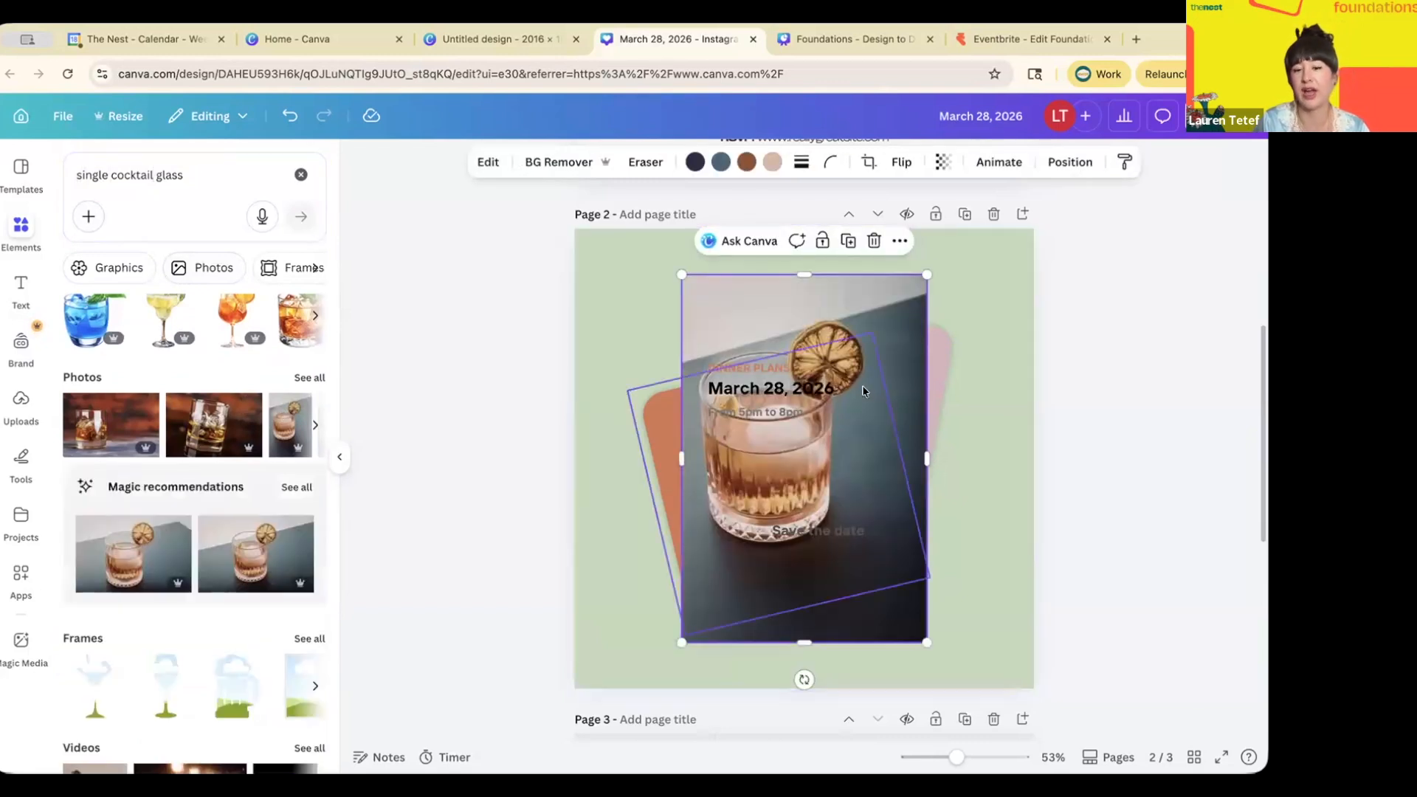
left_click_drag(872, 405, 975, 444)
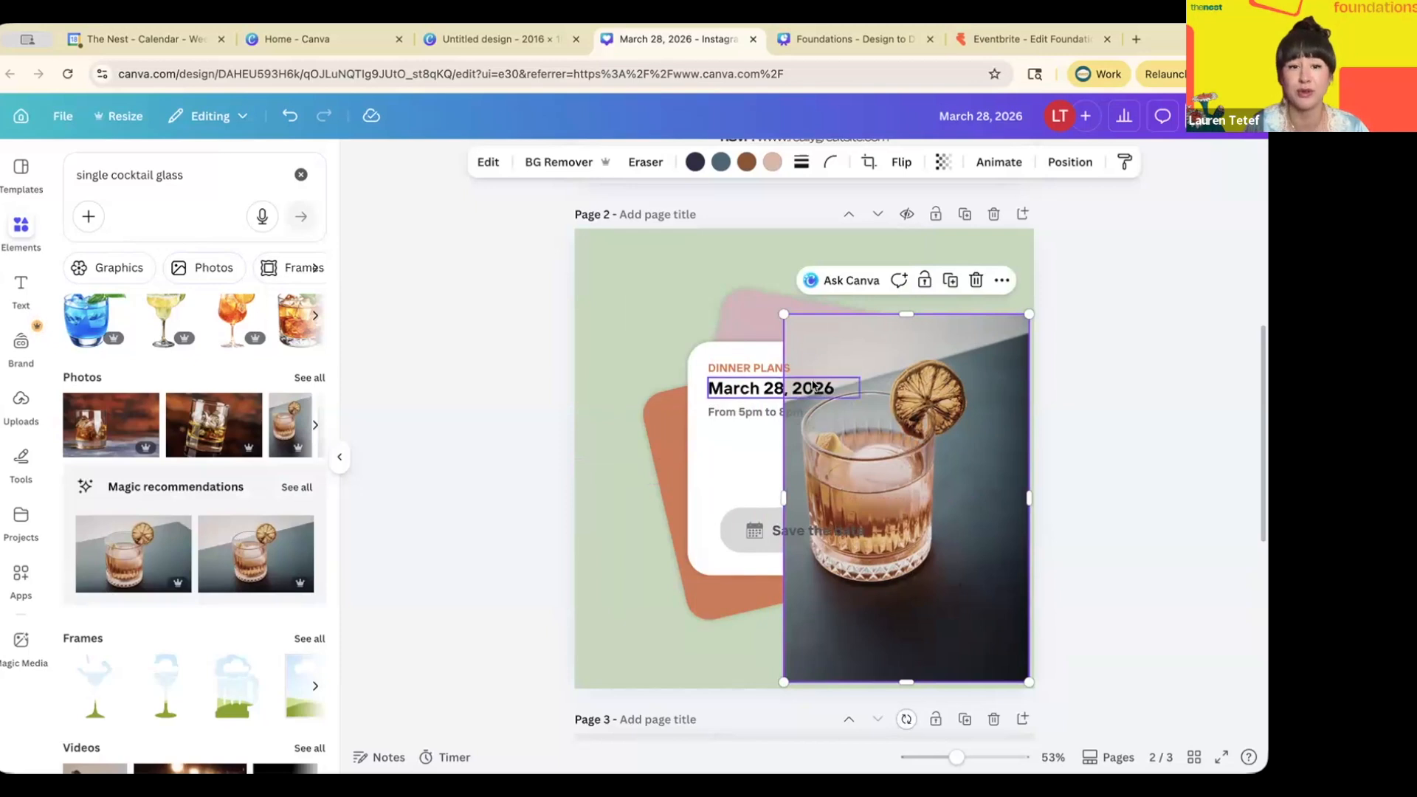
left_click(550, 163)
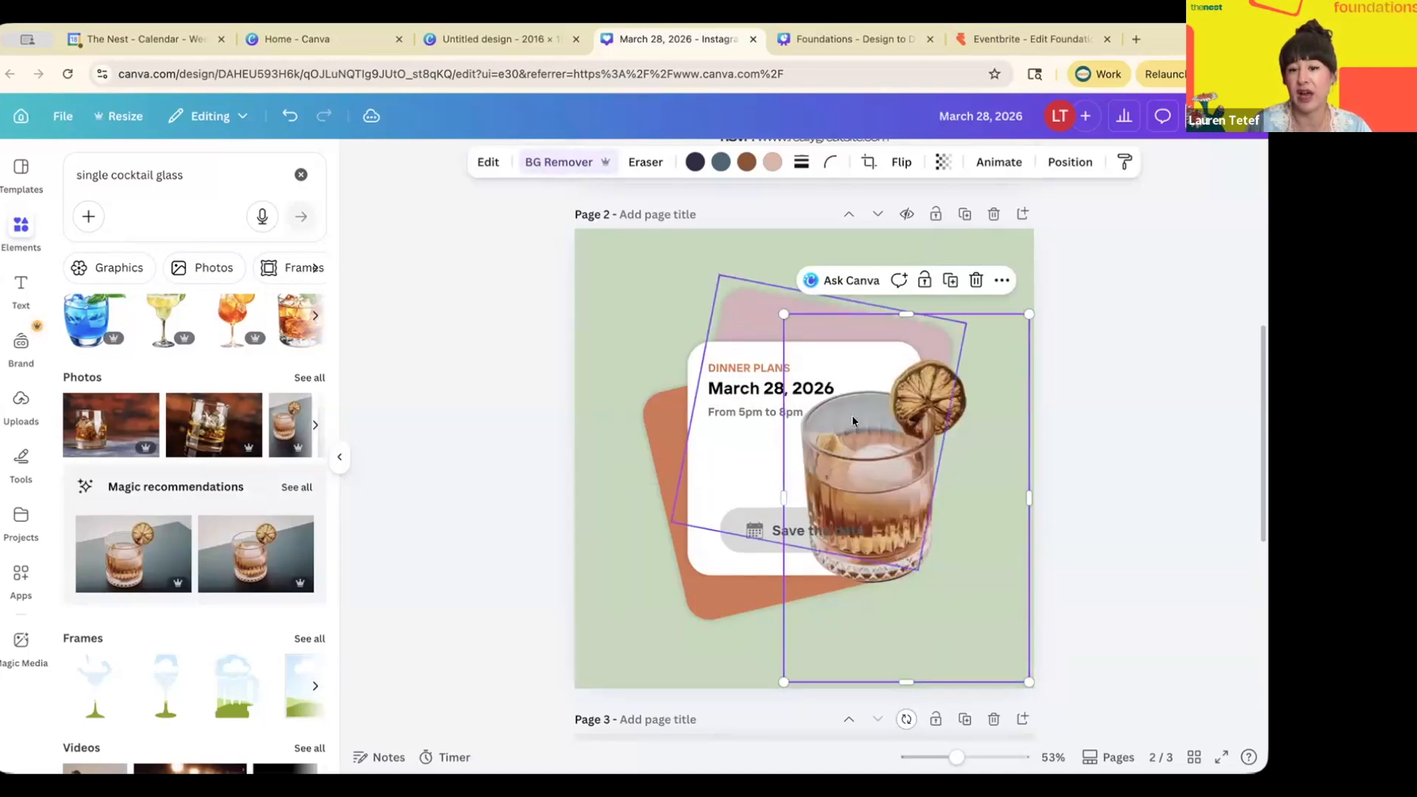
- Shrink the cut-out glass and place it at the Dinner Plans card's lower right corner
left_click_drag(872, 489, 949, 577)
scroll(1142, 582, "down", 1)
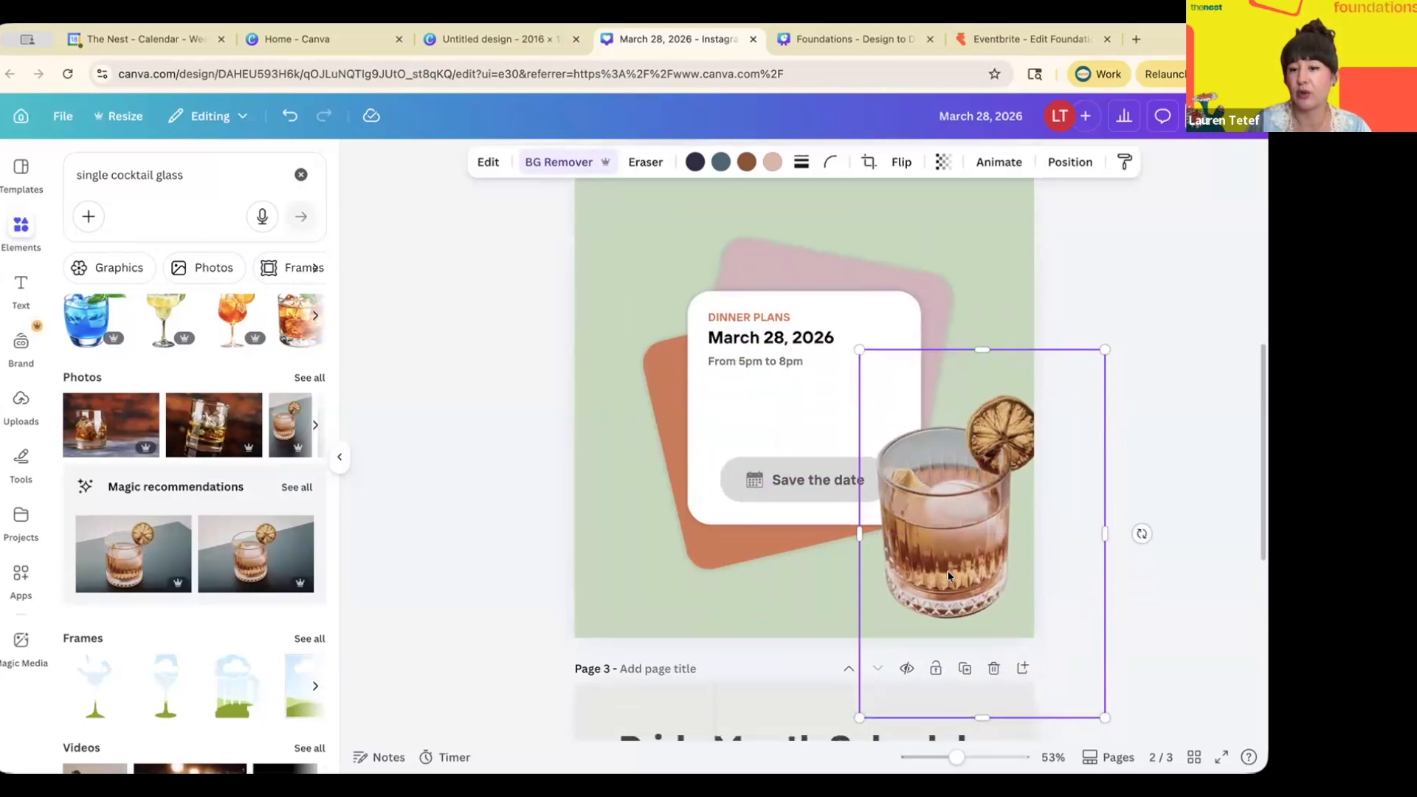
left_click_drag(1103, 716, 1067, 662)
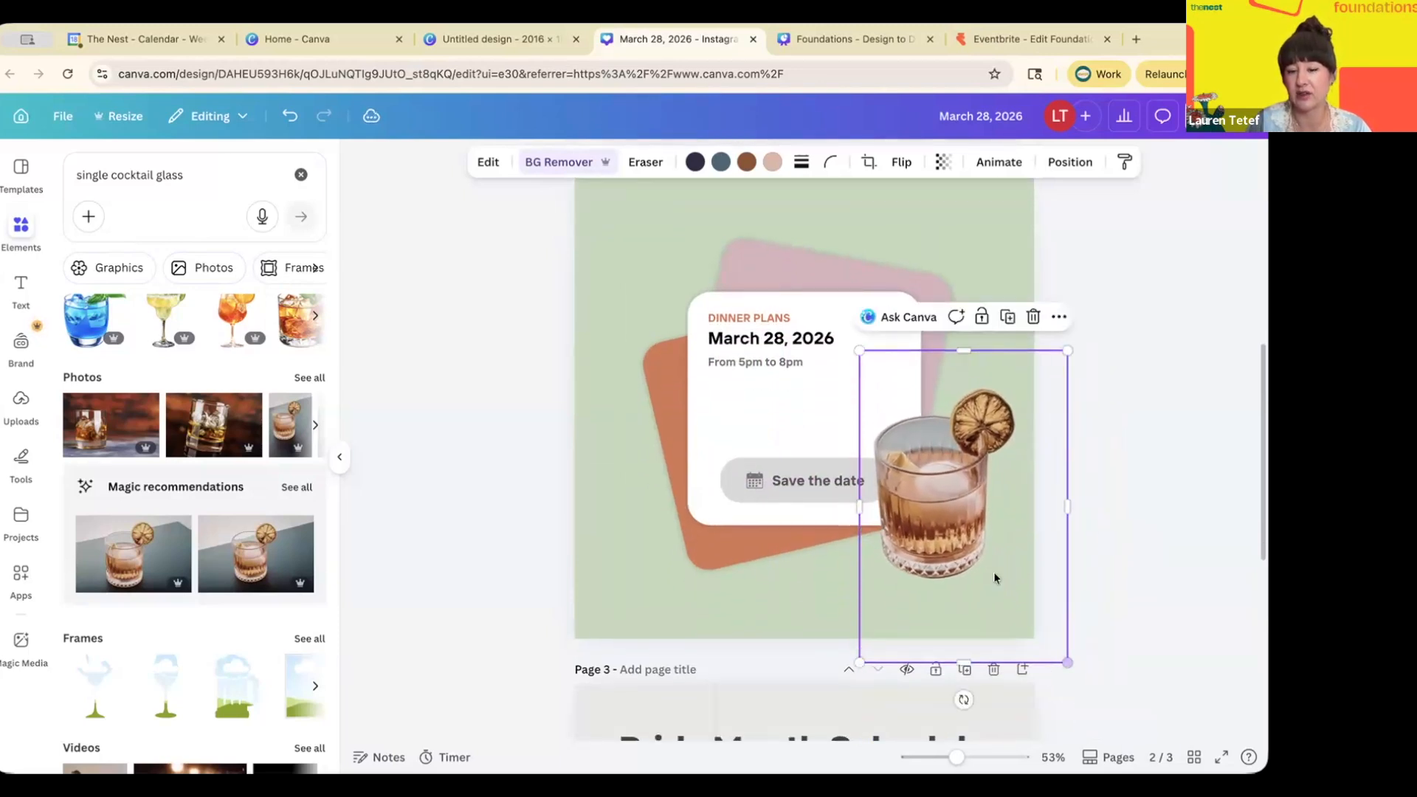
left_click_drag(931, 495, 941, 533)
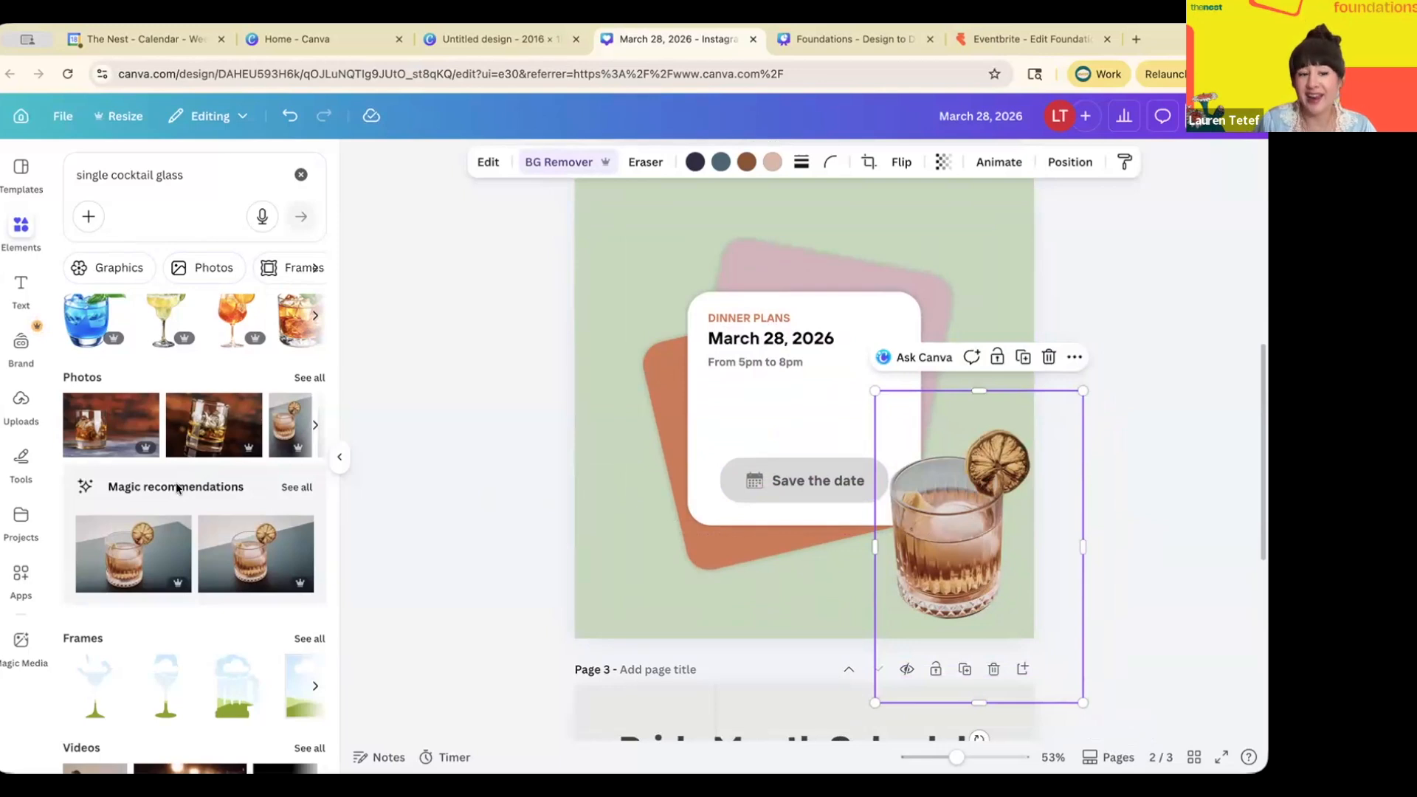
- Add the tall glass photo from Magic recommendations and remove its background
left_click(291, 489)
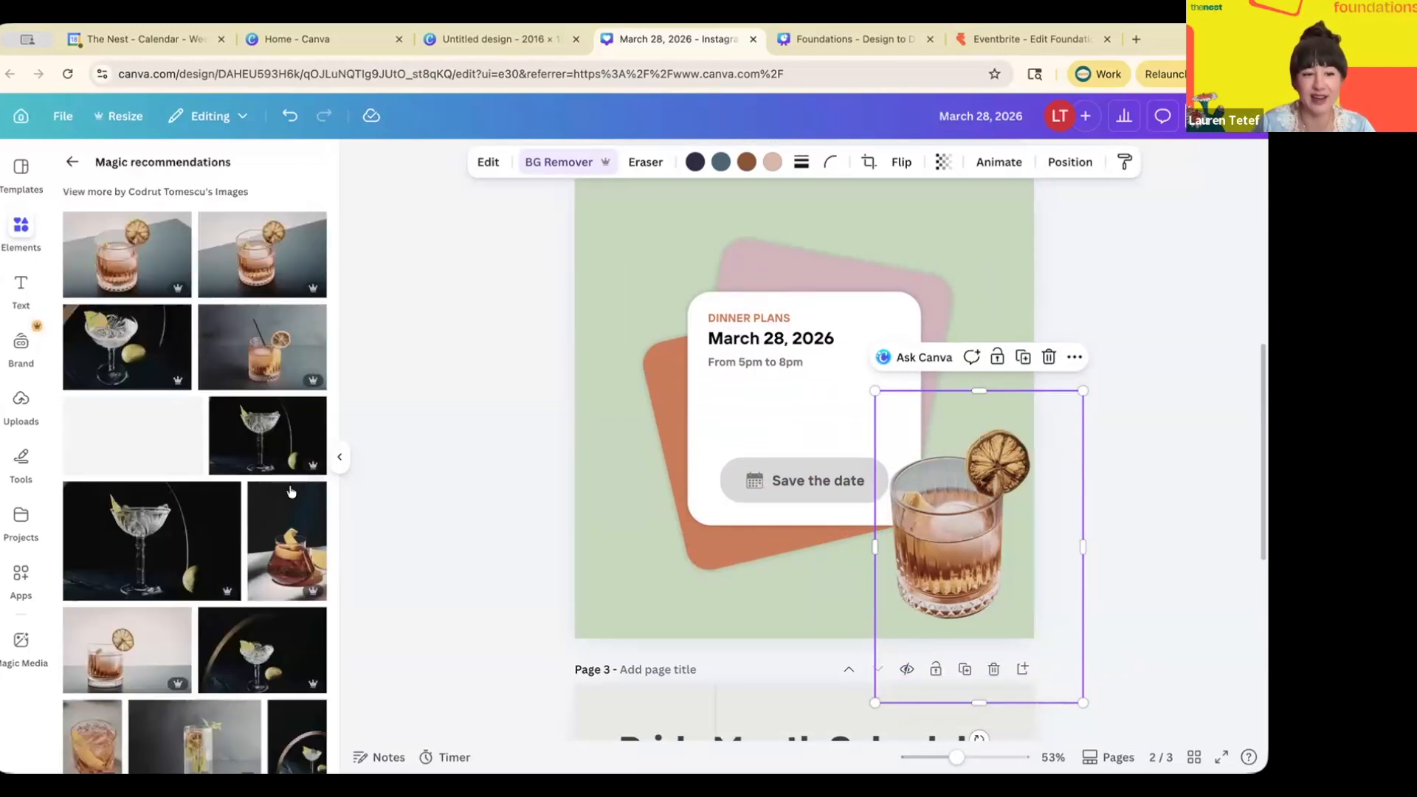
scroll(291, 491, "down", 4)
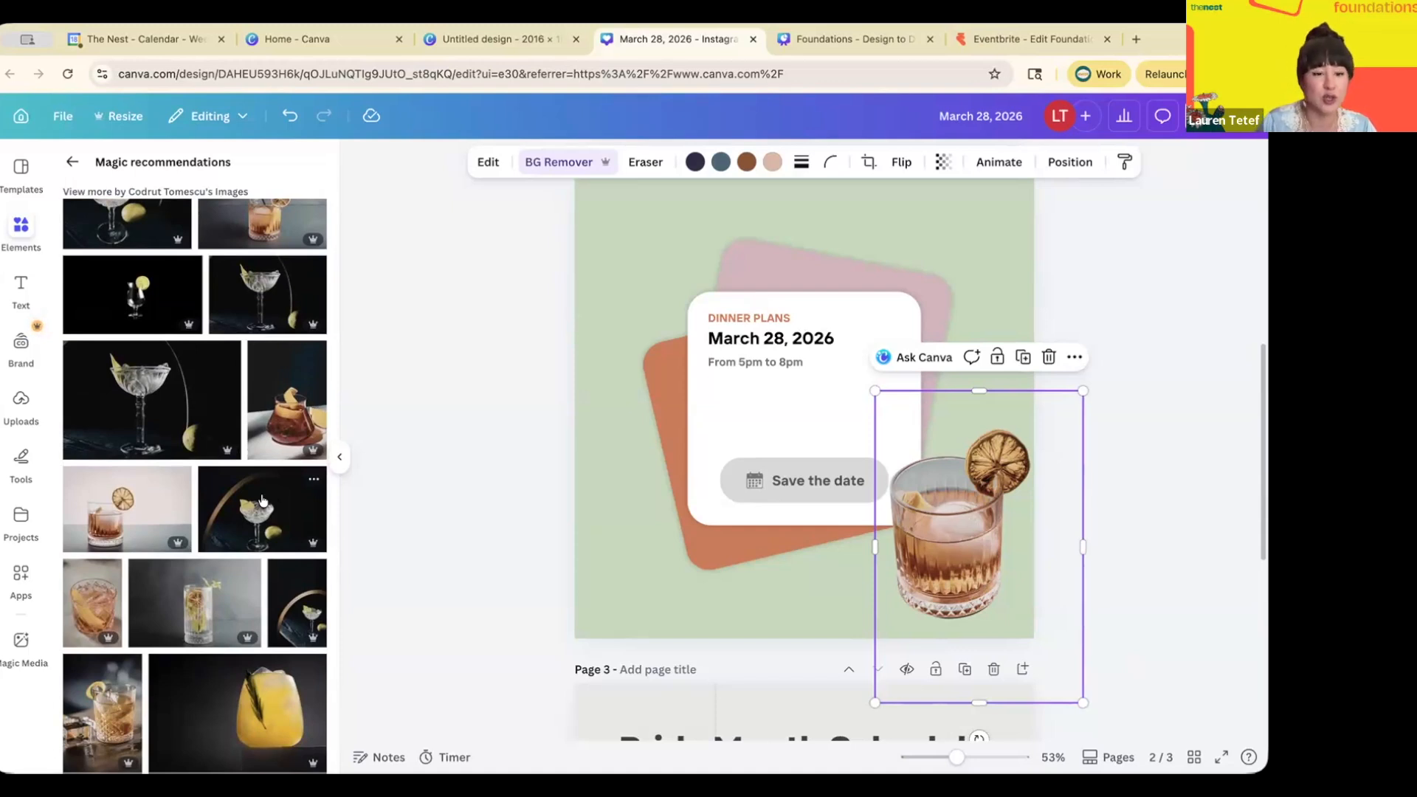
scroll(262, 502, "down", 2)
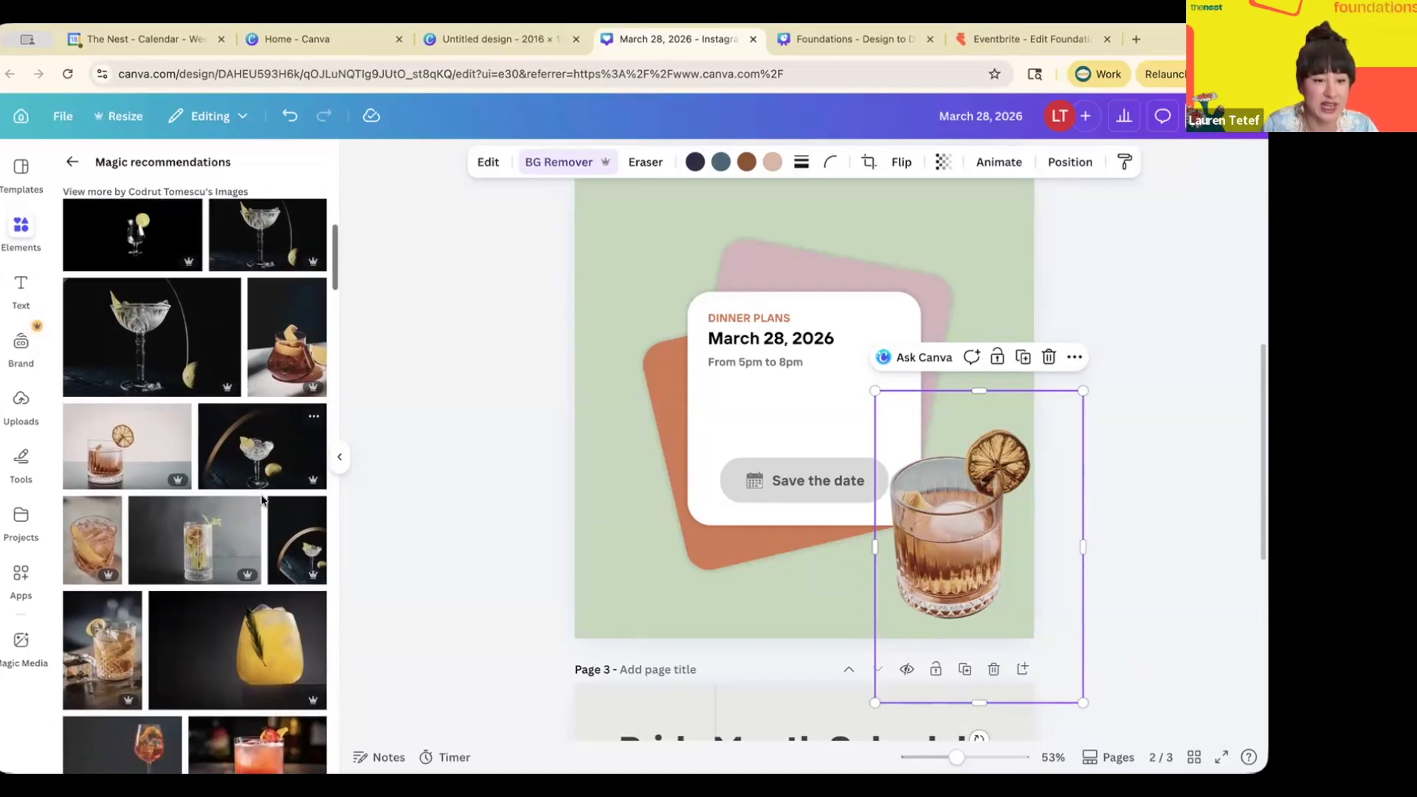
left_click(220, 537)
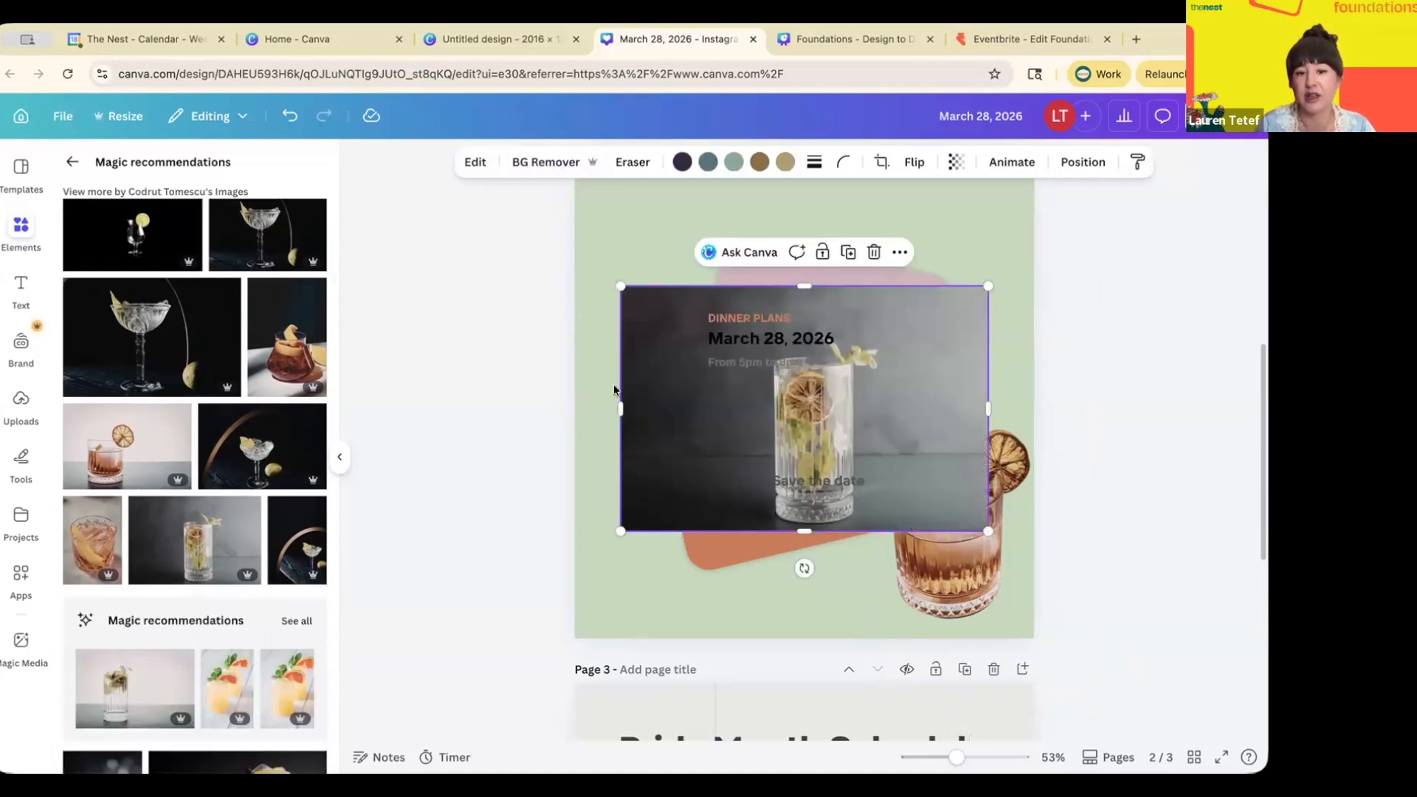
left_click(537, 164)
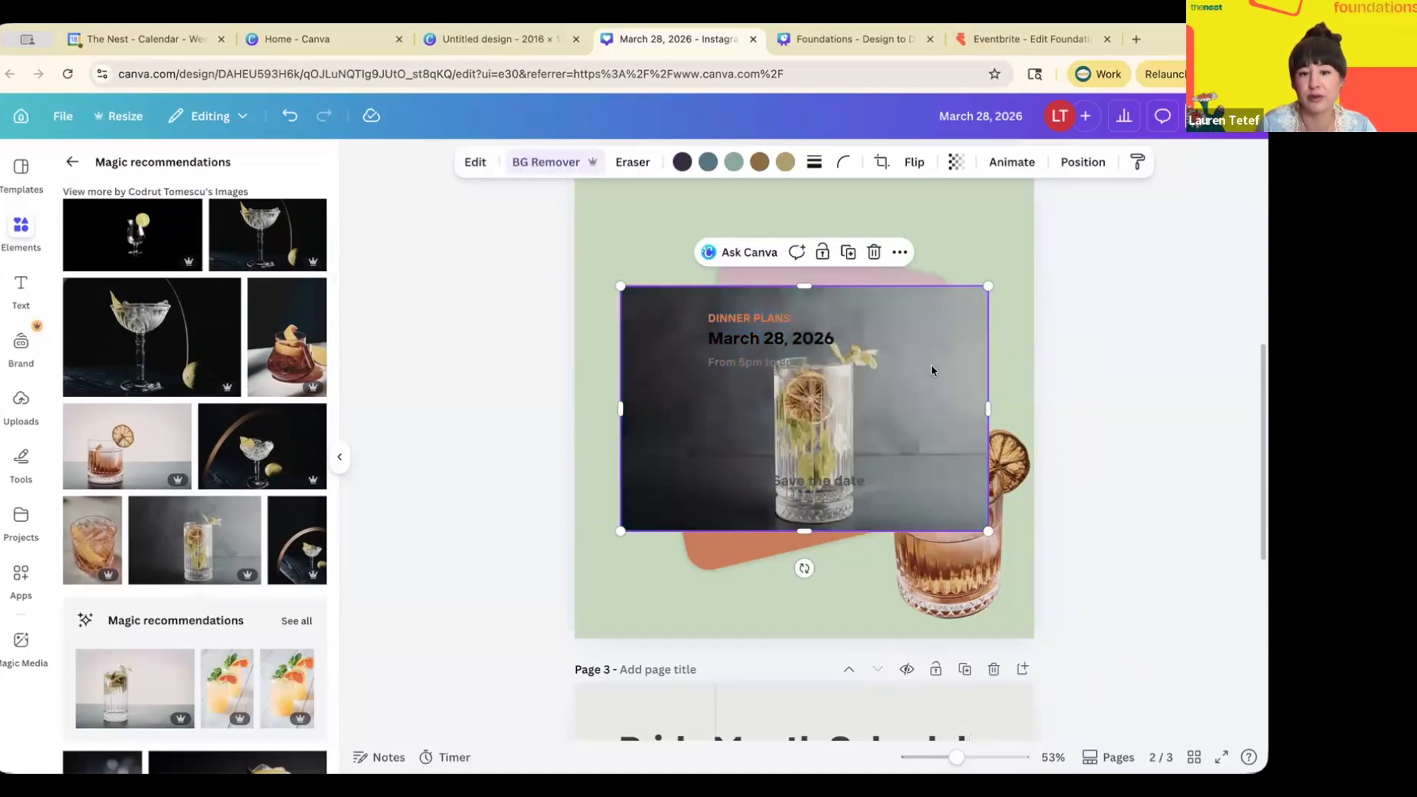
- Move the tall cut-out glass to the card's lower left, enlarge it and tilt it 7°
left_click_drag(820, 408, 646, 505)
left_click_drag(819, 381, 840, 372)
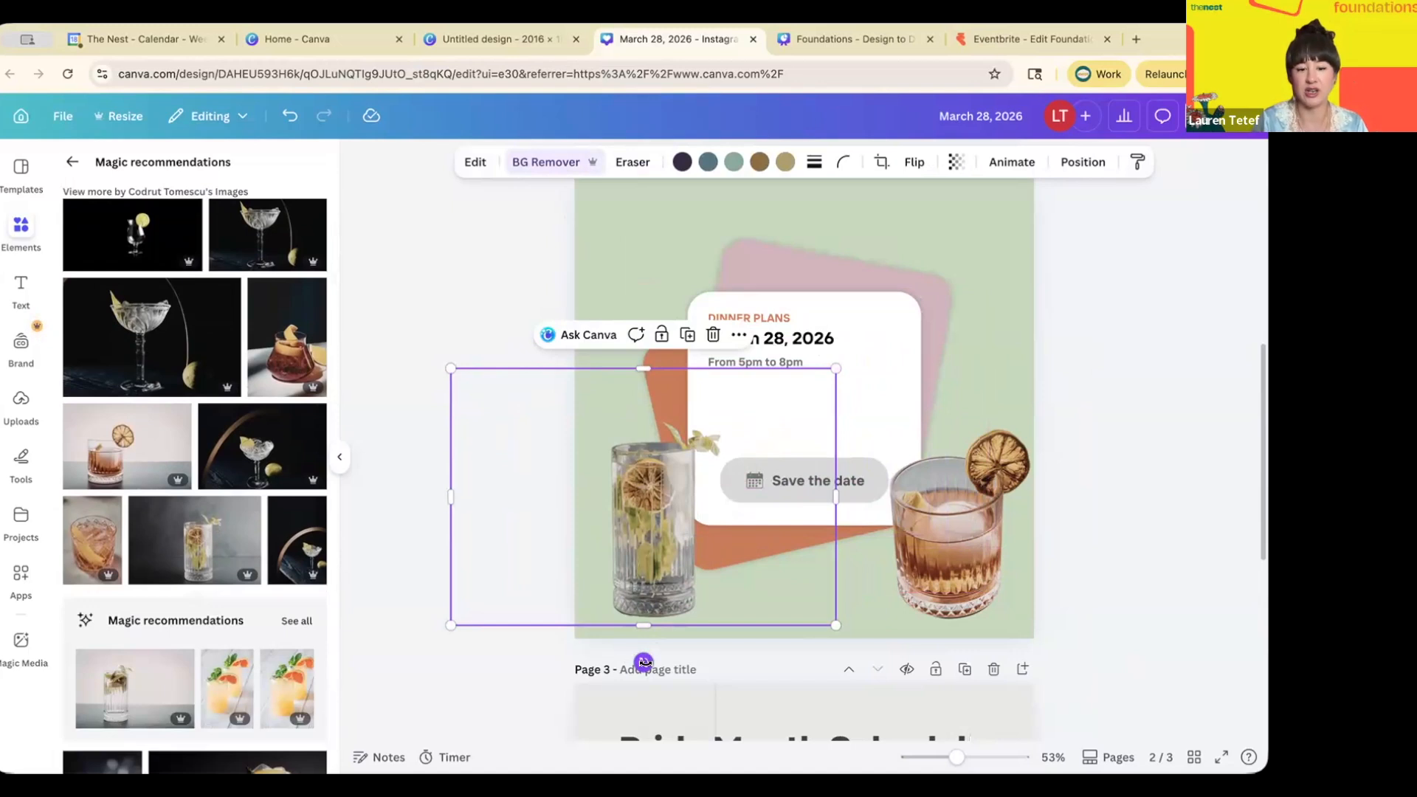
left_click_drag(644, 662, 622, 669)
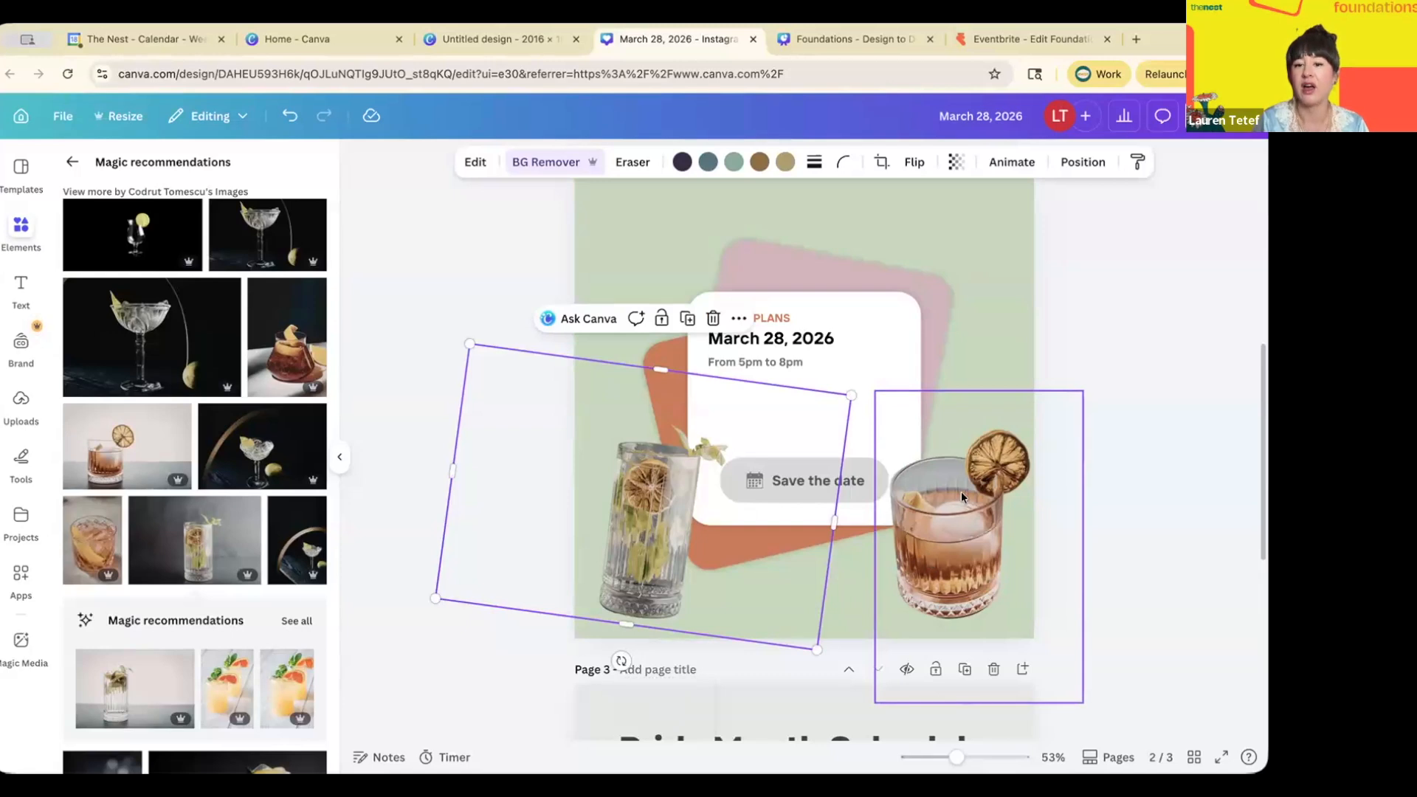
scroll(1007, 353, "up", 2)
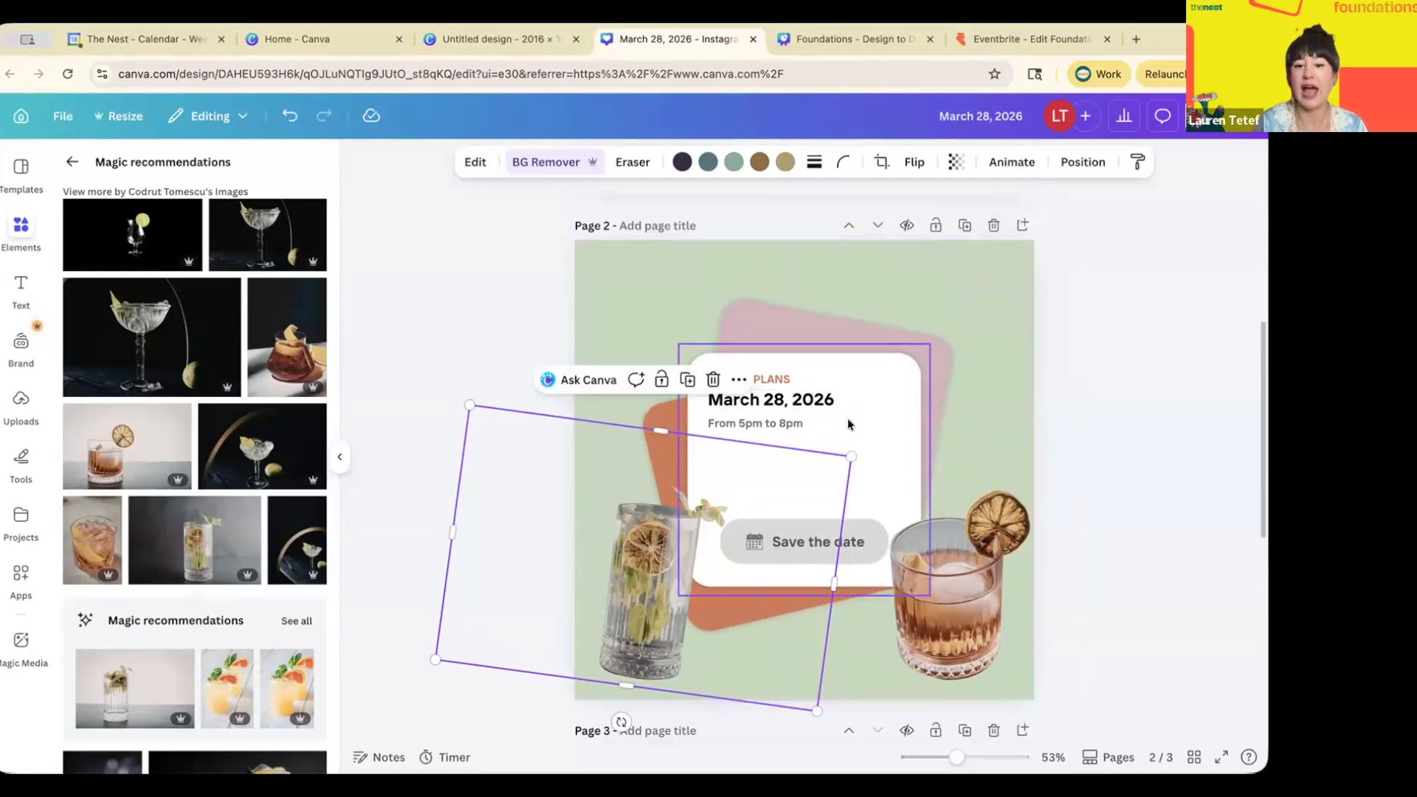
left_click(19, 290)
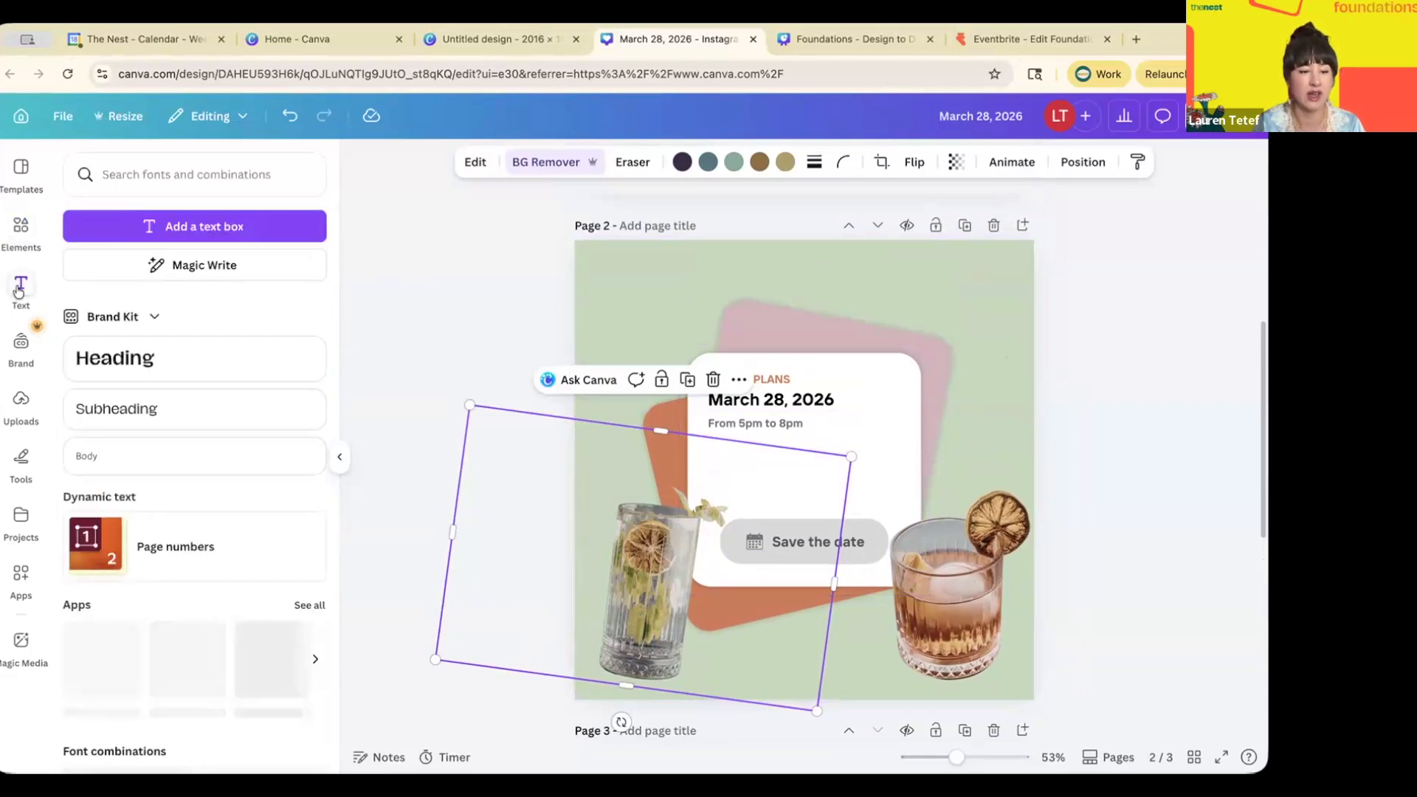
- Add a 'SAVE THE DATE' text line in Hagrid 24 at page 2's top-left
left_click(124, 417)
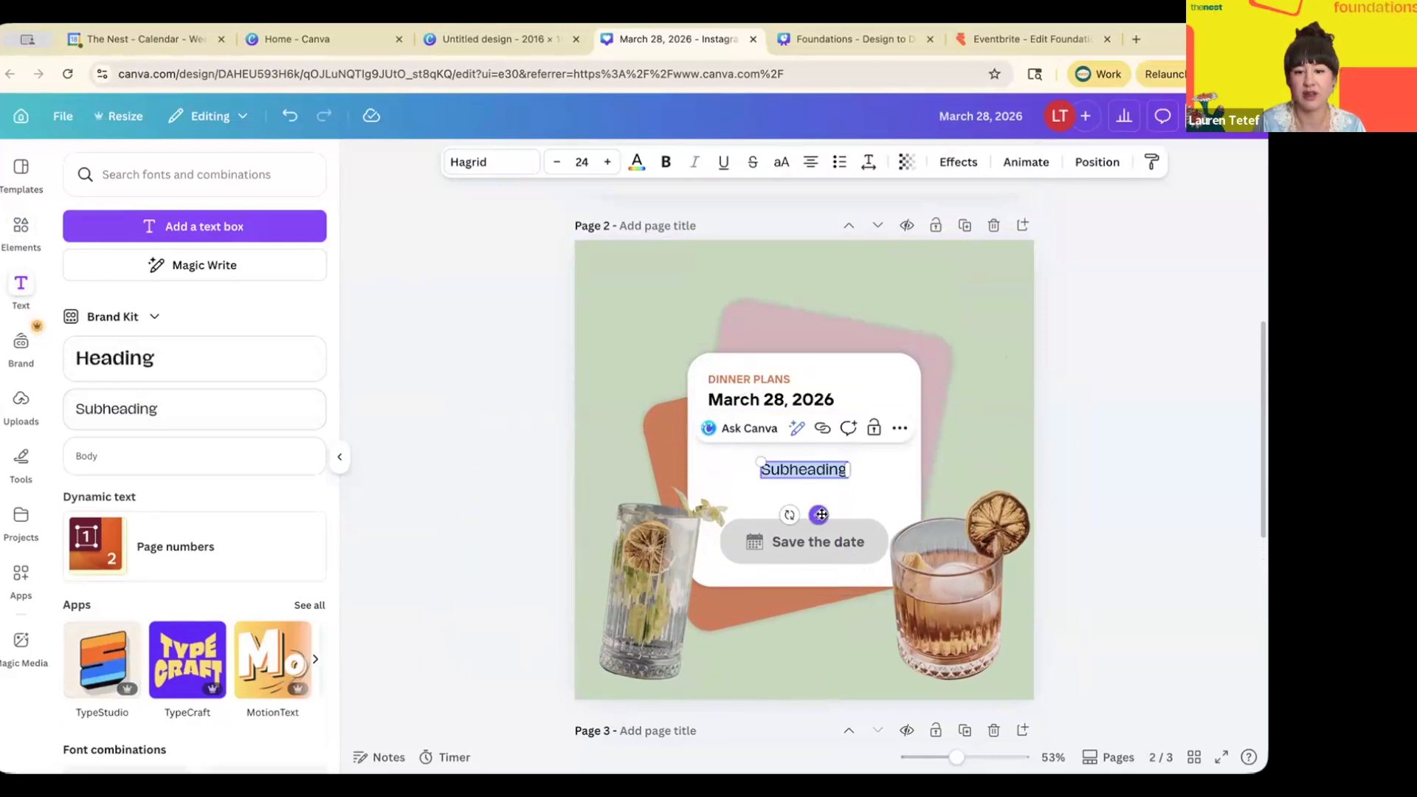
left_click_drag(822, 515, 696, 338)
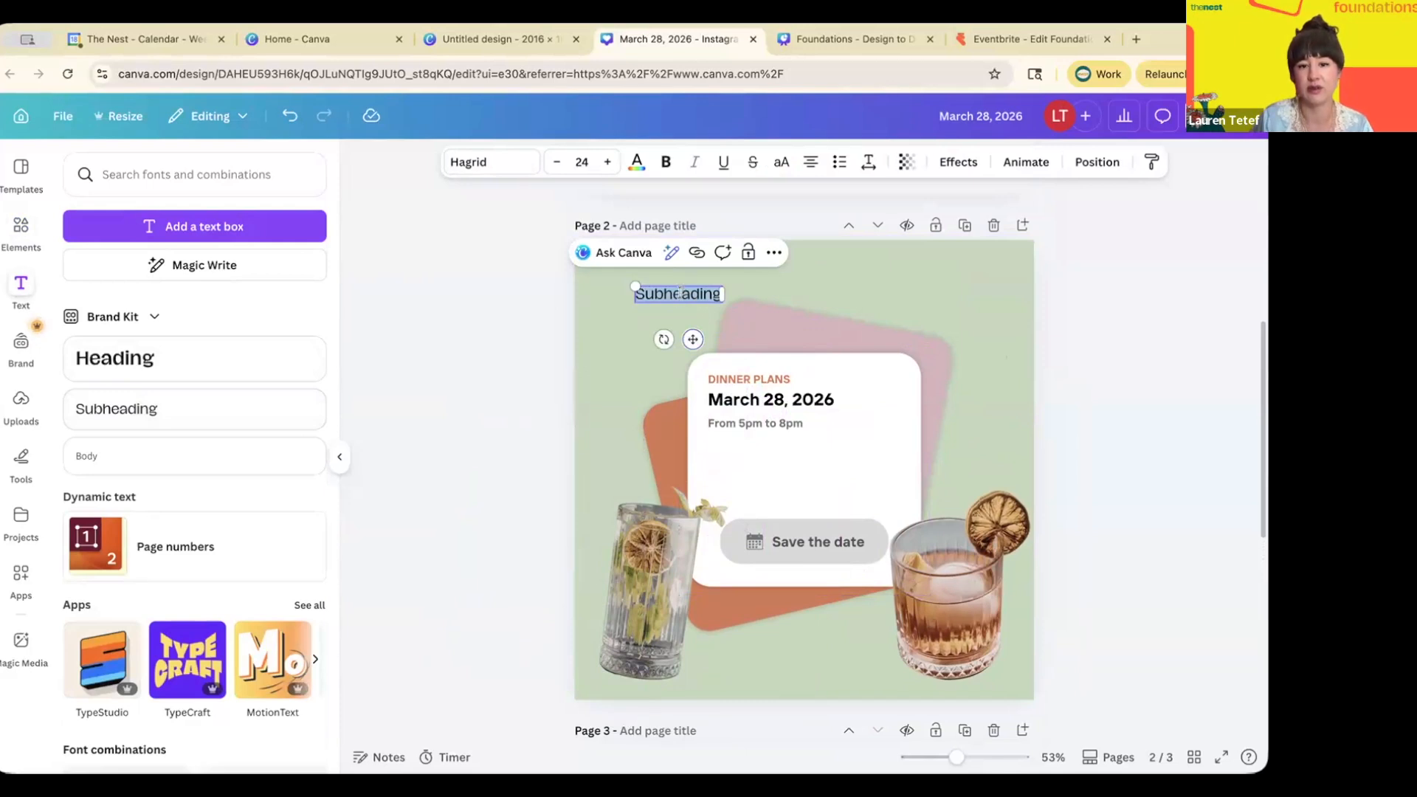
type("SA")
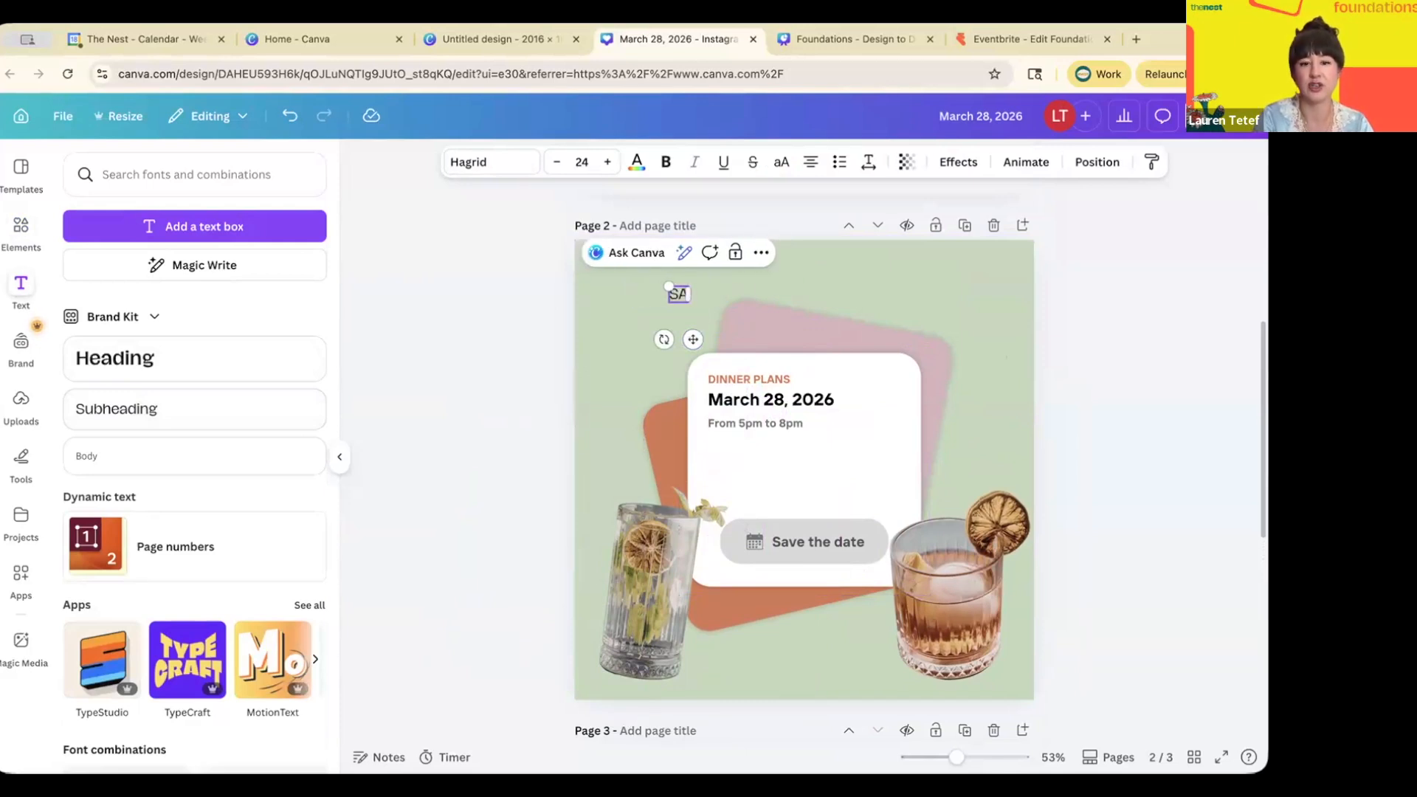
type("VE THE DATE")
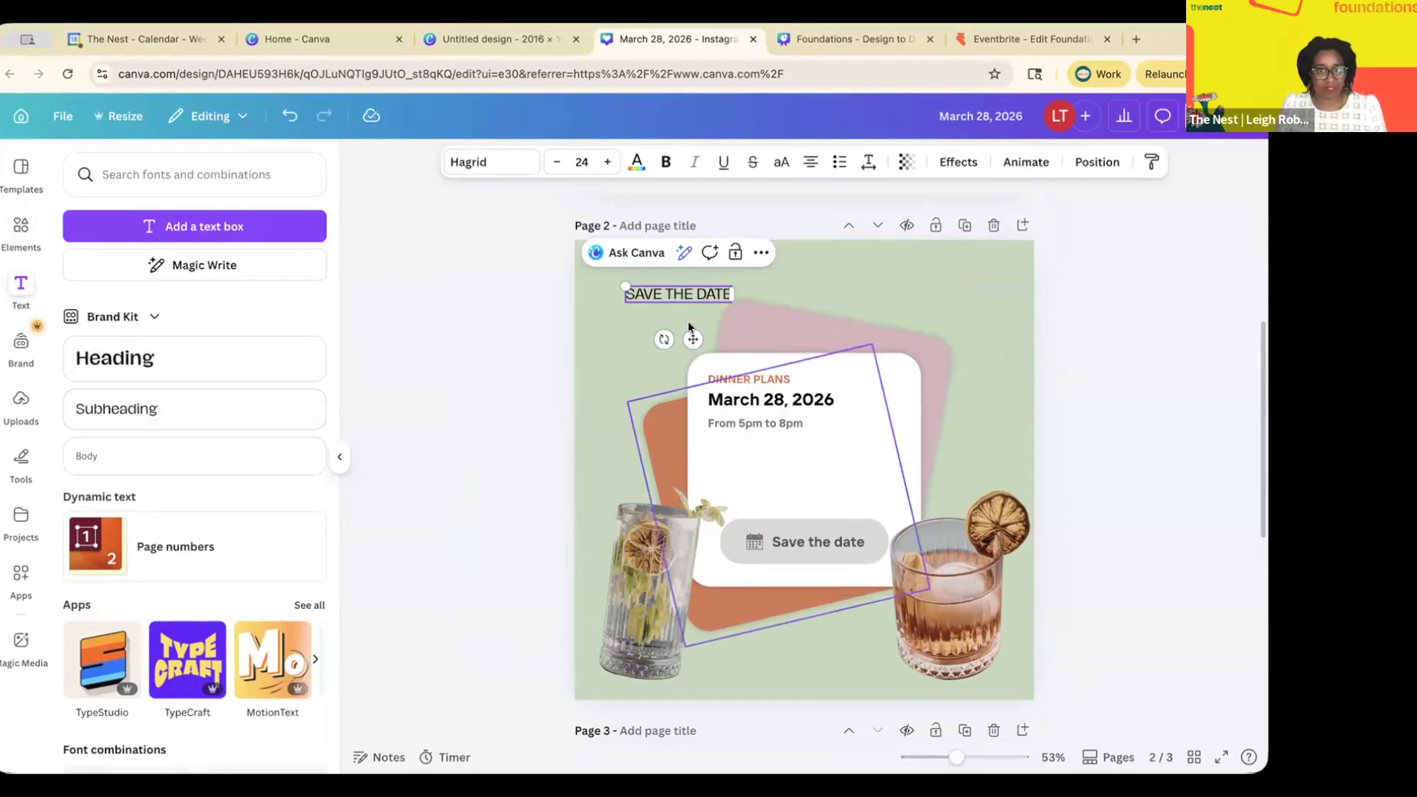
left_click(750, 338)
- Set the SAVE THE DATE heading in the uploaded Botanica font
left_click(679, 293)
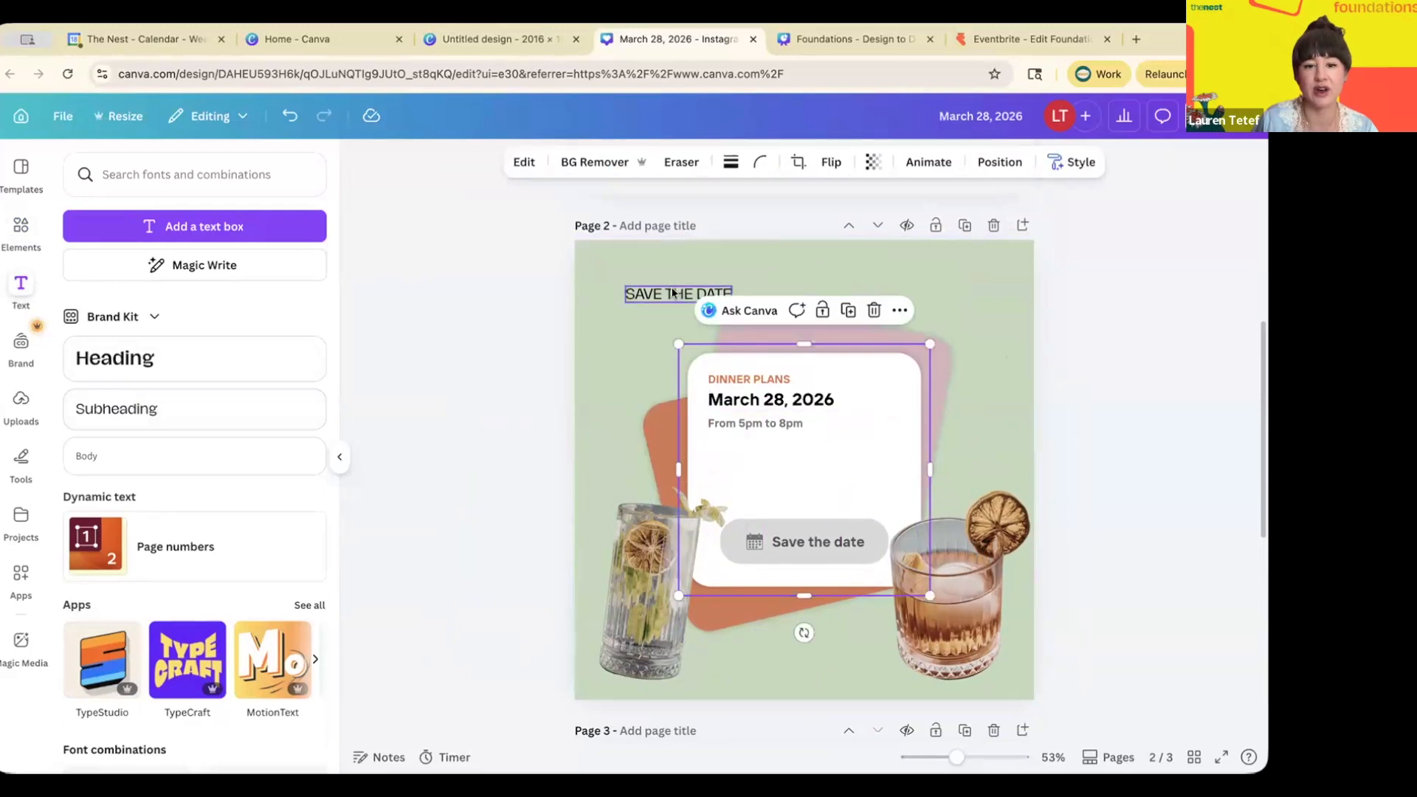
left_click(482, 164)
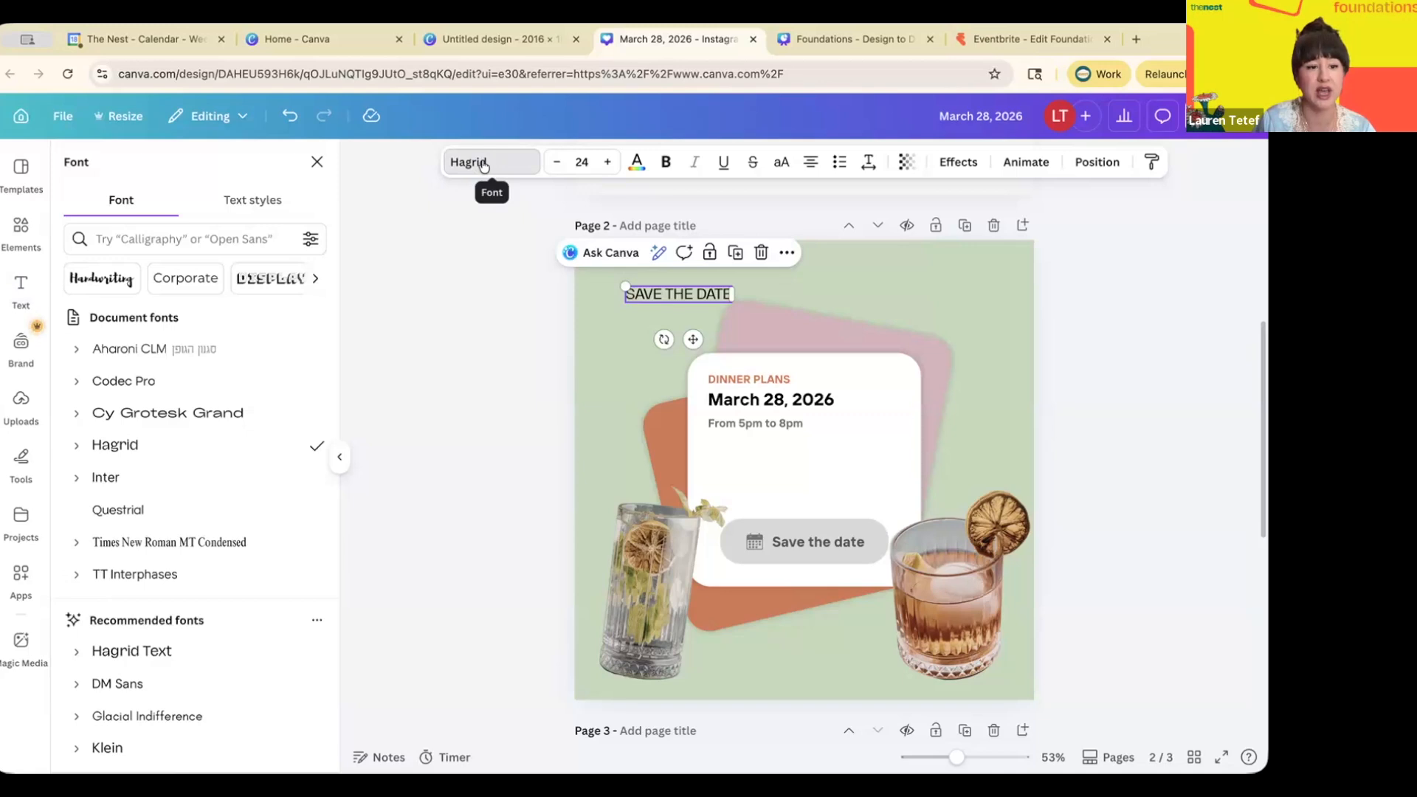
scroll(221, 310, "down", 5)
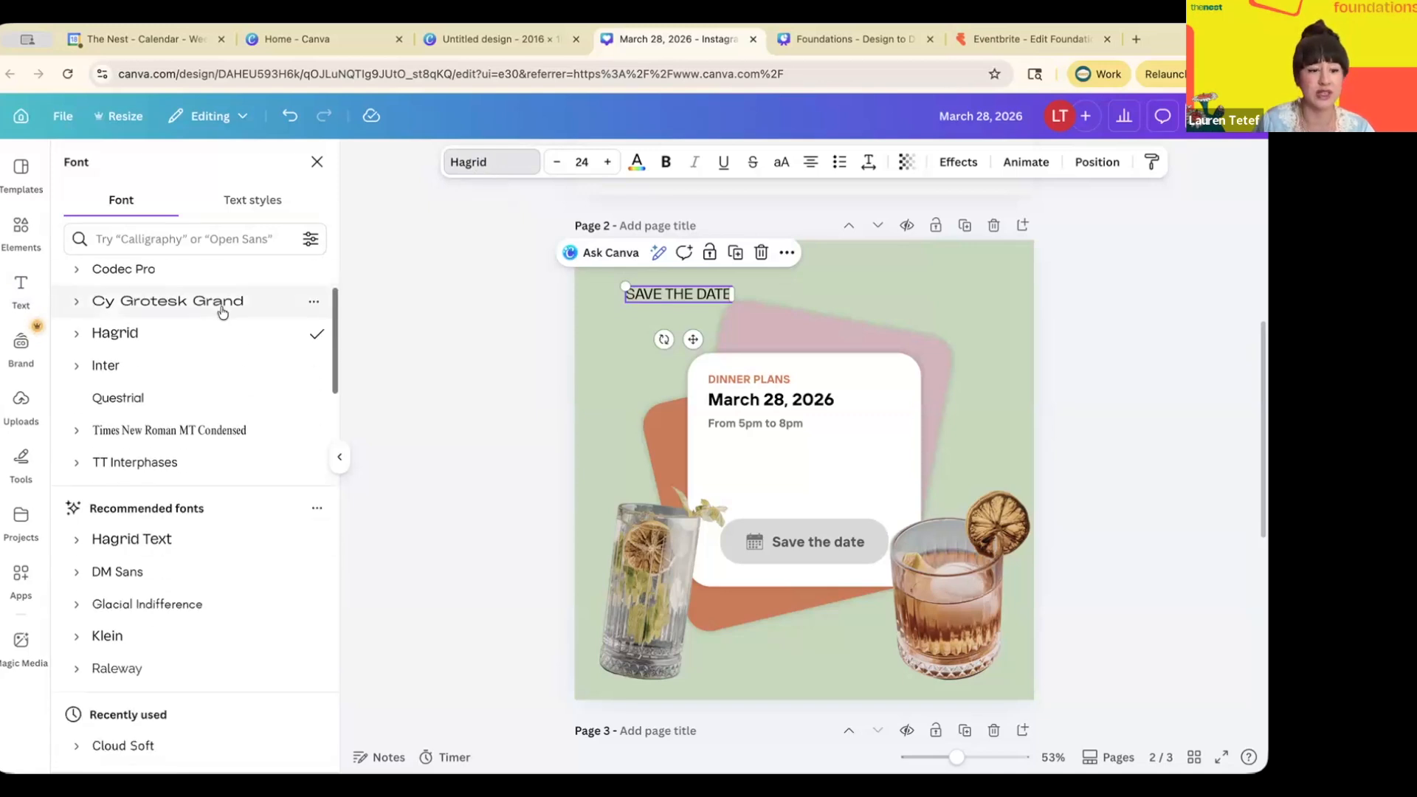
scroll(222, 313, "down", 5)
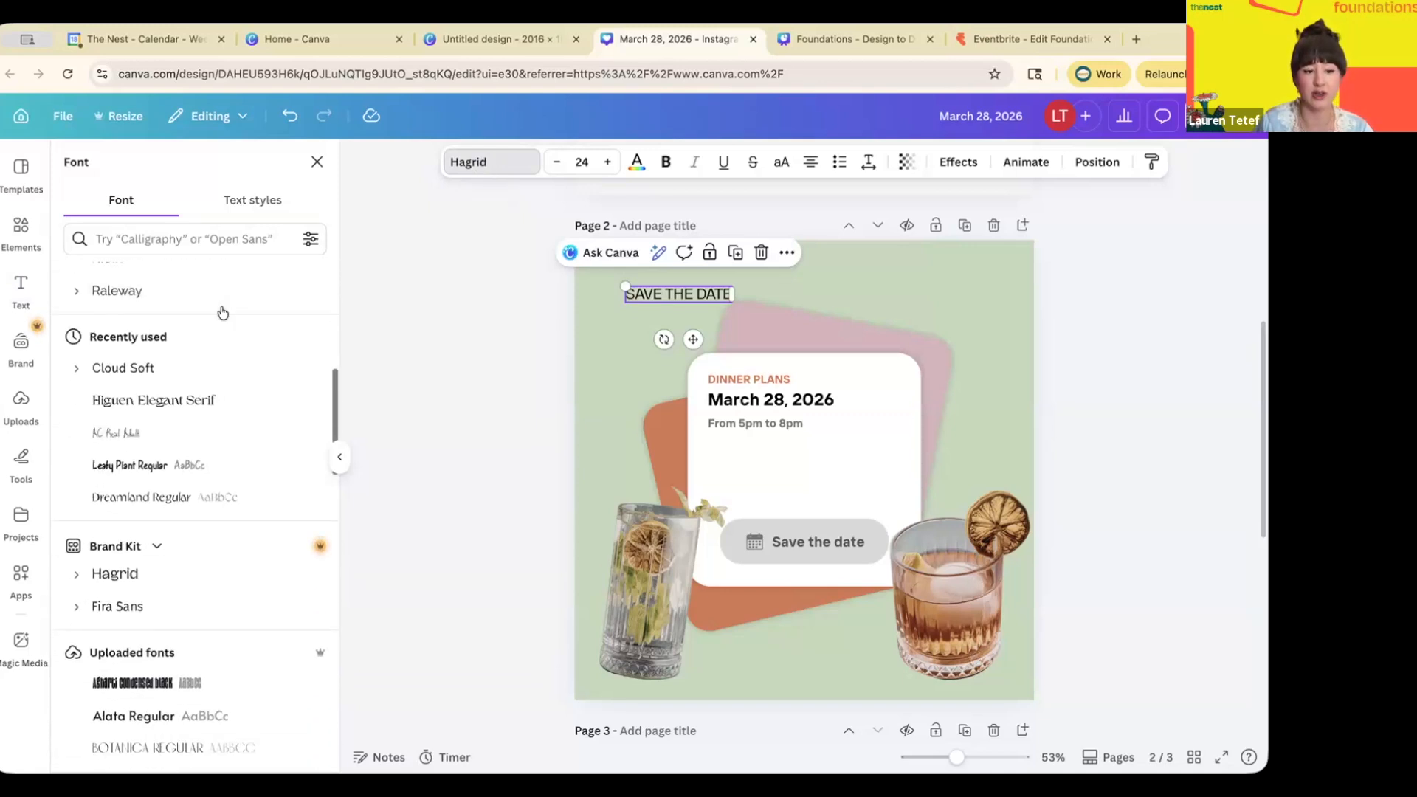
scroll(222, 313, "down", 3)
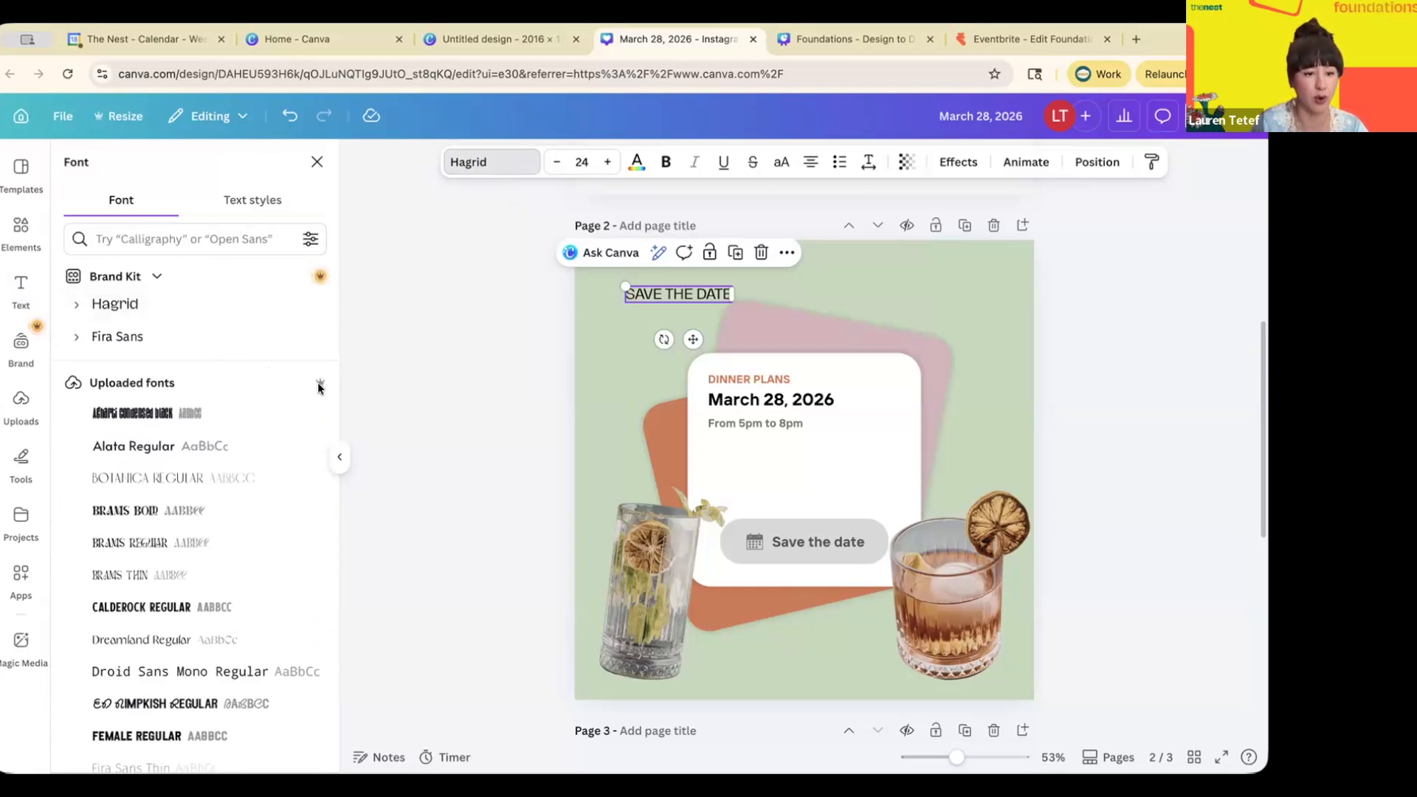
scroll(218, 511, "down", 1)
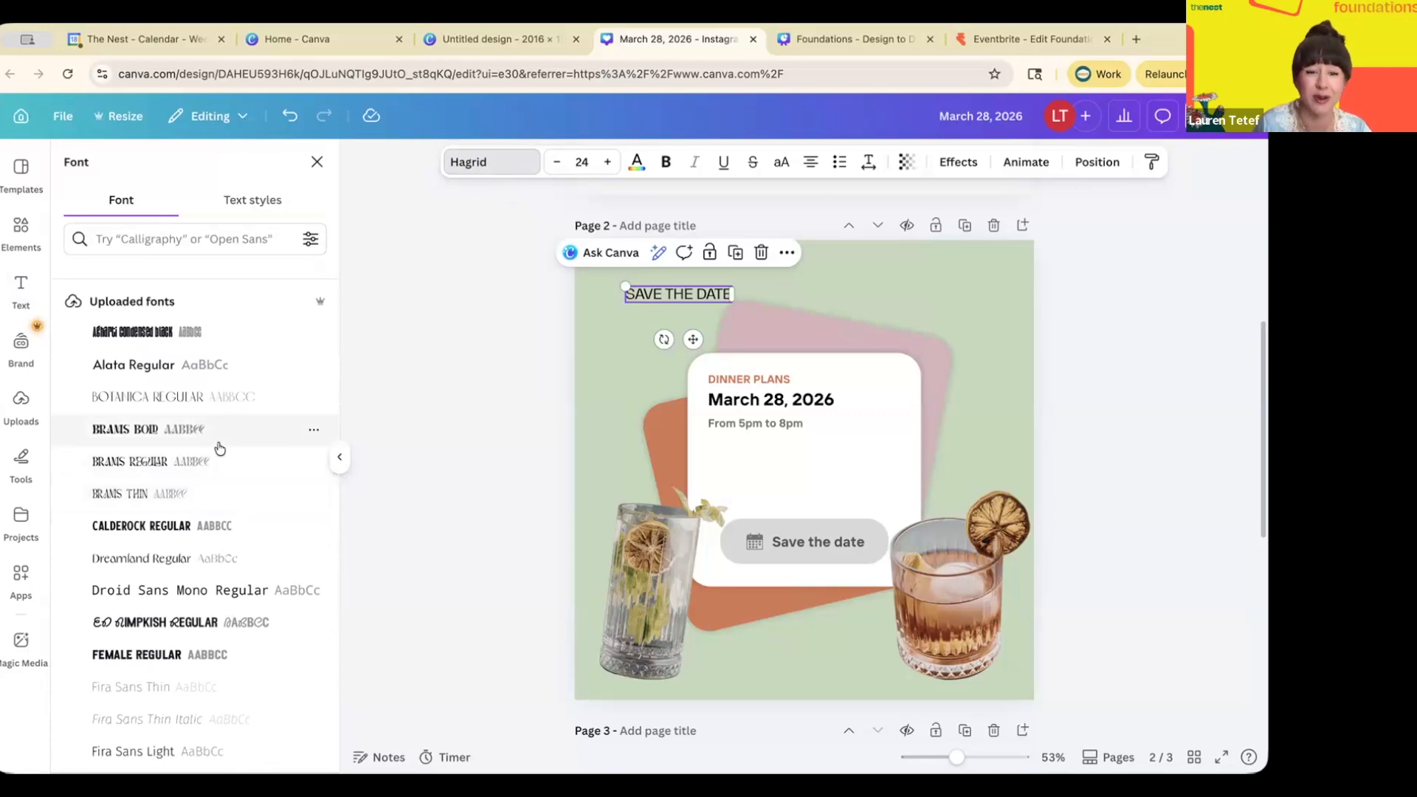
left_click(144, 402)
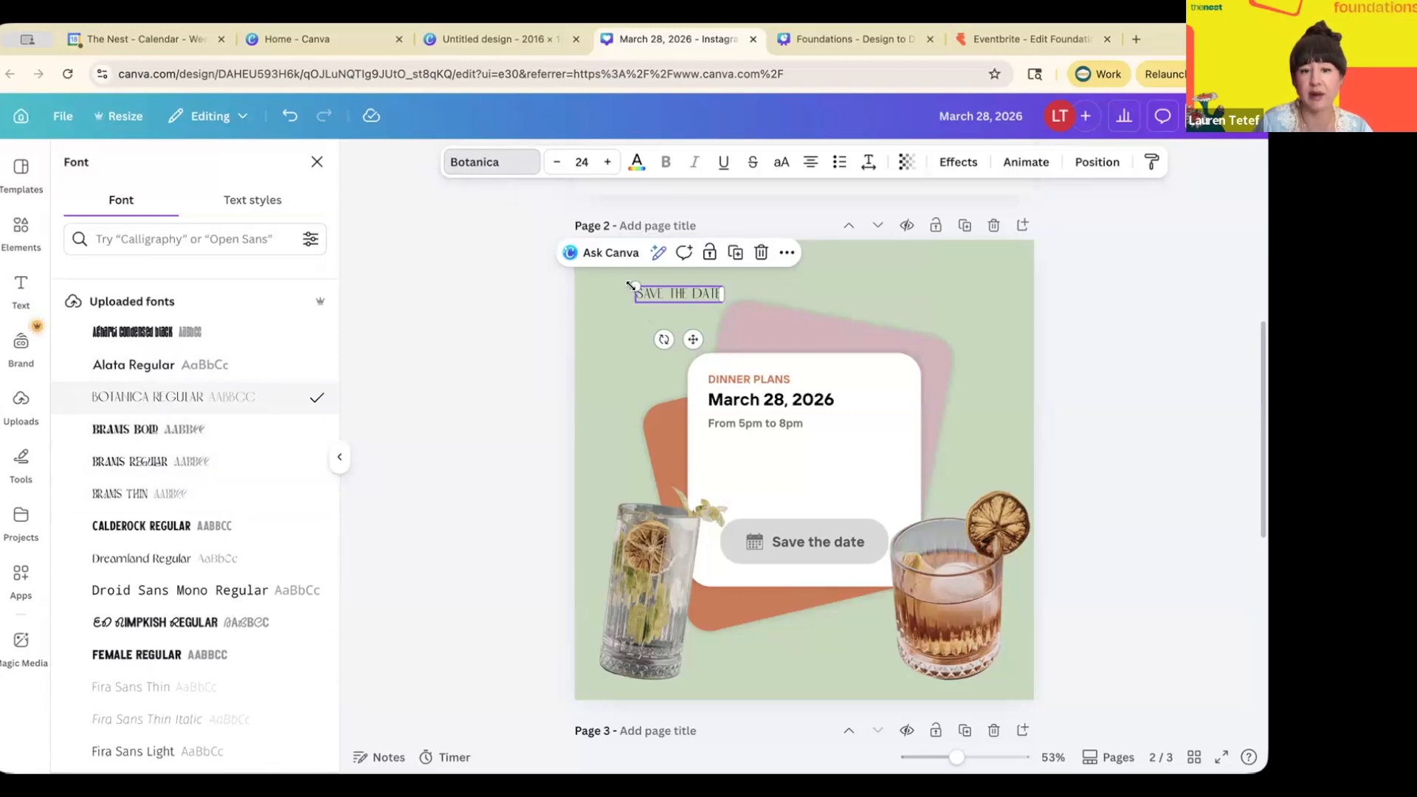
- Enlarge SAVE THE DATE to about 63 pt at the top-left and nudge DINNER PLANS right
left_click_drag(634, 288, 602, 279)
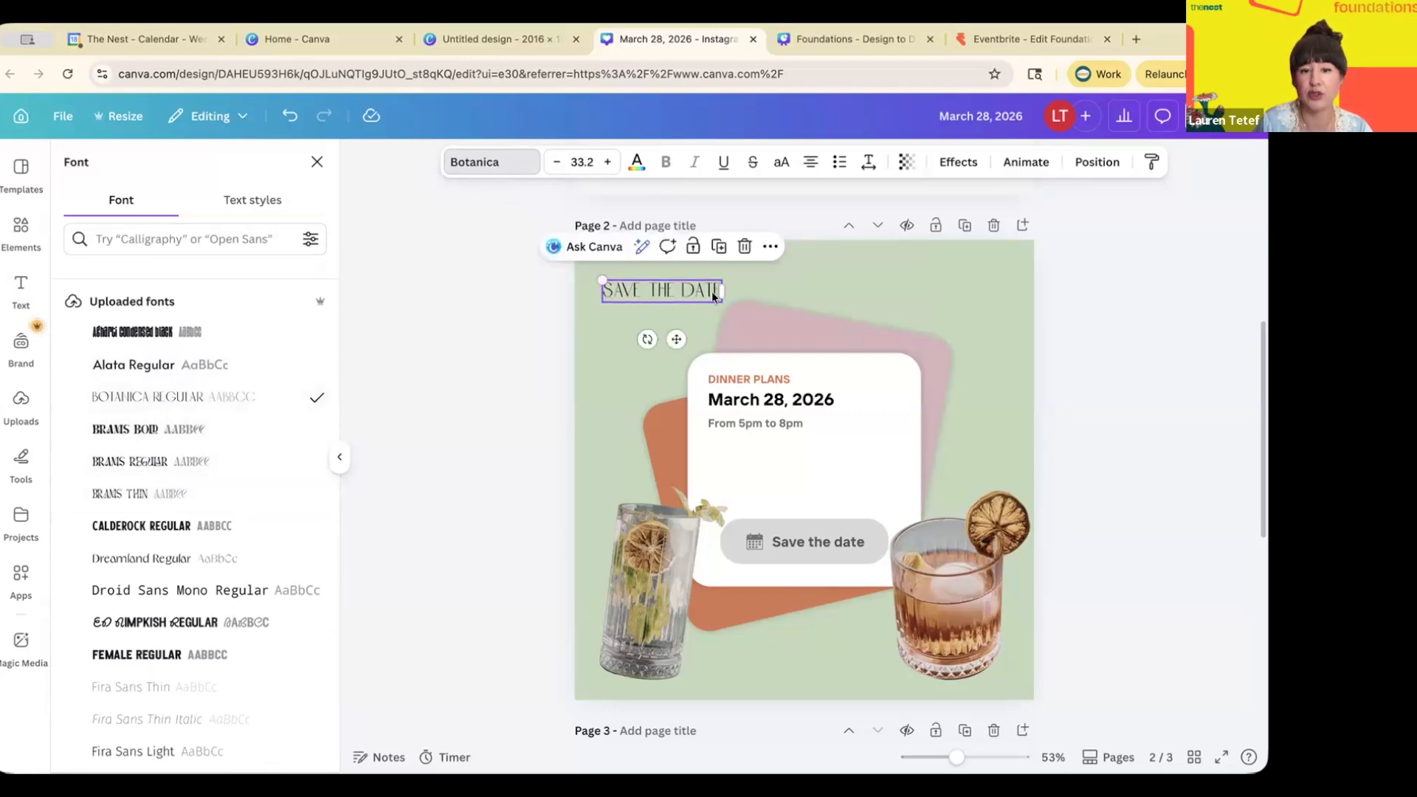
left_click_drag(709, 294, 850, 387)
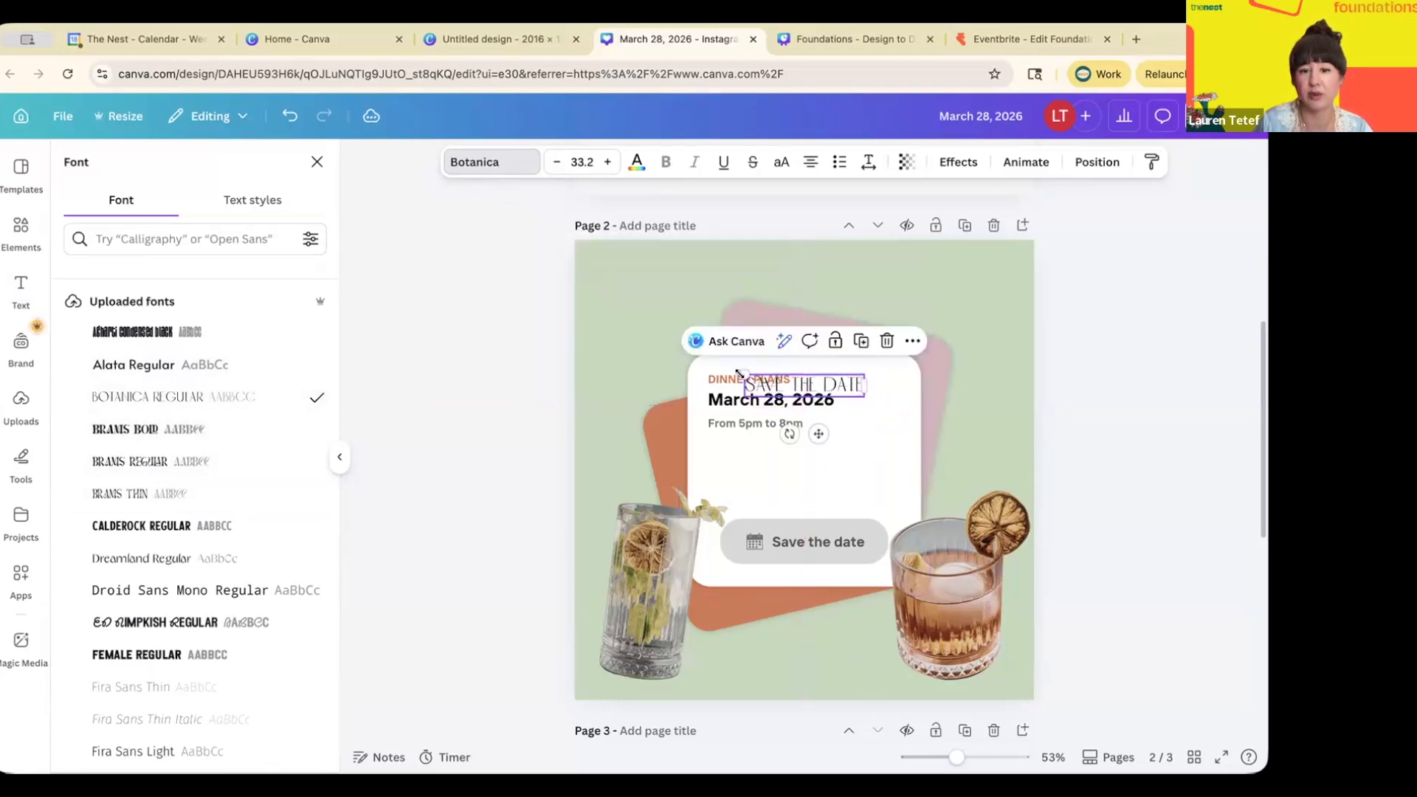
left_click_drag(745, 375, 639, 317)
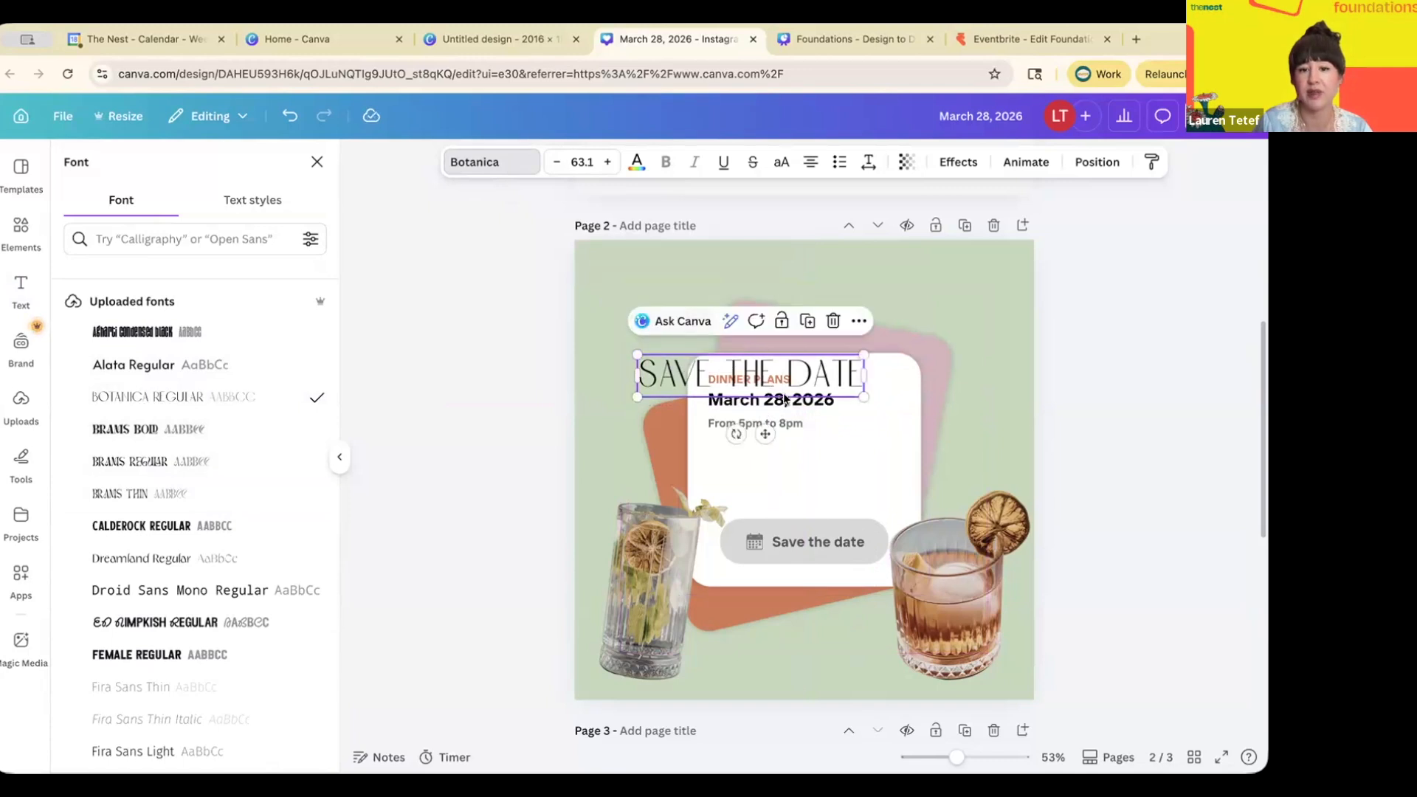
left_click_drag(800, 378, 772, 310)
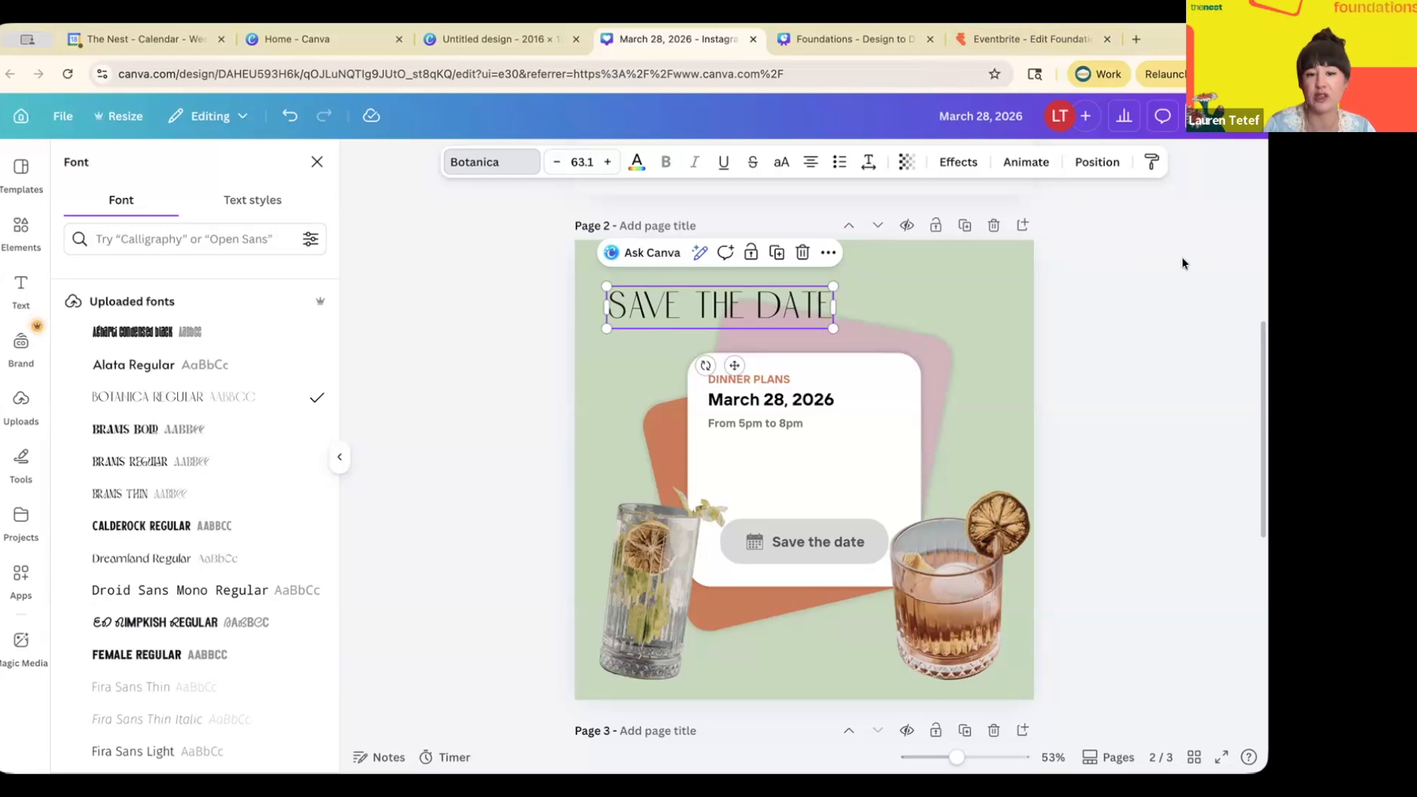
left_click_drag(767, 380, 796, 385)
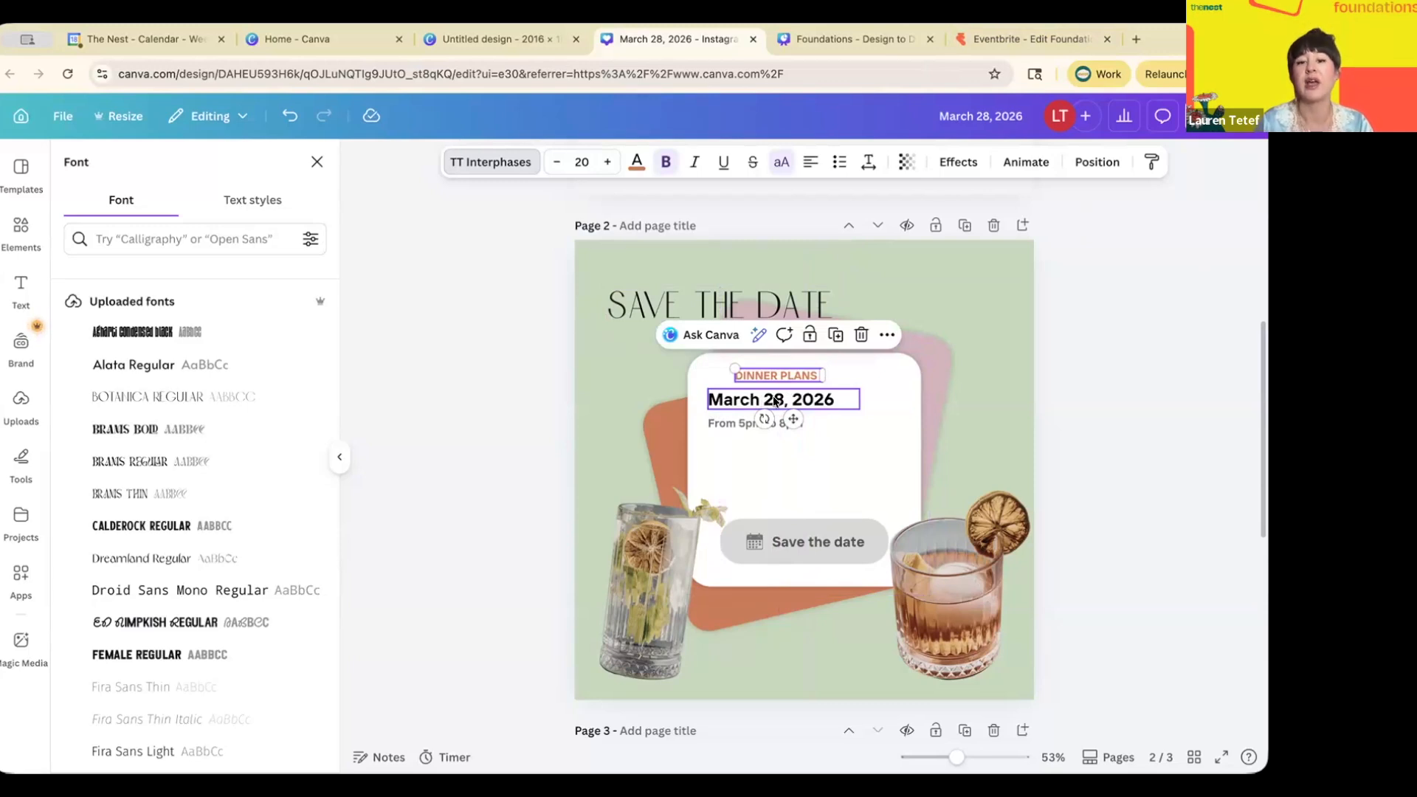
- Try left and centre alignment on the three card text lines, undoing back to left-aligned
left_click(733, 422, "shift")
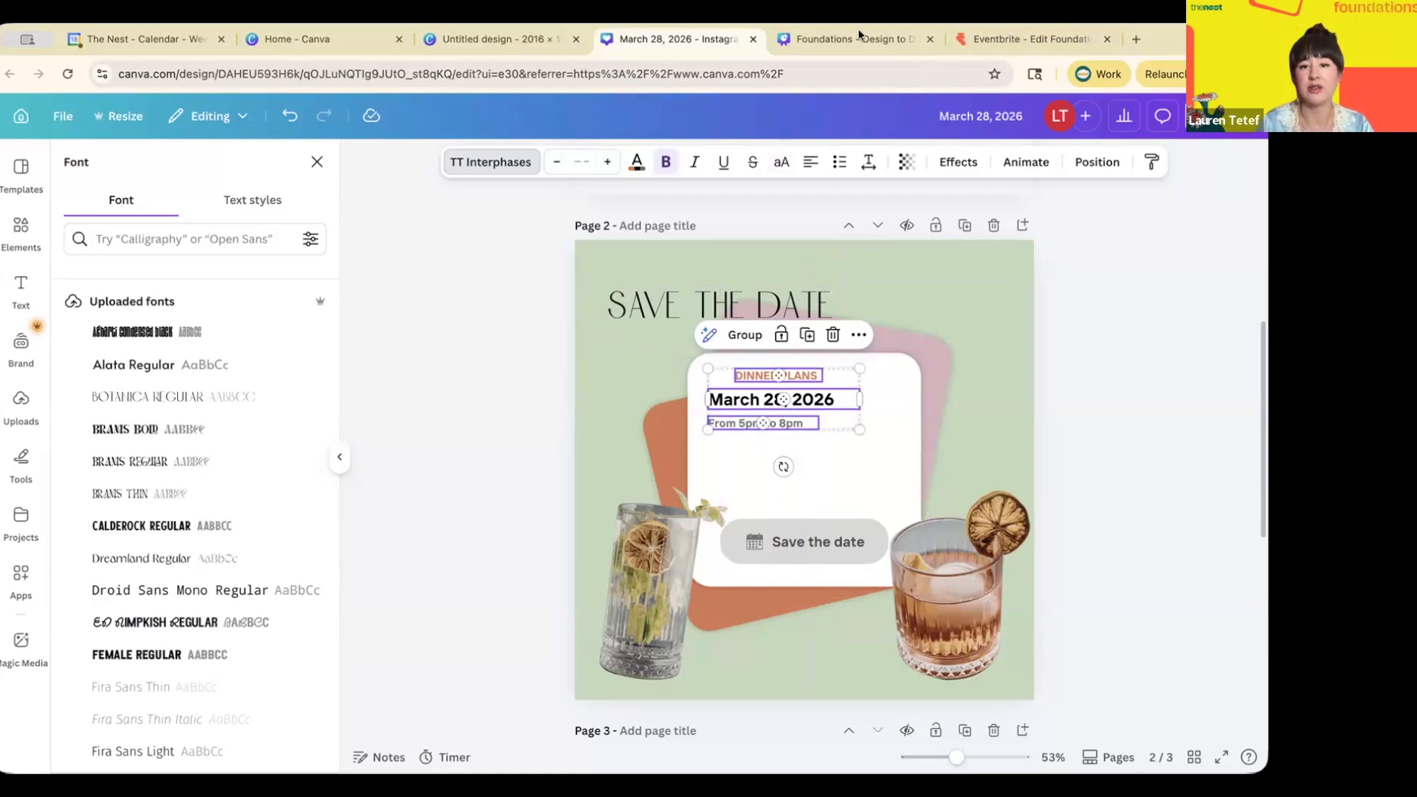
left_click(1097, 163)
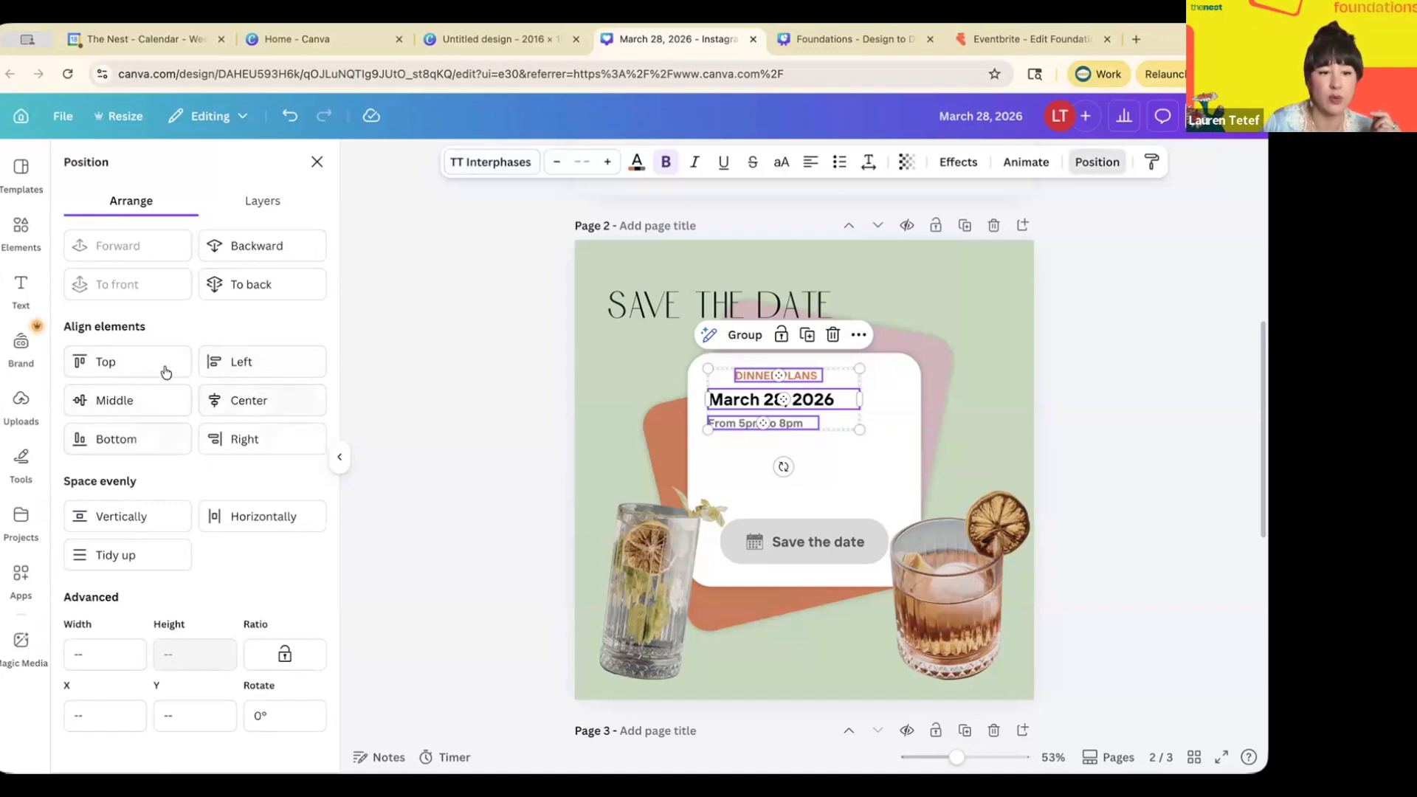
left_click(232, 362)
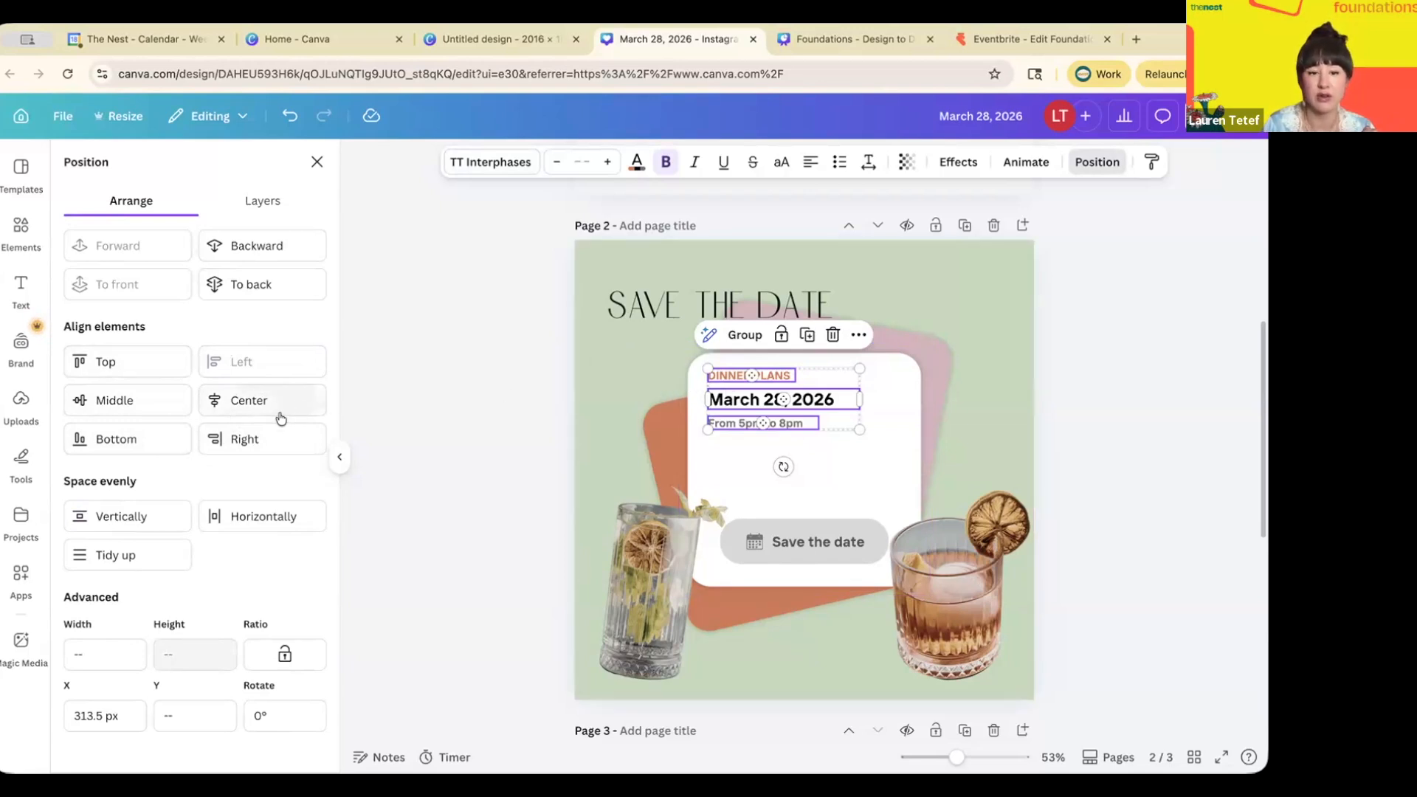
left_click(254, 400)
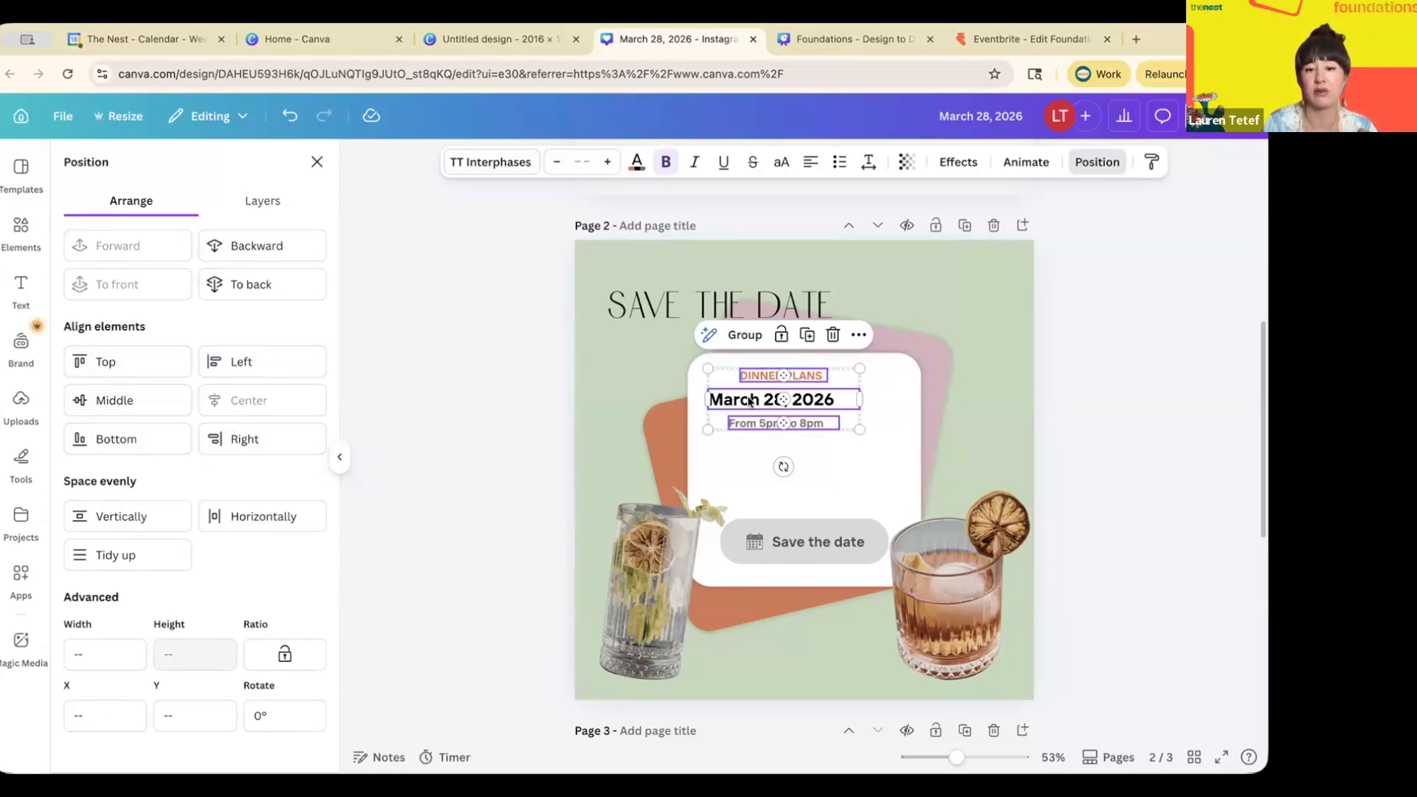
left_click(856, 345)
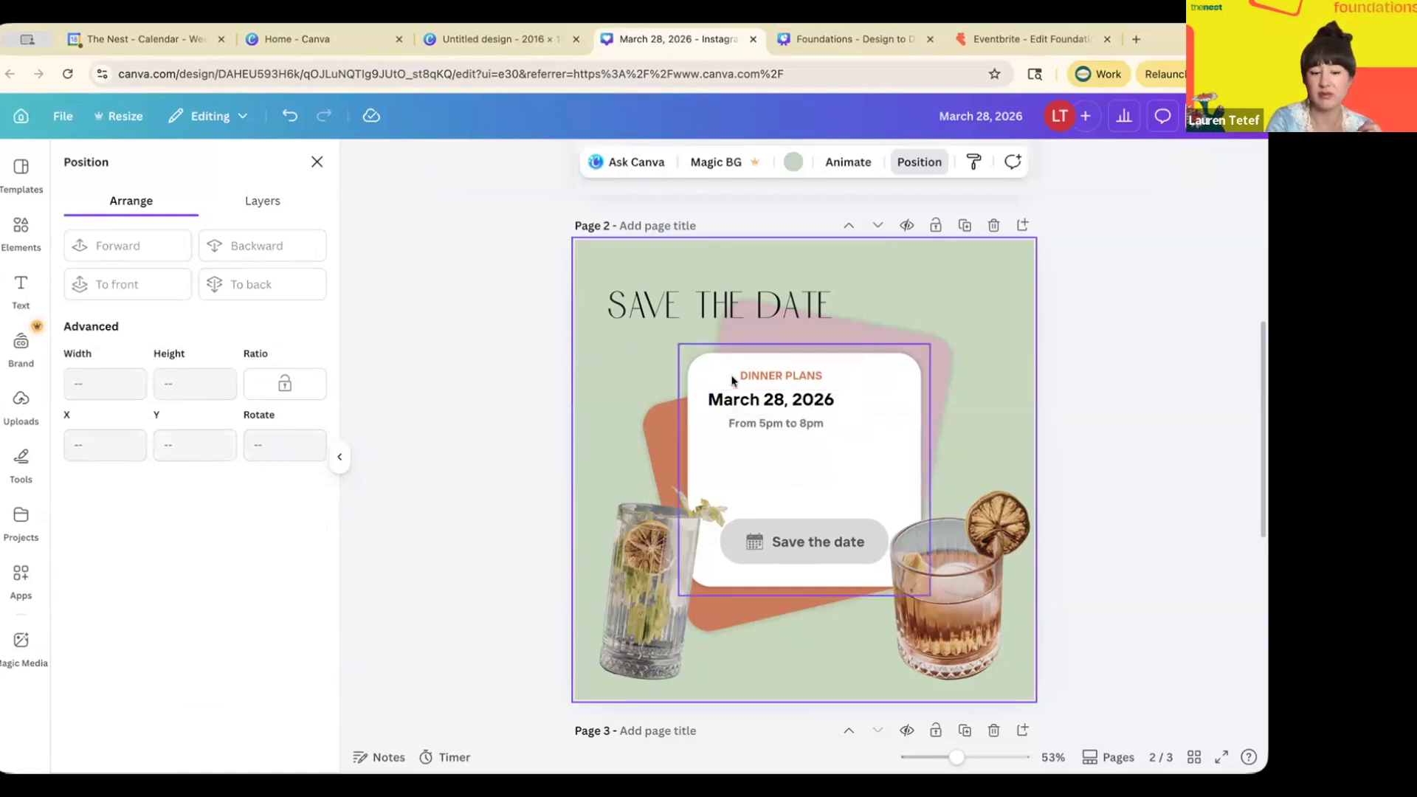
key("ctrl+z")
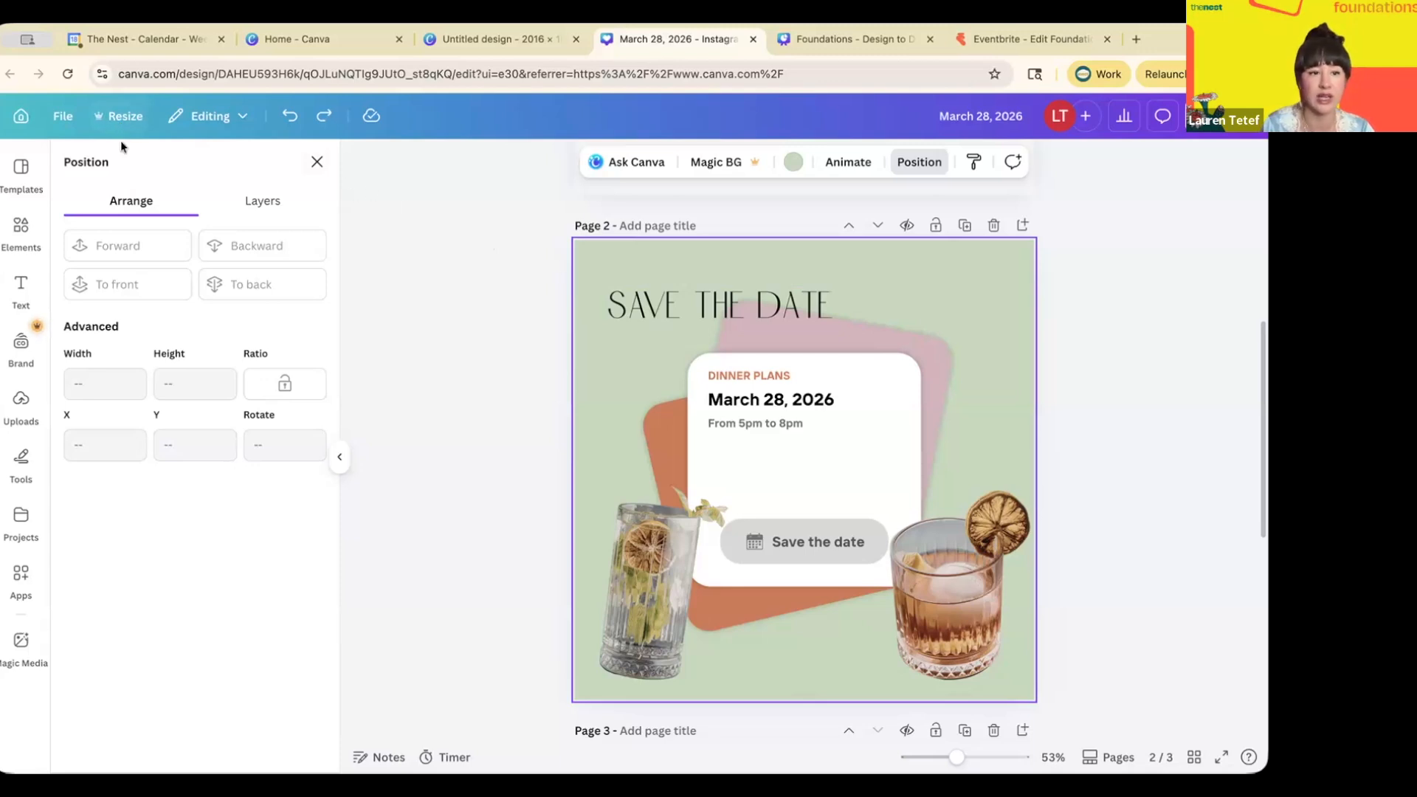
- Show rulers, add a vertical guide and line DINNER PLANS up with it
left_click(63, 118)
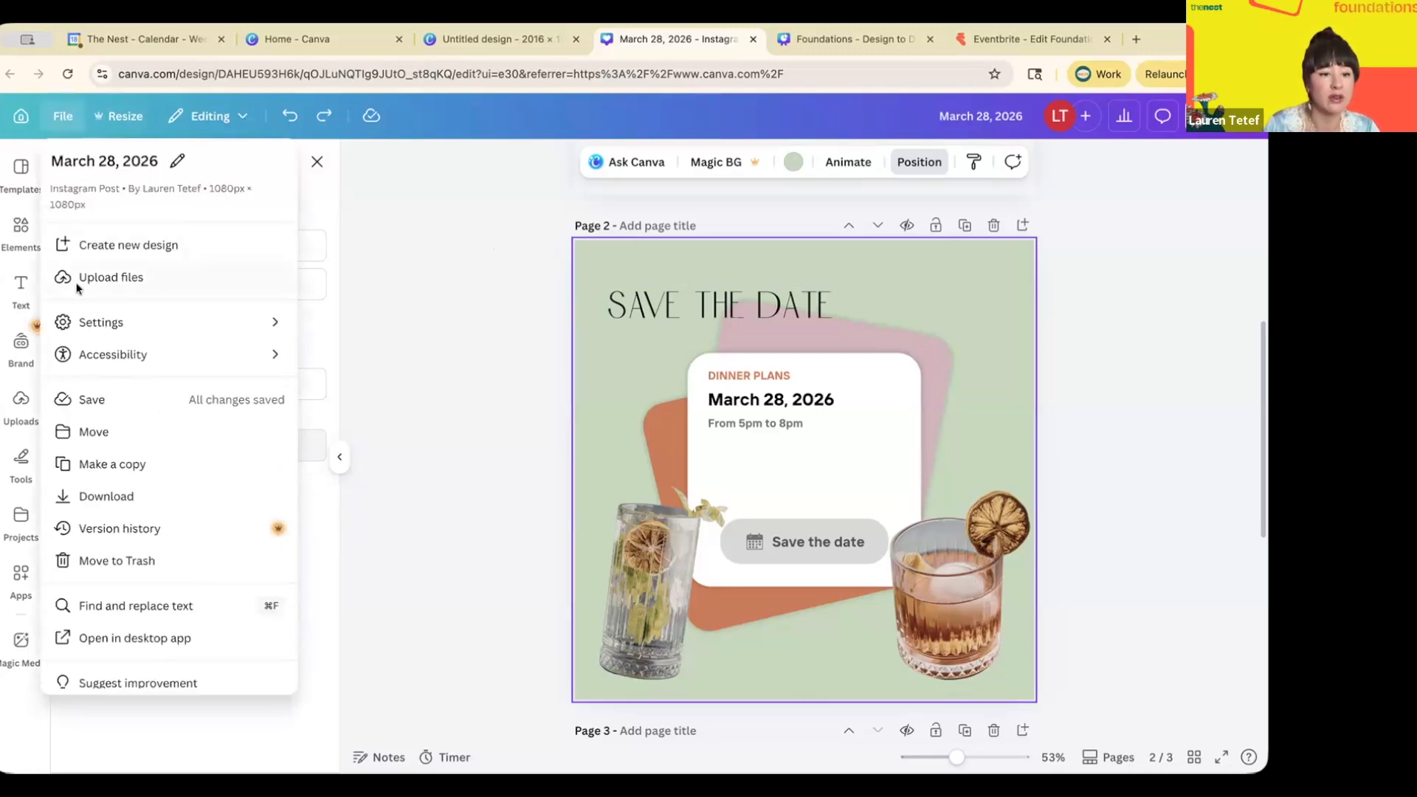
mouse_move(94, 330)
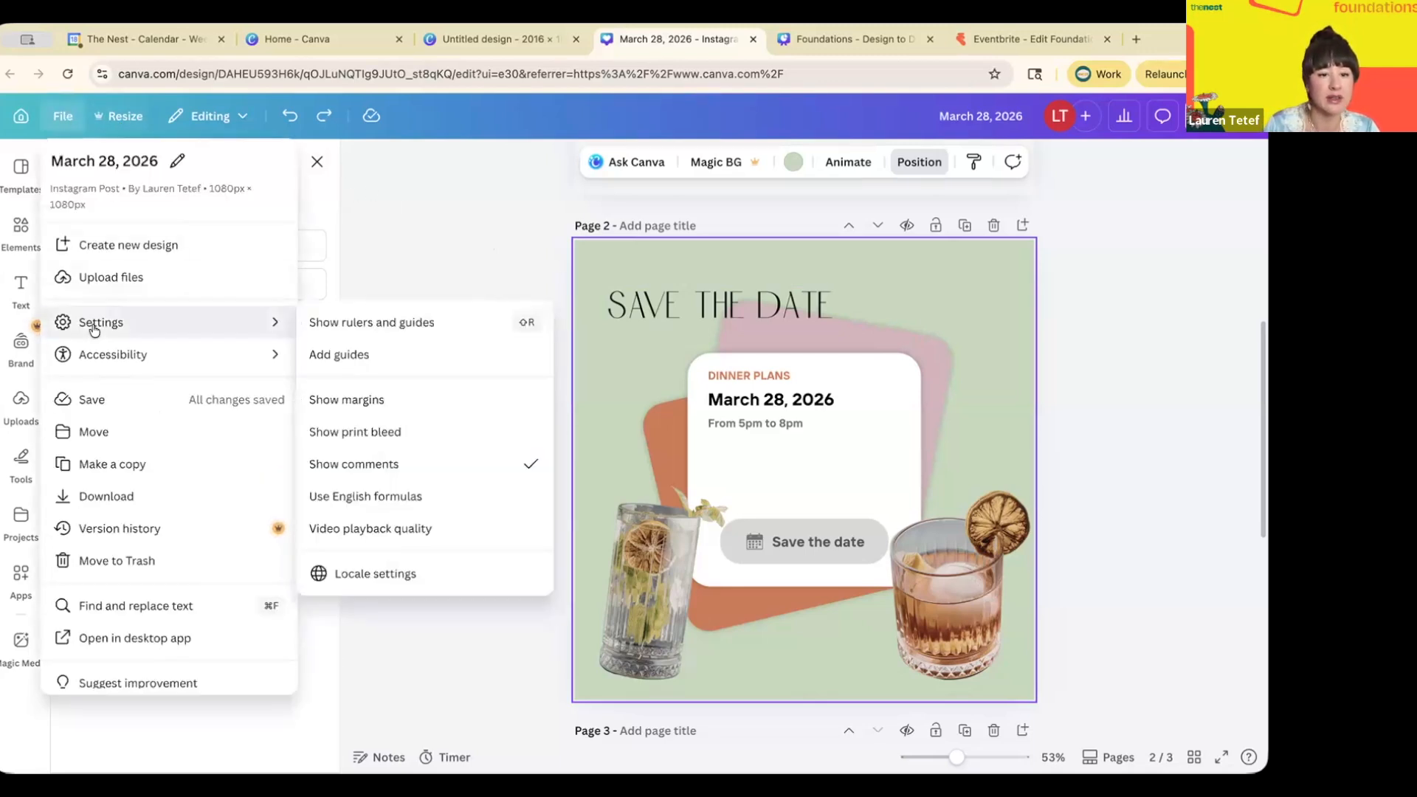
left_click(369, 323)
left_click_drag(346, 328, 623, 340)
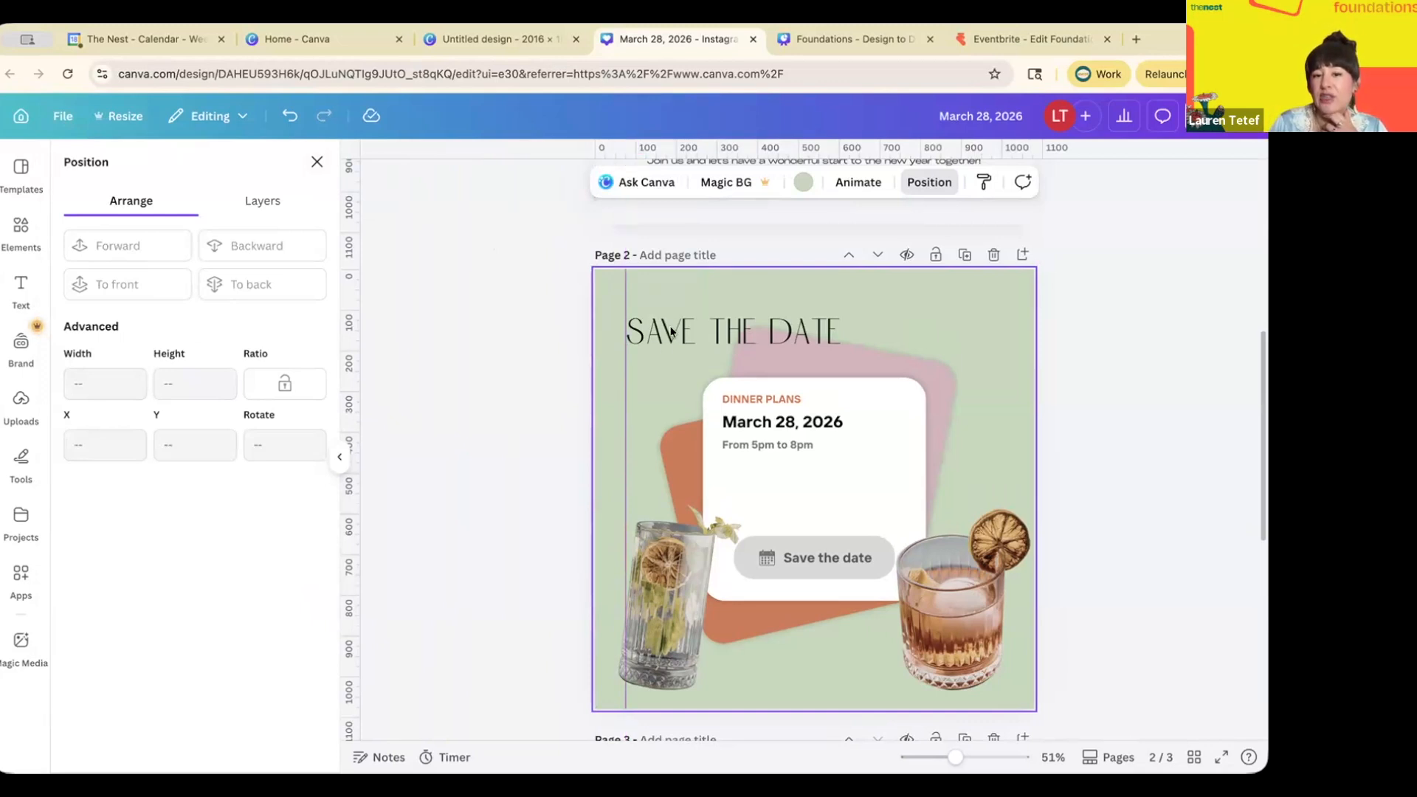
left_click(728, 394)
left_click_drag(738, 392, 642, 390)
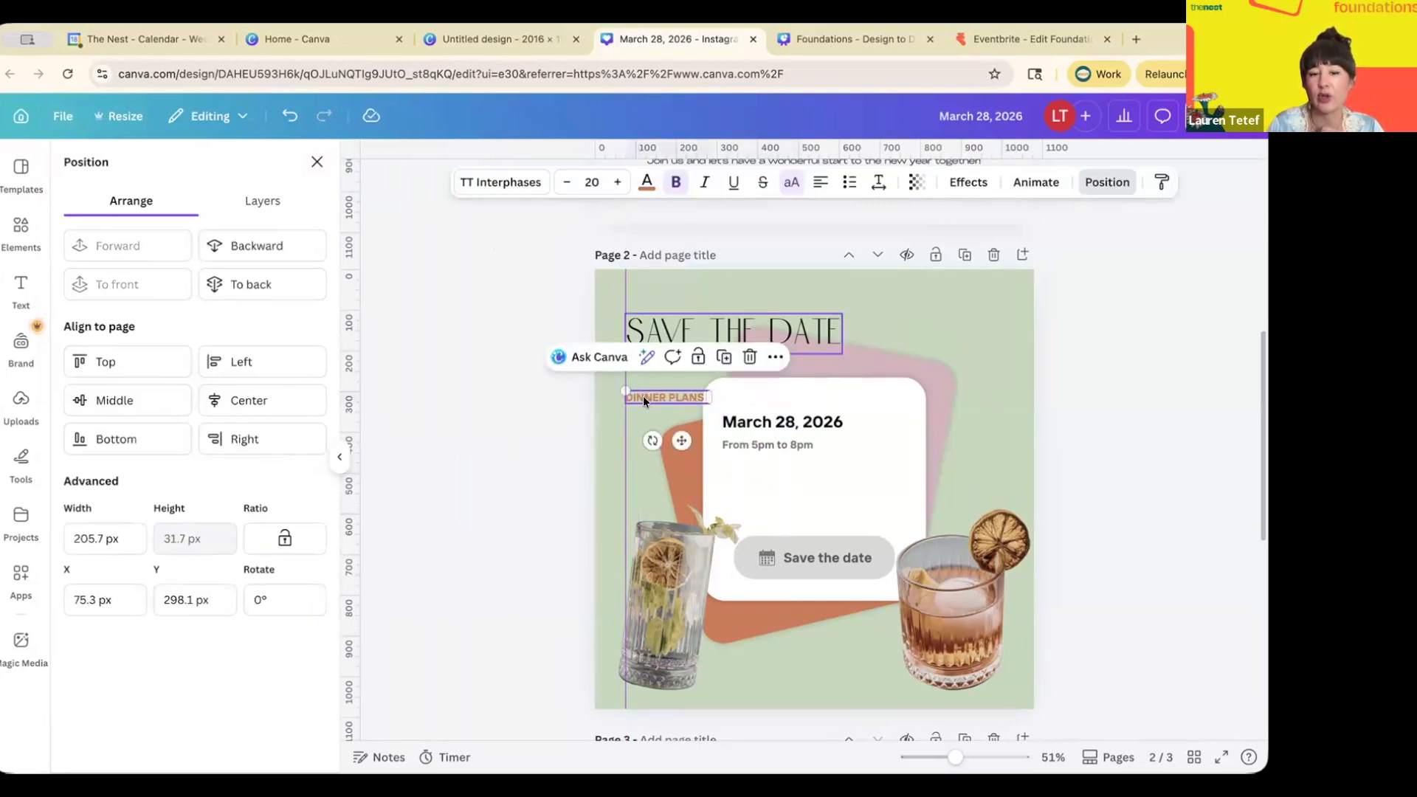
mouse_move(625, 295)
left_mouse_down()
mouse_move(510, 298)
mouse_move(625, 301)
left_mouse_up()
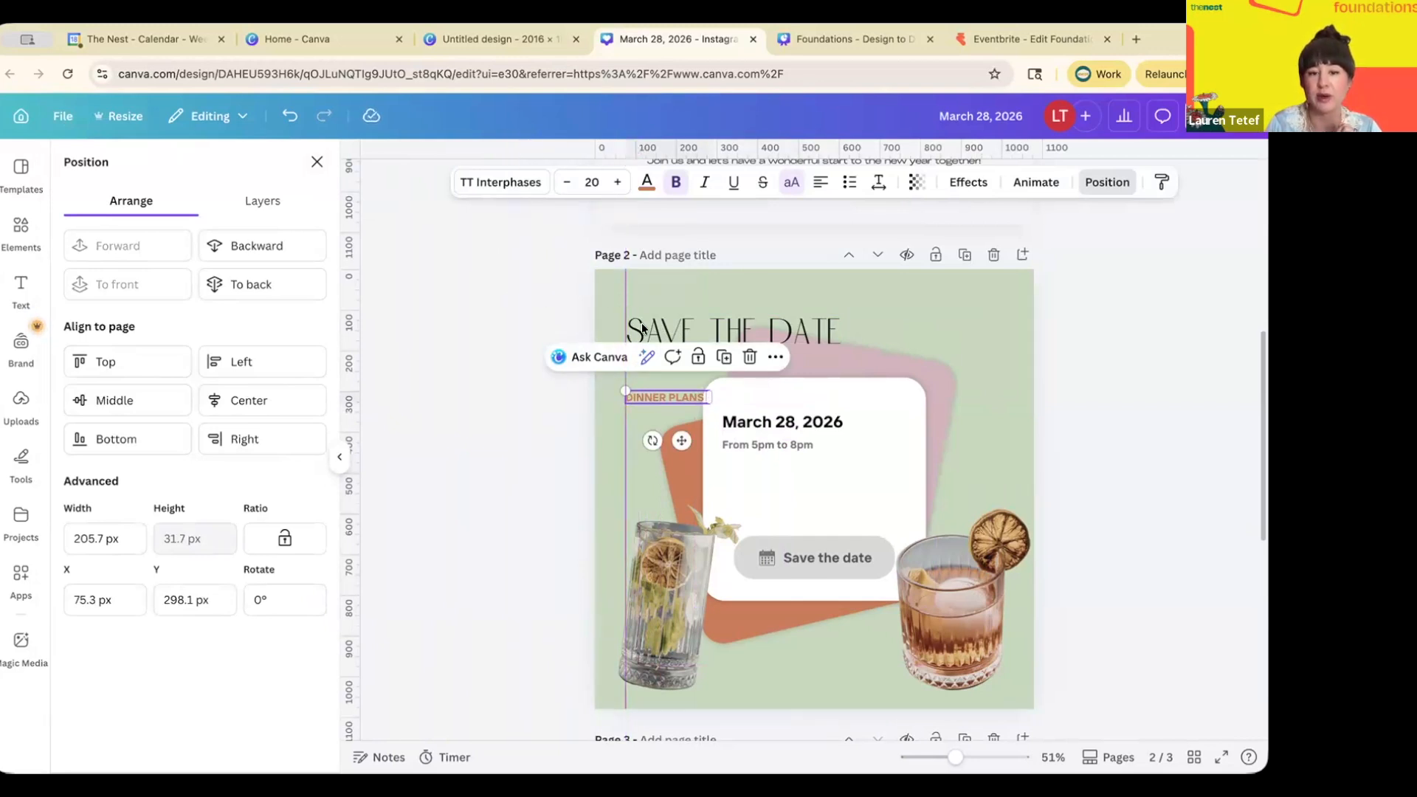
- Check the SAVE THE DATE heading's position and drag the vertical guide off the page
scroll(643, 329, "up", 5)
scroll(482, 423, "left", 1)
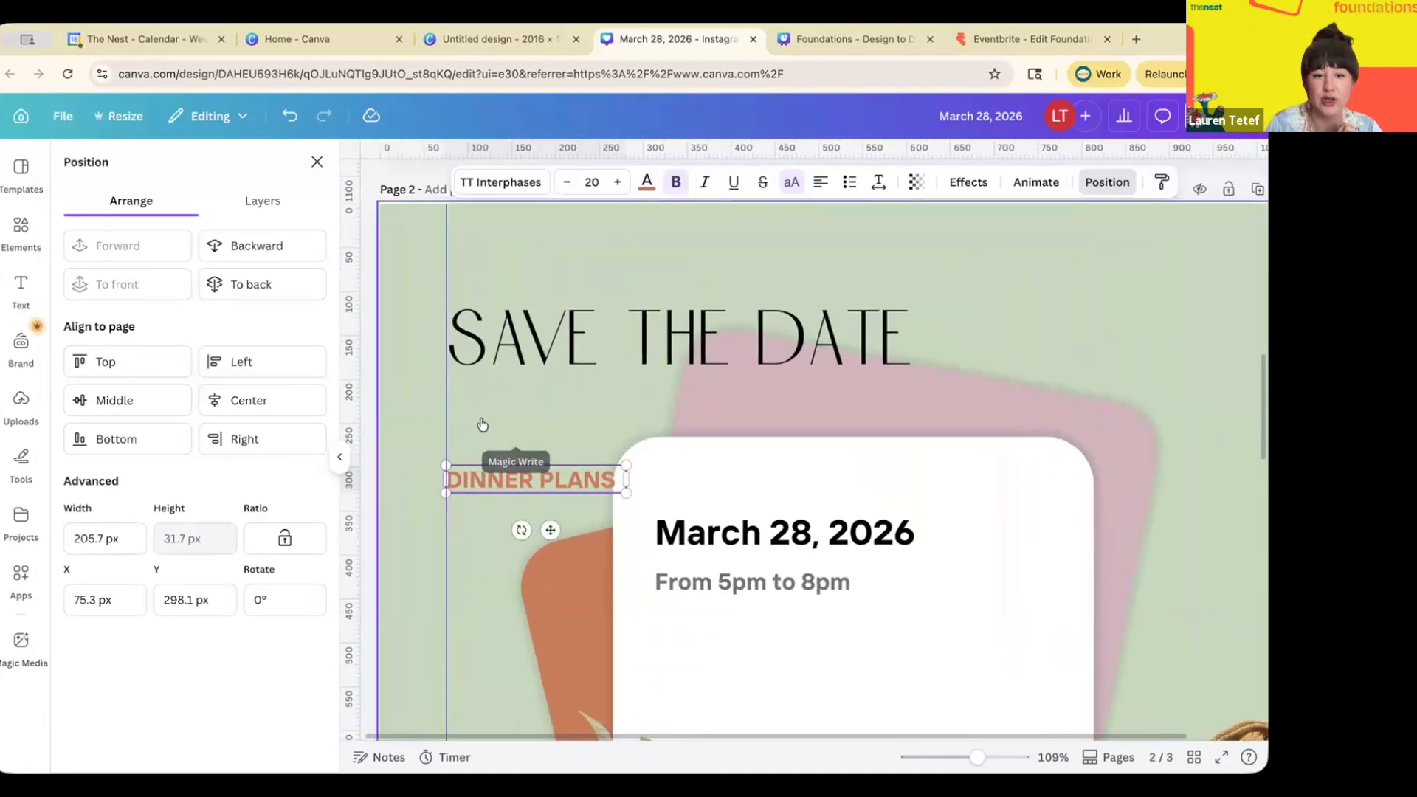
scroll(516, 458, "up", 2)
left_click(567, 465)
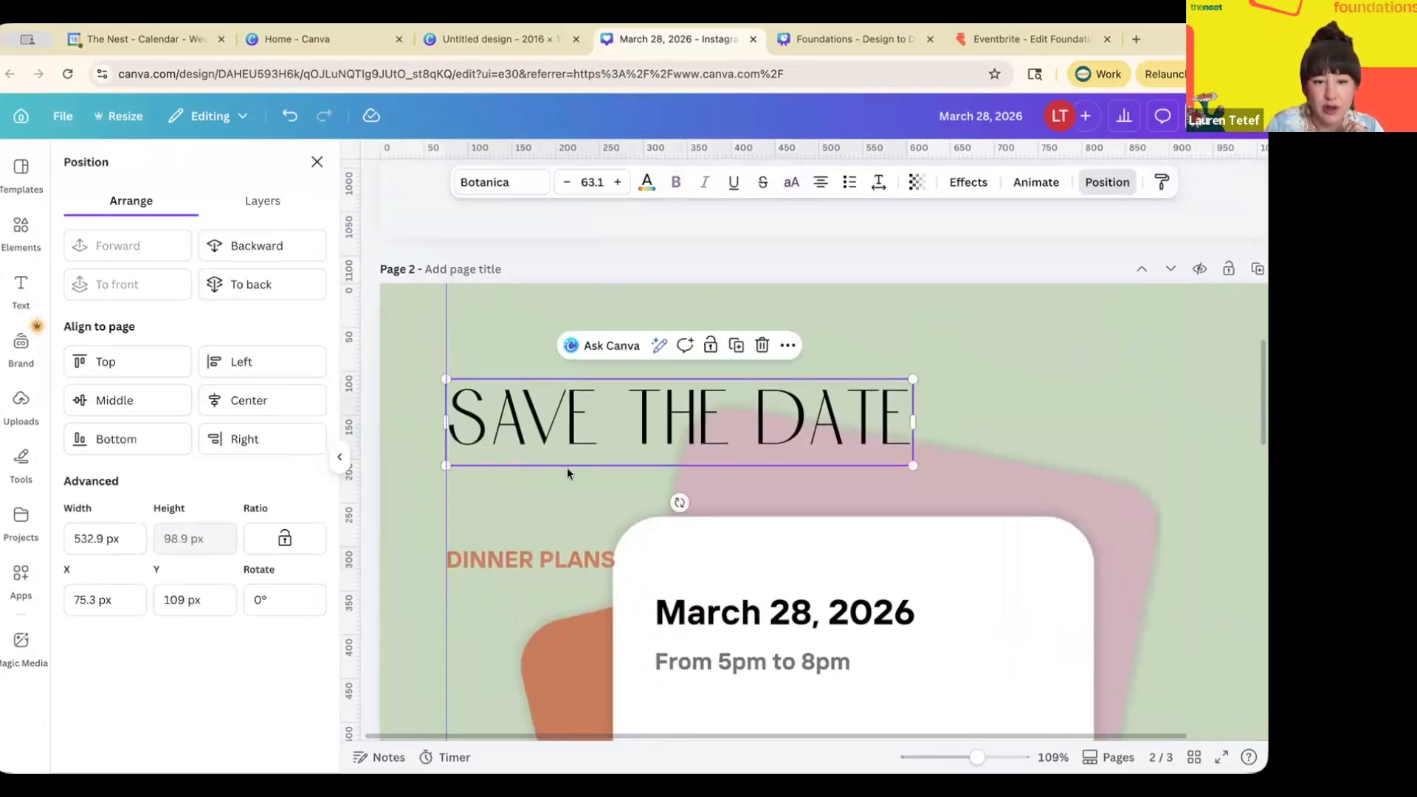
left_click(562, 492)
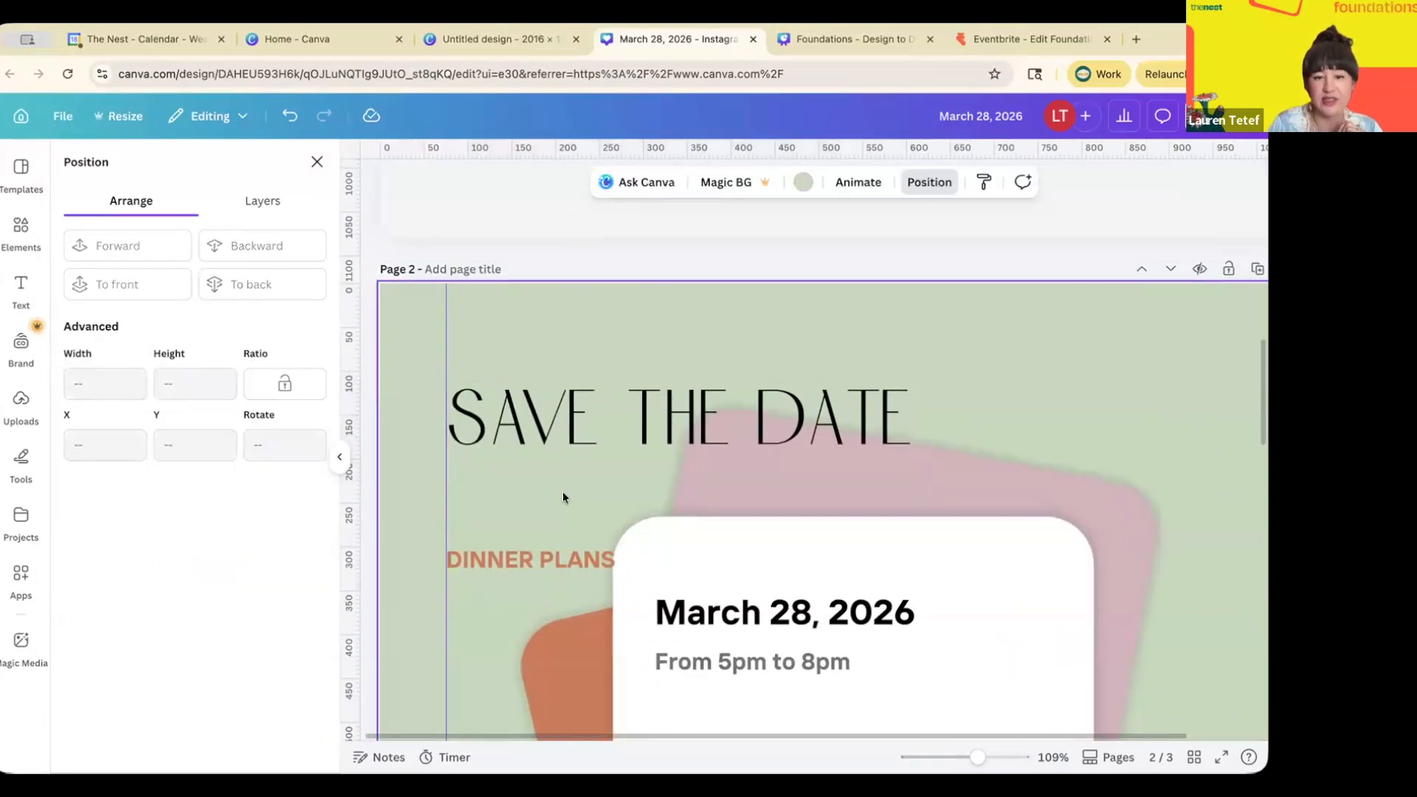
scroll(561, 492, "down", 3)
scroll(561, 492, "down", 2)
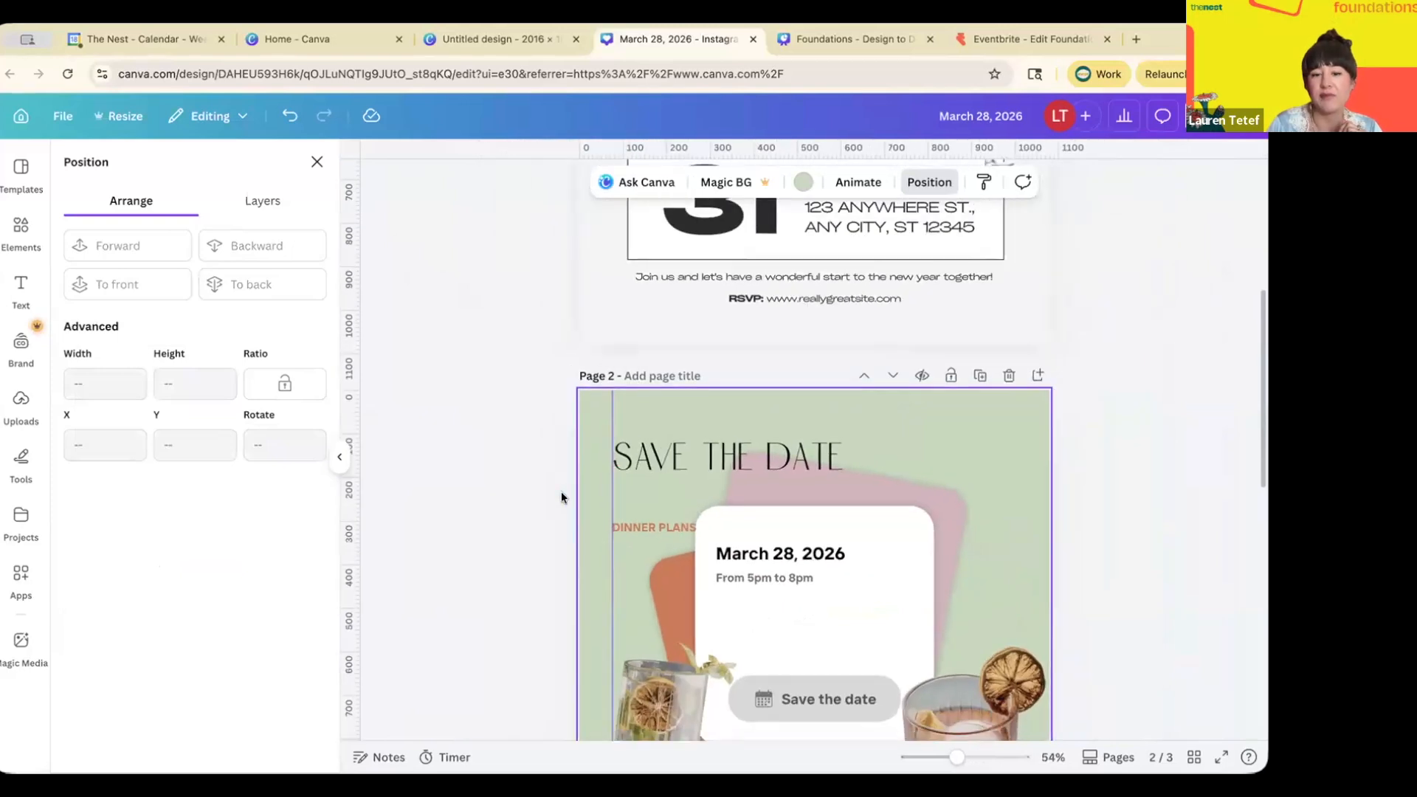
scroll(561, 492, "down", 1)
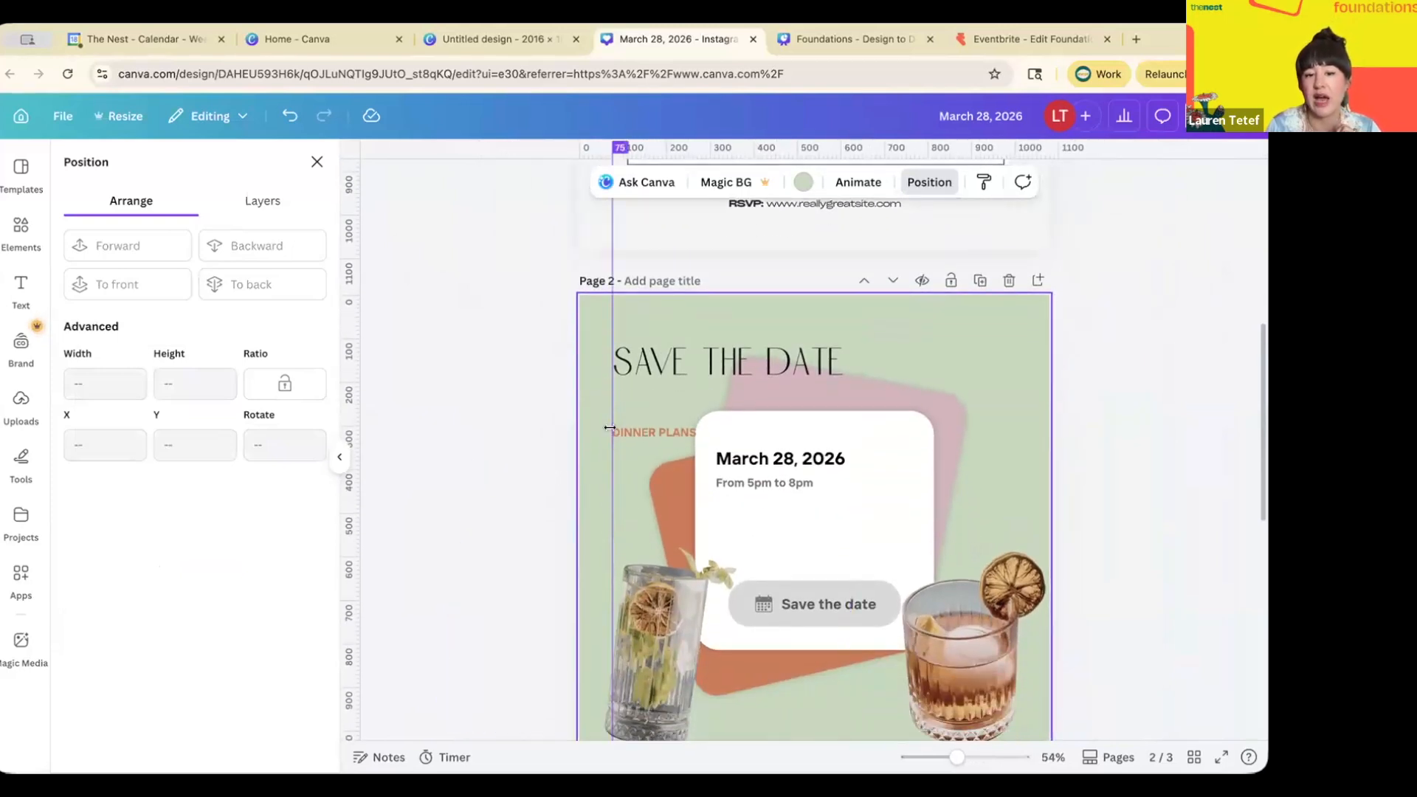
left_click_drag(610, 428, 347, 486)
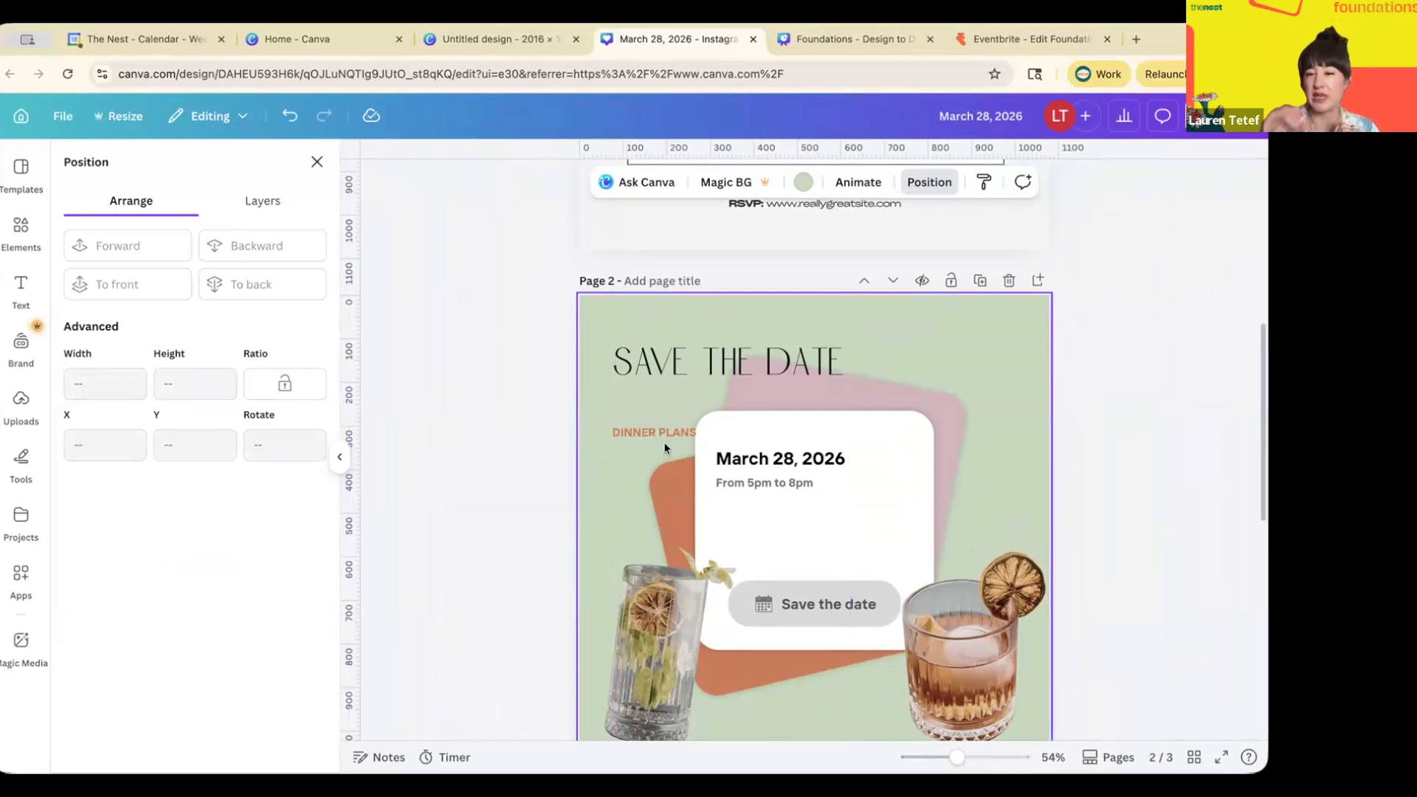
- Shift the SAVE THE DATE heading right to X 108 px
scroll(663, 442, "up", 1)
scroll(709, 369, "down", 3)
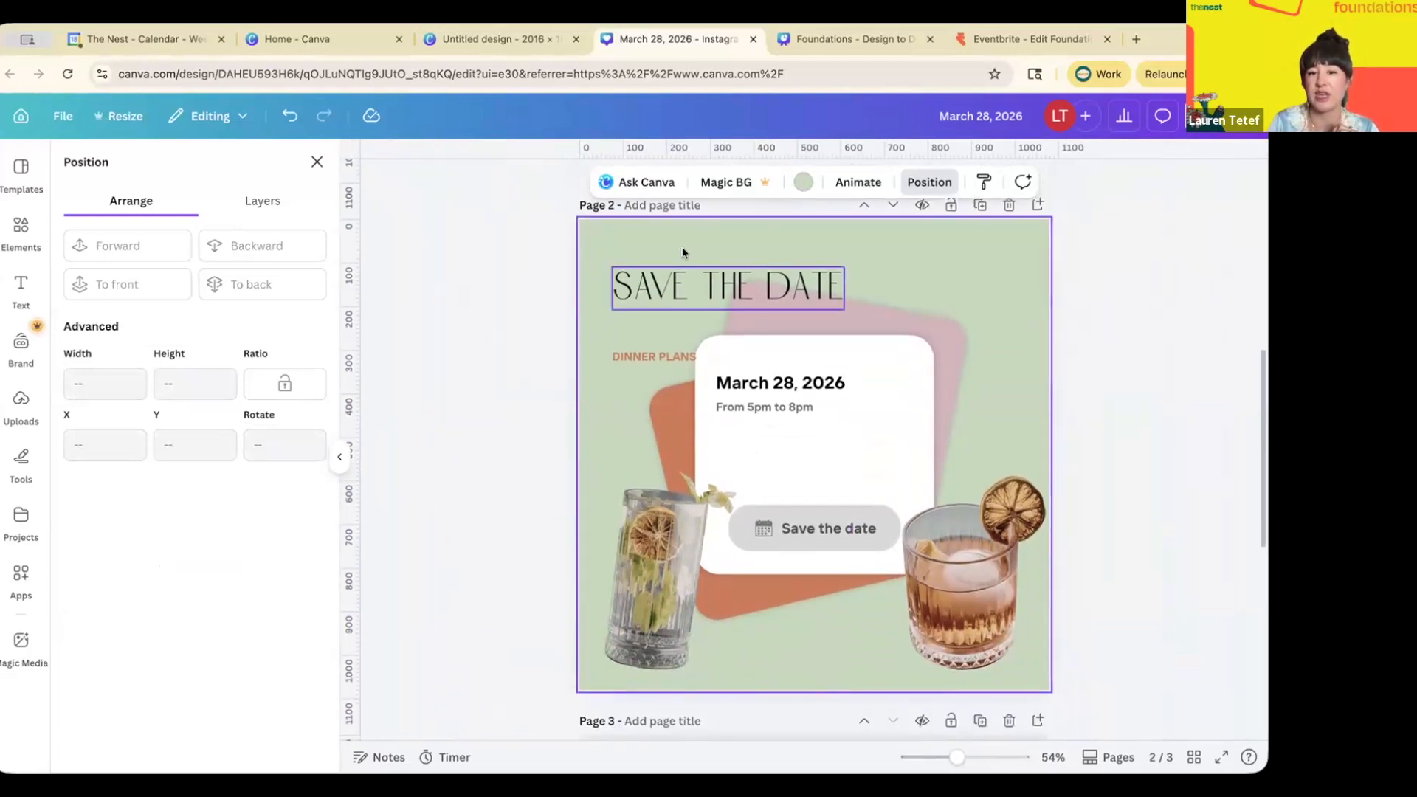
scroll(654, 451, "down", 6)
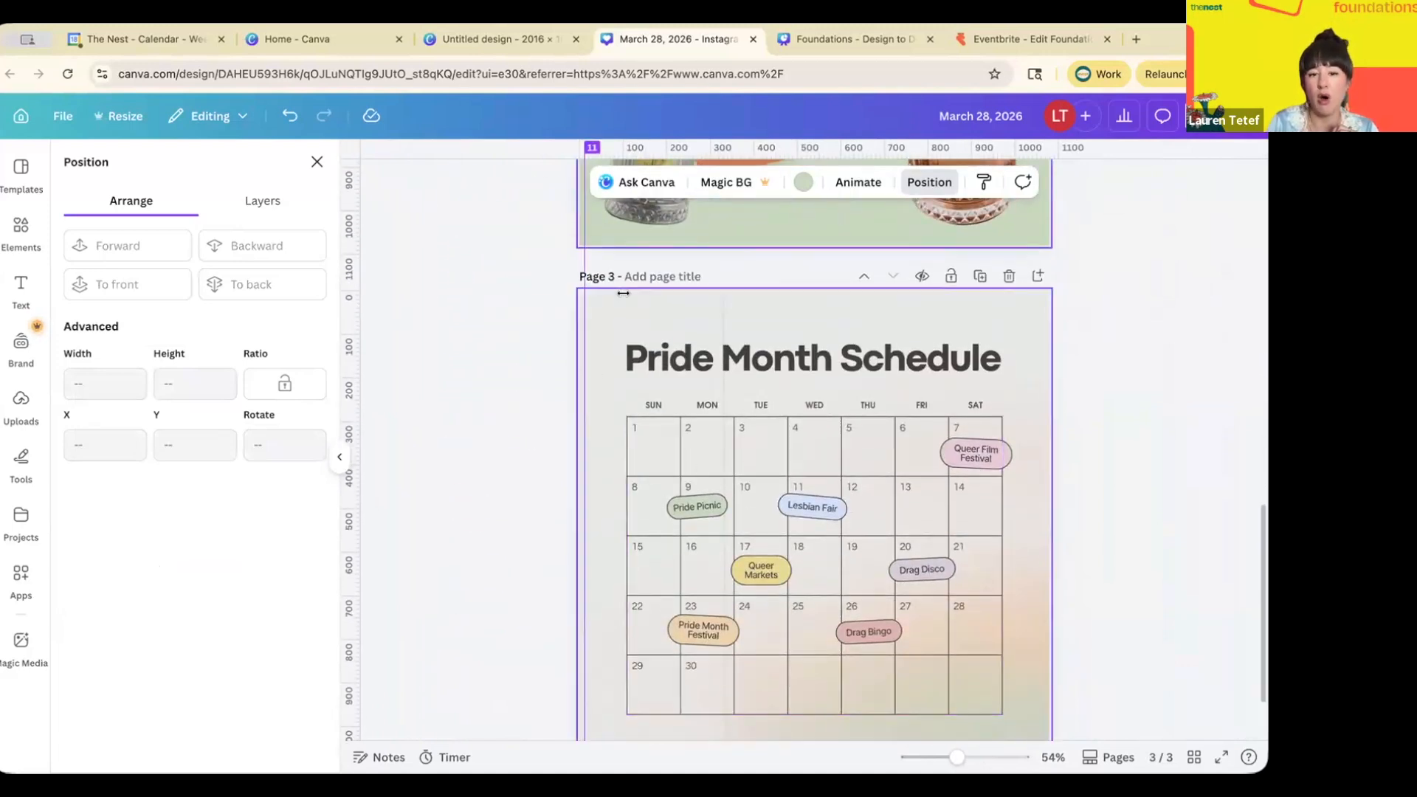
scroll(679, 372, "up", 10)
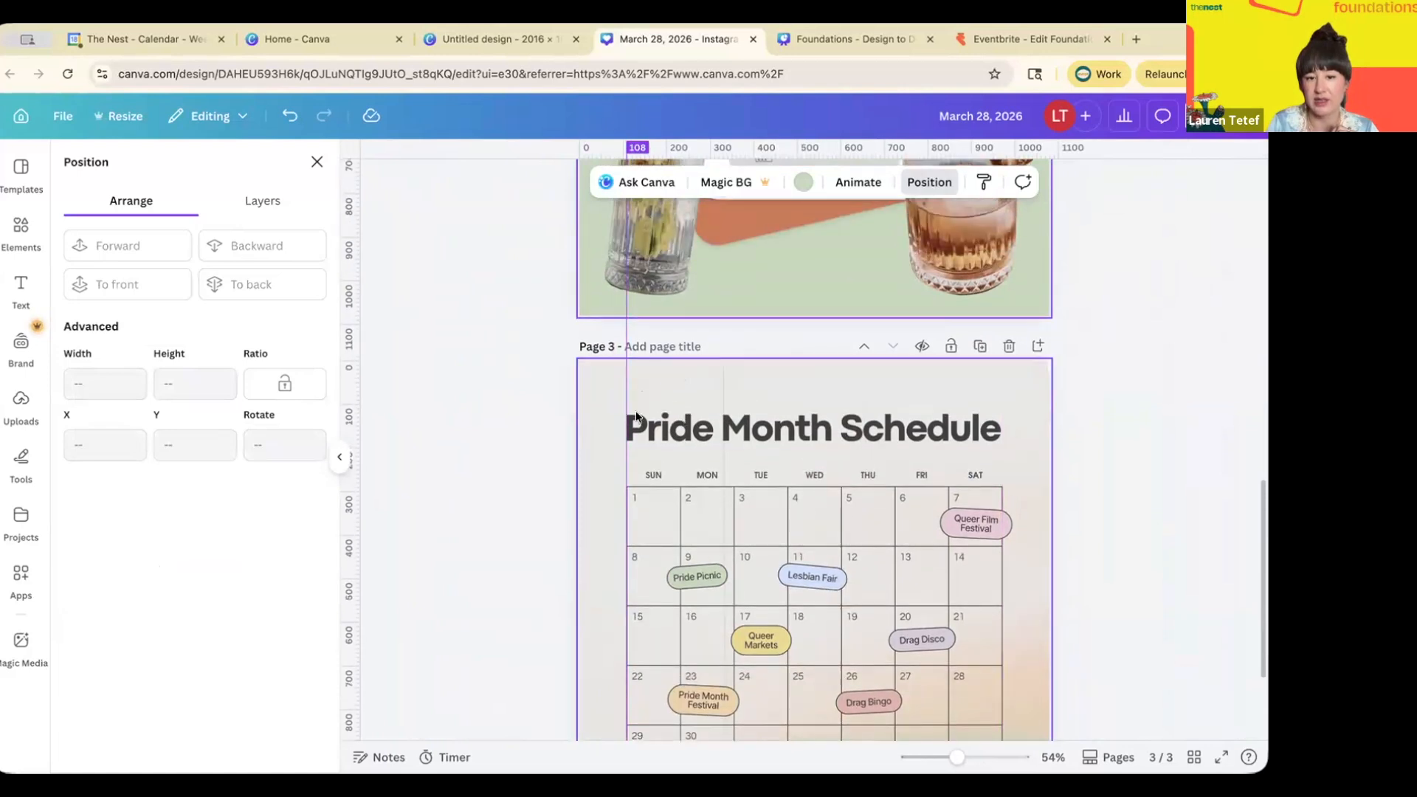
left_click_drag(653, 374, 669, 376)
scroll(635, 412, "down", 6)
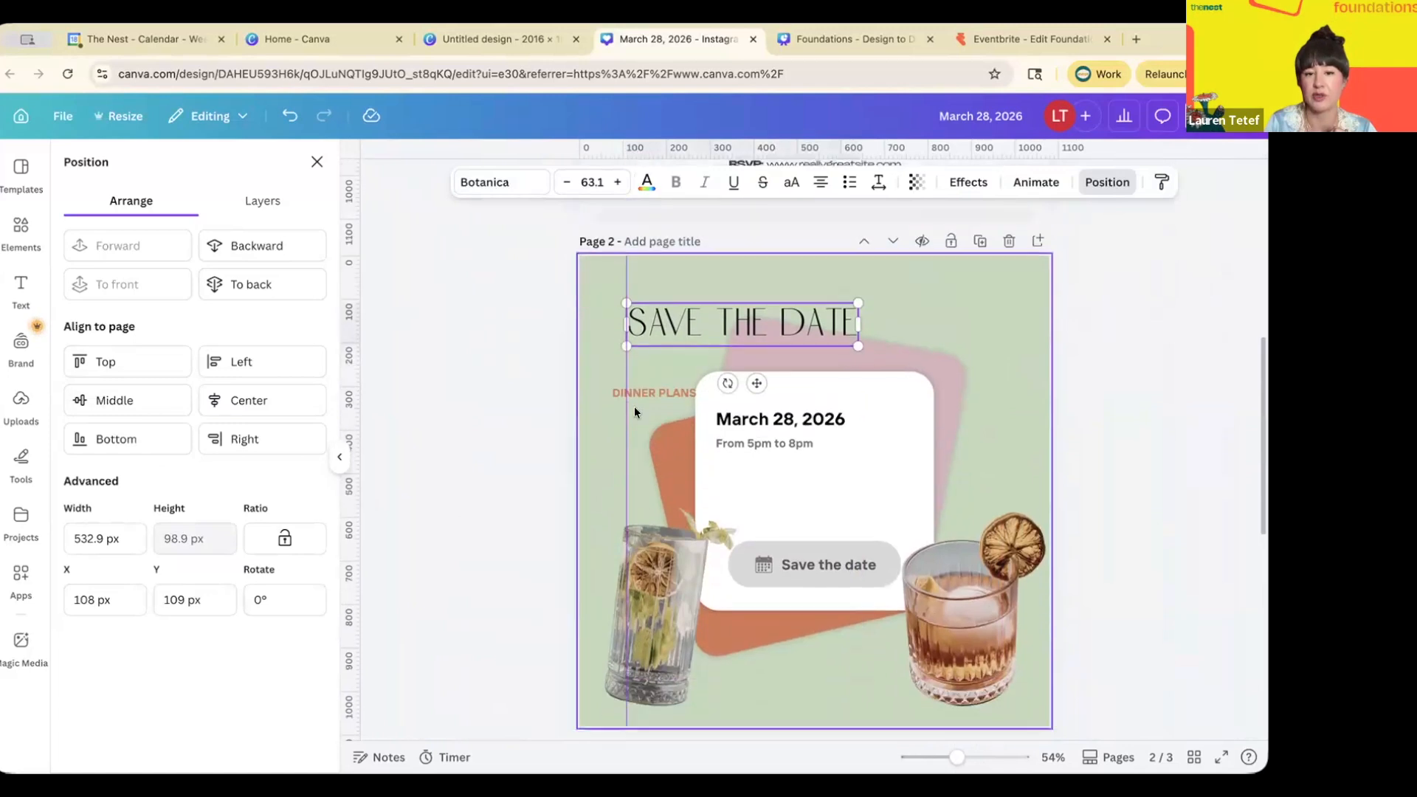
scroll(634, 405, "down", 2)
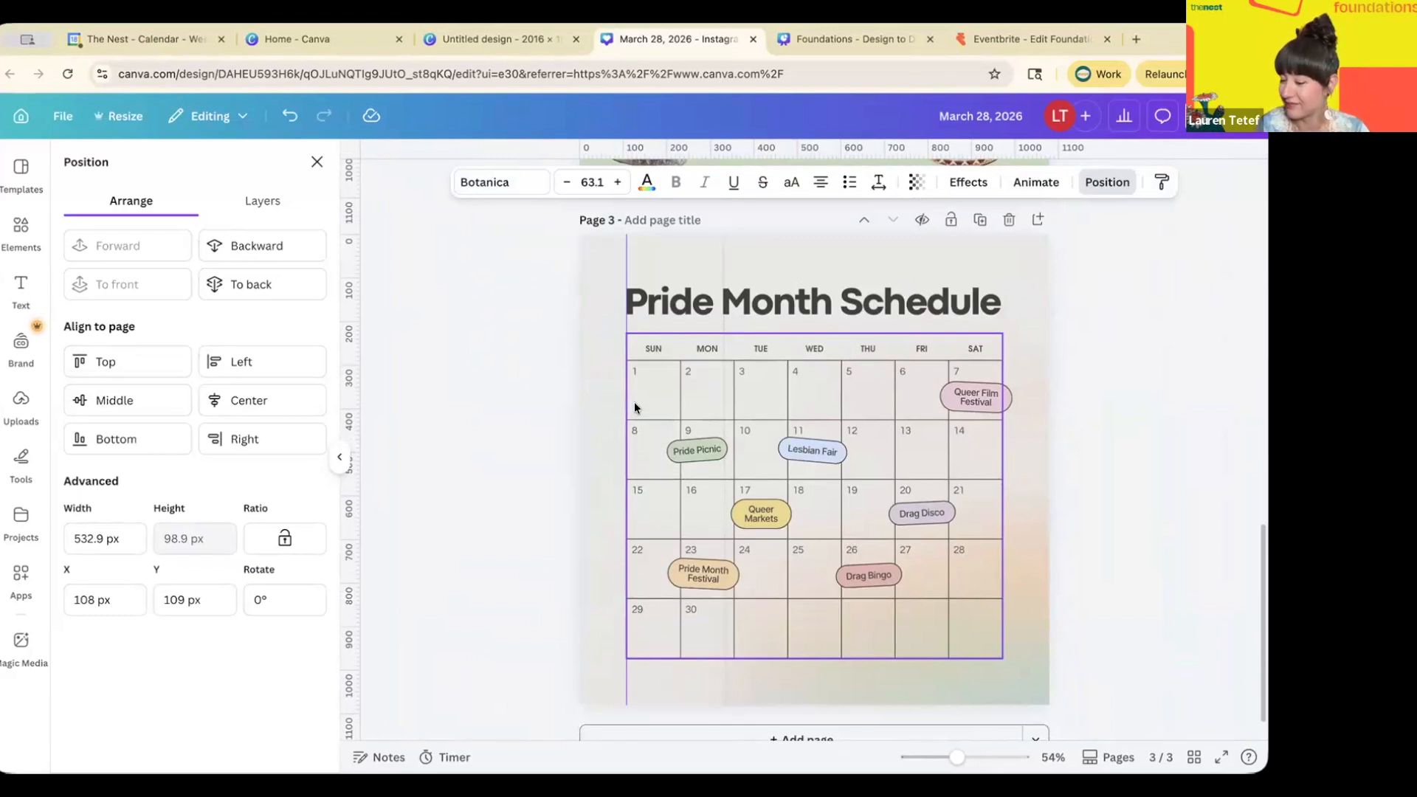
- Apply the Hollow effect to the Pride Month Schedule heading after trying Echo
left_click(714, 302)
scroll(714, 303, "up", 3)
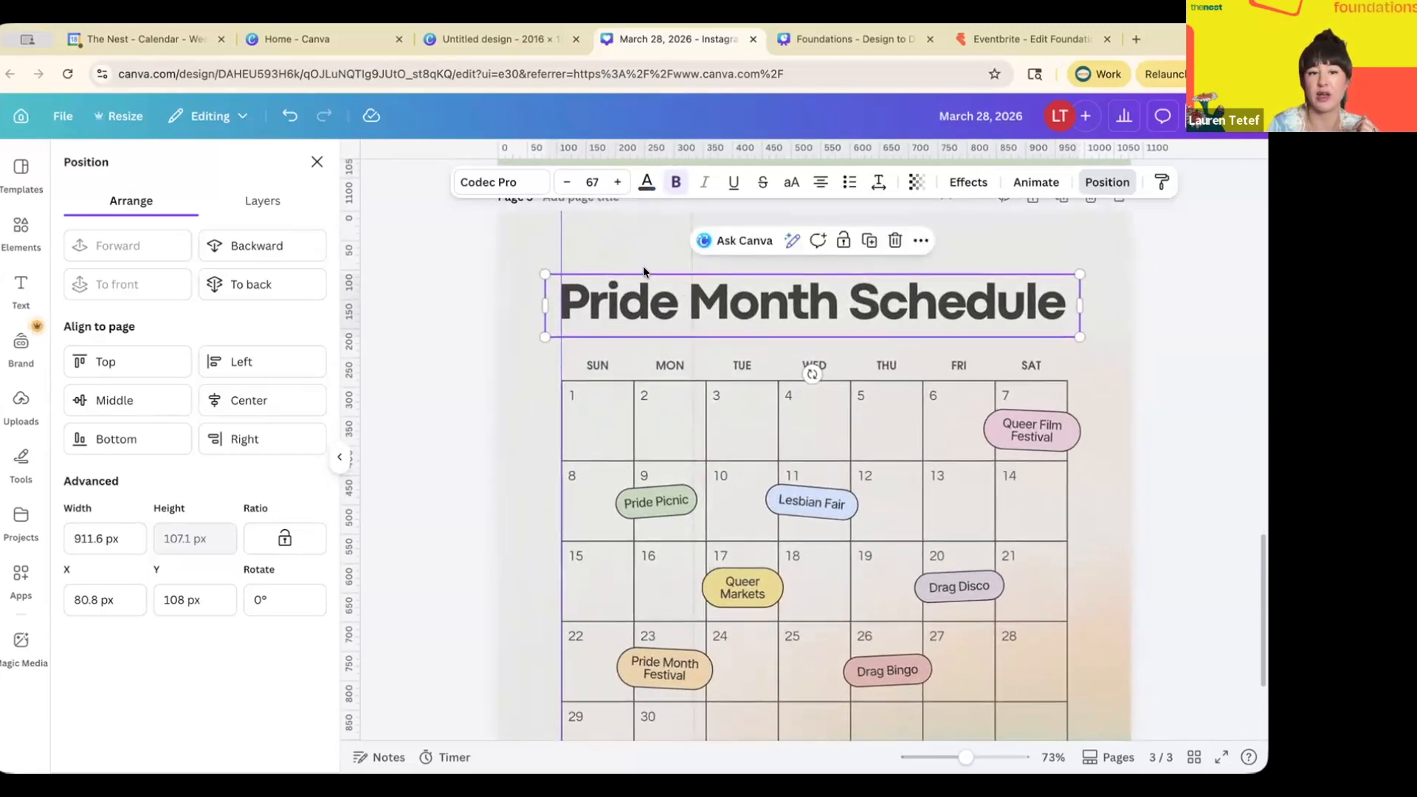
left_click(316, 162)
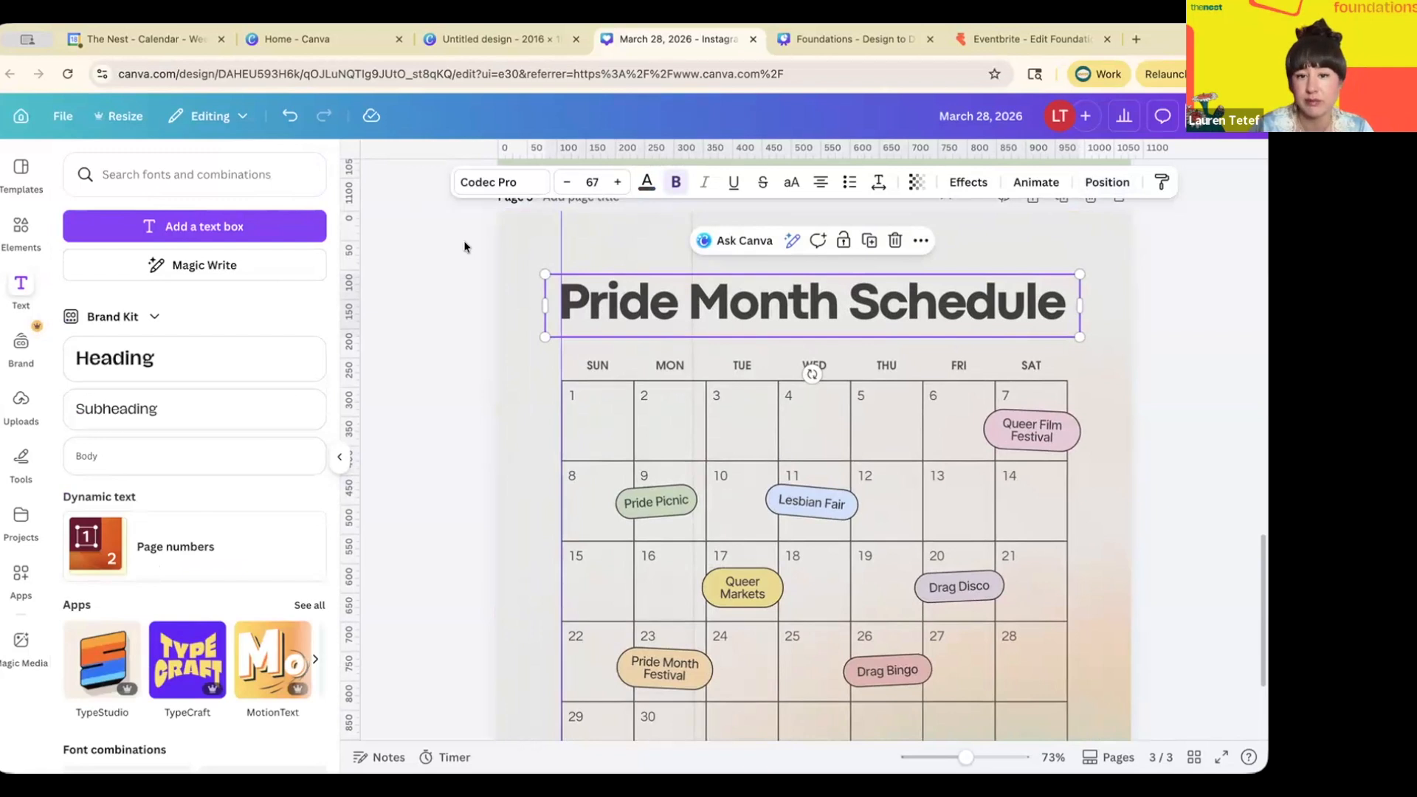
left_click(959, 178)
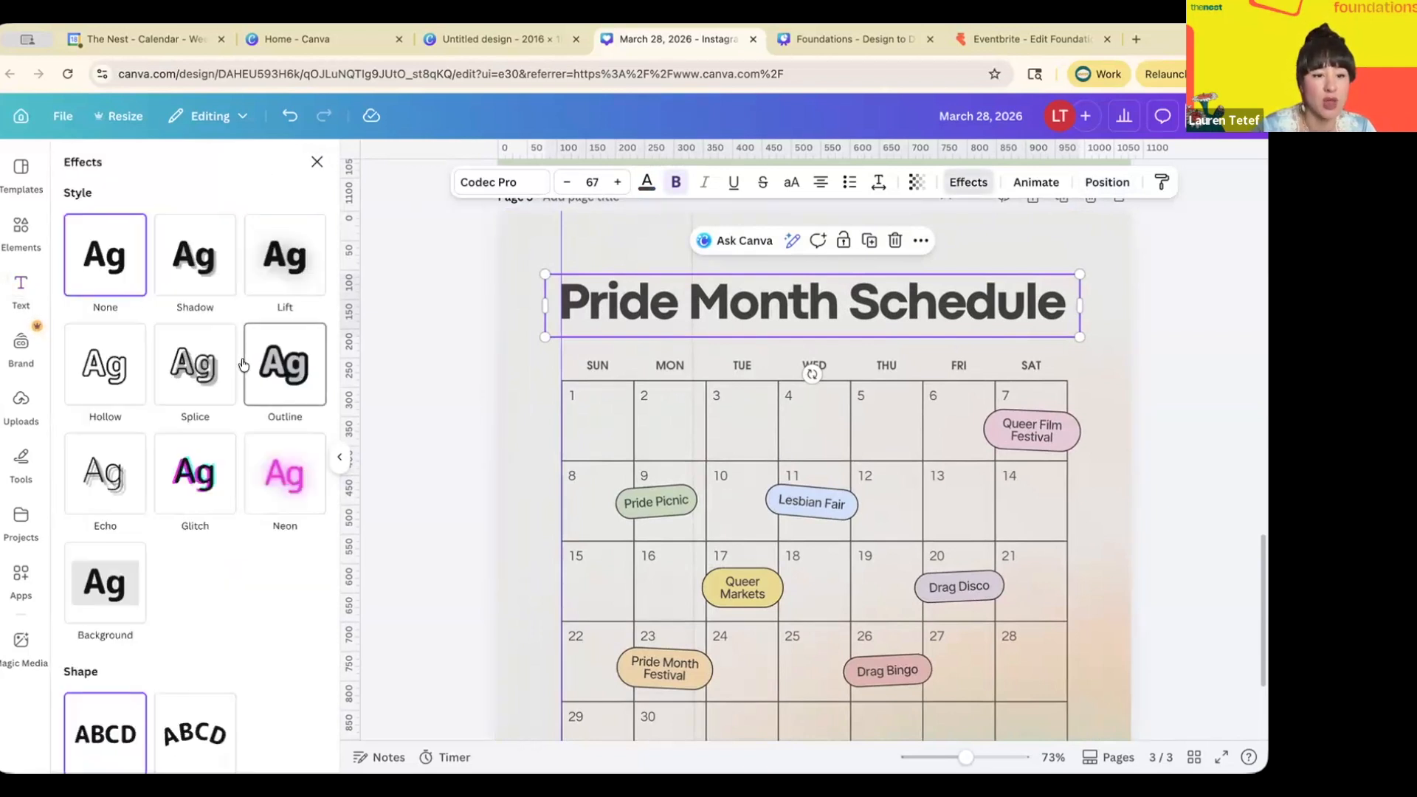
scroll(310, 354, "down", 2)
left_click(111, 388)
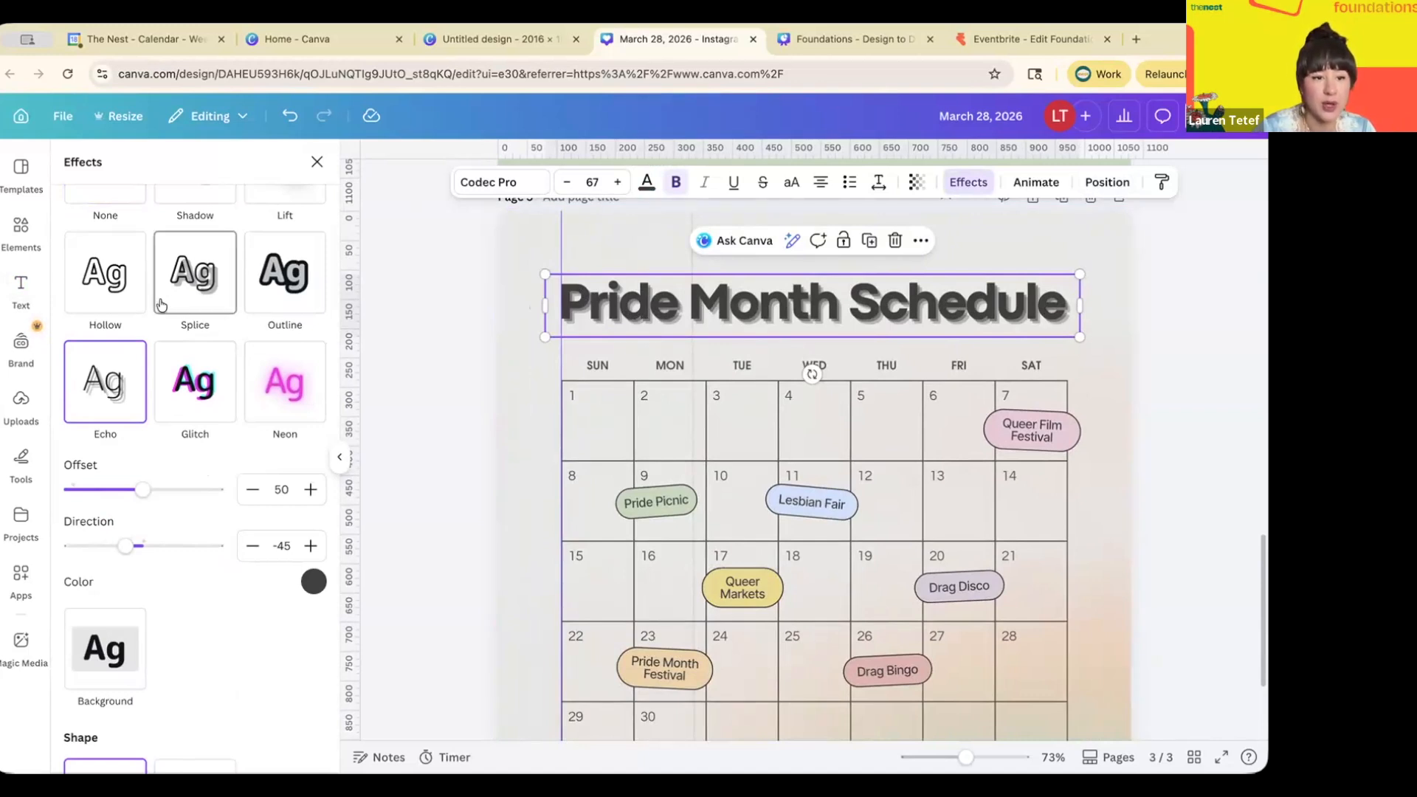
scroll(103, 318, "up", 1)
left_click(102, 324)
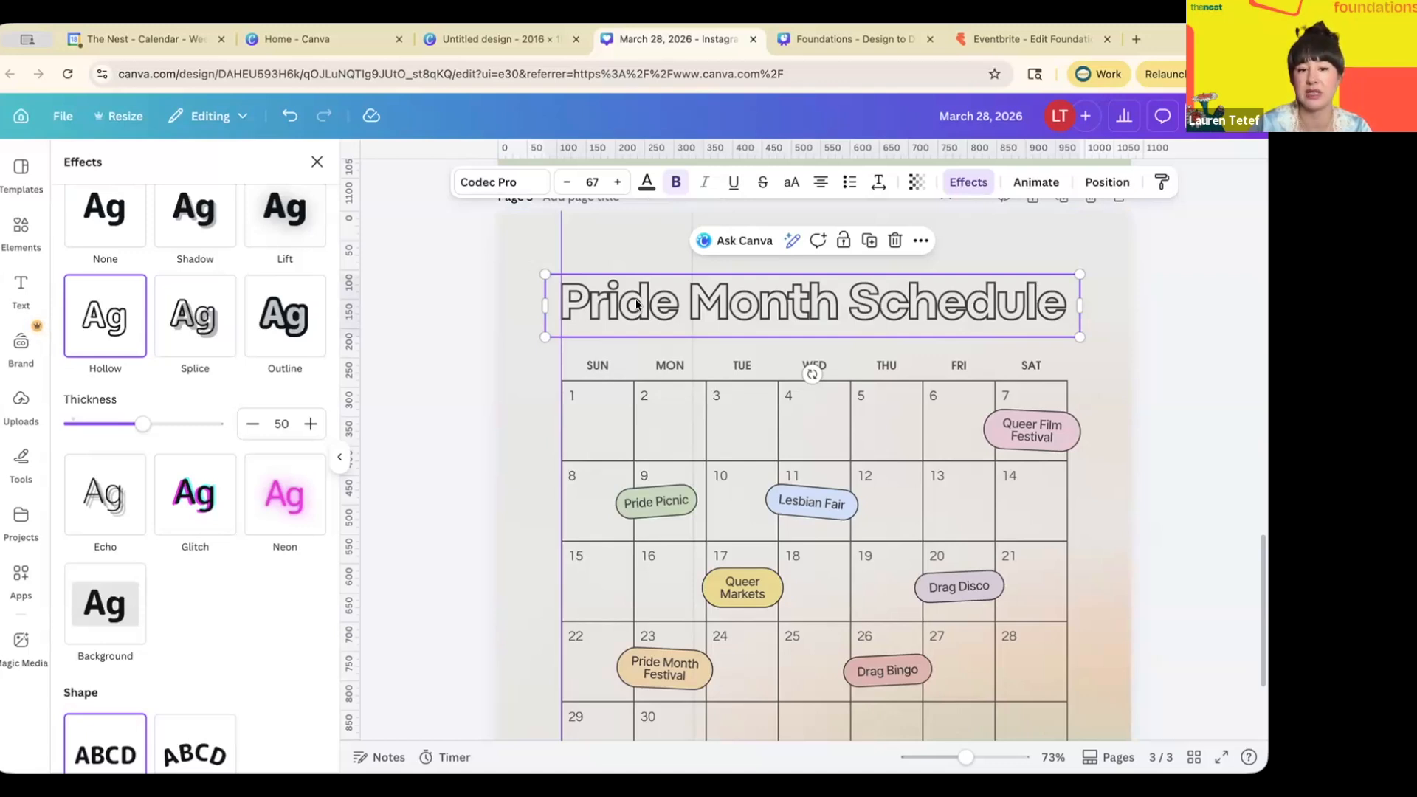
- Make a solid light green heading copy, send it to back and offset it beneath the hollow one
left_click_drag(637, 304, 636, 280)
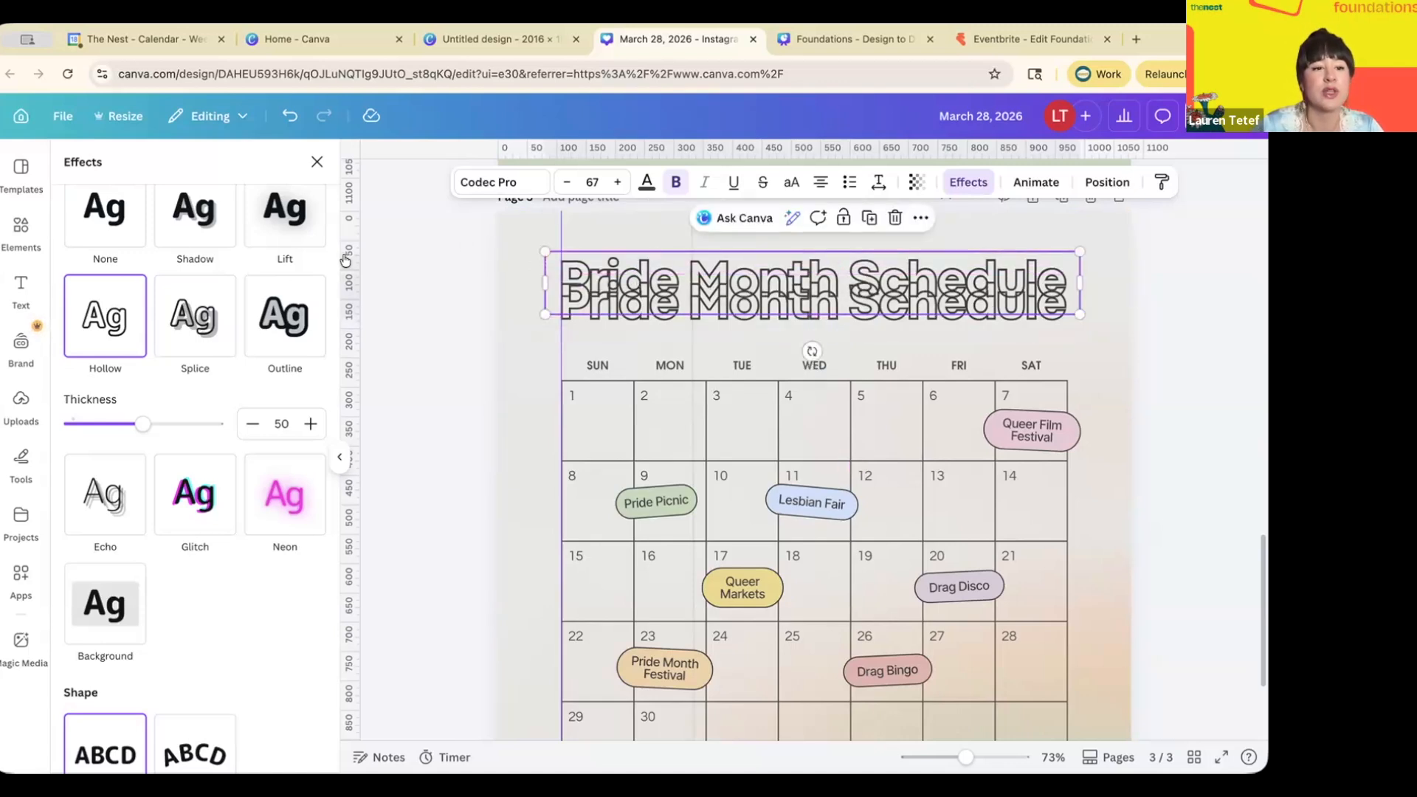
scroll(123, 369, "up", 1)
scroll(123, 369, "down", 3)
scroll(124, 367, "up", 3)
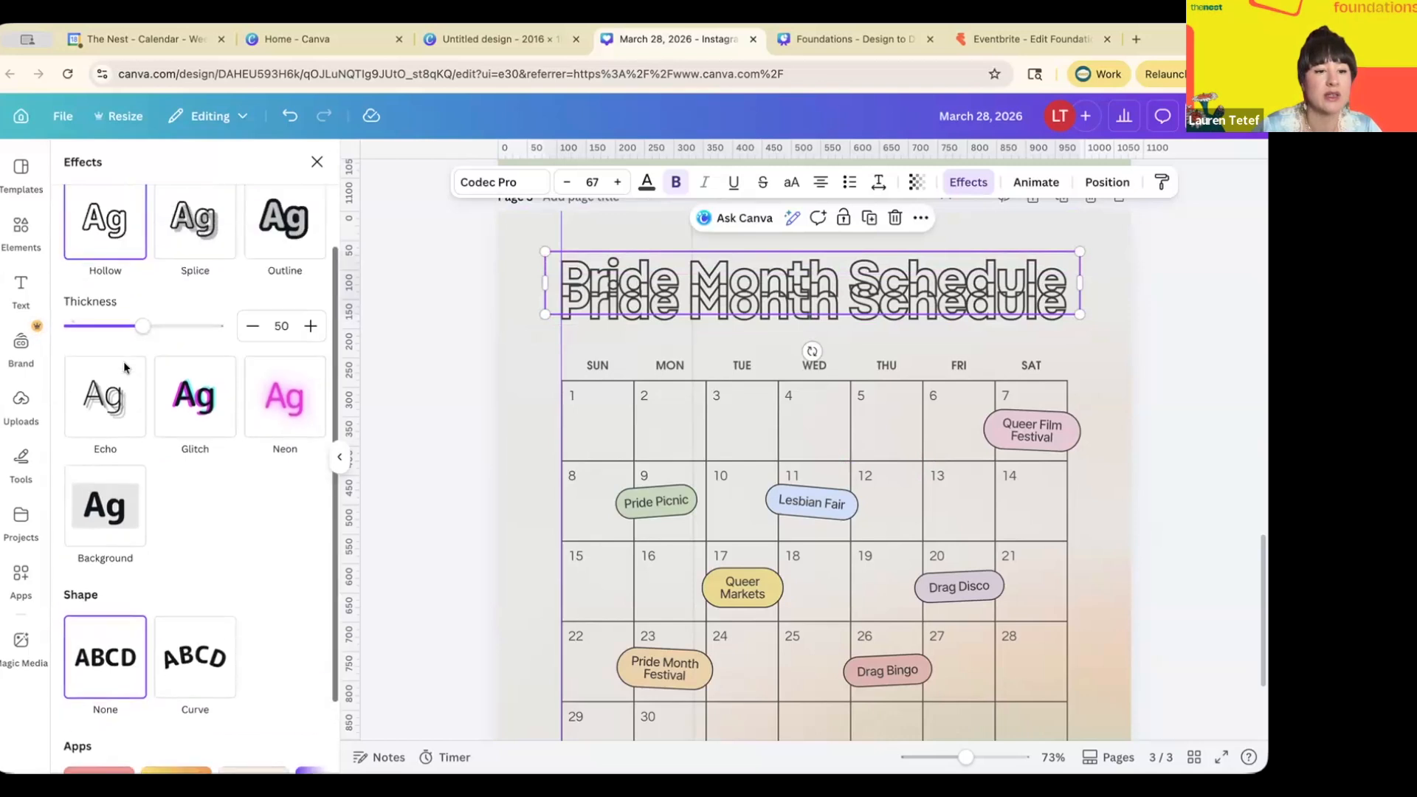
left_click(104, 255)
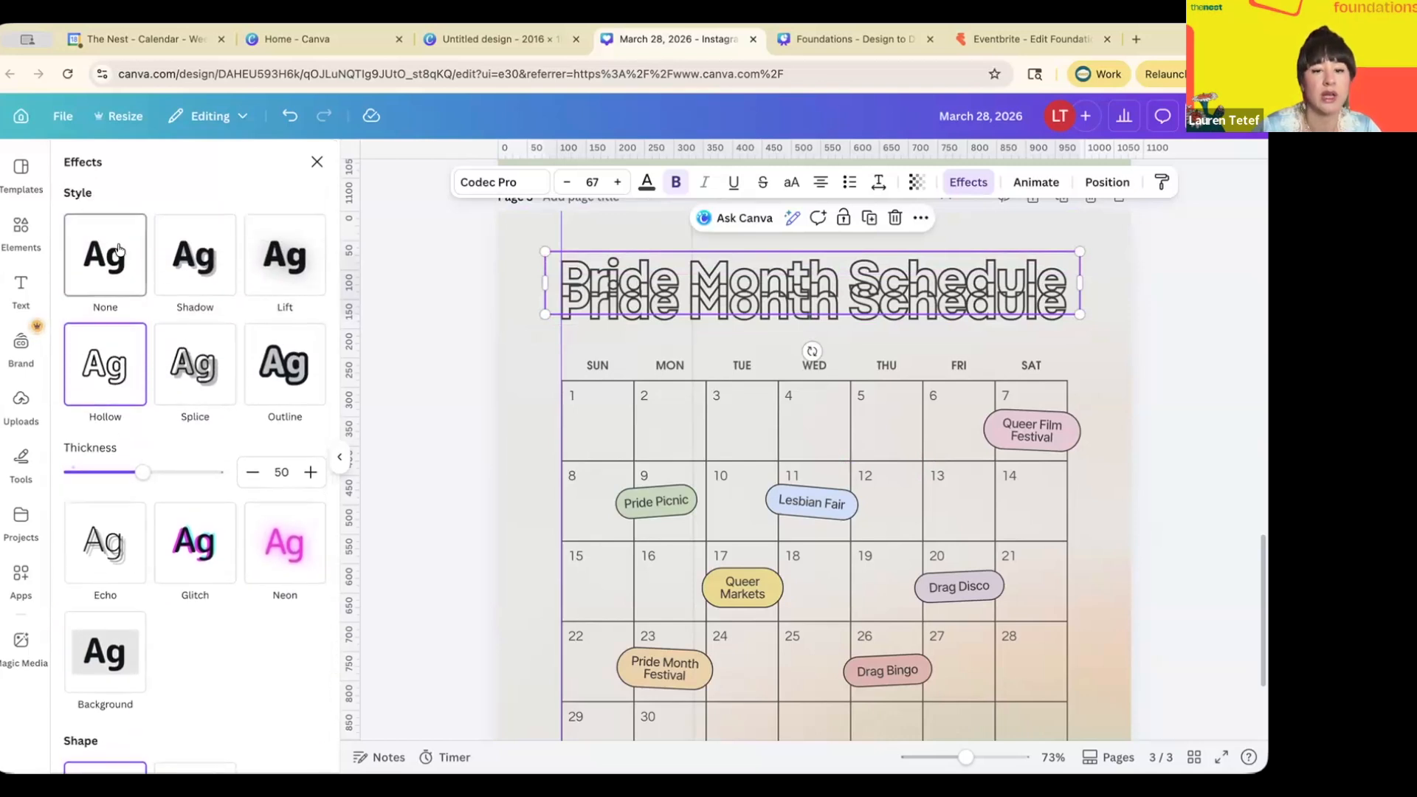
left_click(647, 185)
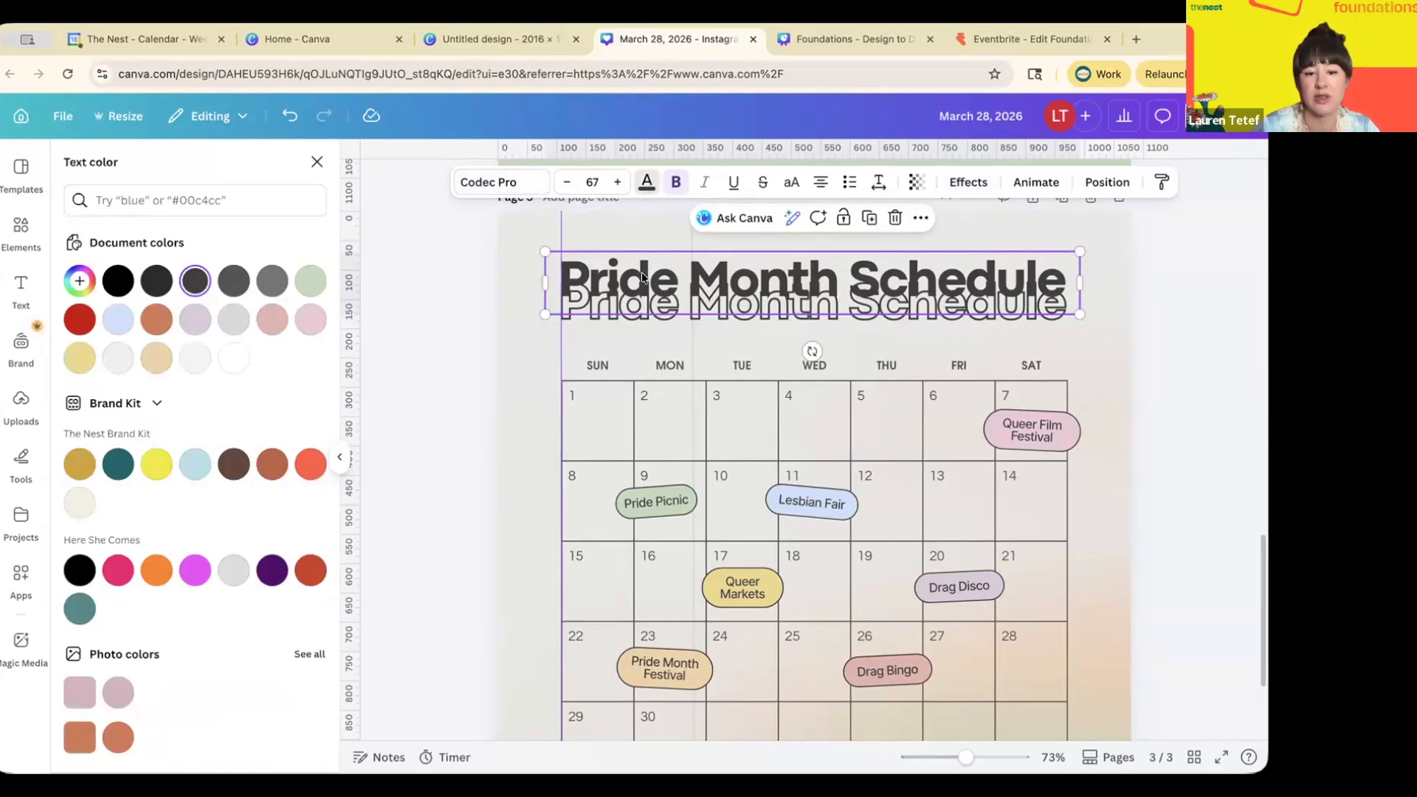
left_click(313, 283)
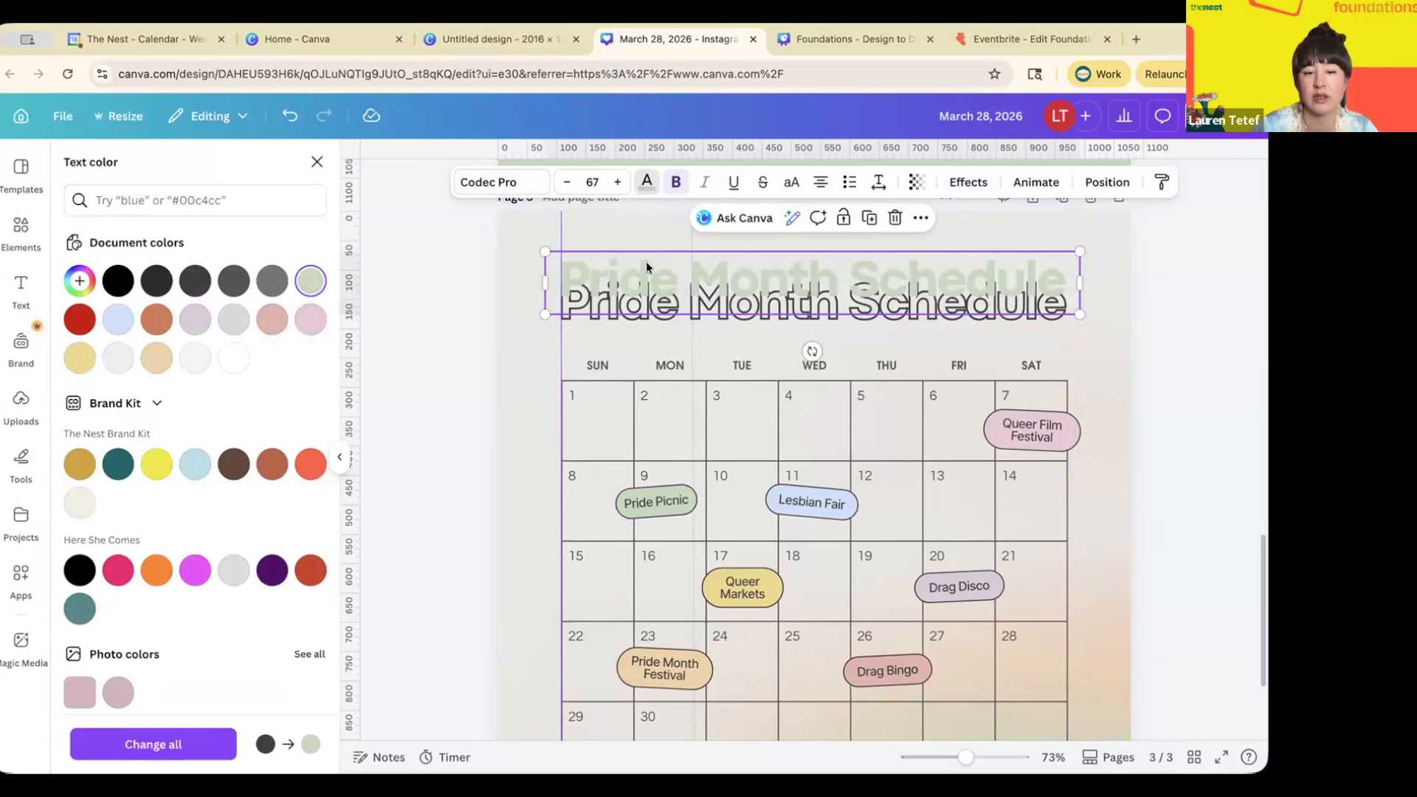
left_click(1105, 185)
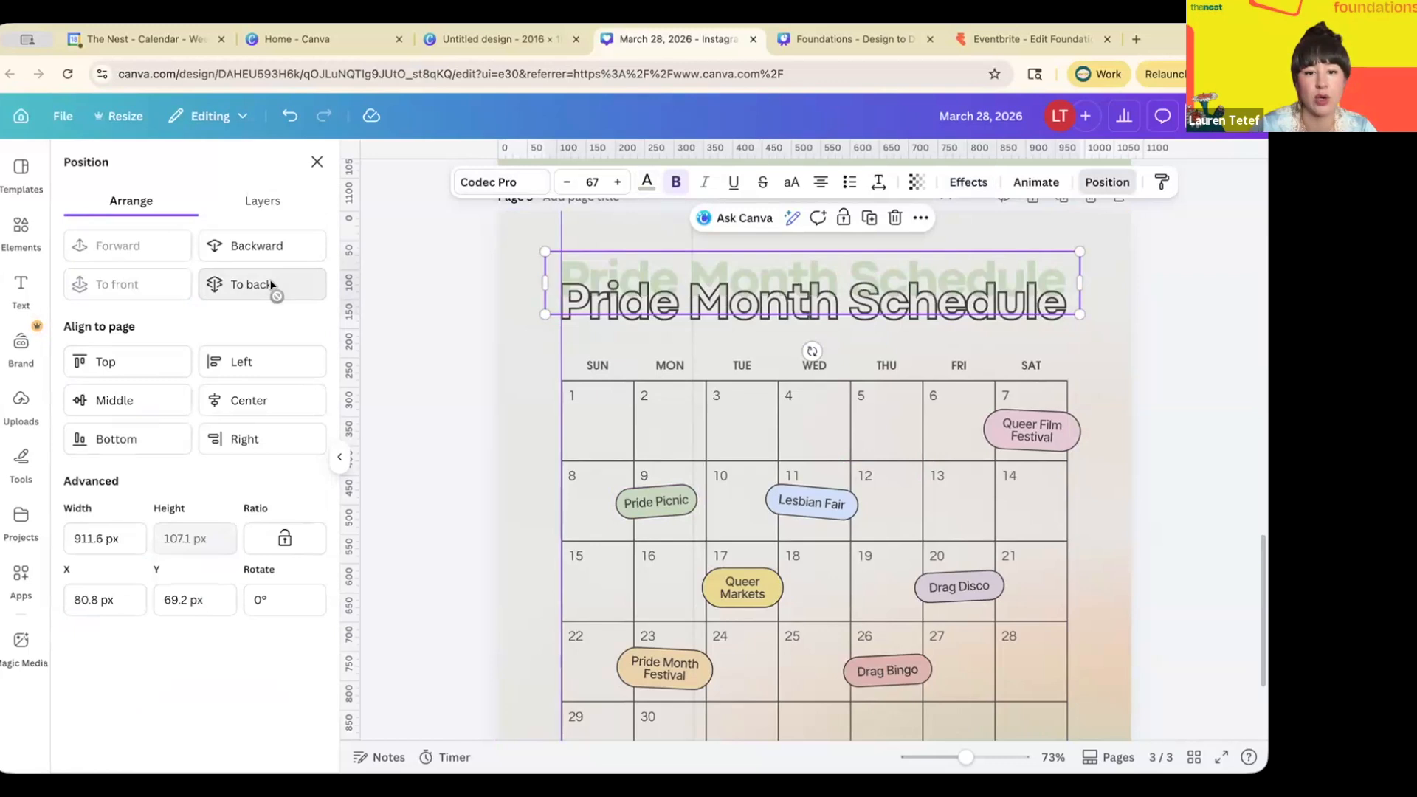
left_click(270, 287)
left_click_drag(722, 301, 723, 323)
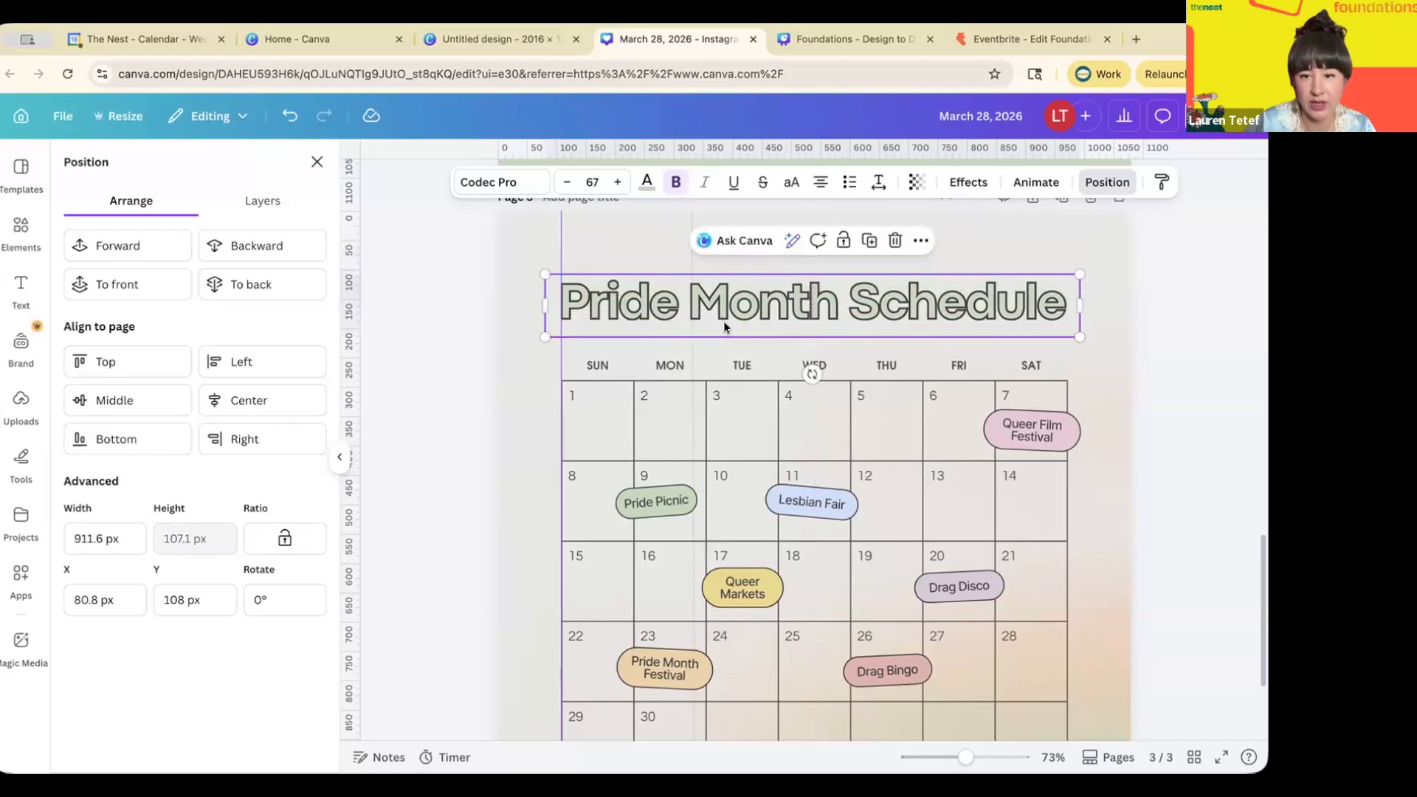
left_click(1001, 238)
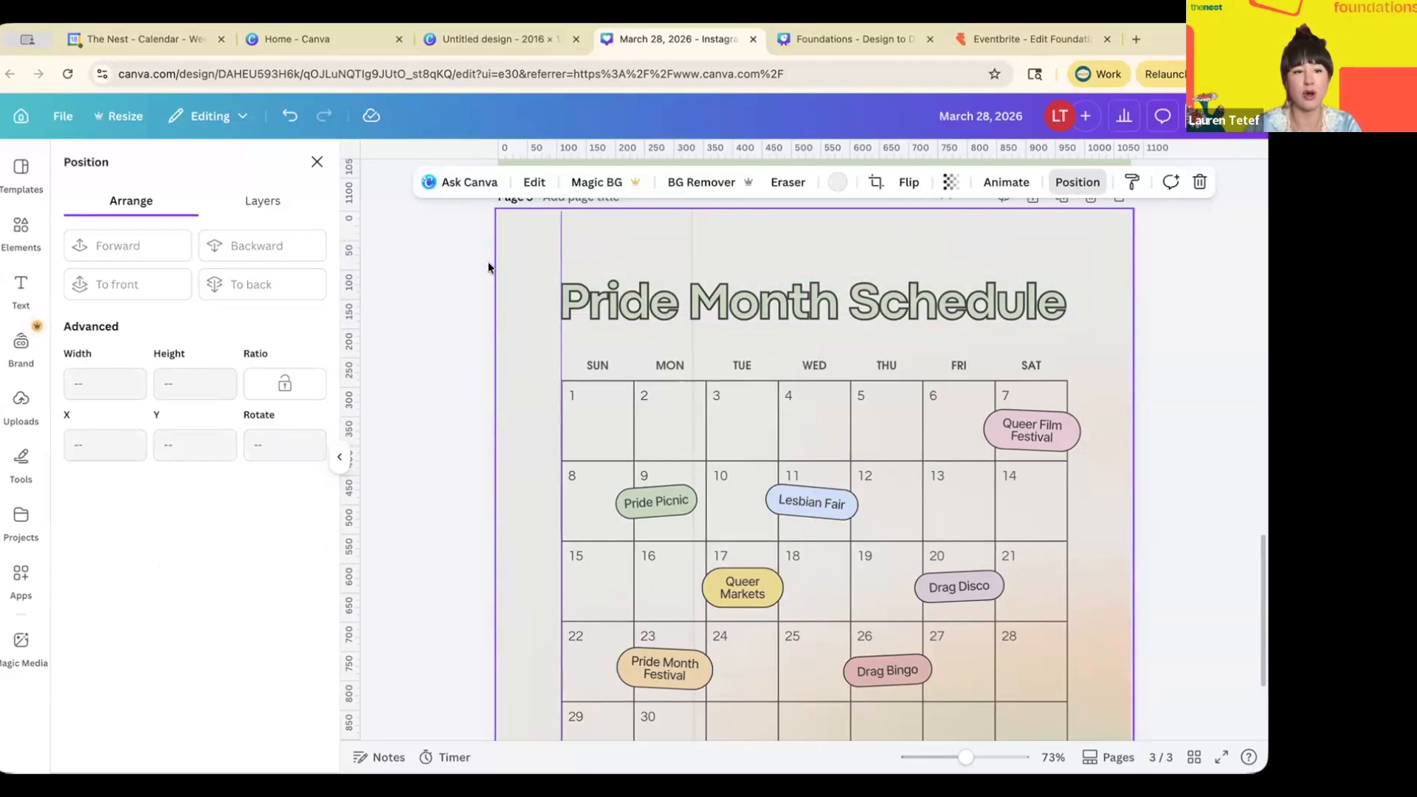
- Reselect the heading and review its Hollow effect at thickness 50
left_click(316, 163)
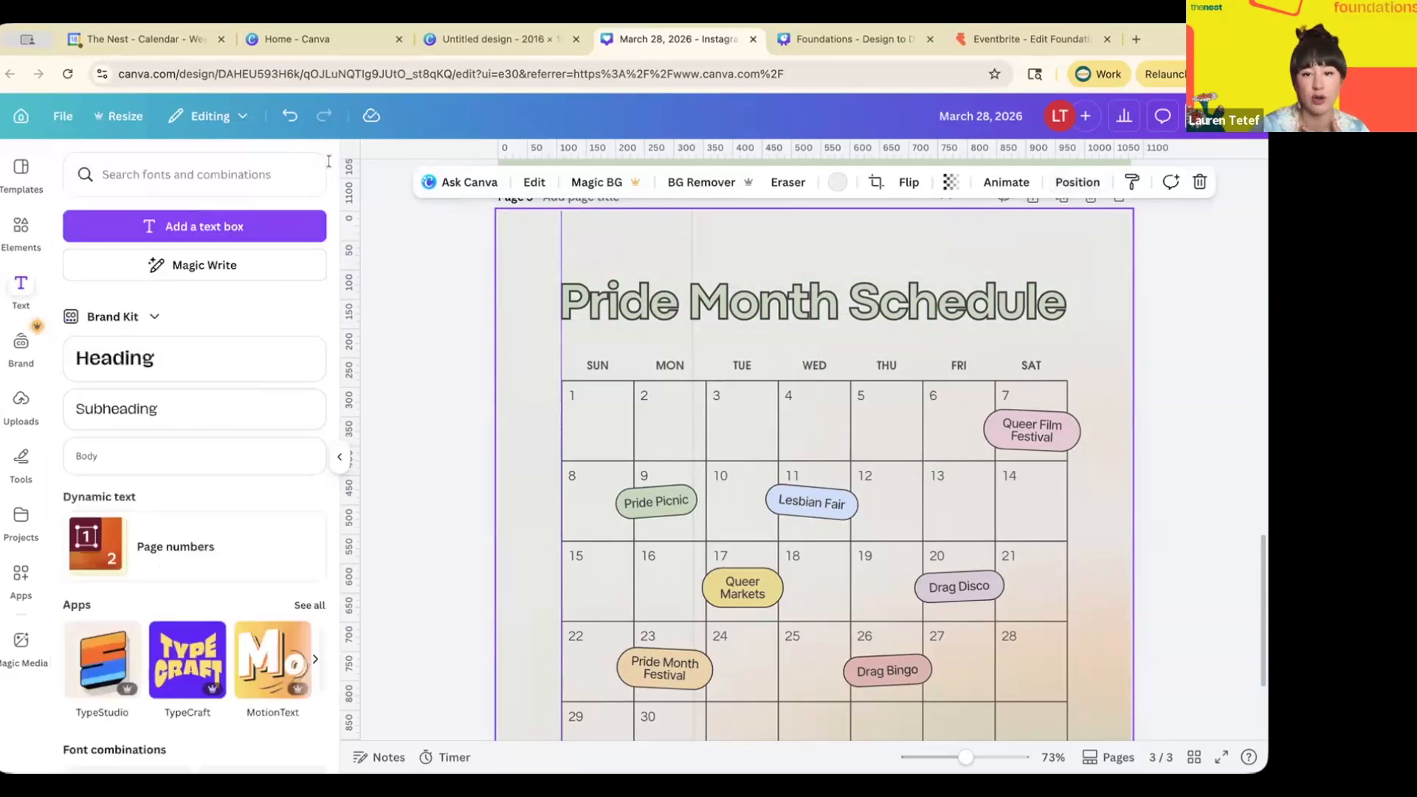
left_click(755, 290)
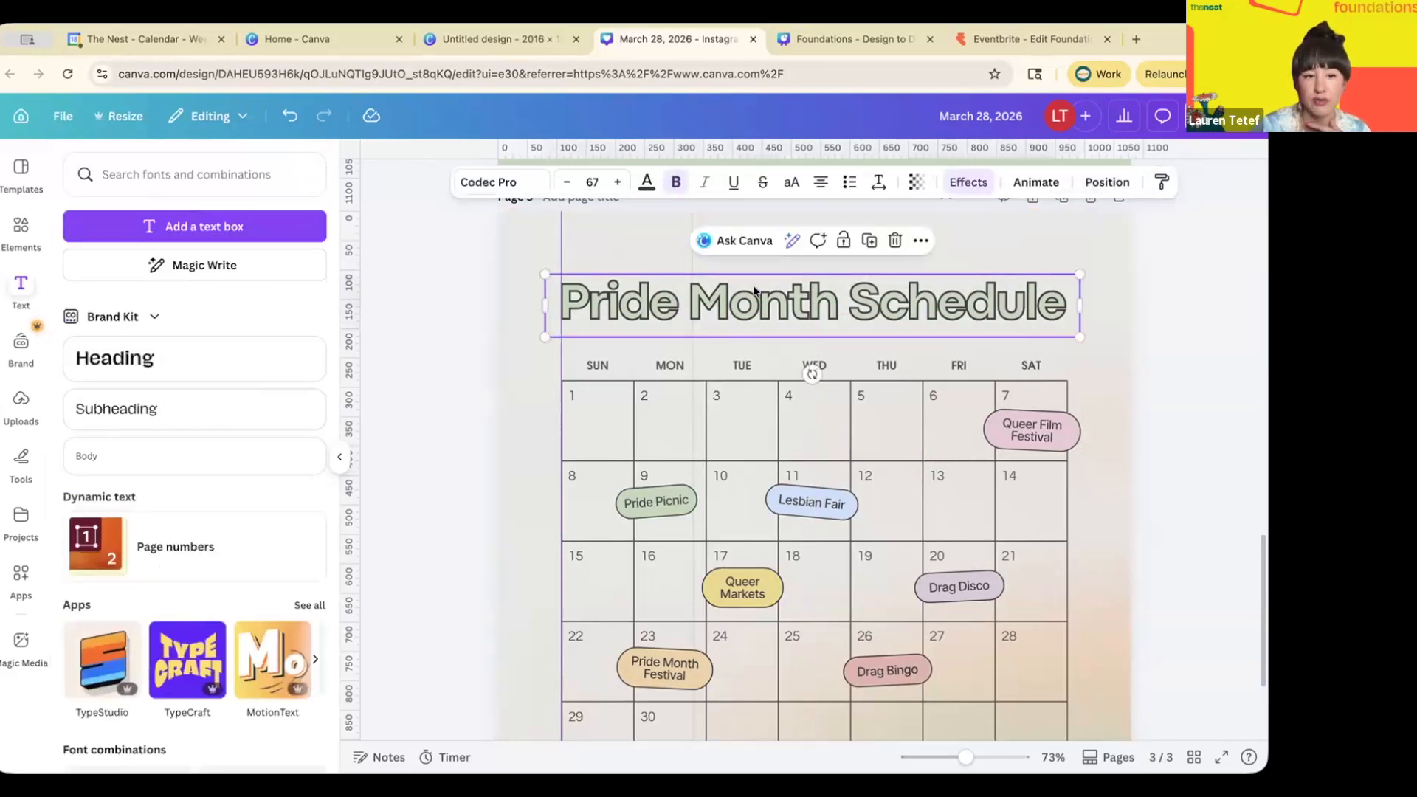
left_click(968, 182)
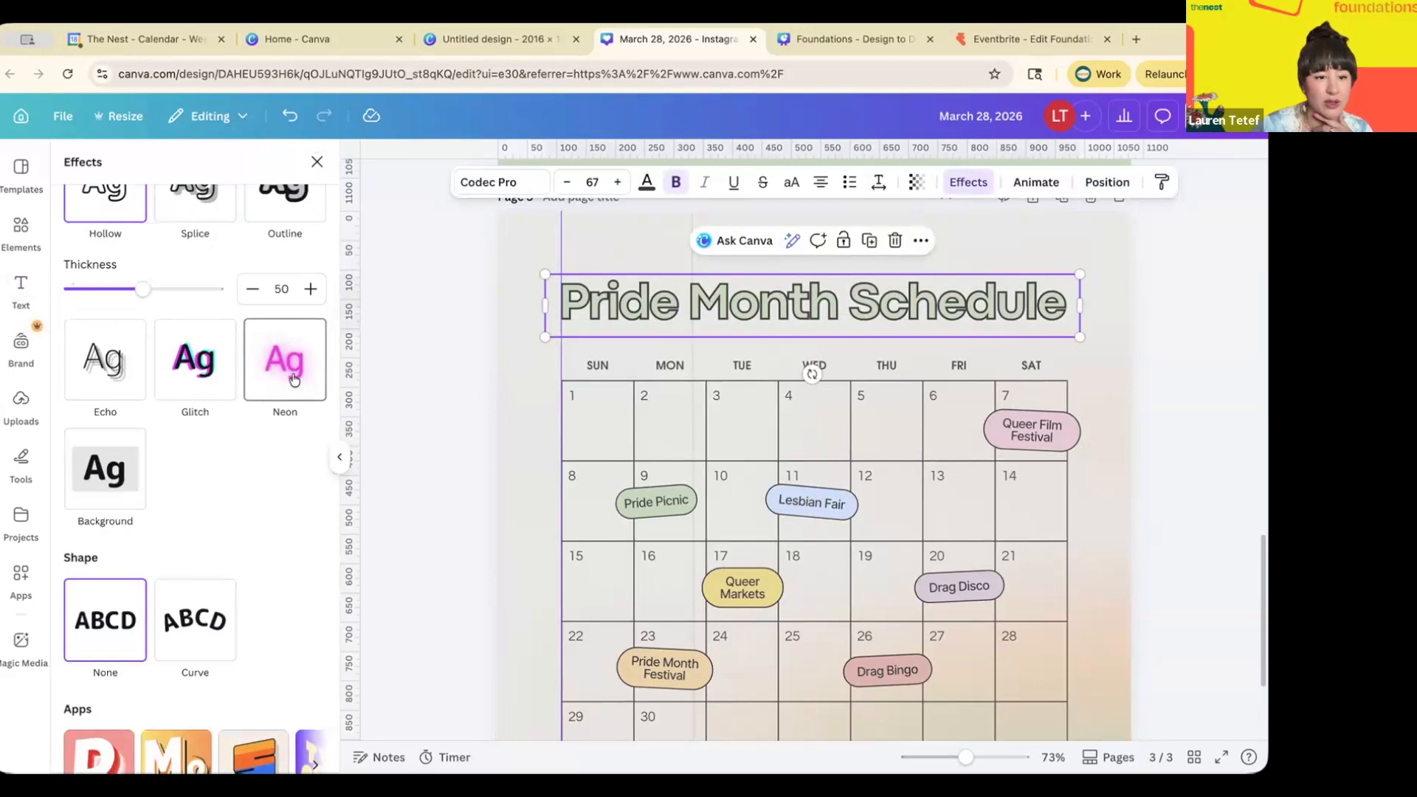
scroll(284, 369, "up", 2)
scroll(293, 374, "up", 3)
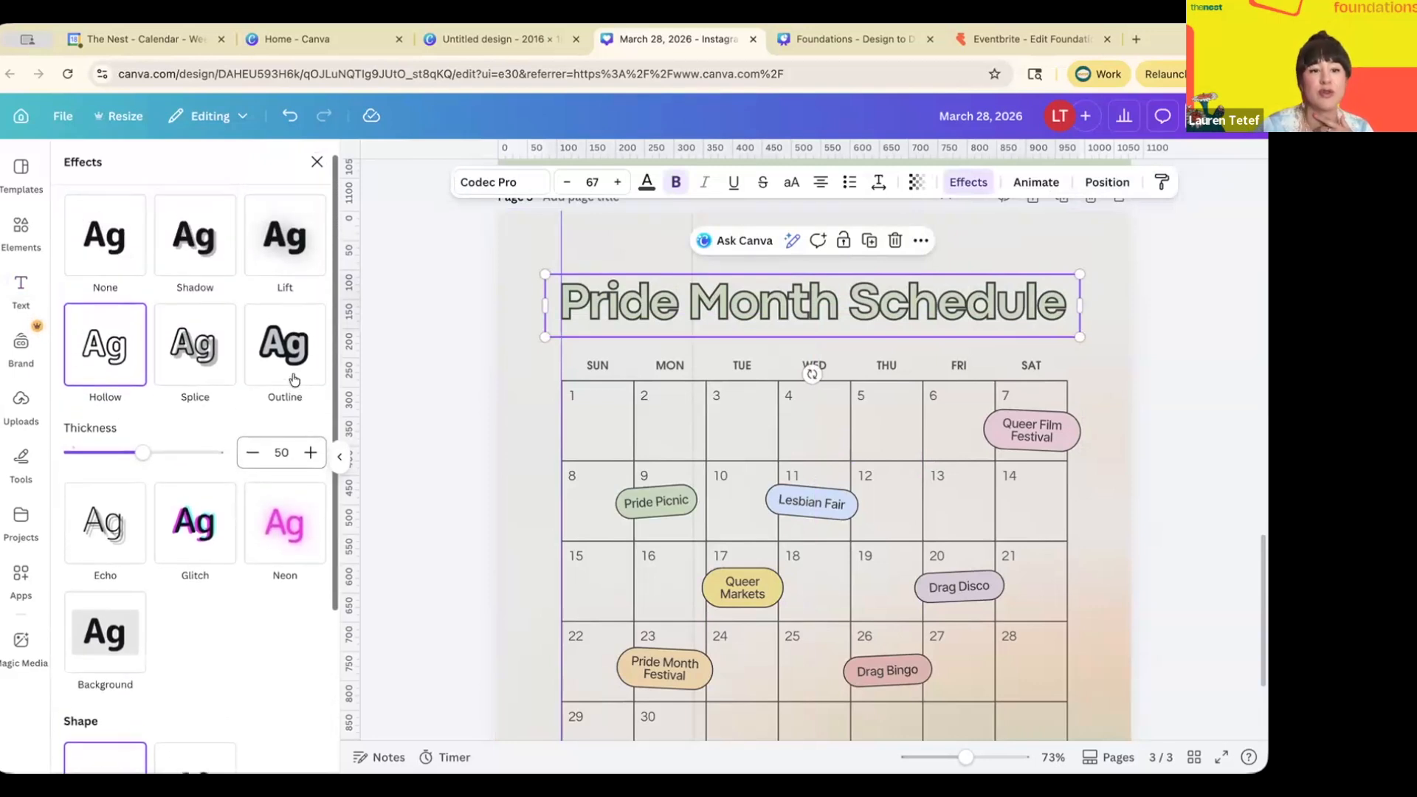
scroll(293, 378, "down", 1)
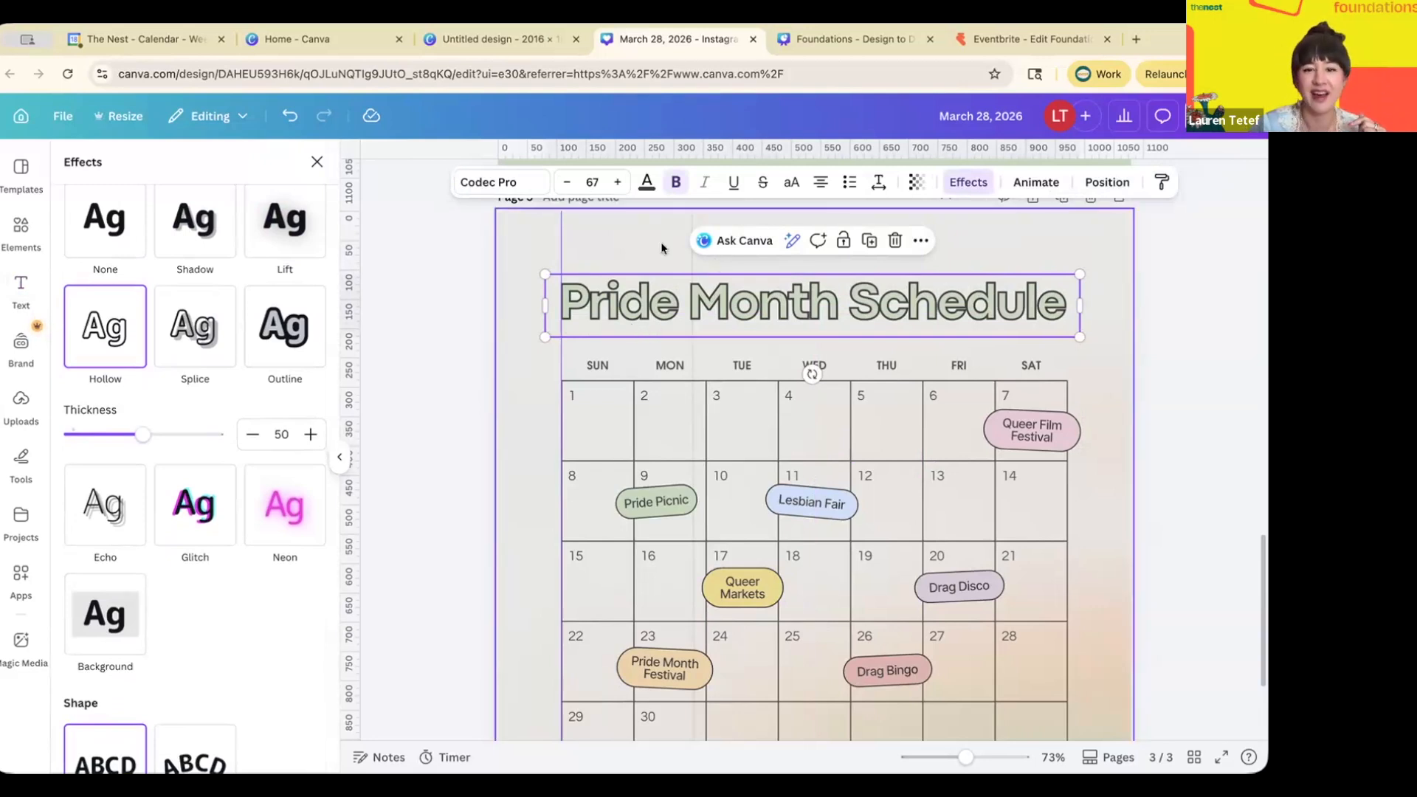
scroll(653, 276, "up", 10)
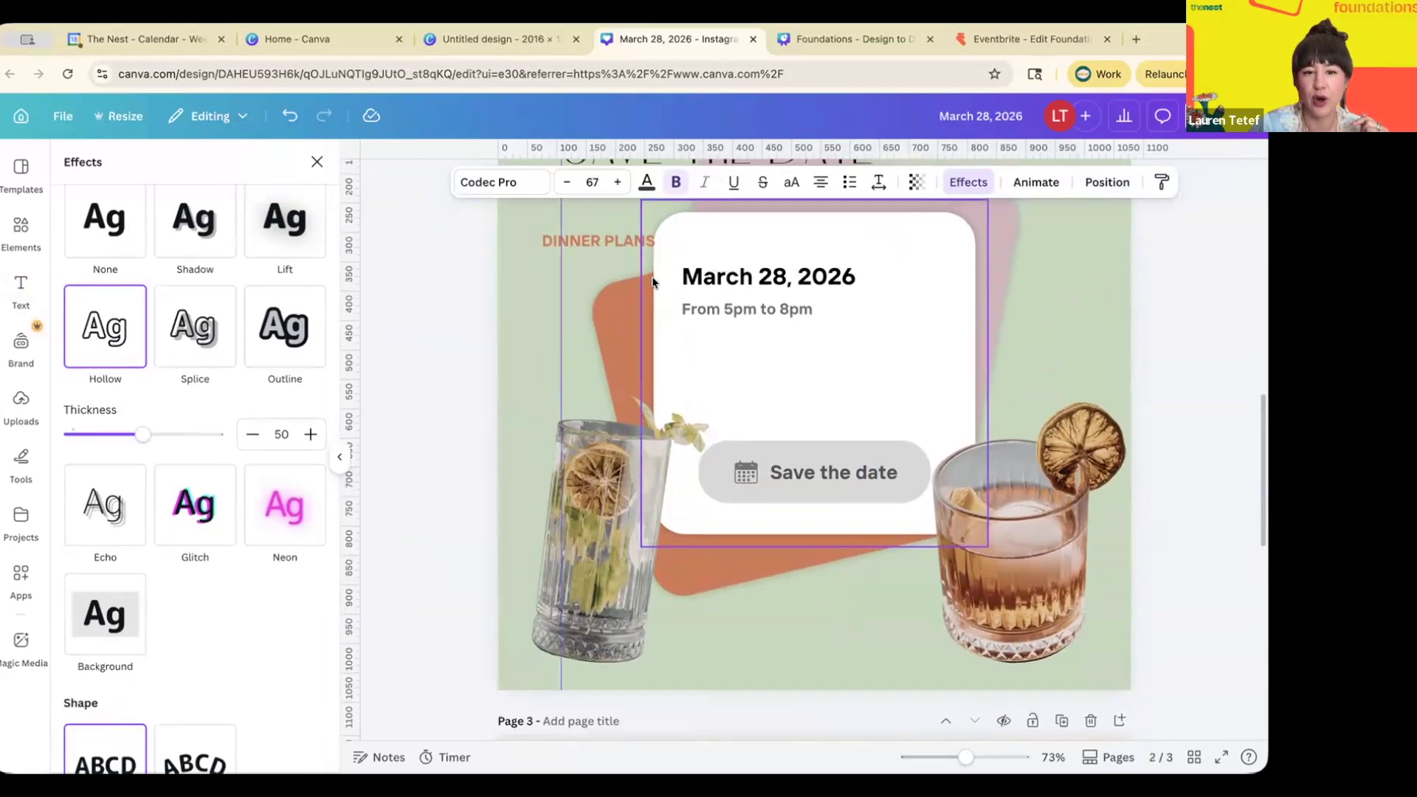
scroll(652, 276, "up", 2)
scroll(653, 276, "down", 3)
- Open the Edit image tools for page 2's tall cut-out glass and browse them
left_click(611, 430)
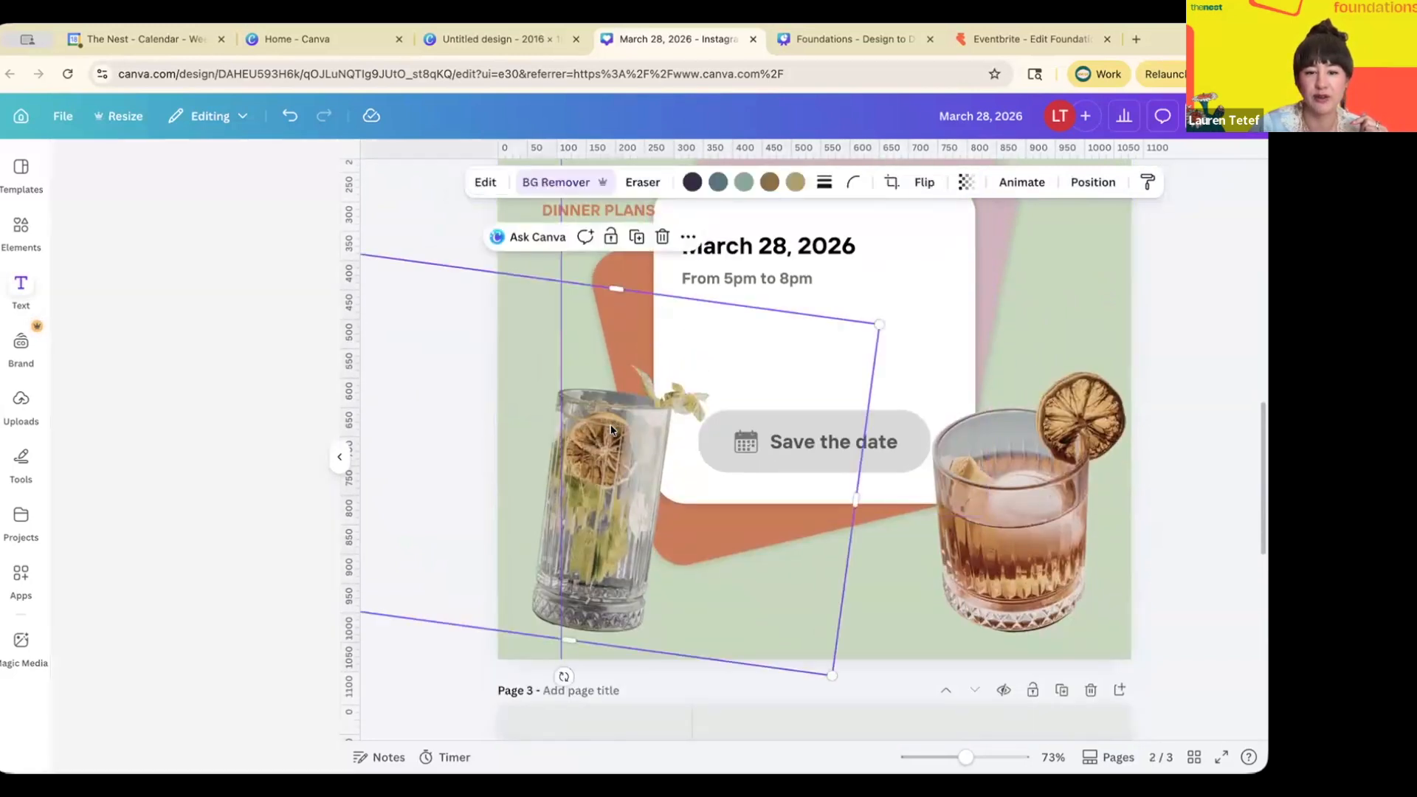
left_click(486, 183)
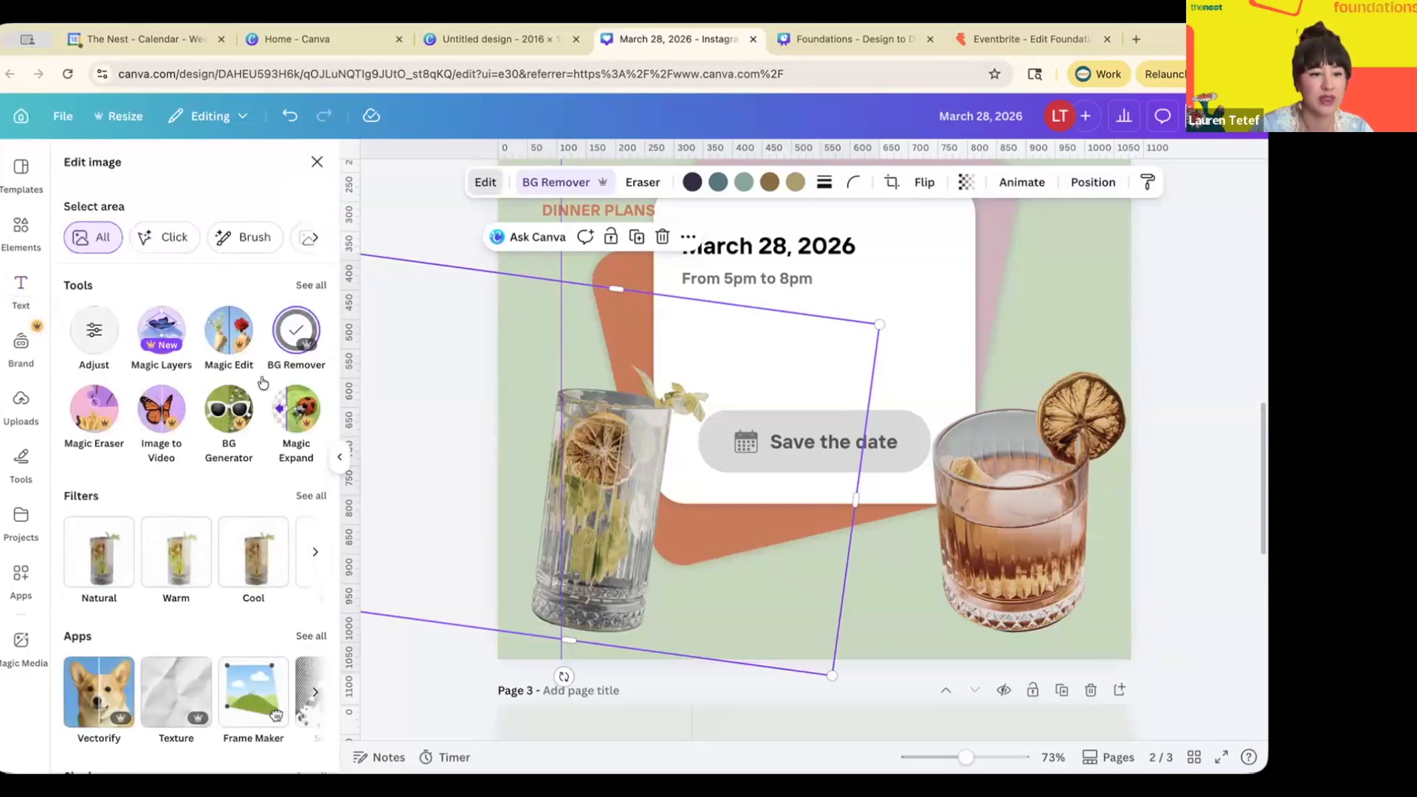
scroll(262, 380, "down", 3)
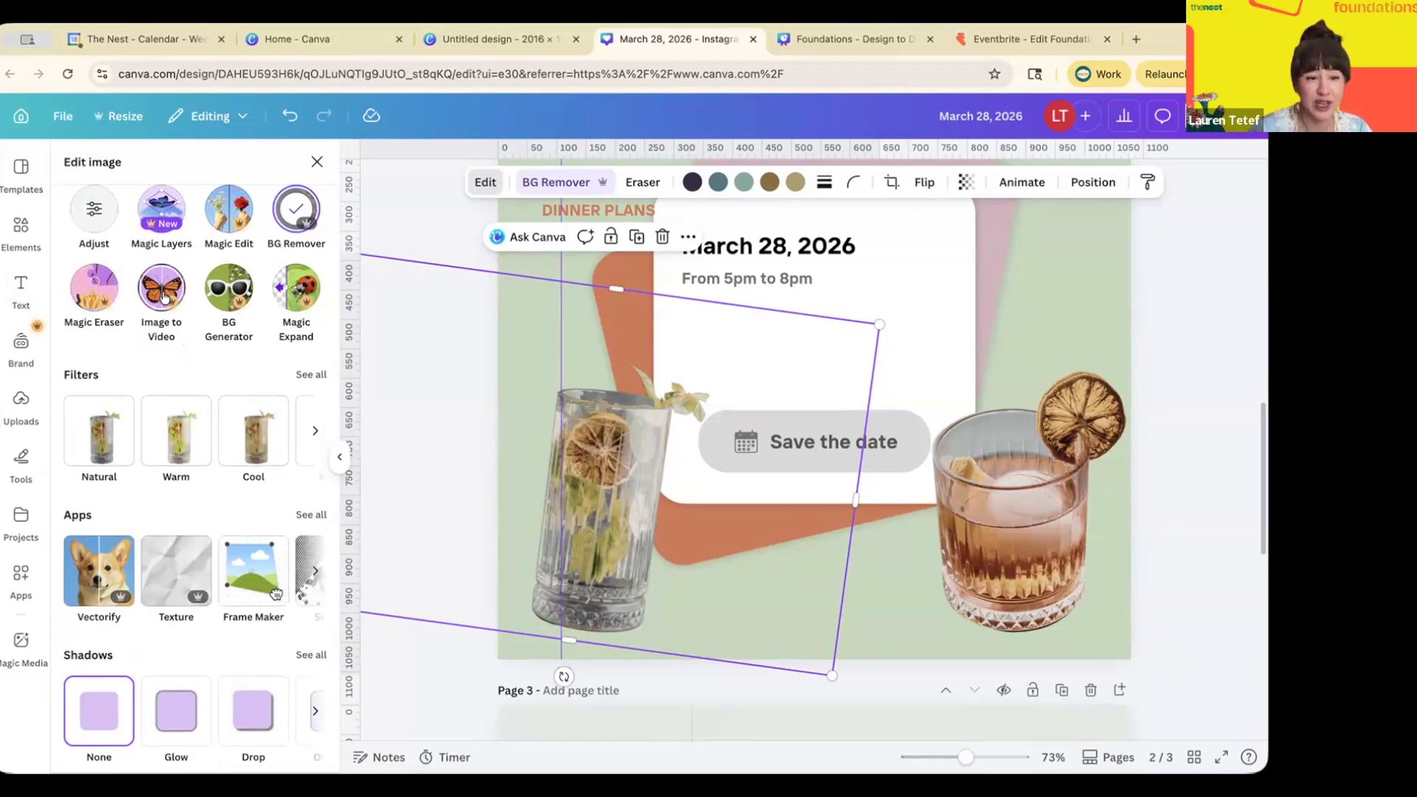
scroll(221, 294, "up", 1)
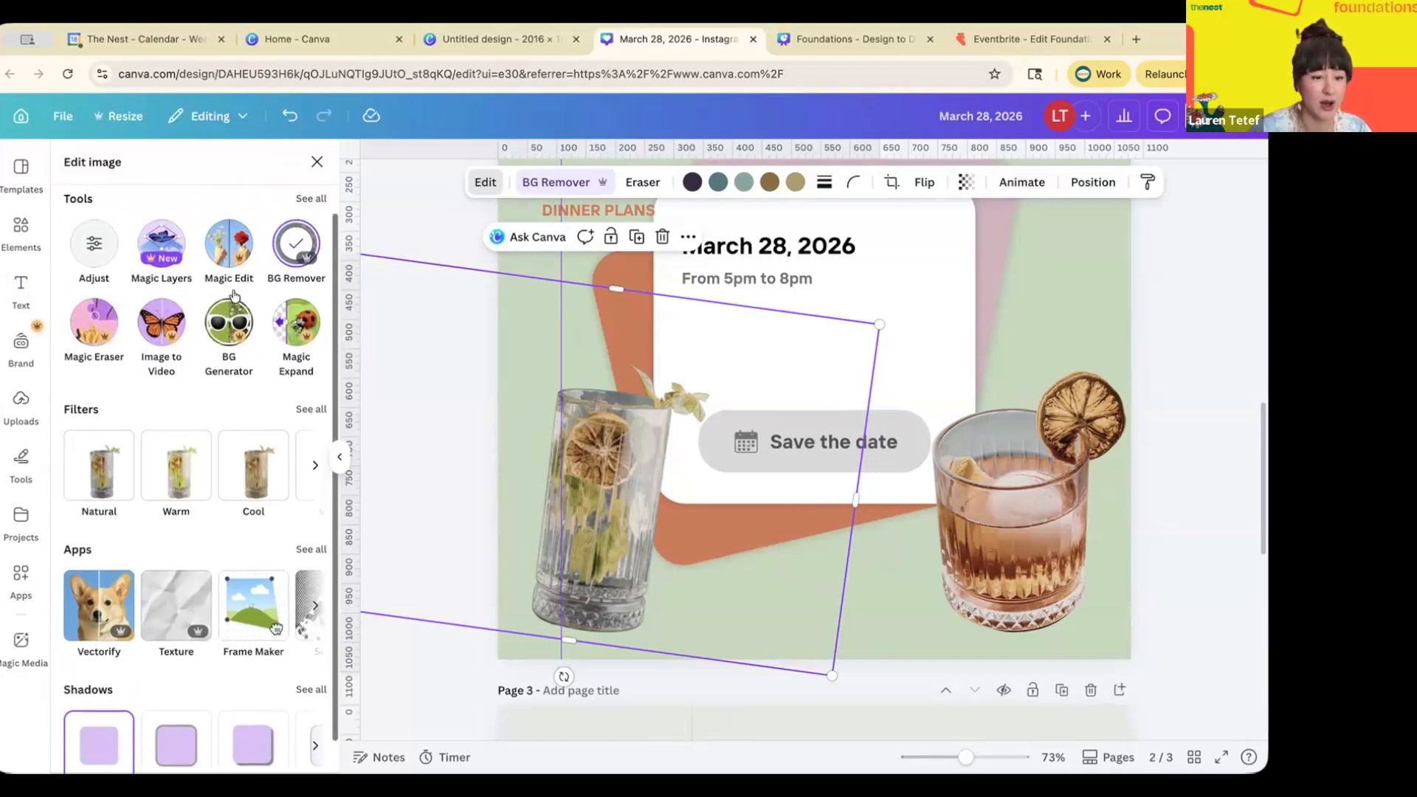
scroll(192, 491, "up", 2)
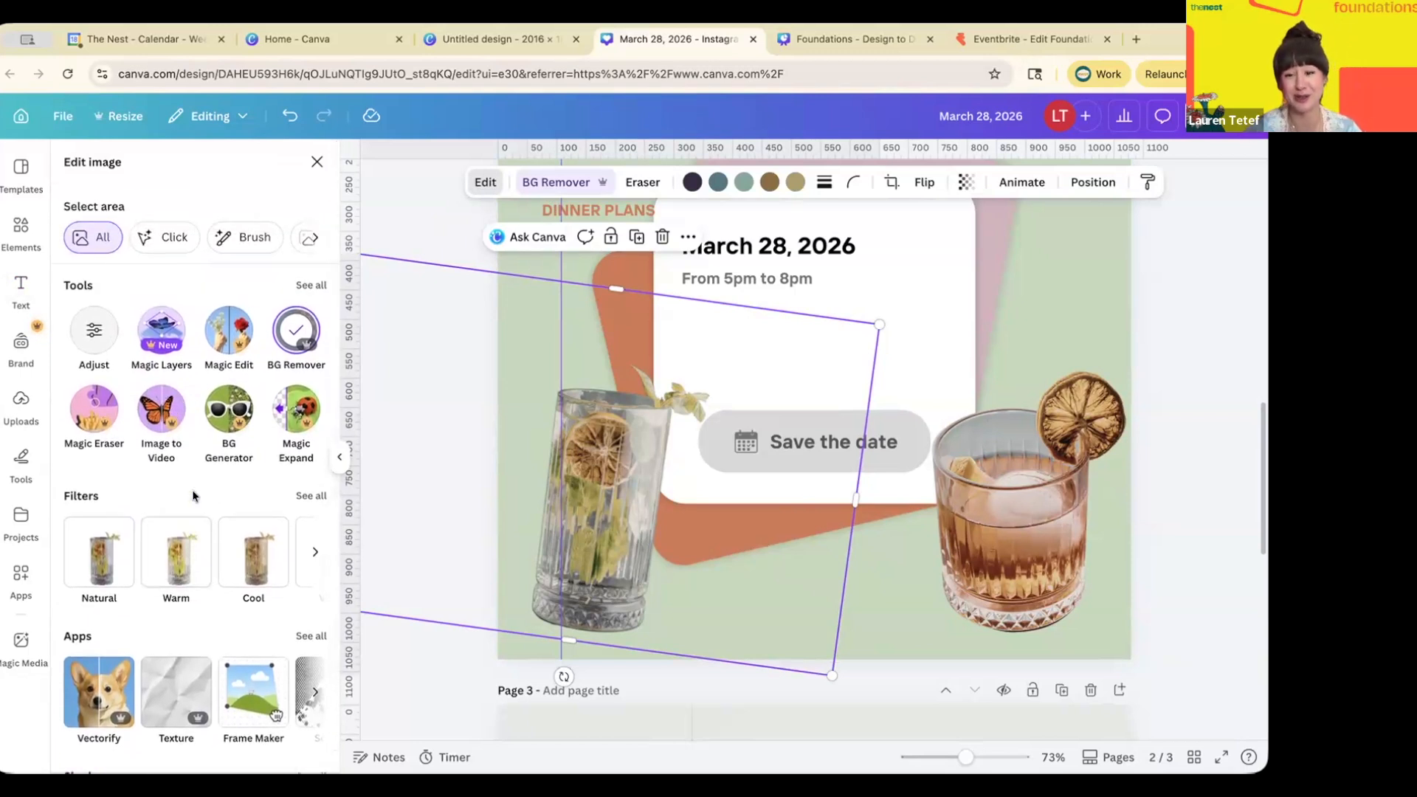
- Add a blank fourth page to the design
left_click(1057, 279)
scroll(716, 413, "down", 5)
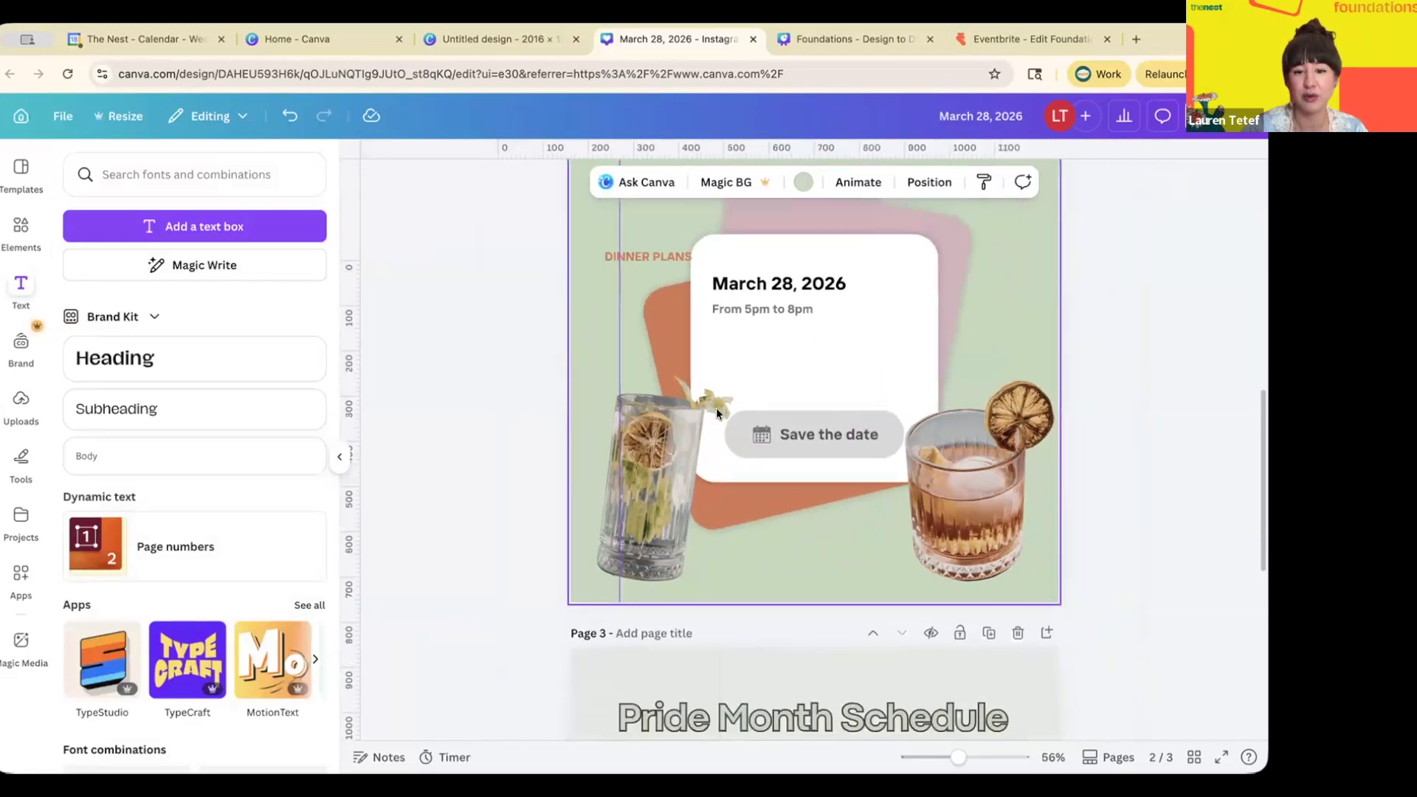
scroll(716, 407, "down", 5)
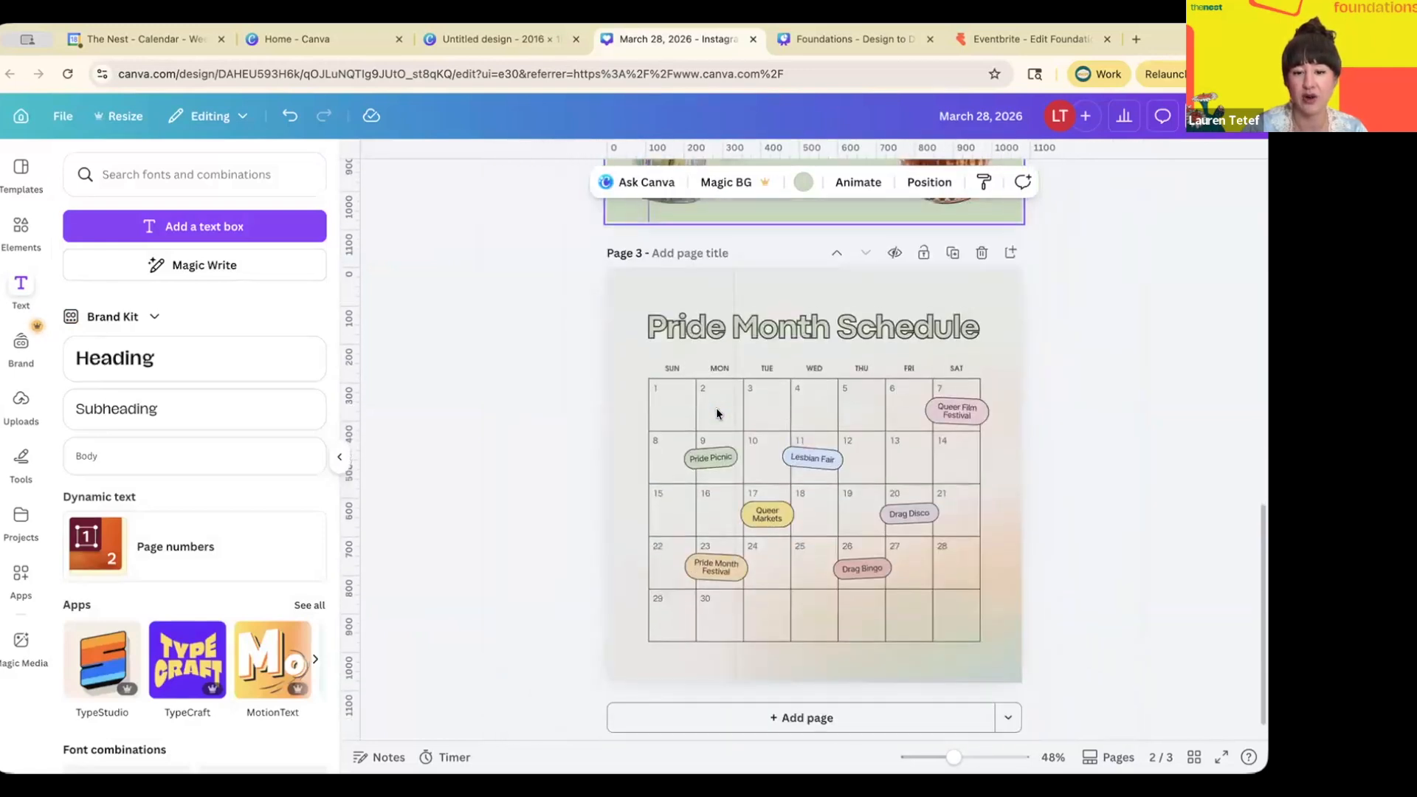
left_click(720, 713)
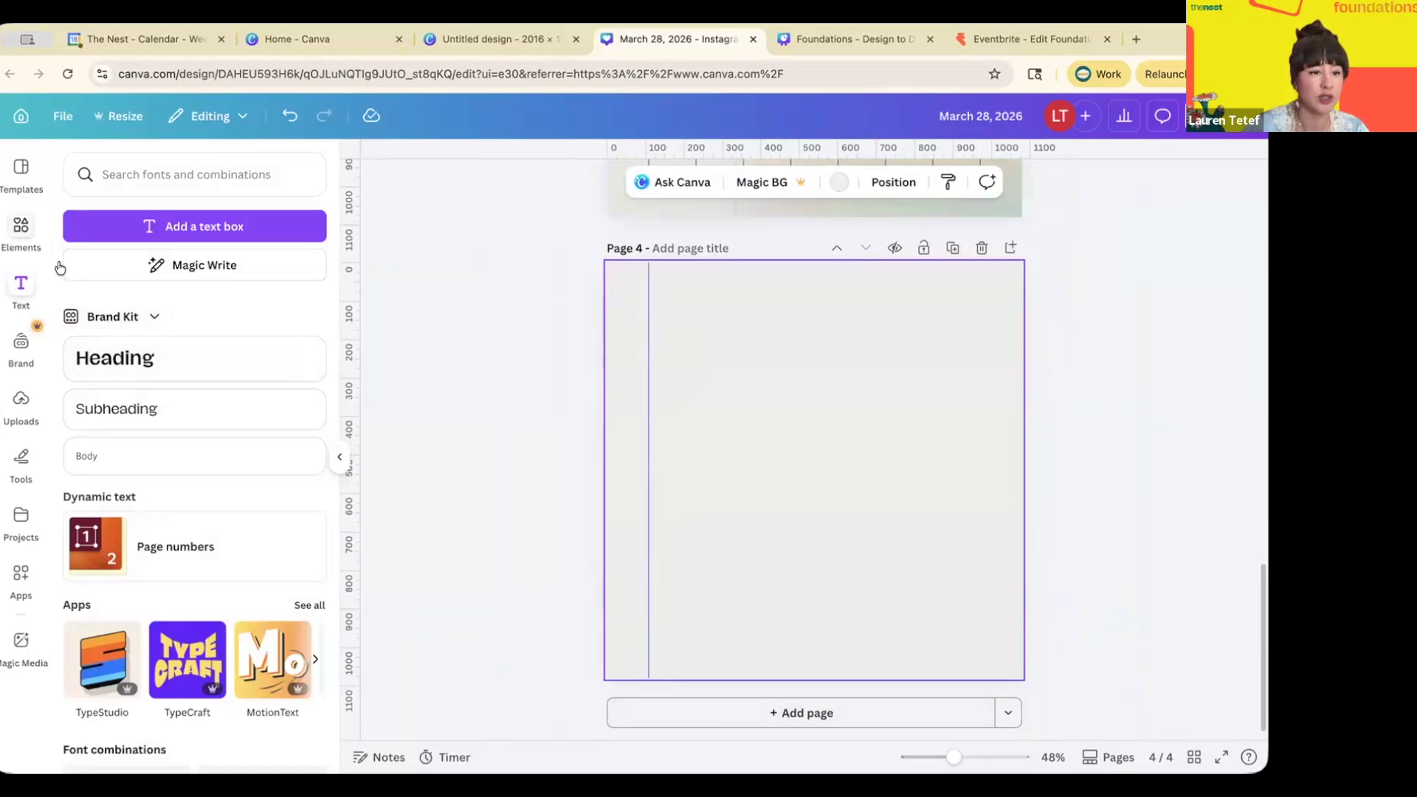
- Place the uploaded Canva home-screen screenshot on page 4
left_click(20, 405)
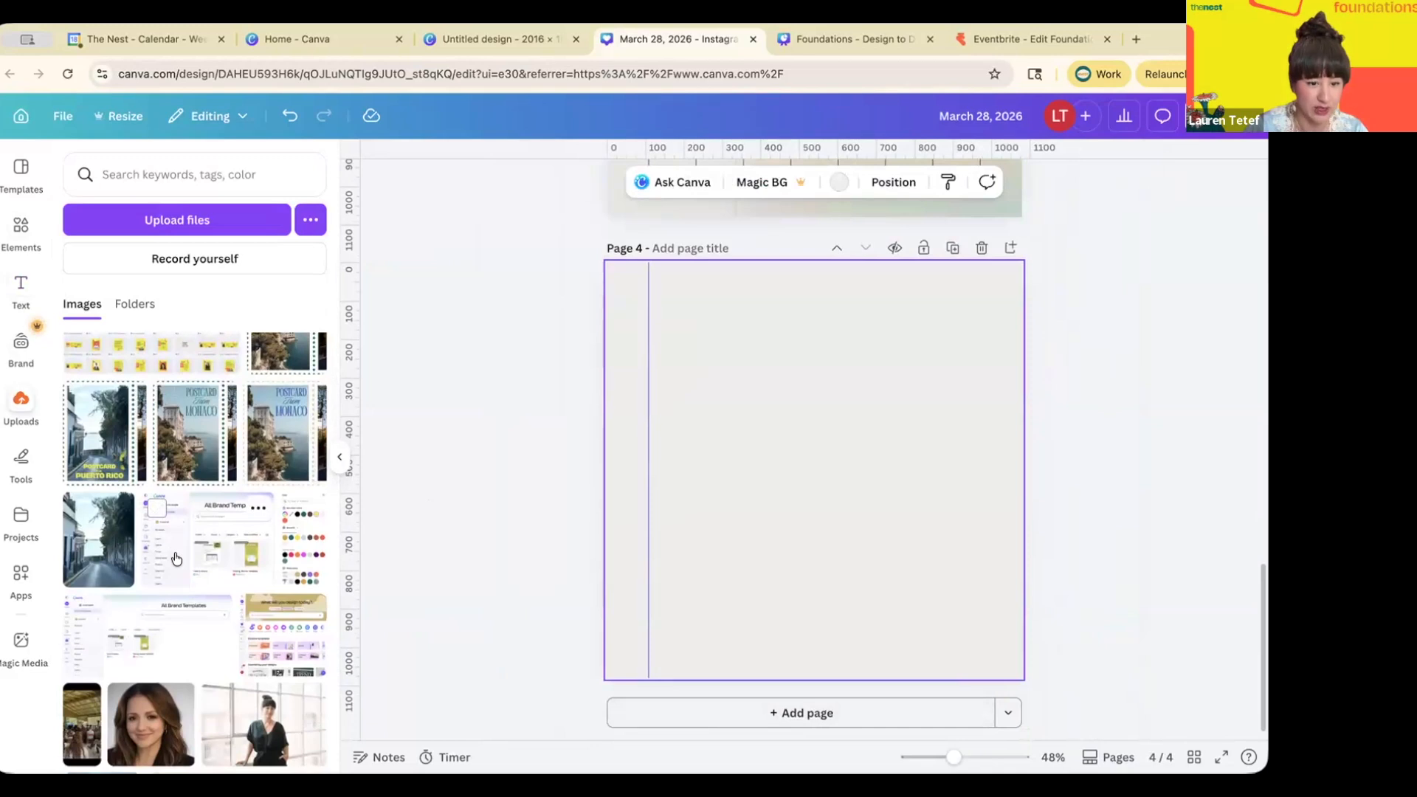
left_click(270, 644)
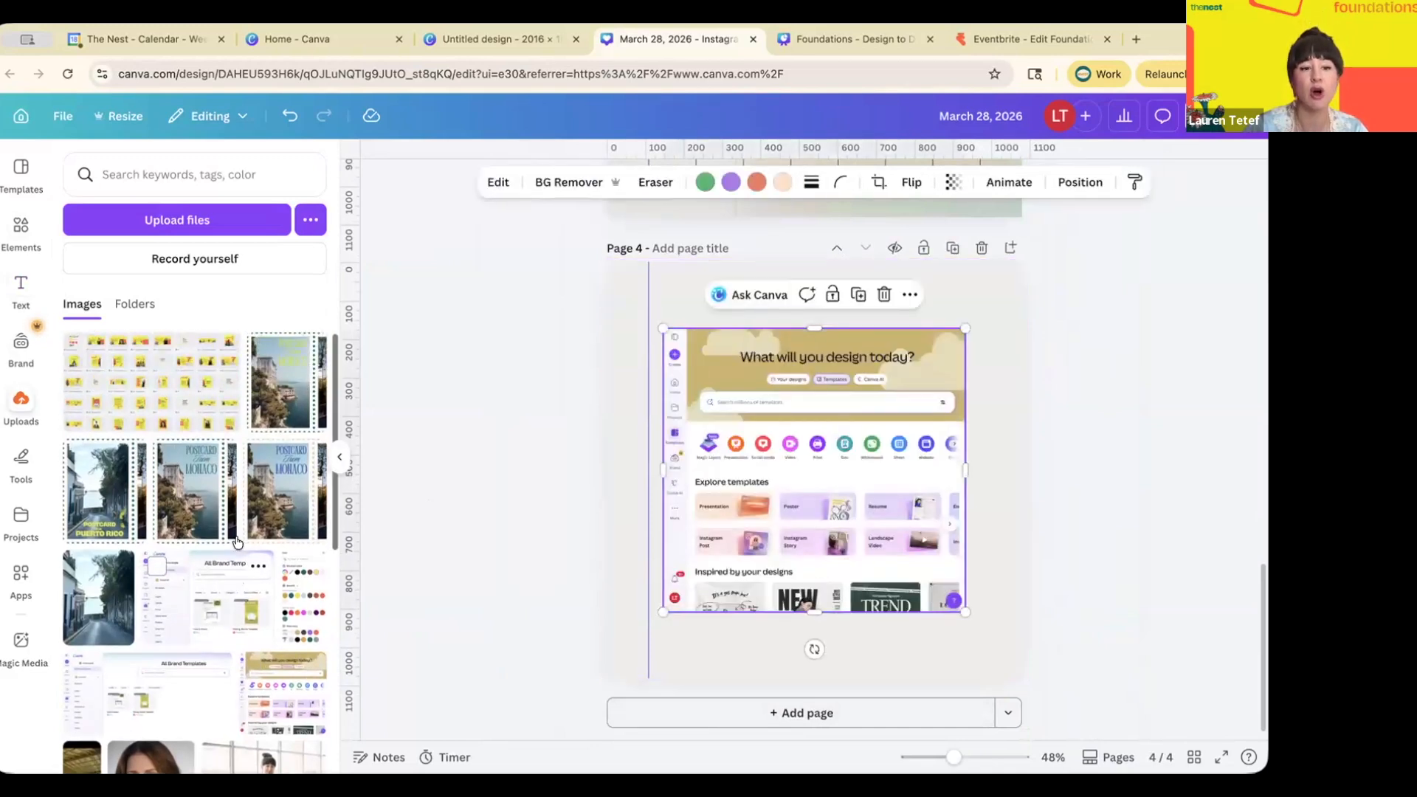
scroll(236, 542, "down", 1)
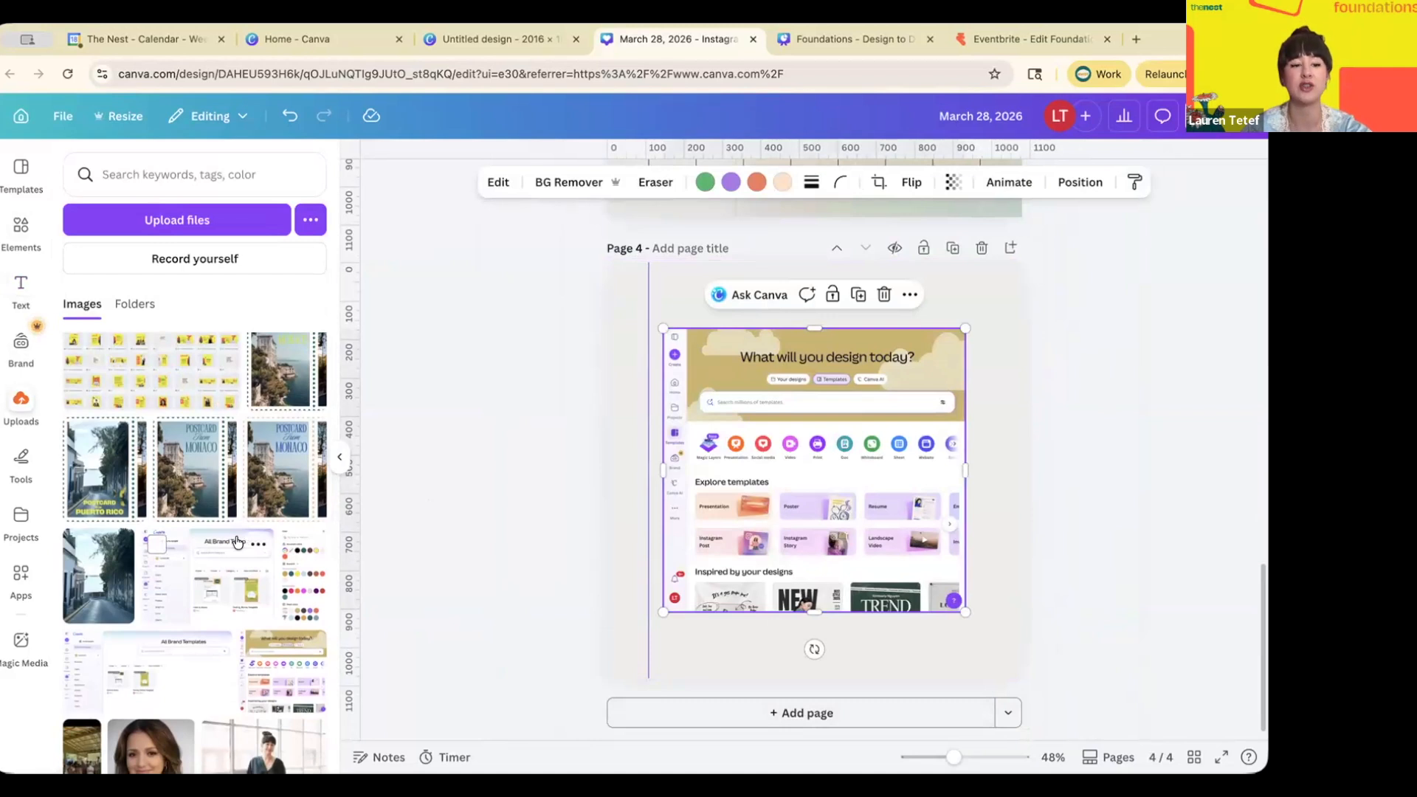
scroll(237, 543, "up", 1)
scroll(237, 543, "down", 1)
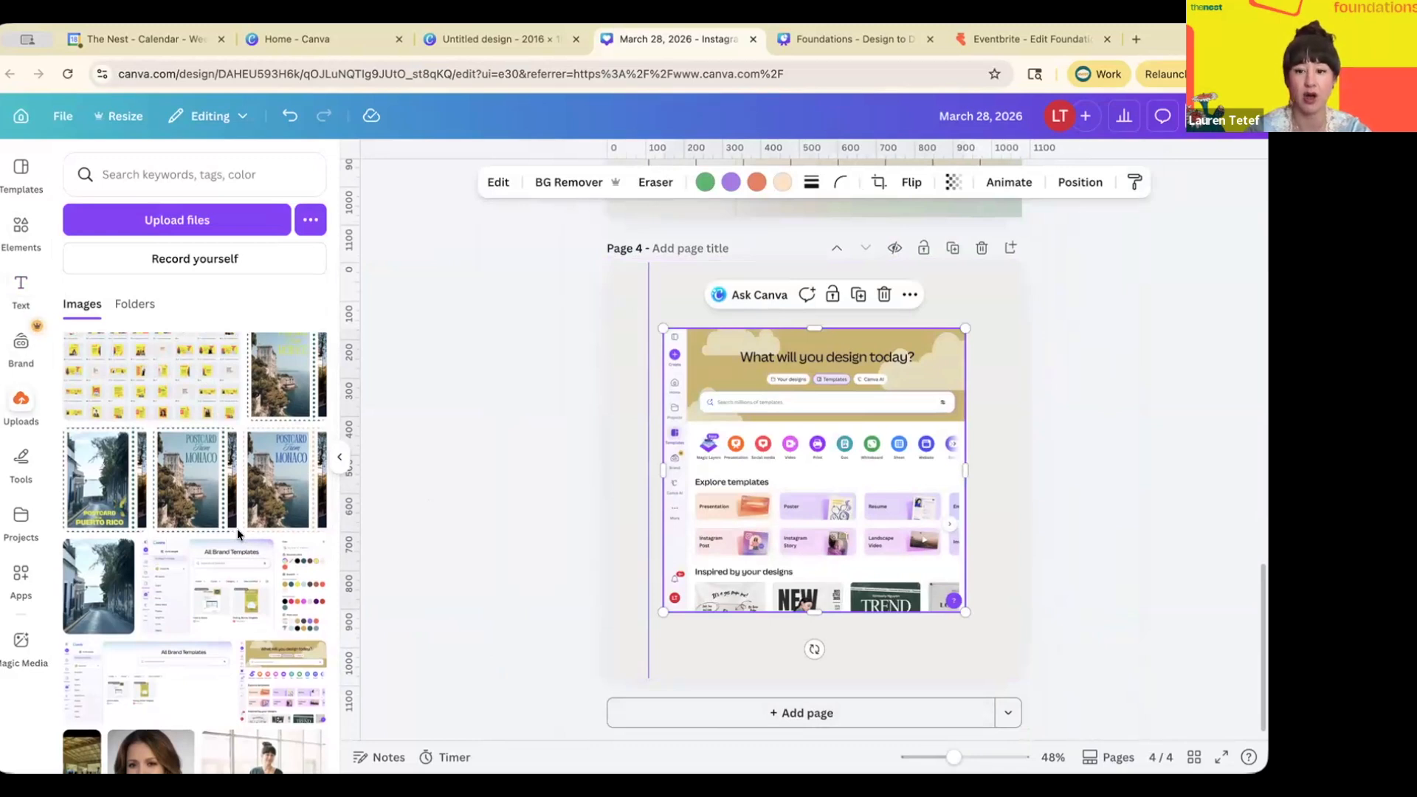
scroll(237, 528, "down", 10)
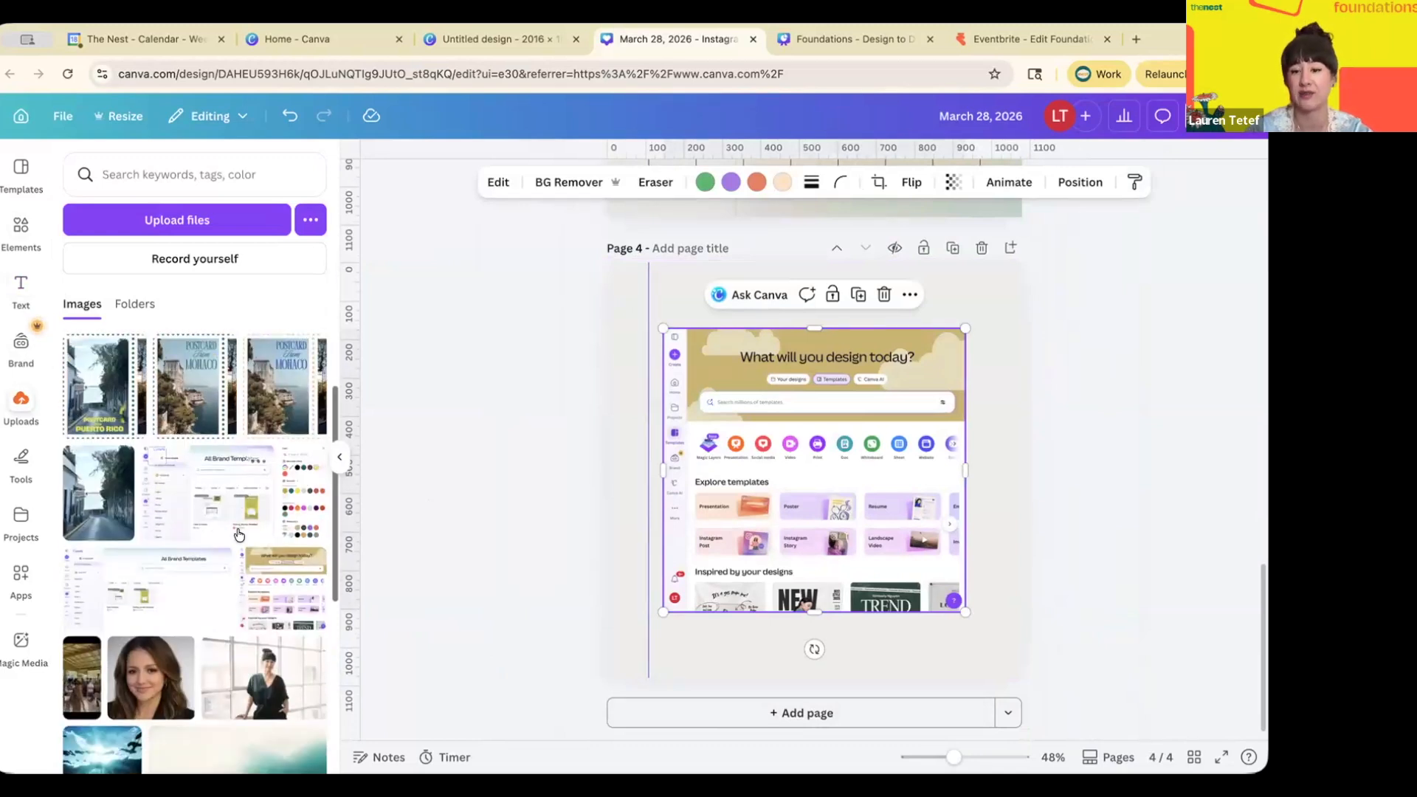
scroll(237, 528, "down", 3)
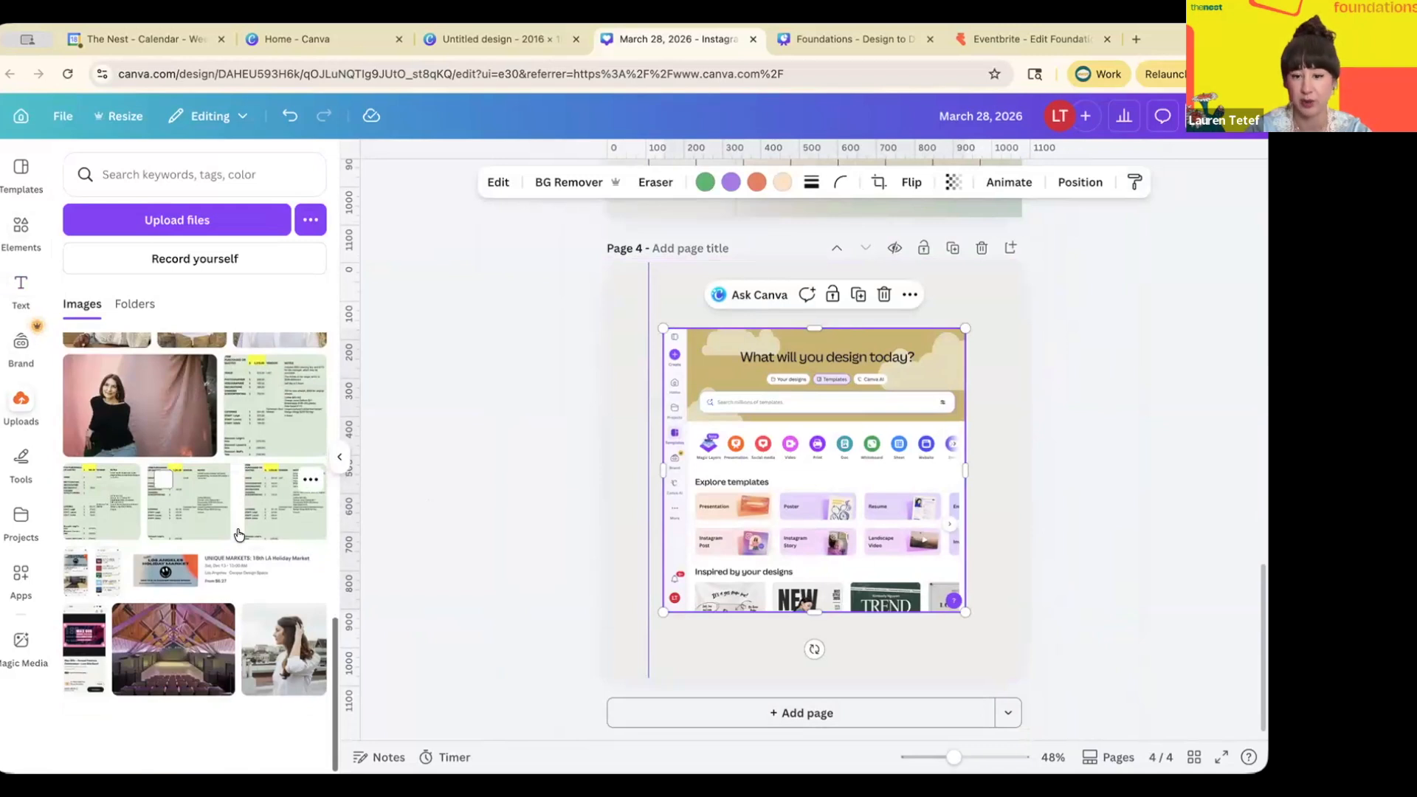
scroll(238, 535, "up", 15)
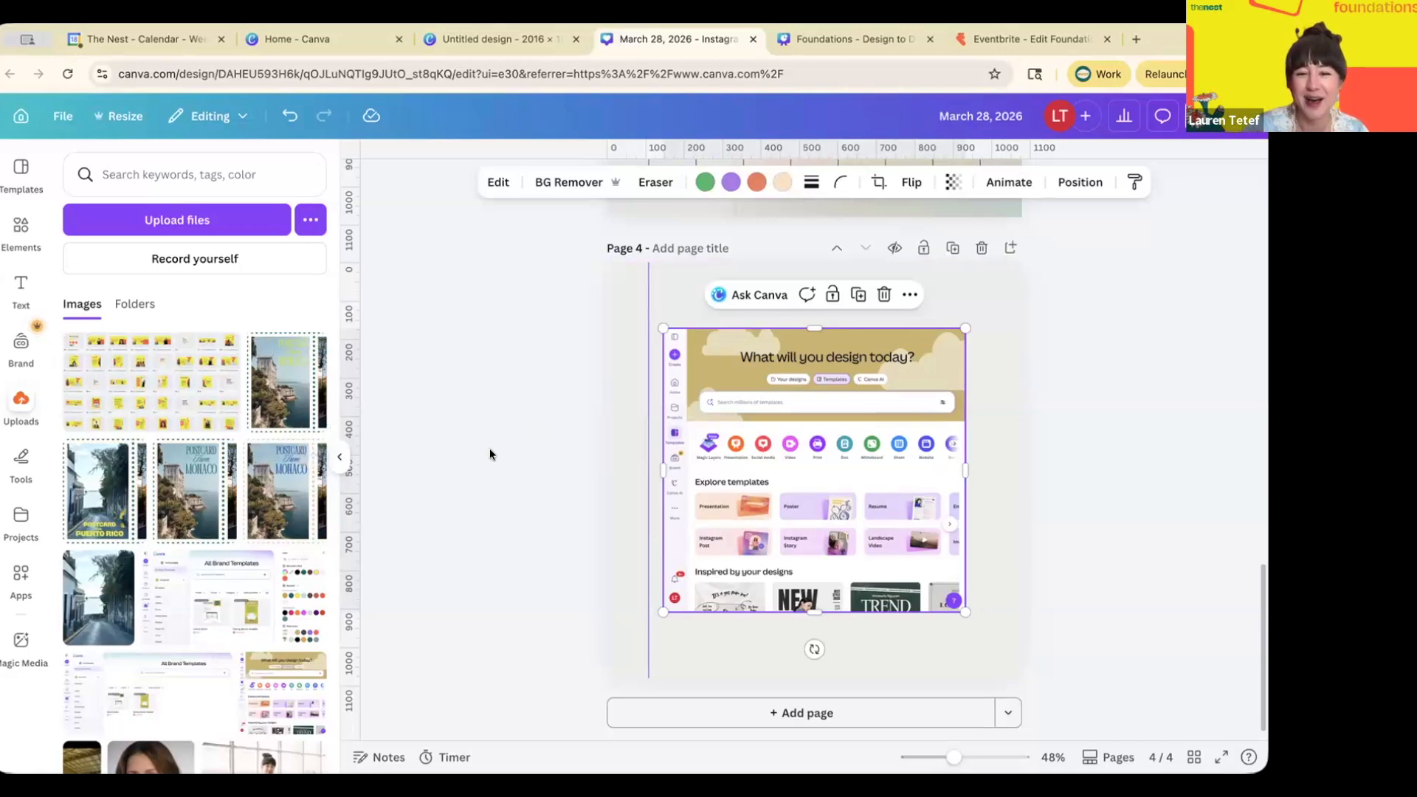
- Enlarge the home-screen screenshot to fill page 4, centre it, and bring up its Edit image tools
scroll(669, 406, "up", 5)
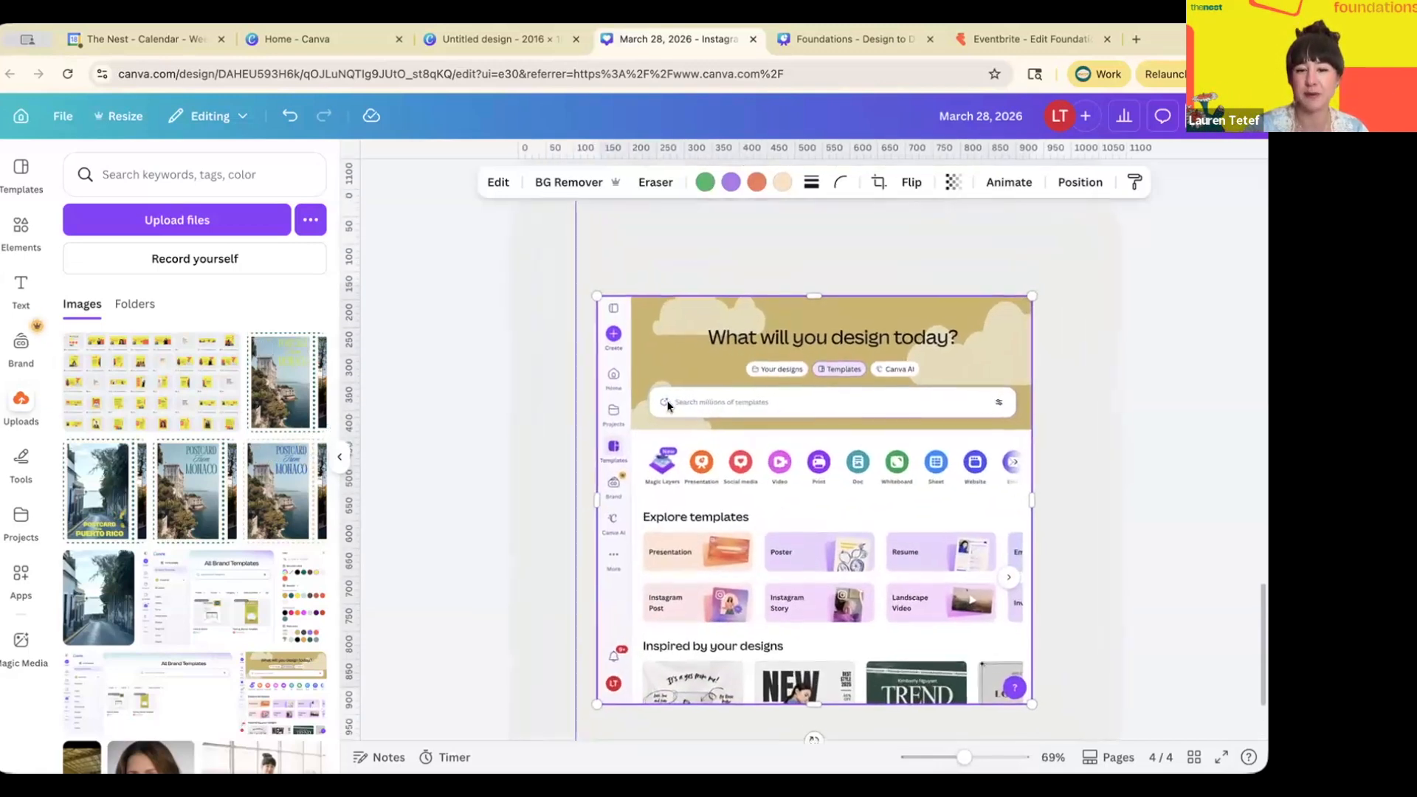
left_click_drag(688, 392, 710, 380)
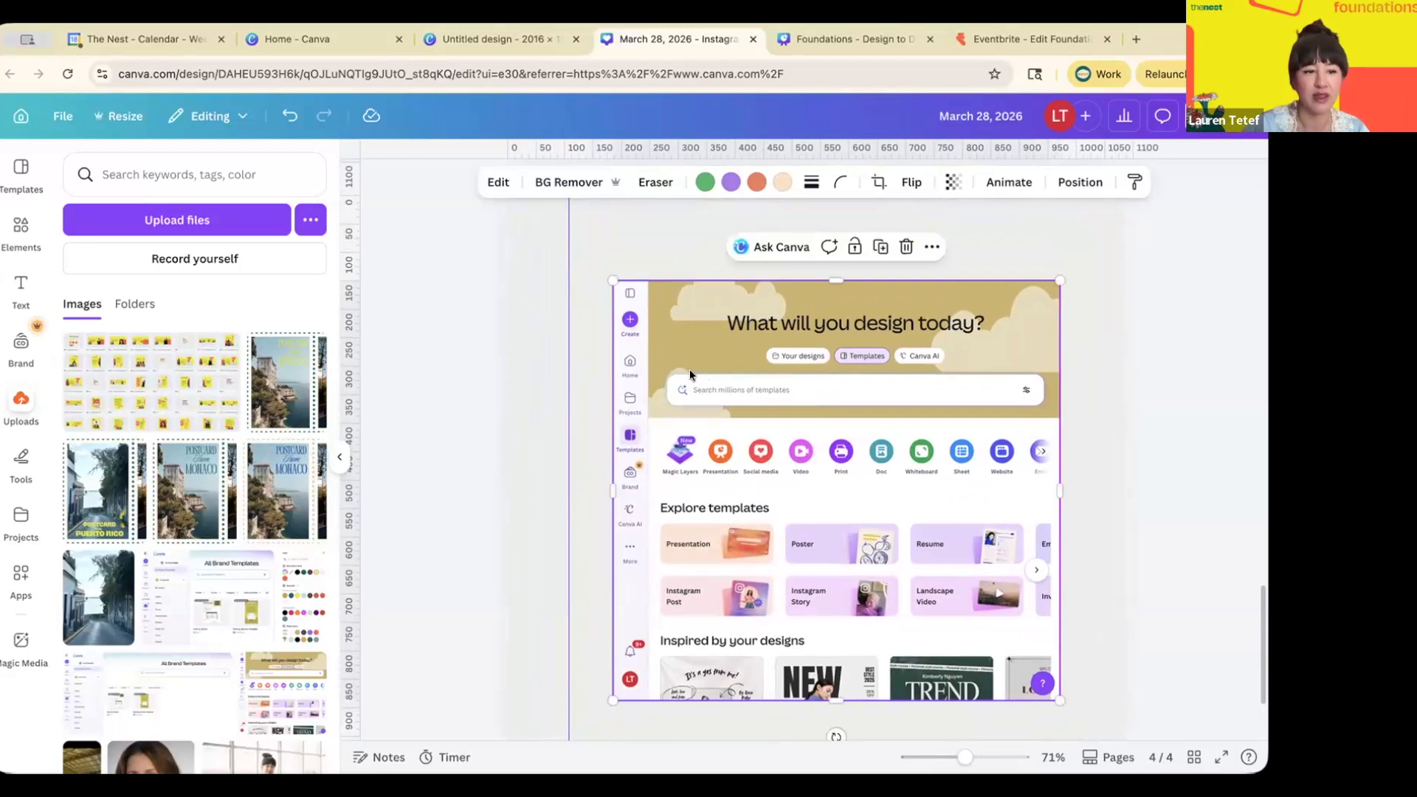
scroll(692, 307, "down", 5)
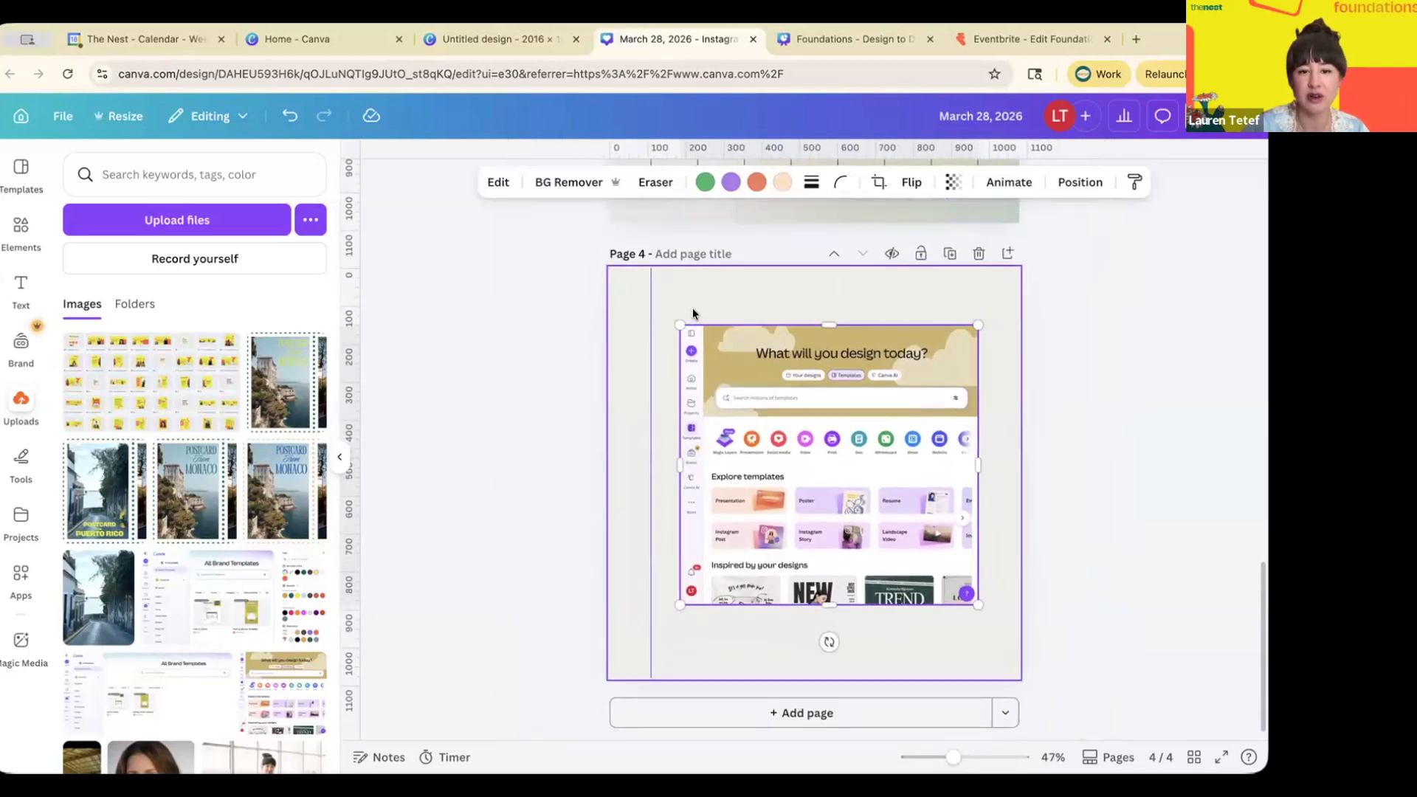
left_click_drag(684, 318, 597, 276)
left_click_drag(979, 614, 1021, 646)
left_click_drag(666, 335, 666, 352)
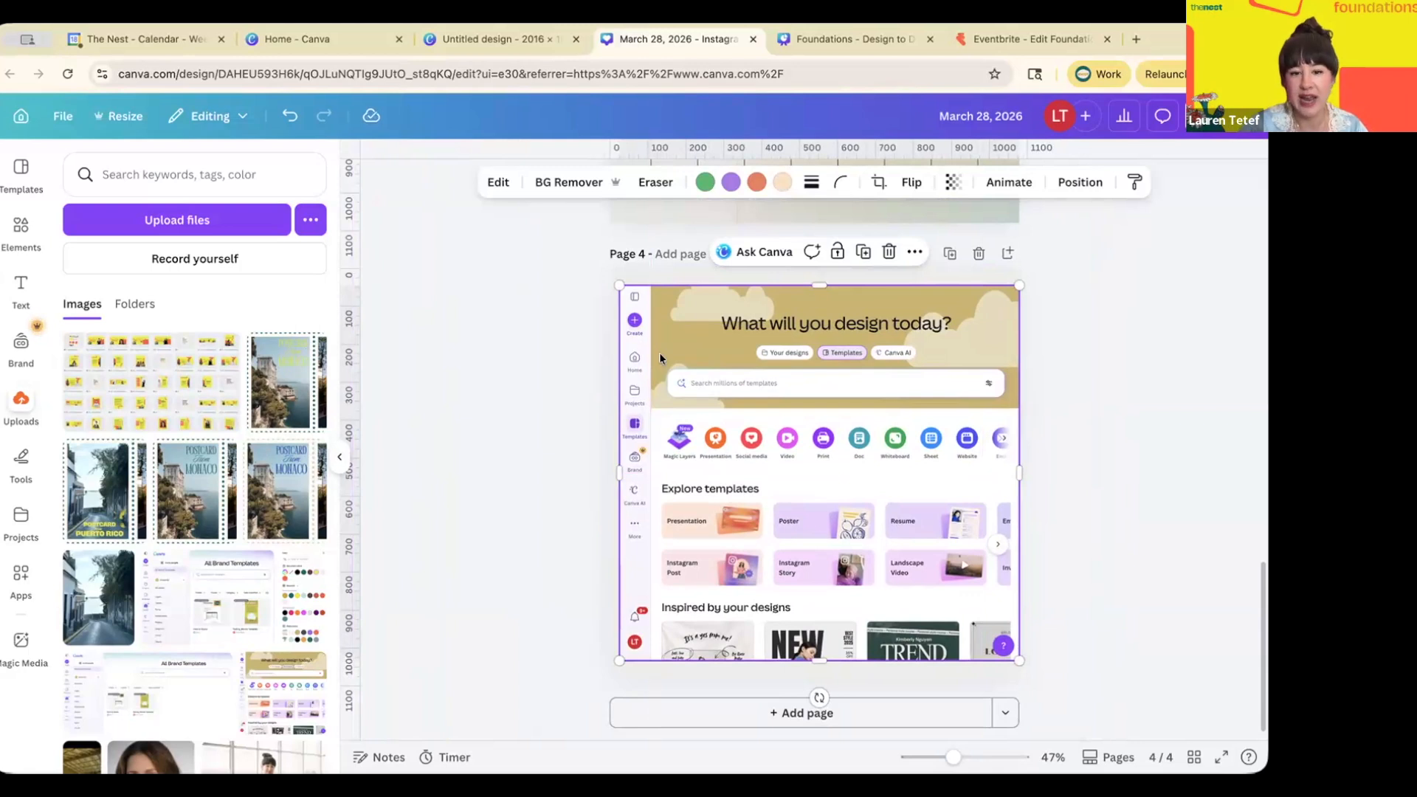
scroll(659, 352, "up", 5)
scroll(659, 353, "down", 2)
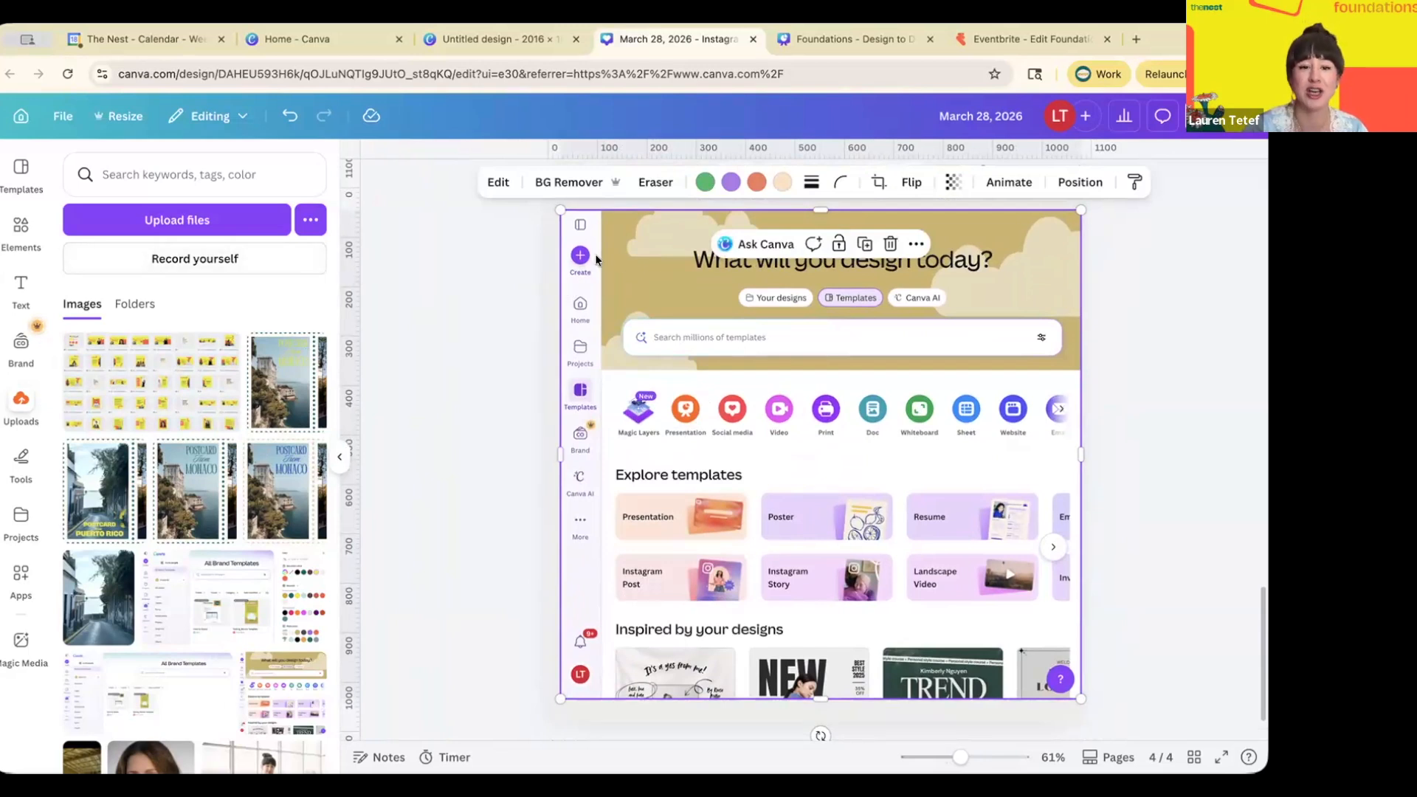
left_click(498, 182)
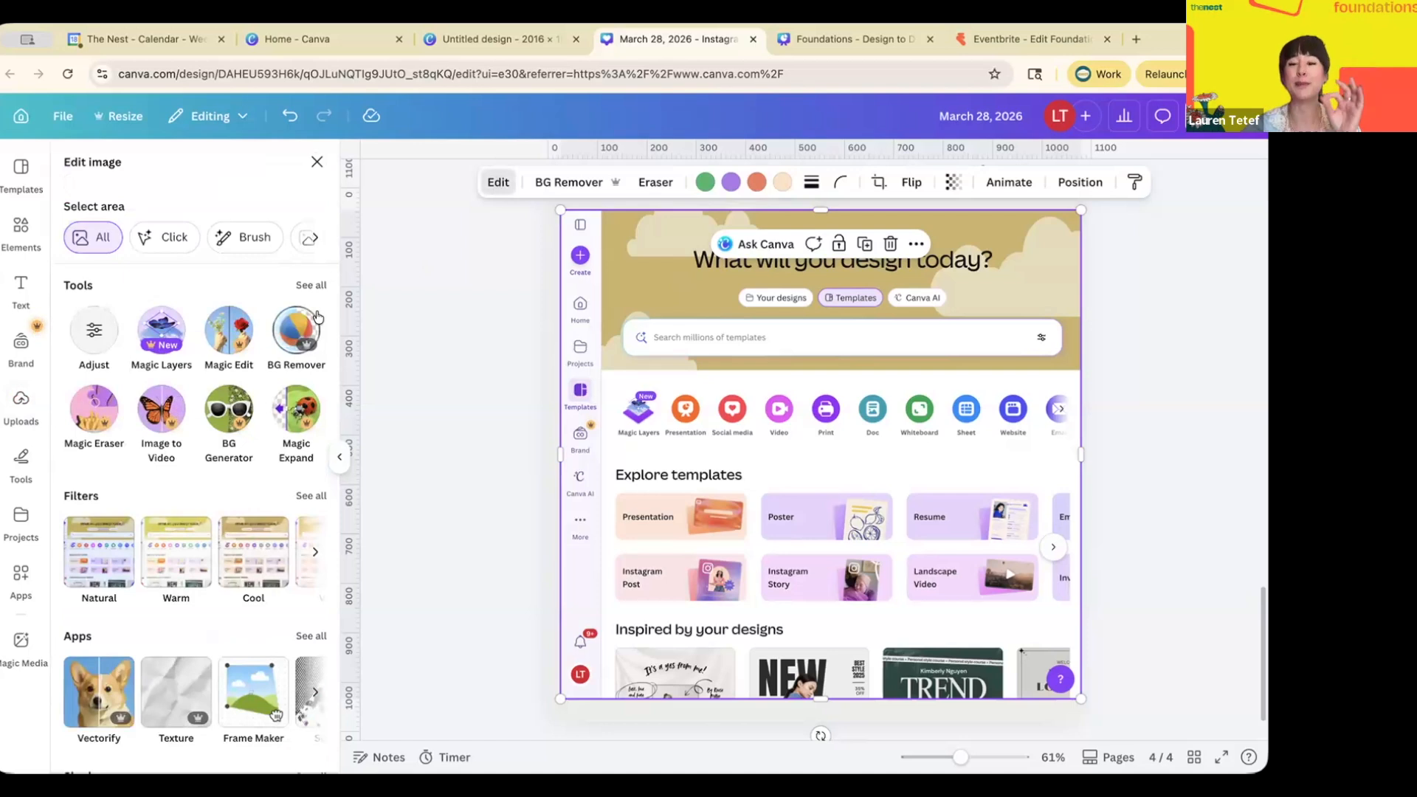
- Run Magic Layers on the screenshot, then deselect it once processing finishes
left_click(164, 328)
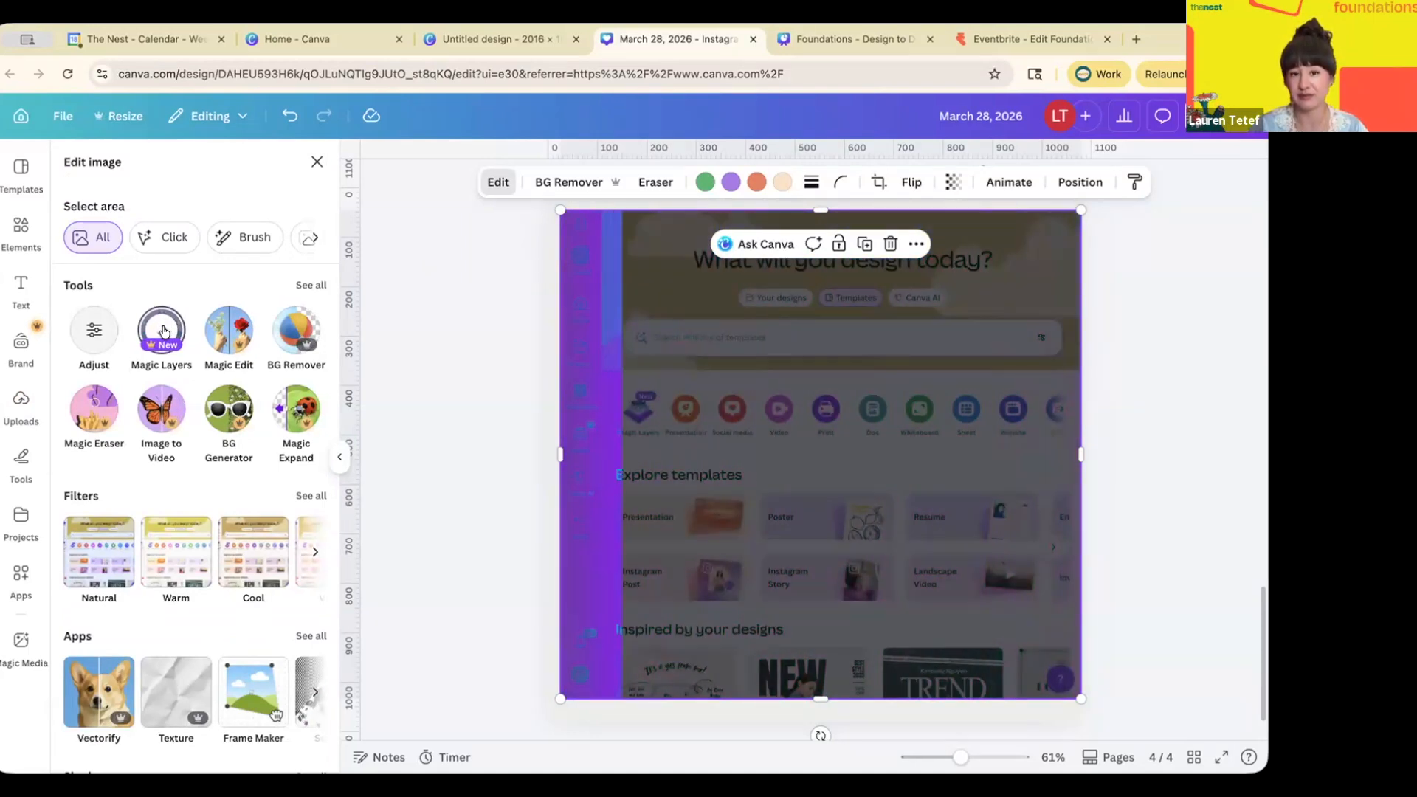
left_click(383, 440)
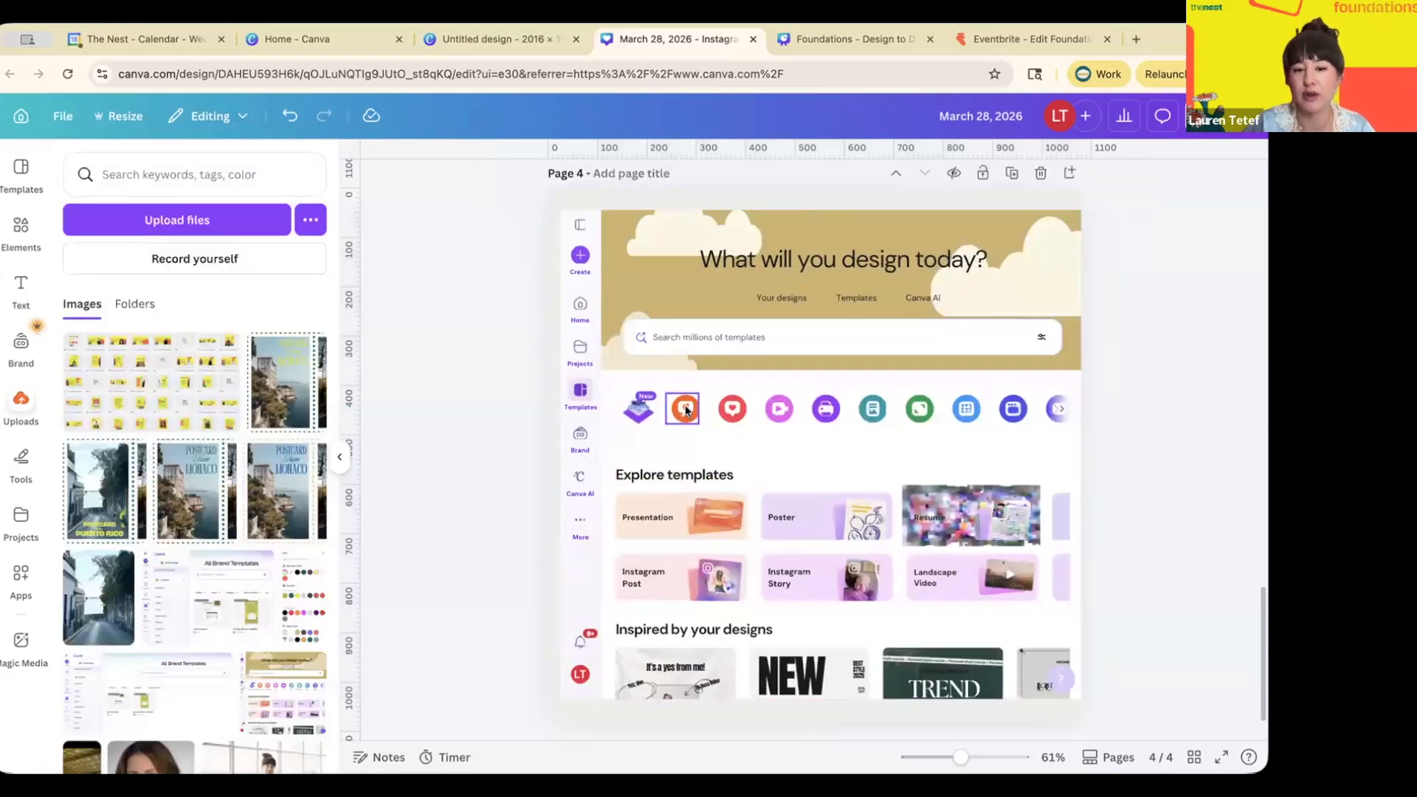
- Move the orange, red heart and purple New icon layers down below their row
scroll(690, 419, "up", 3)
left_click_drag(658, 411, 656, 449)
left_click_drag(715, 408, 715, 451)
left_click_drag(612, 421, 600, 458)
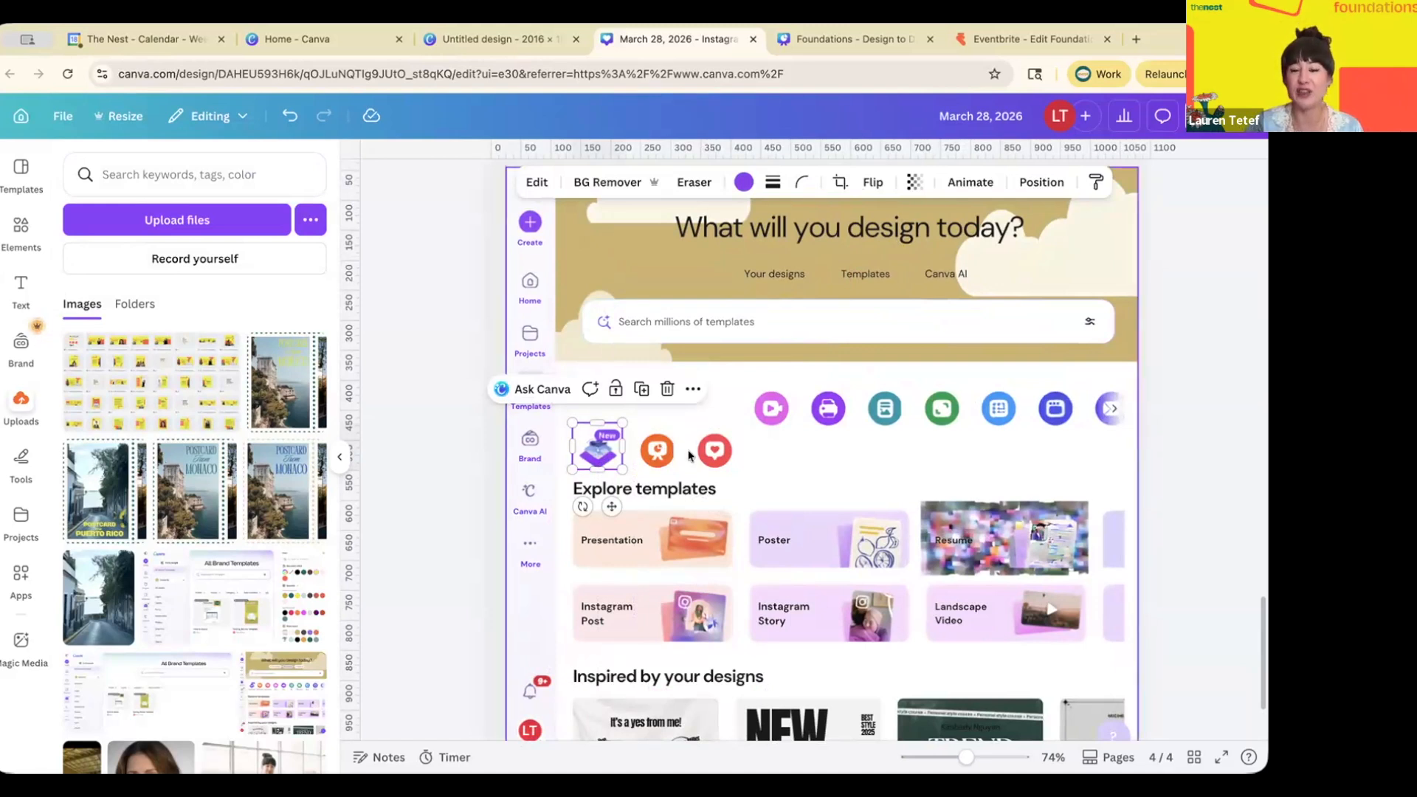
- Add a blank fifth page to the Instagram post
scroll(688, 450, "down", 2)
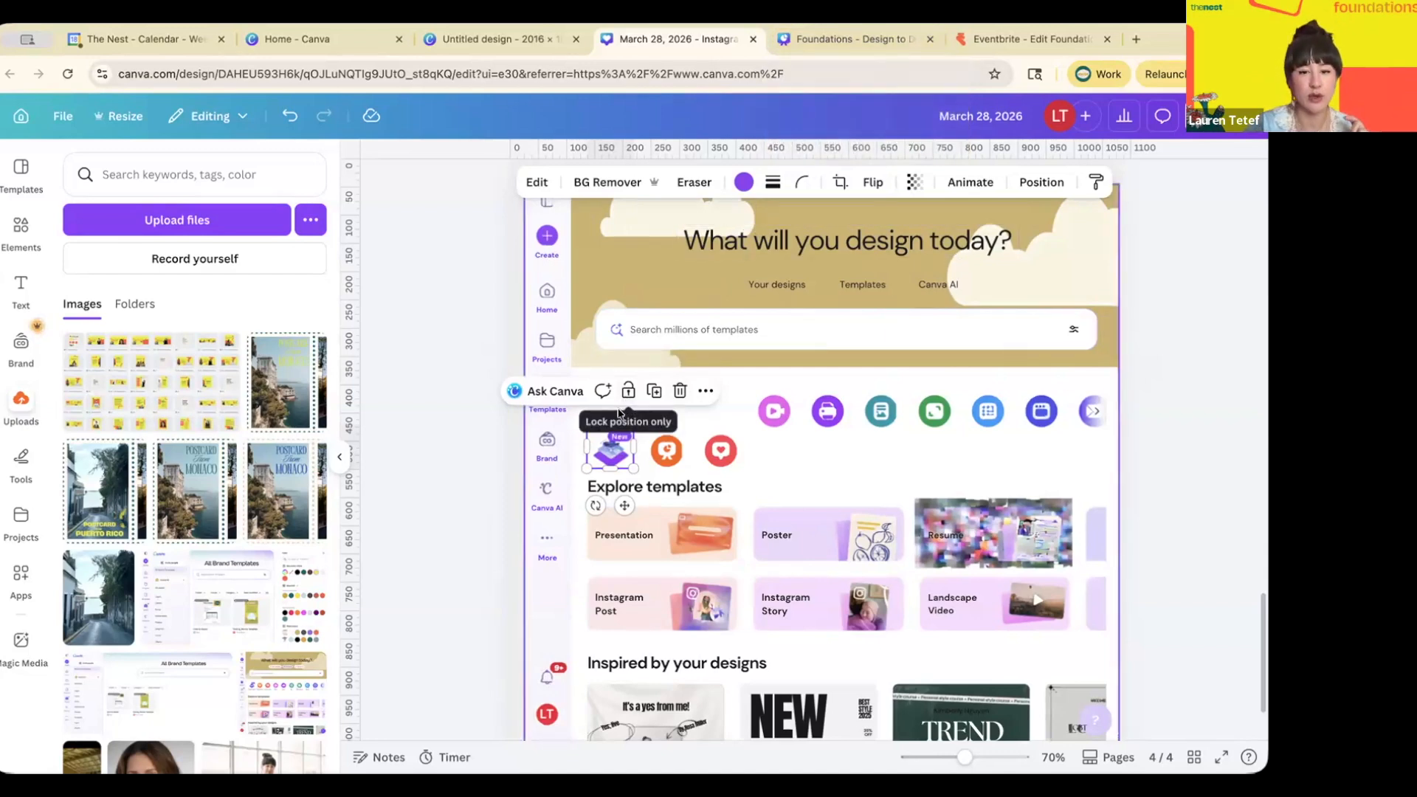
scroll(627, 443, "down", 2)
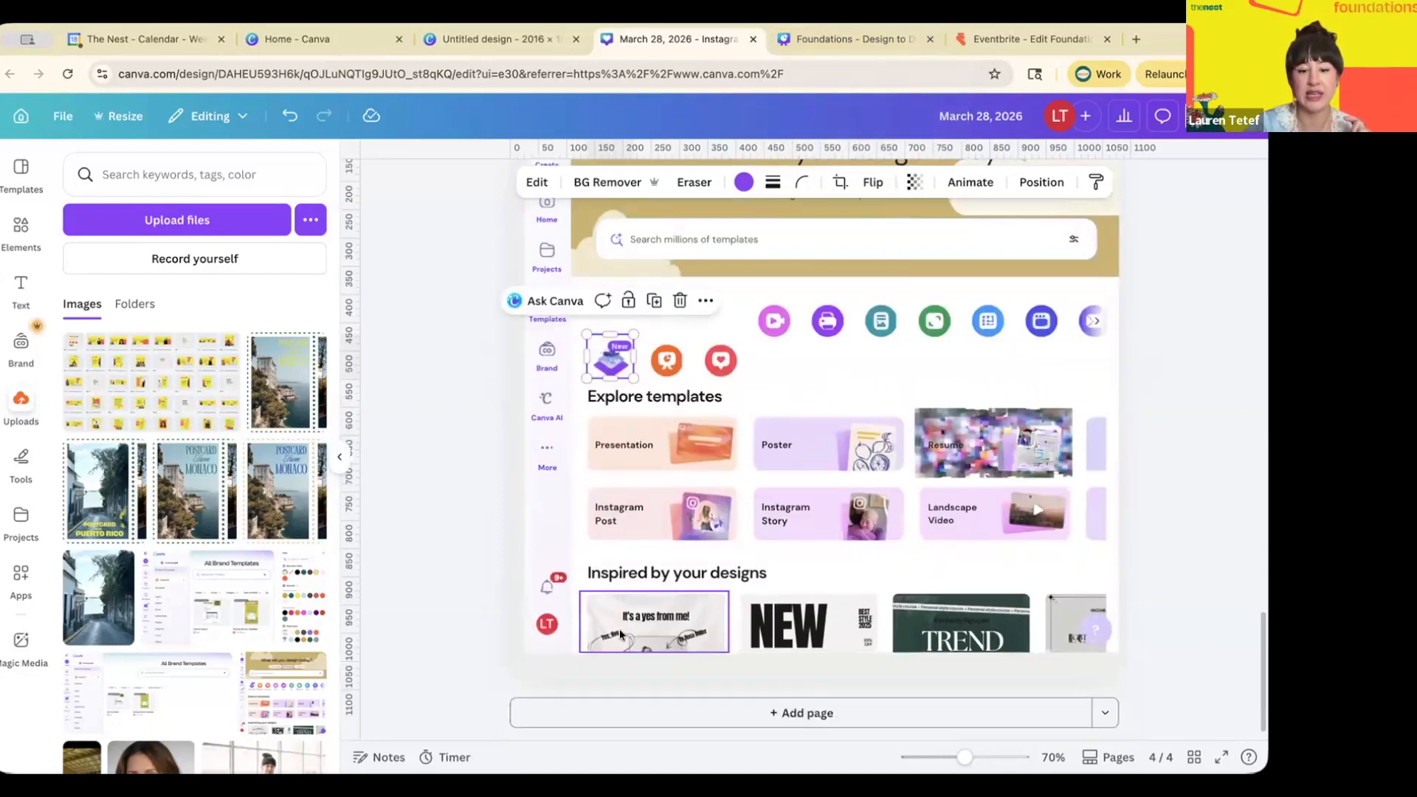
left_click(614, 710)
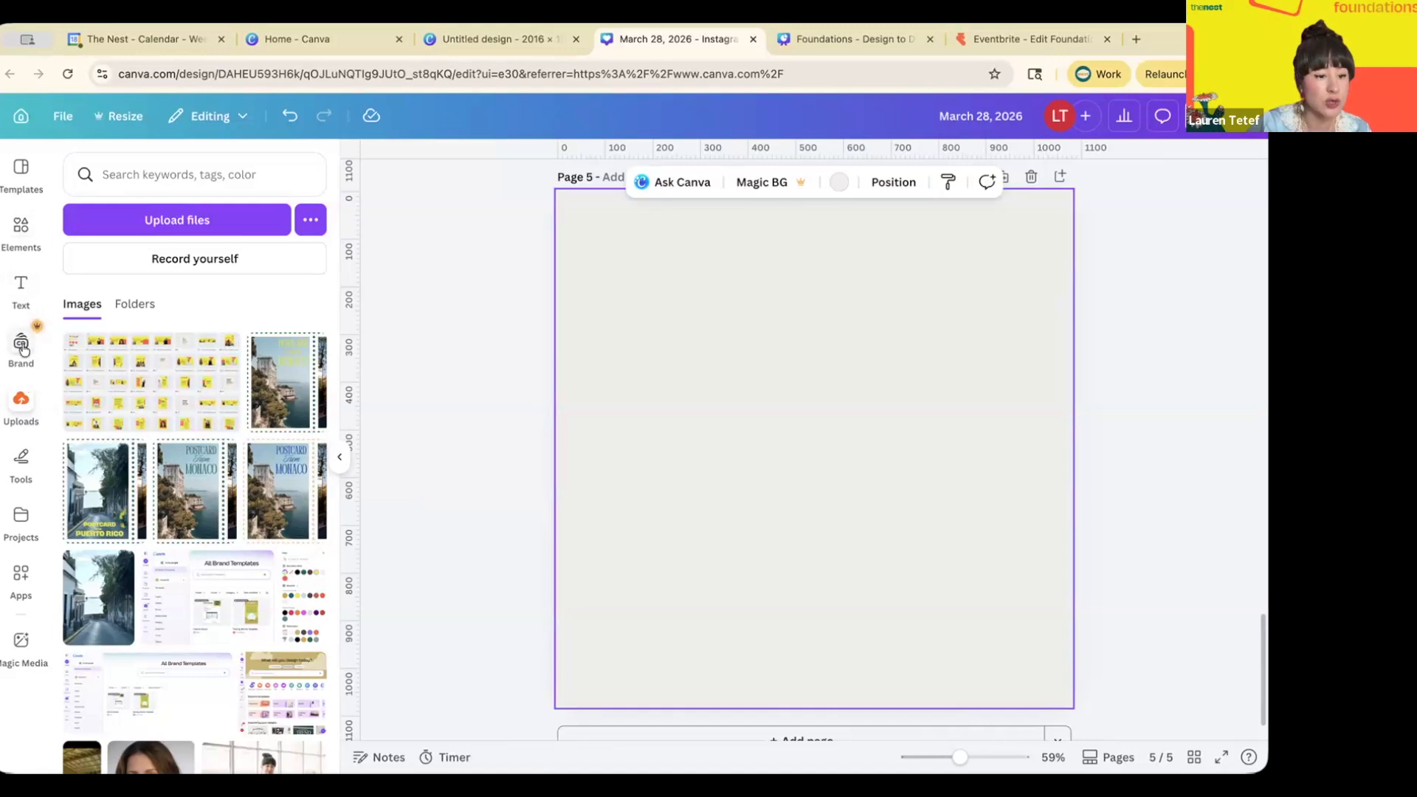
- Browse Elements and Apps in the sidebar, then collapse the side panel to widen page 5
left_click(20, 229)
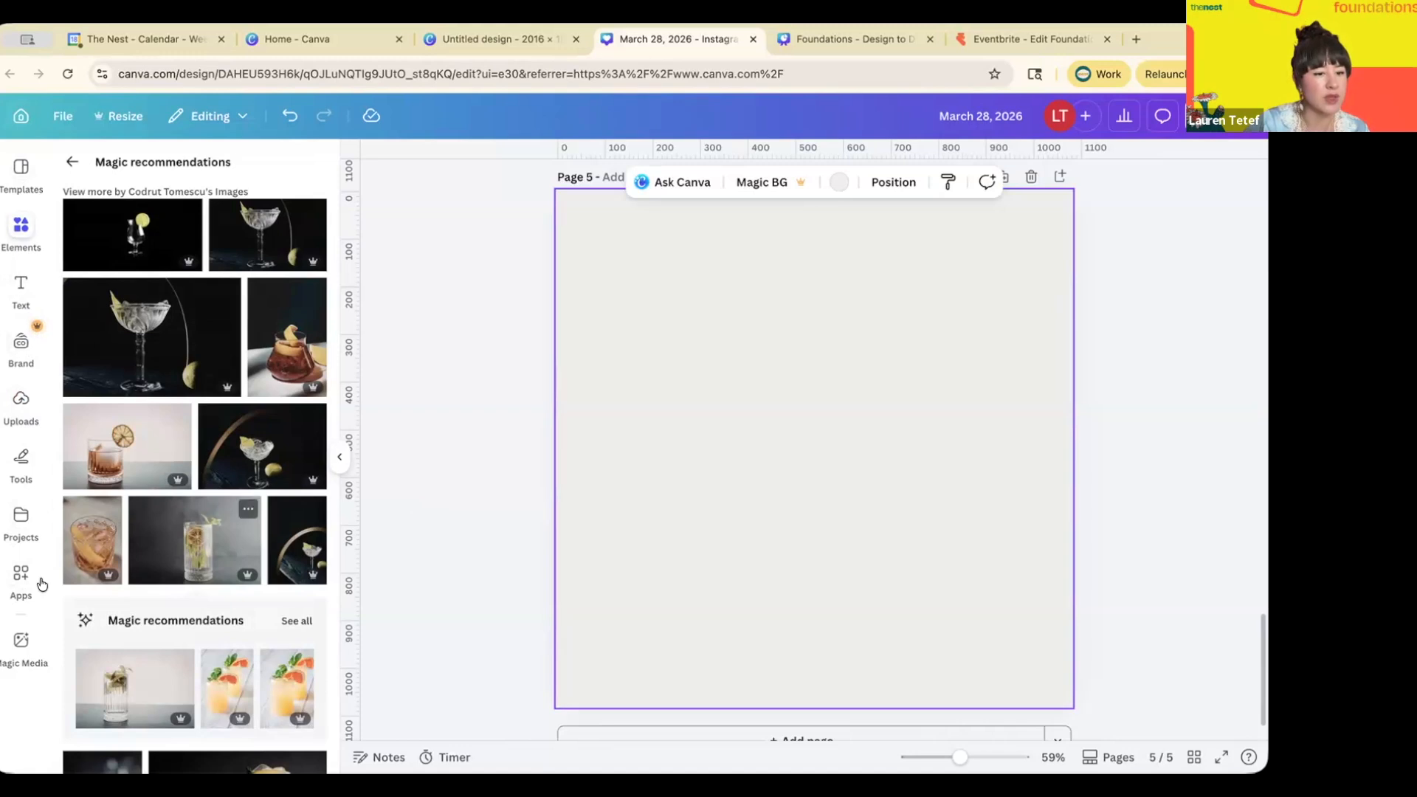
left_click(41, 583)
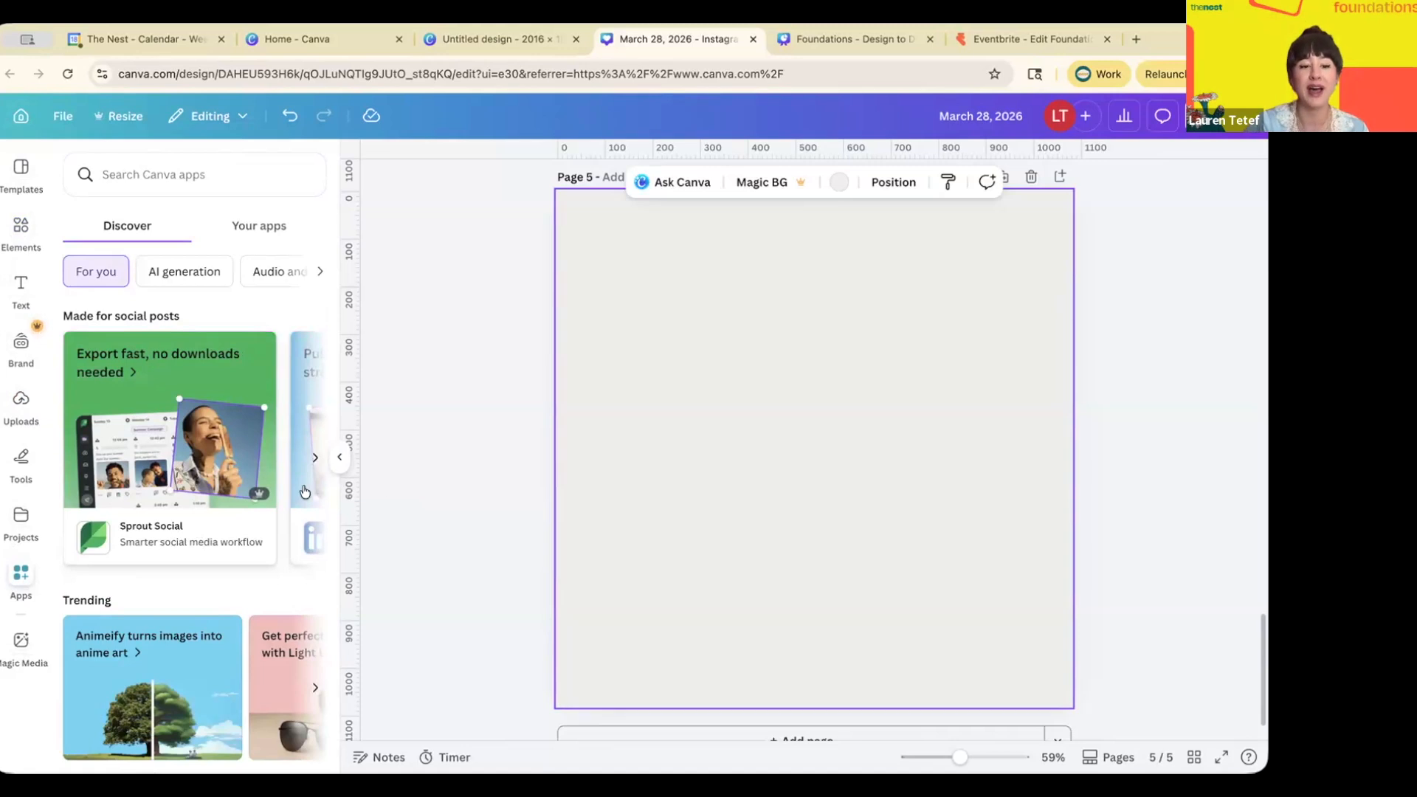
left_click(340, 457)
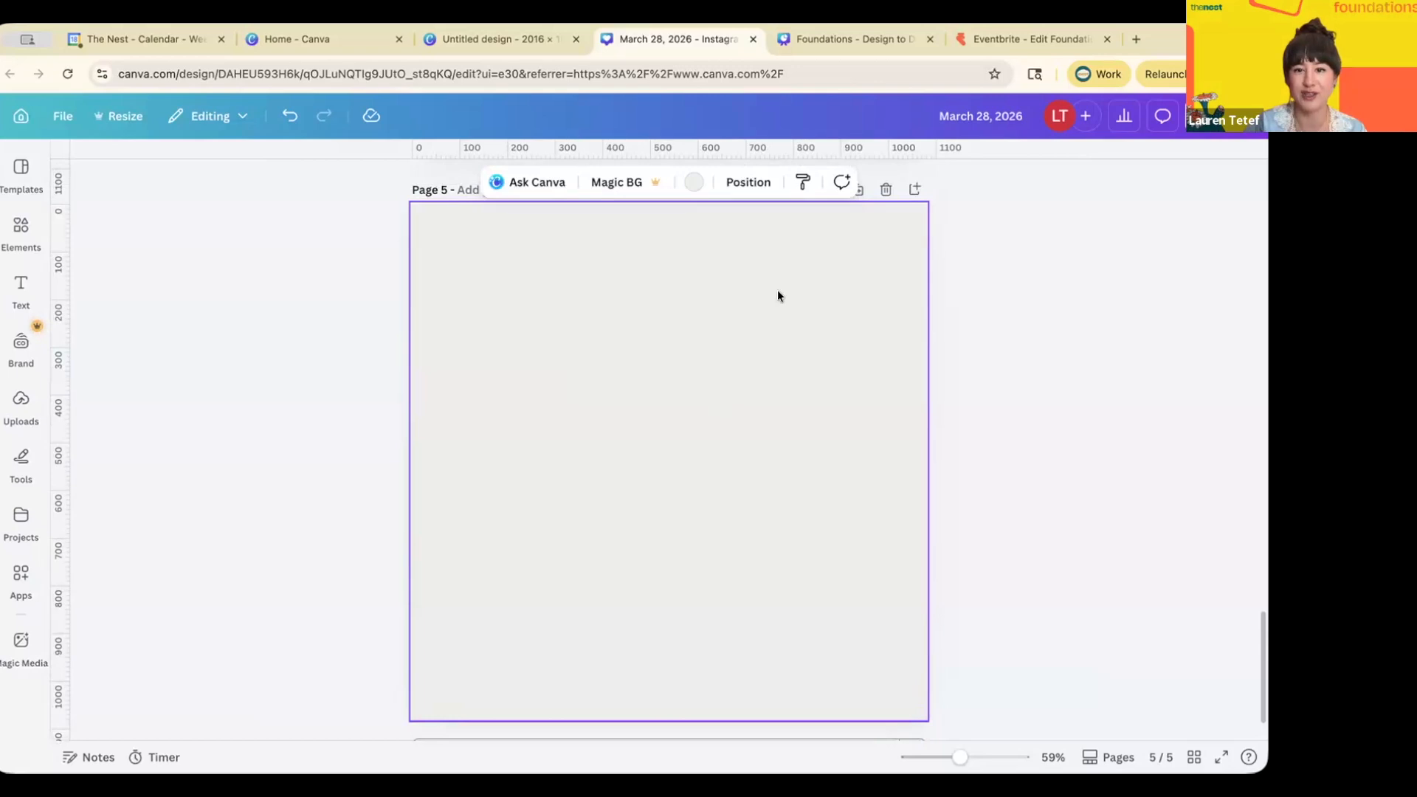
- Present the Foundations deck full screen and advance to the Reflection Time slide
left_click(848, 42)
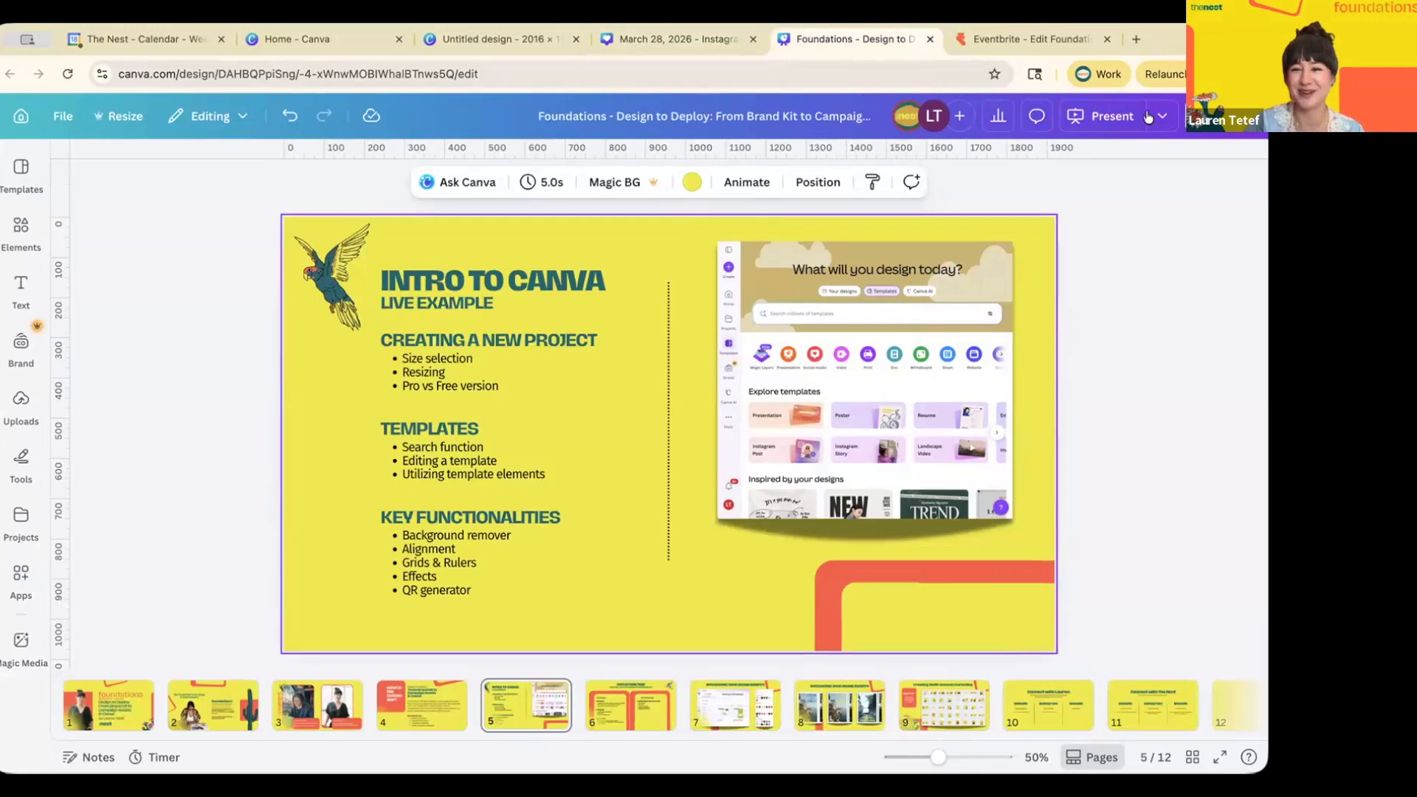
left_click(1106, 119)
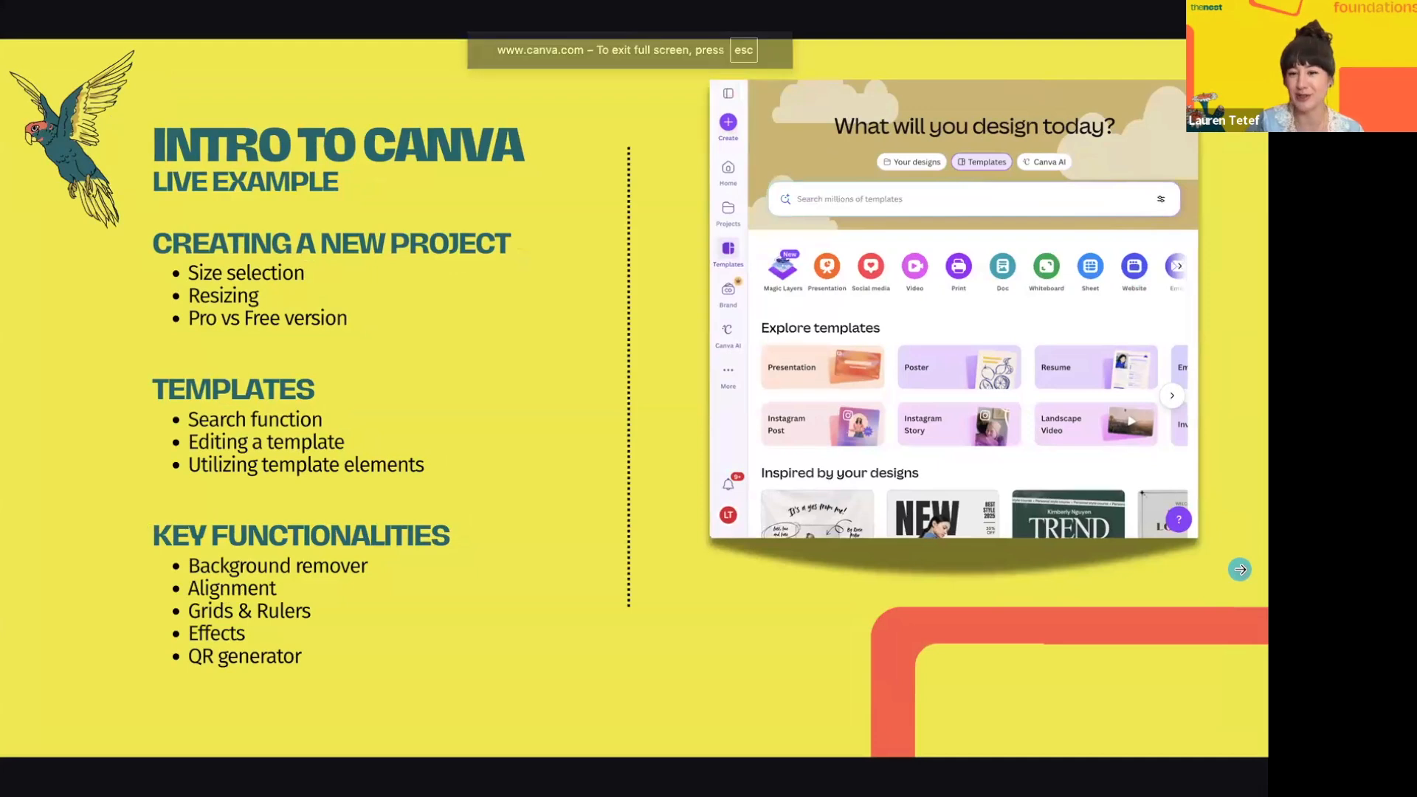
left_click(1241, 570)
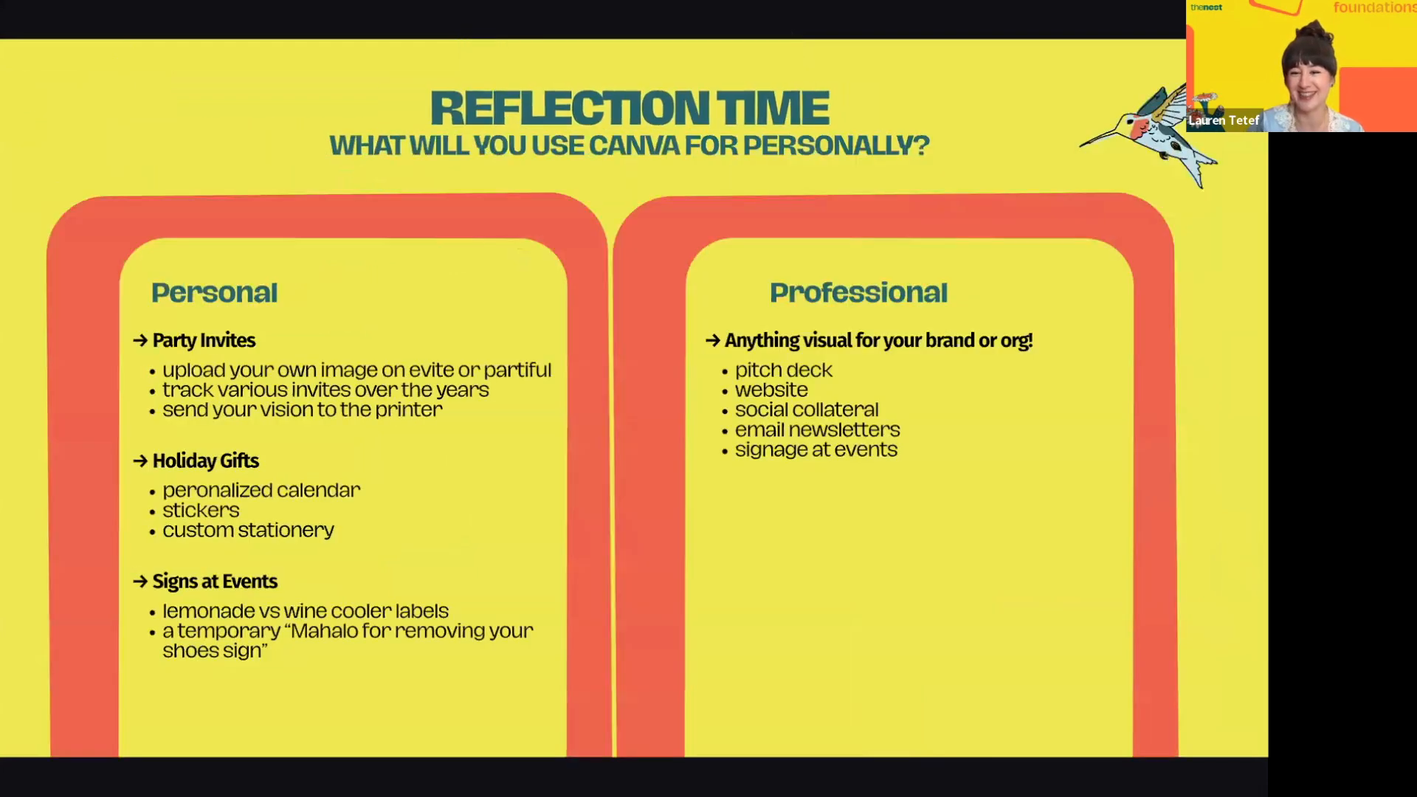
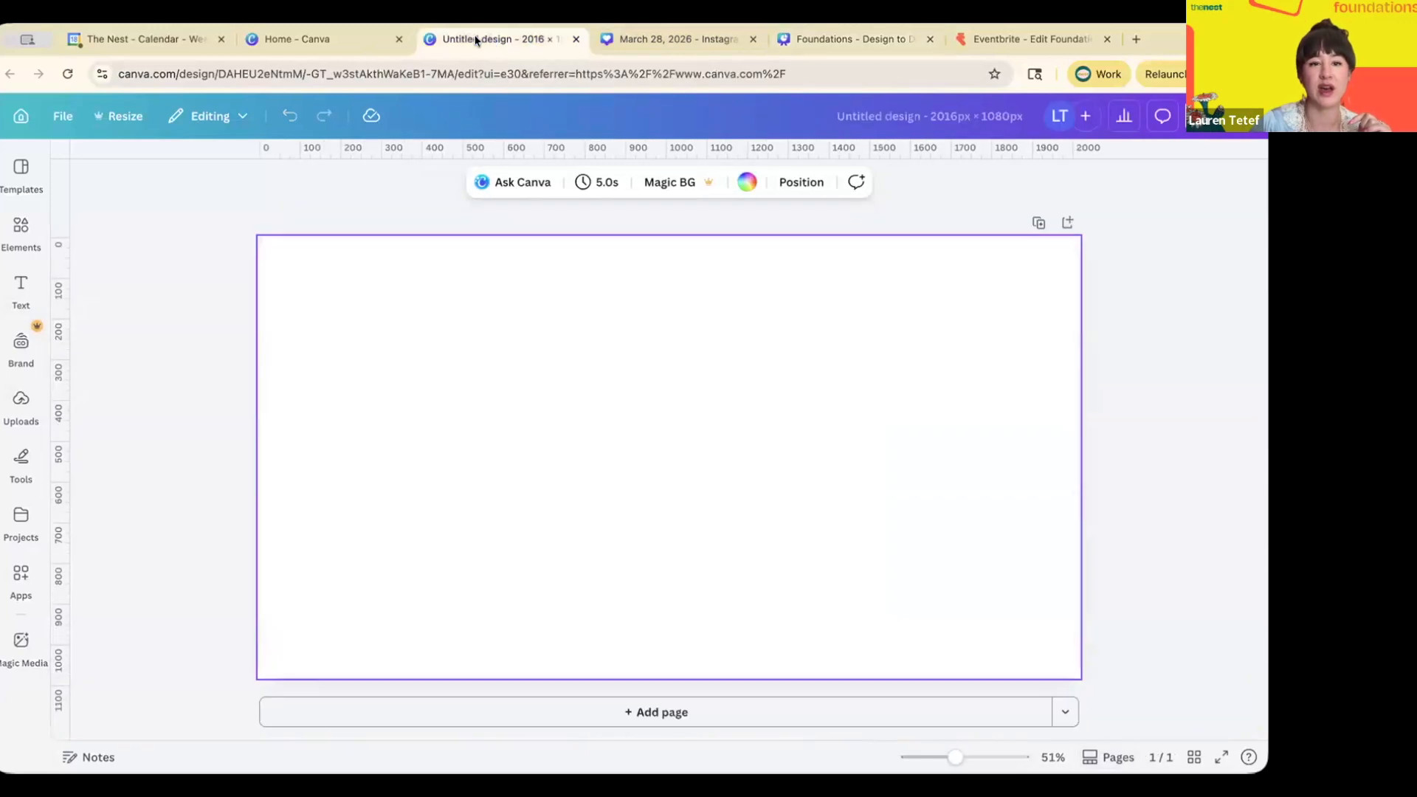
- Return to the Canva home page and open the Puerto Rico postcard design
left_click(351, 32)
left_click(1246, 143)
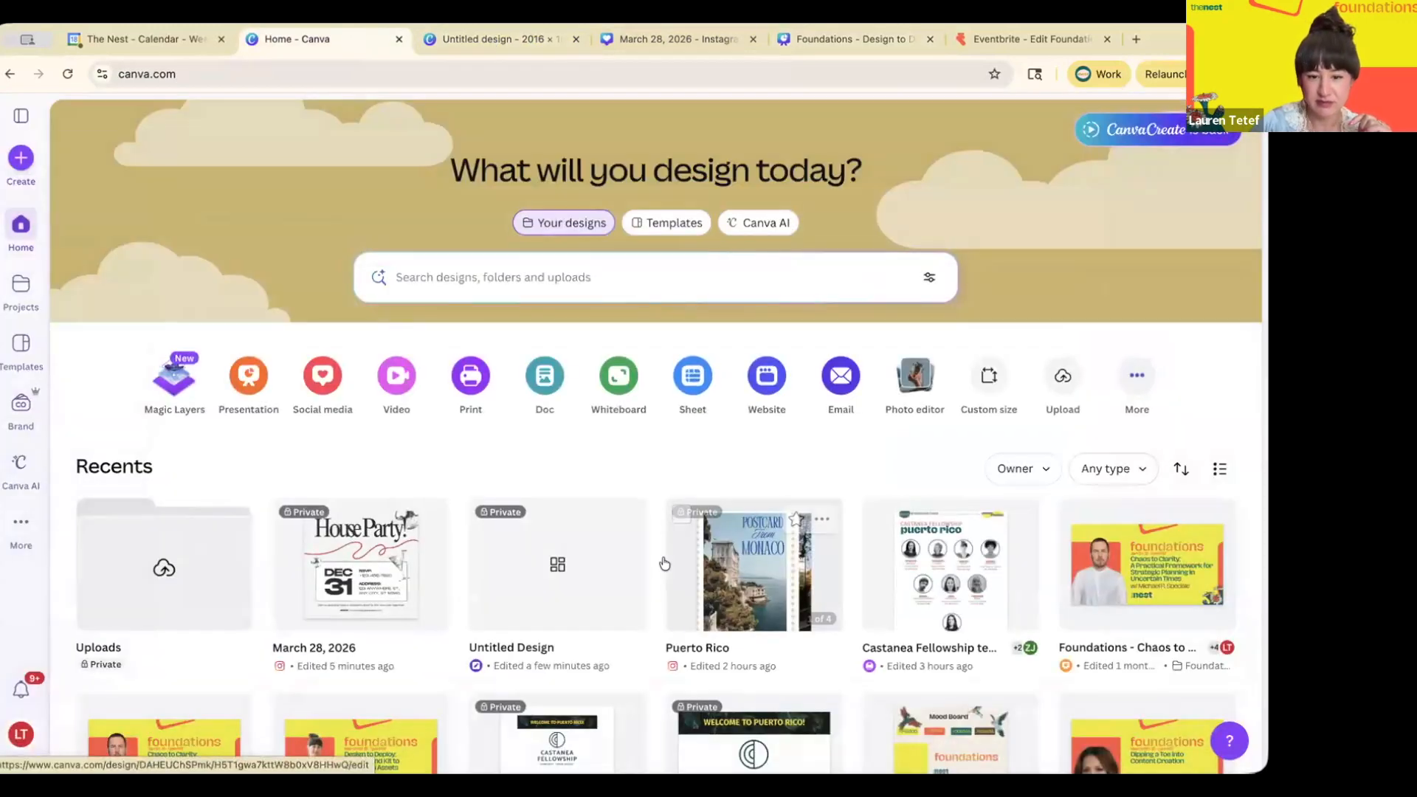
left_click(747, 570)
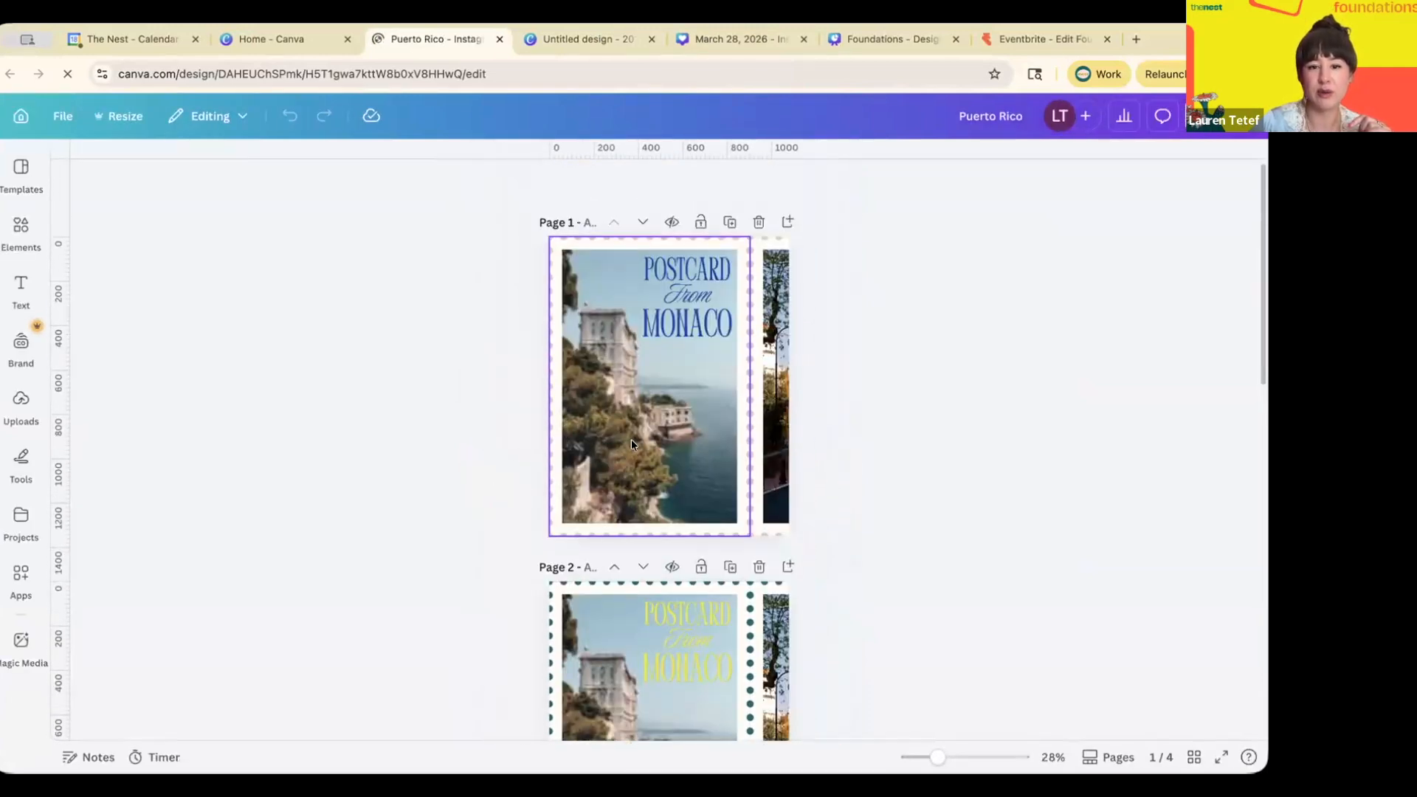
- Scroll through the four postcard pages and show them in Grid view
left_click(659, 445)
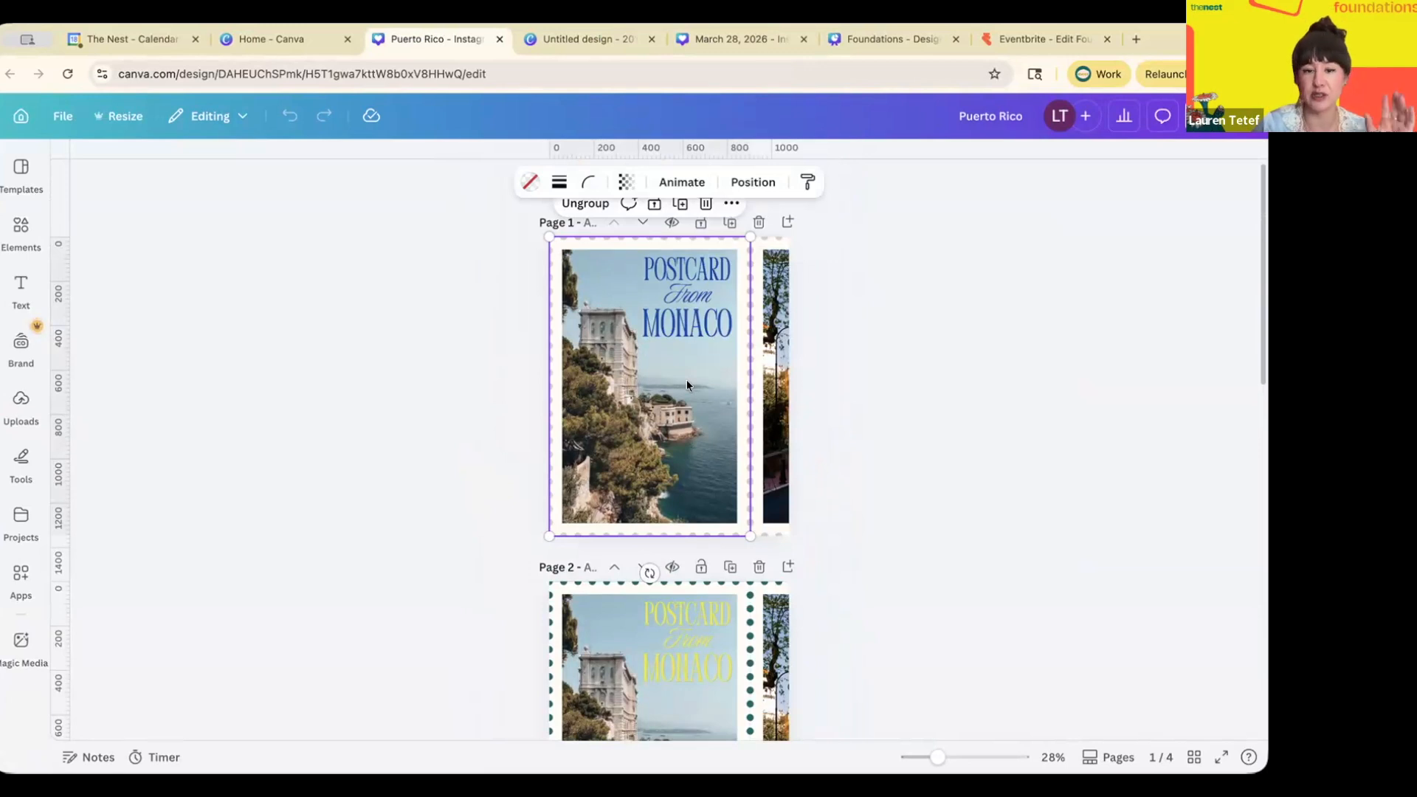
scroll(687, 378, "down", 5)
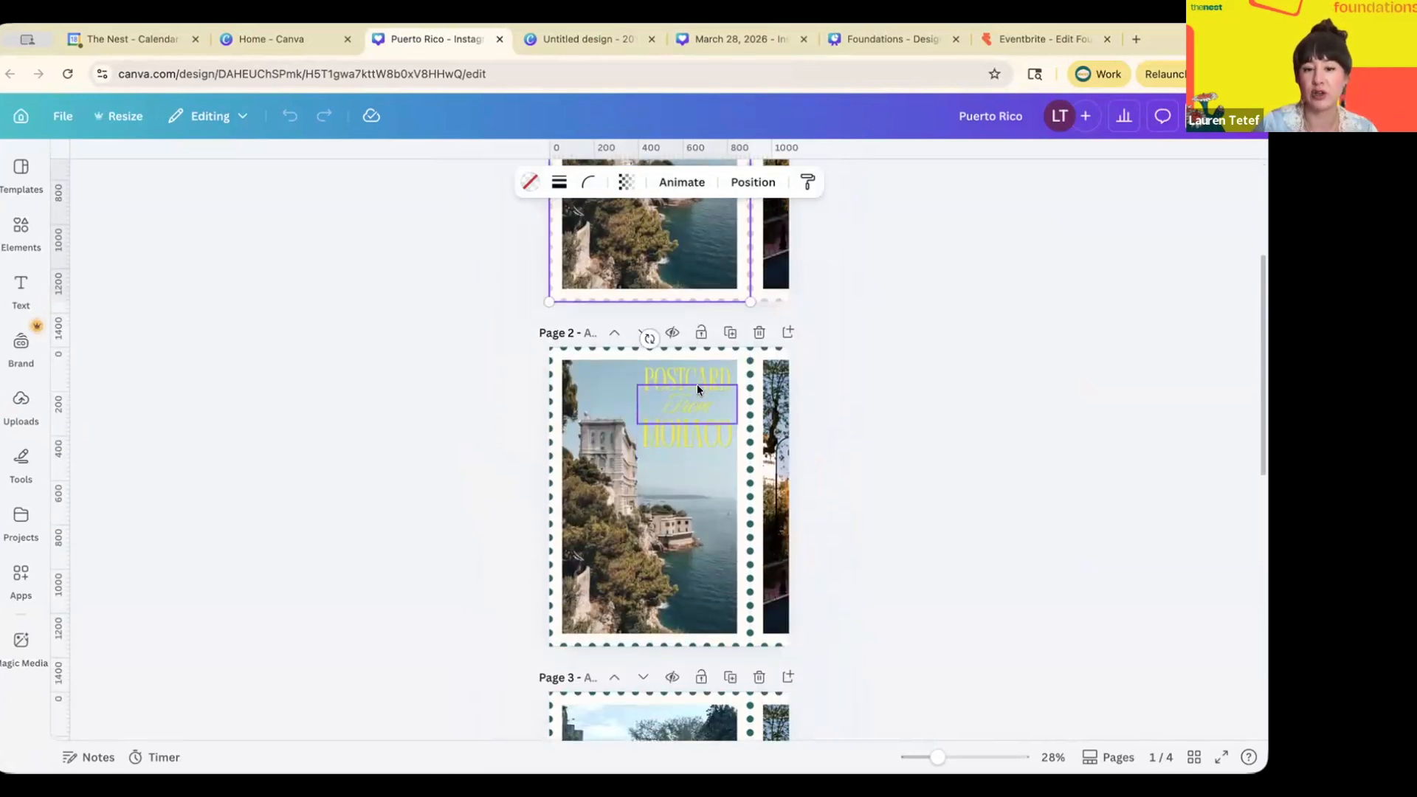
scroll(697, 384, "down", 5)
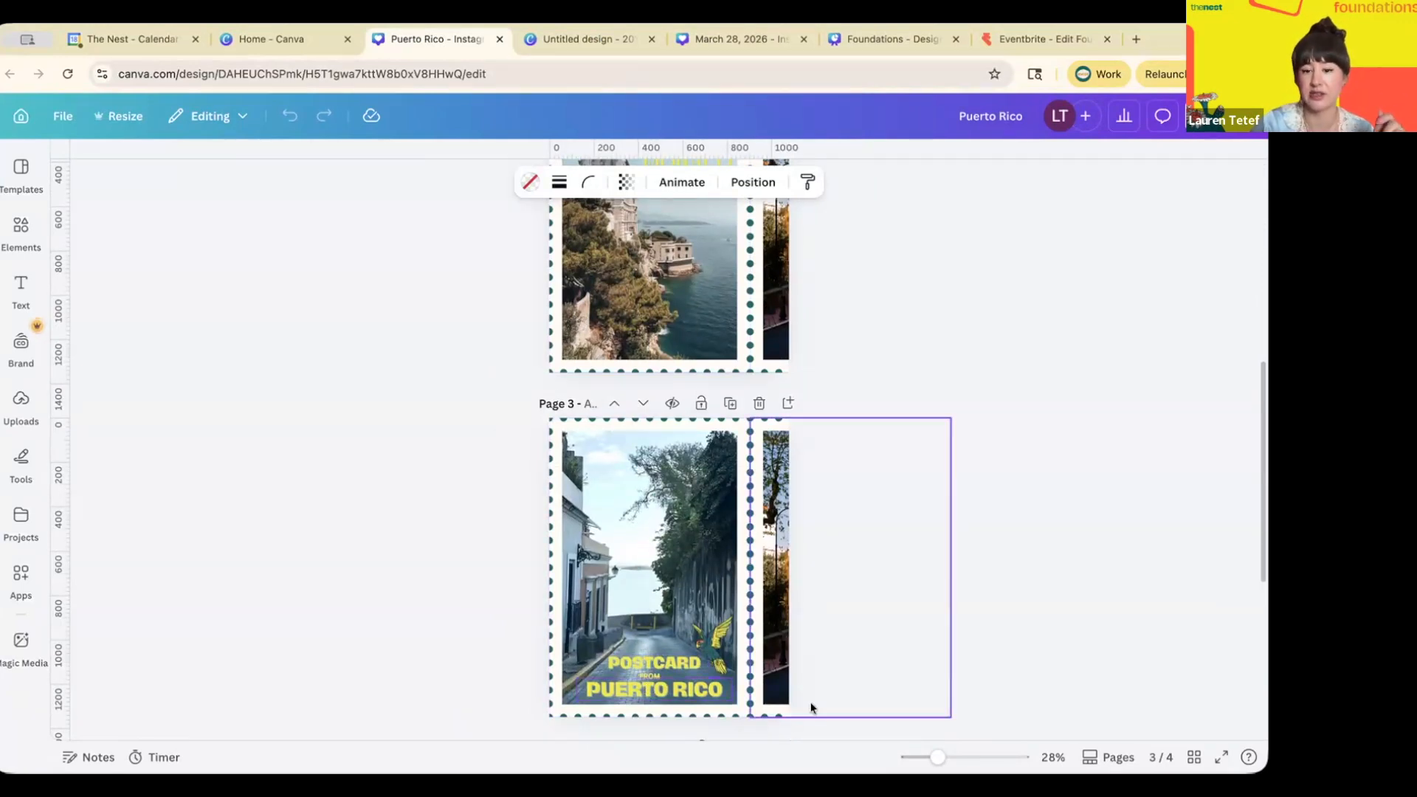
left_click(1193, 759)
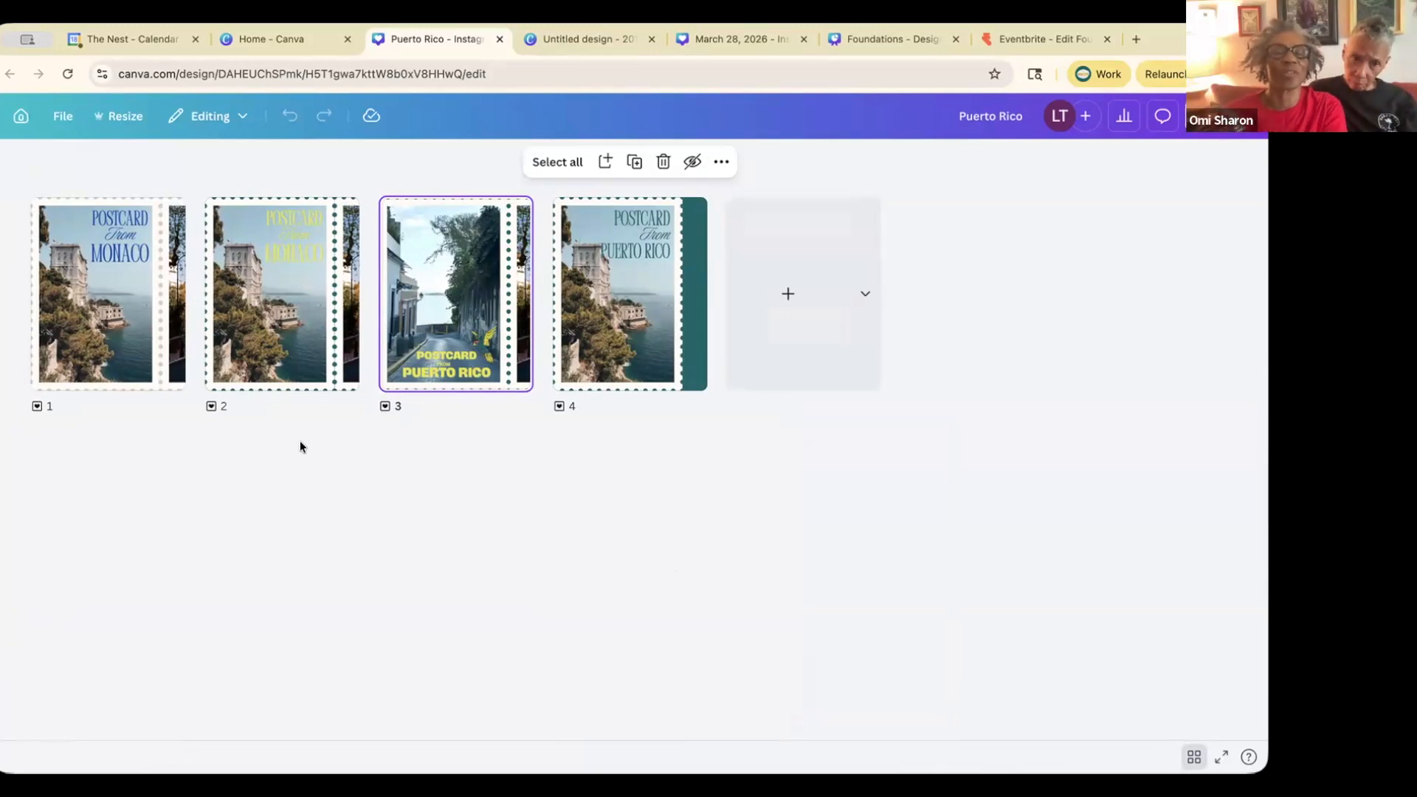
- Duplicate the Monaco postcard page 1, then delete the copy
left_click(140, 339)
left_click(141, 340)
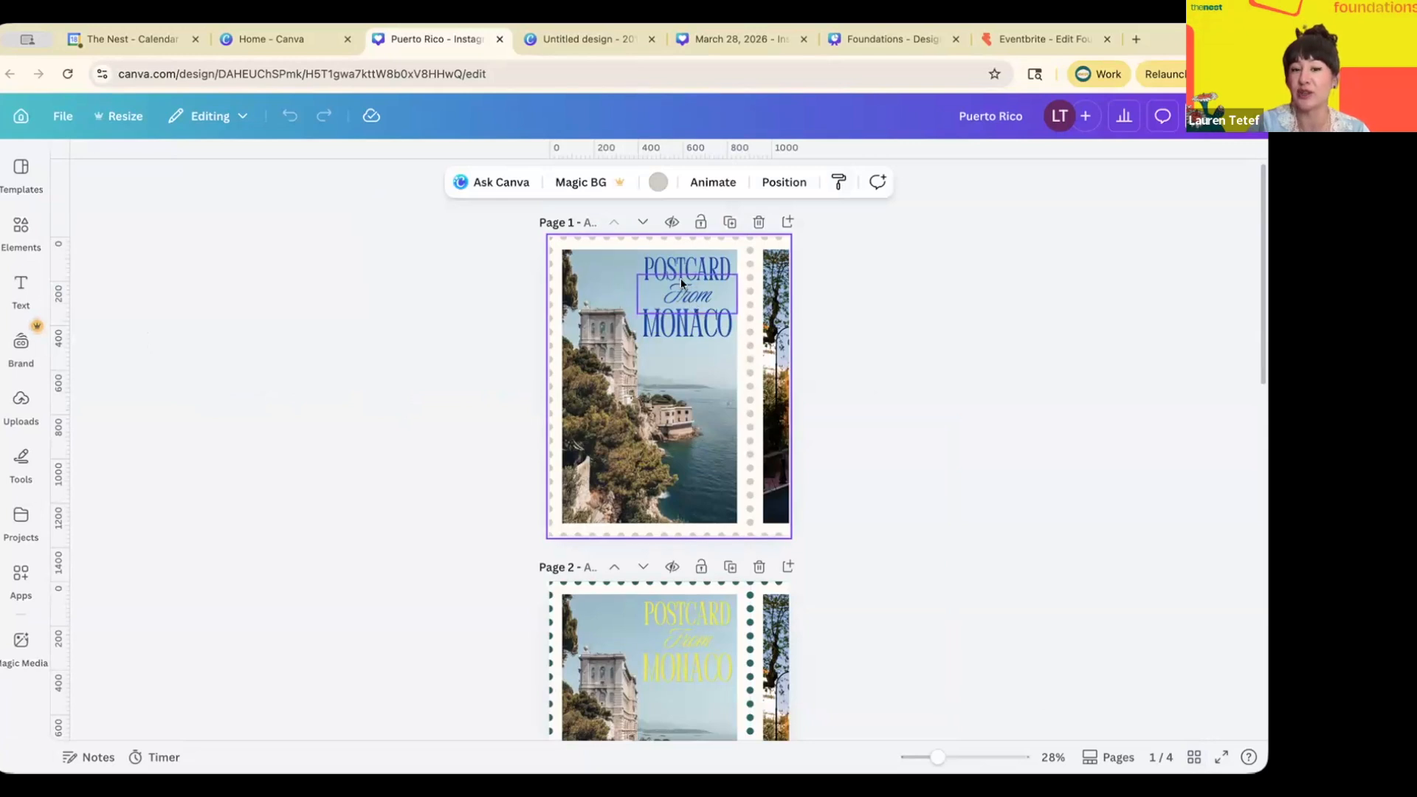
left_click(731, 224)
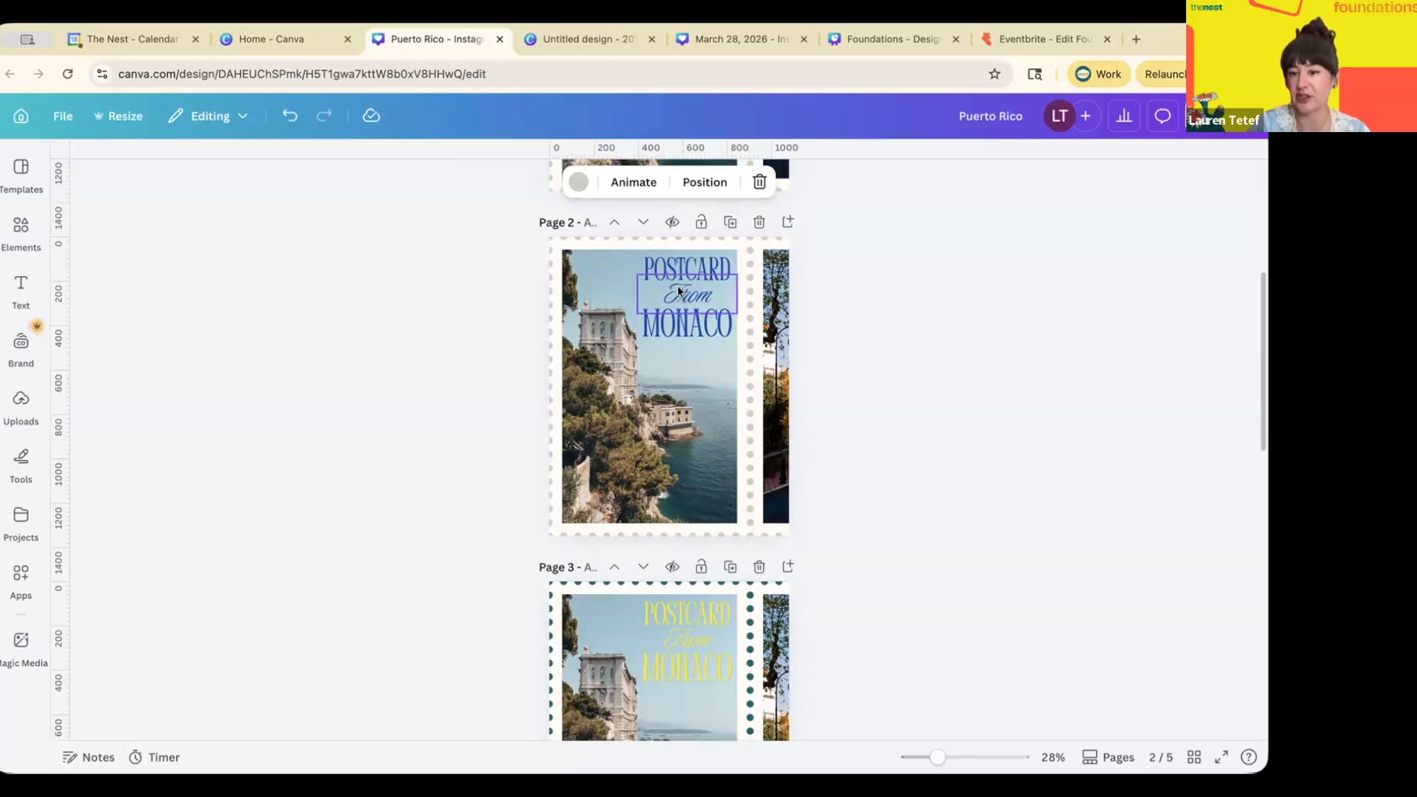
left_click(759, 222)
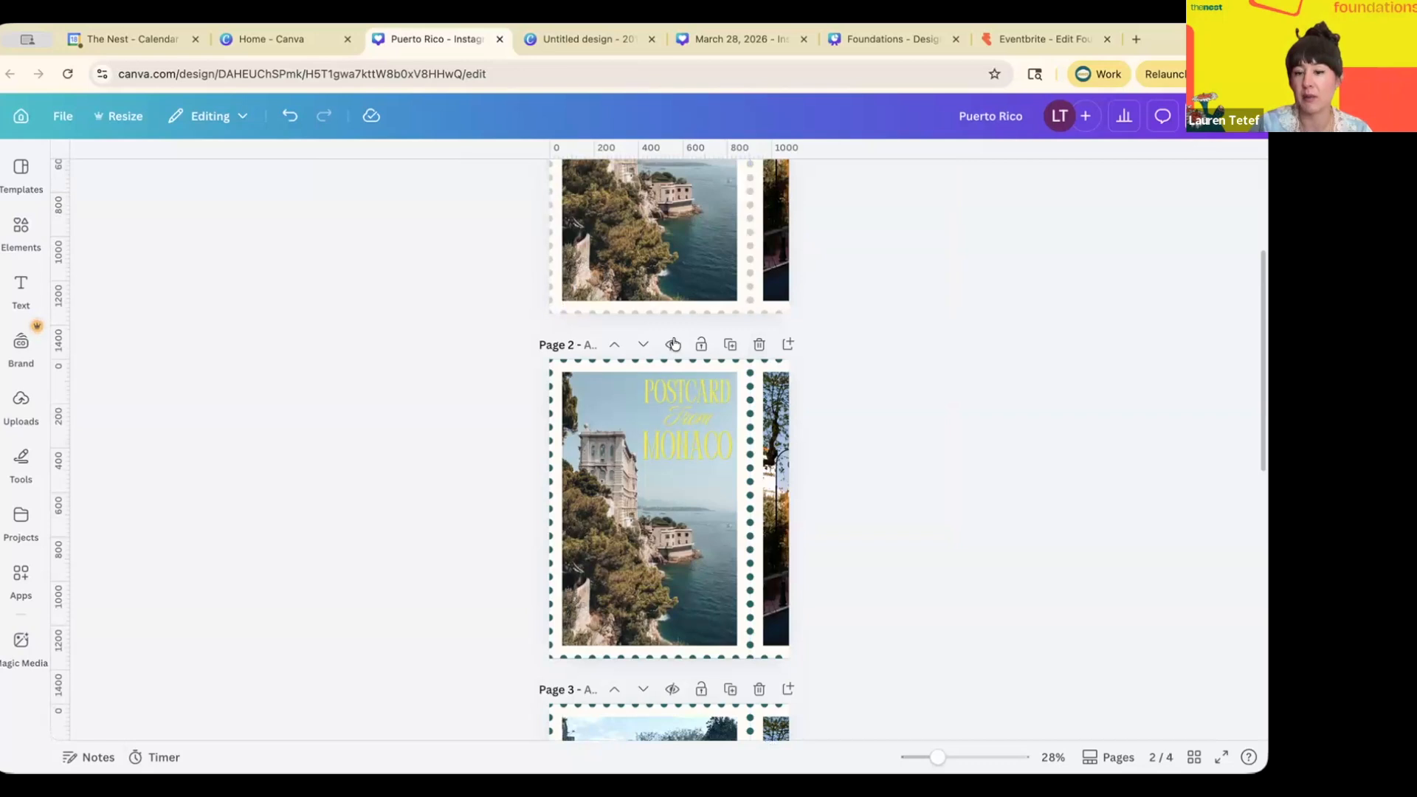
- Go back to the page grid, then return to the Canva home page
left_click(1195, 757)
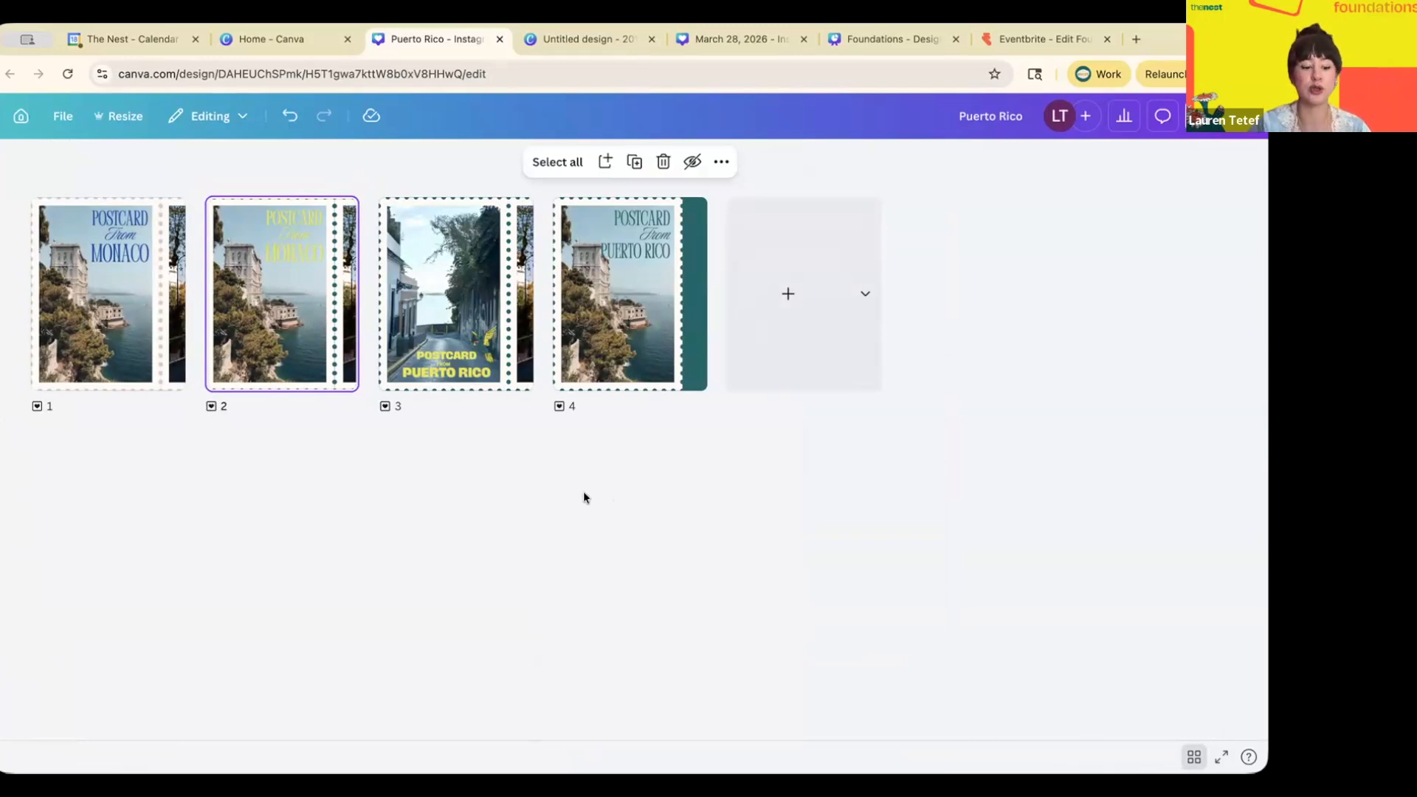
key("super+shift+4")
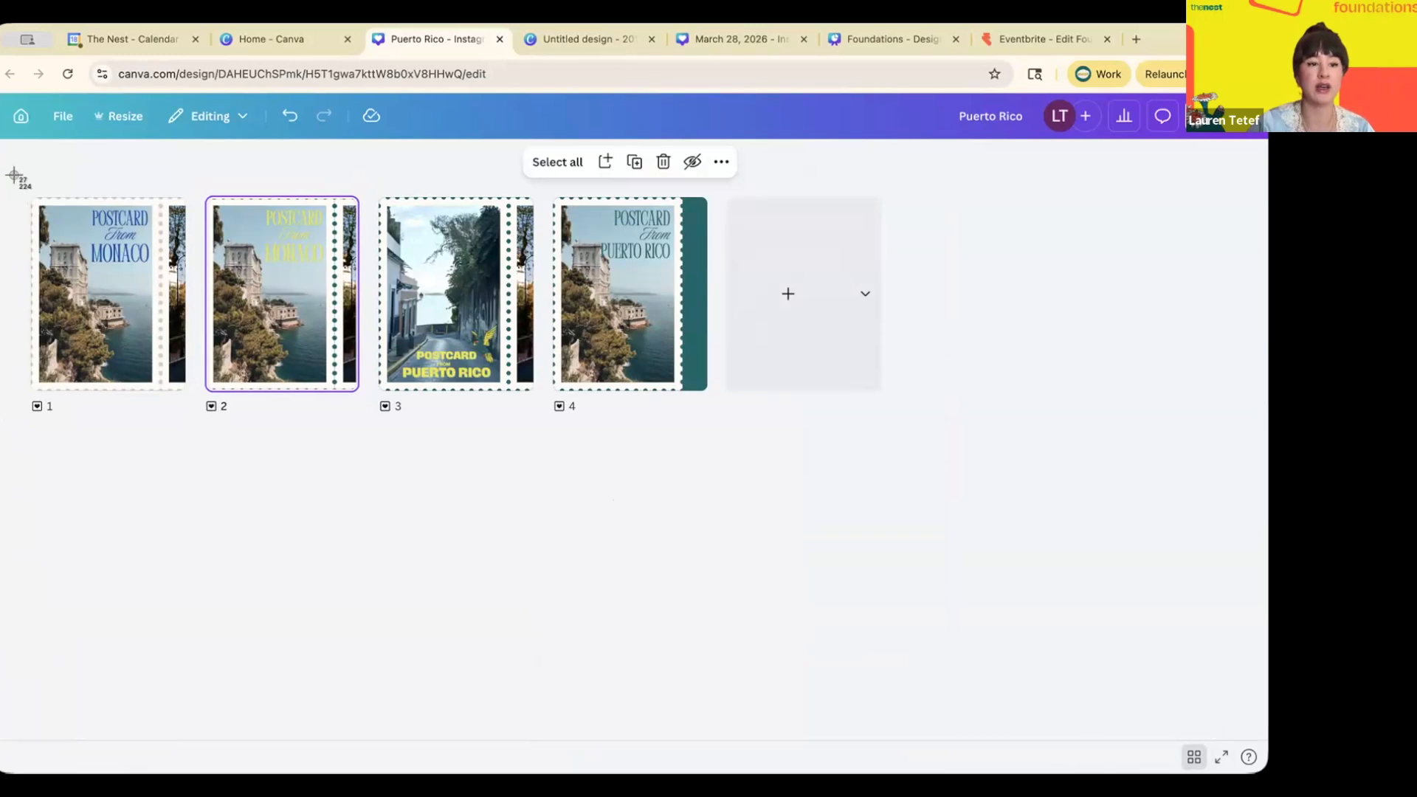
key("Escape")
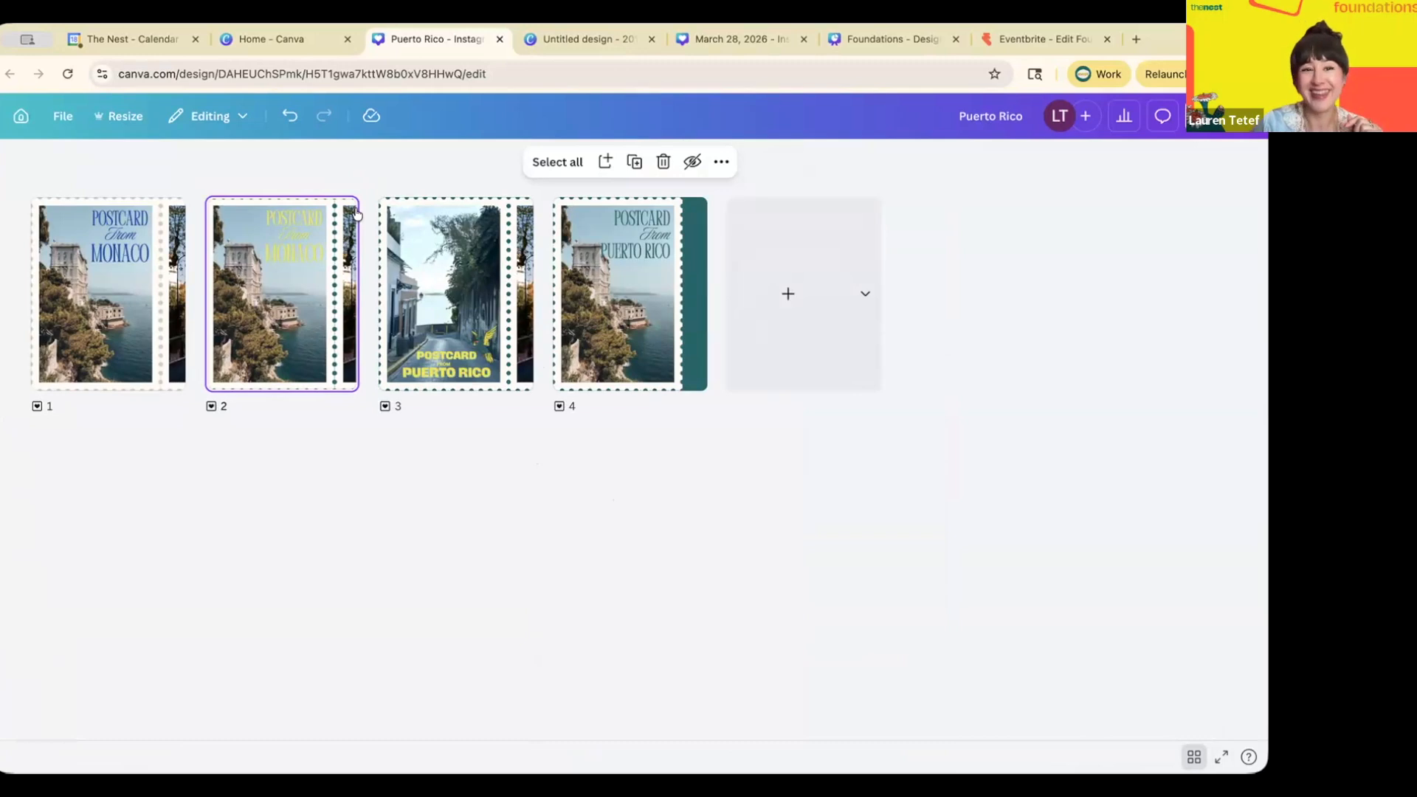
left_click(284, 41)
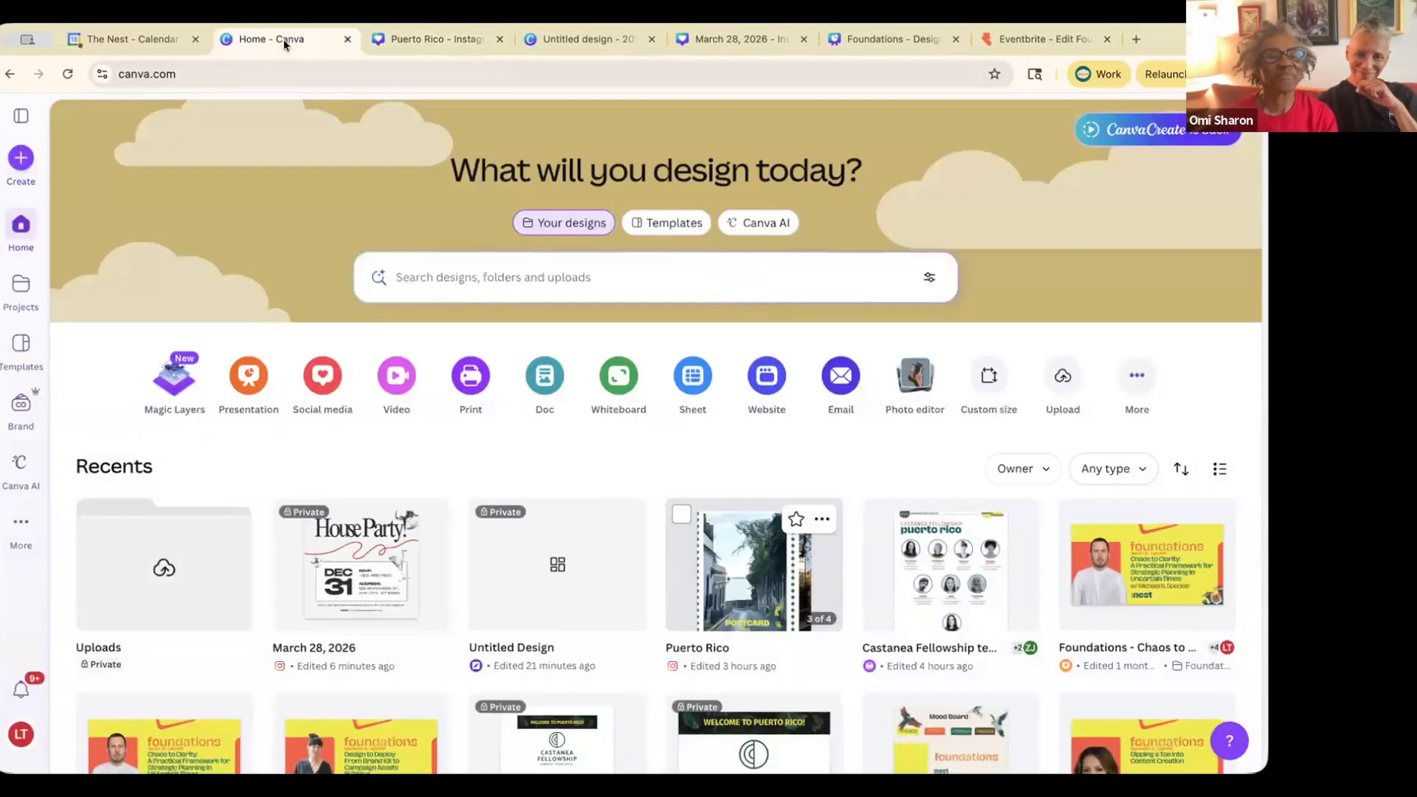
- Present the Foundations deck from slide 7, 'Integrating Your Brand Identity', then exit
left_click(746, 39)
left_click(862, 42)
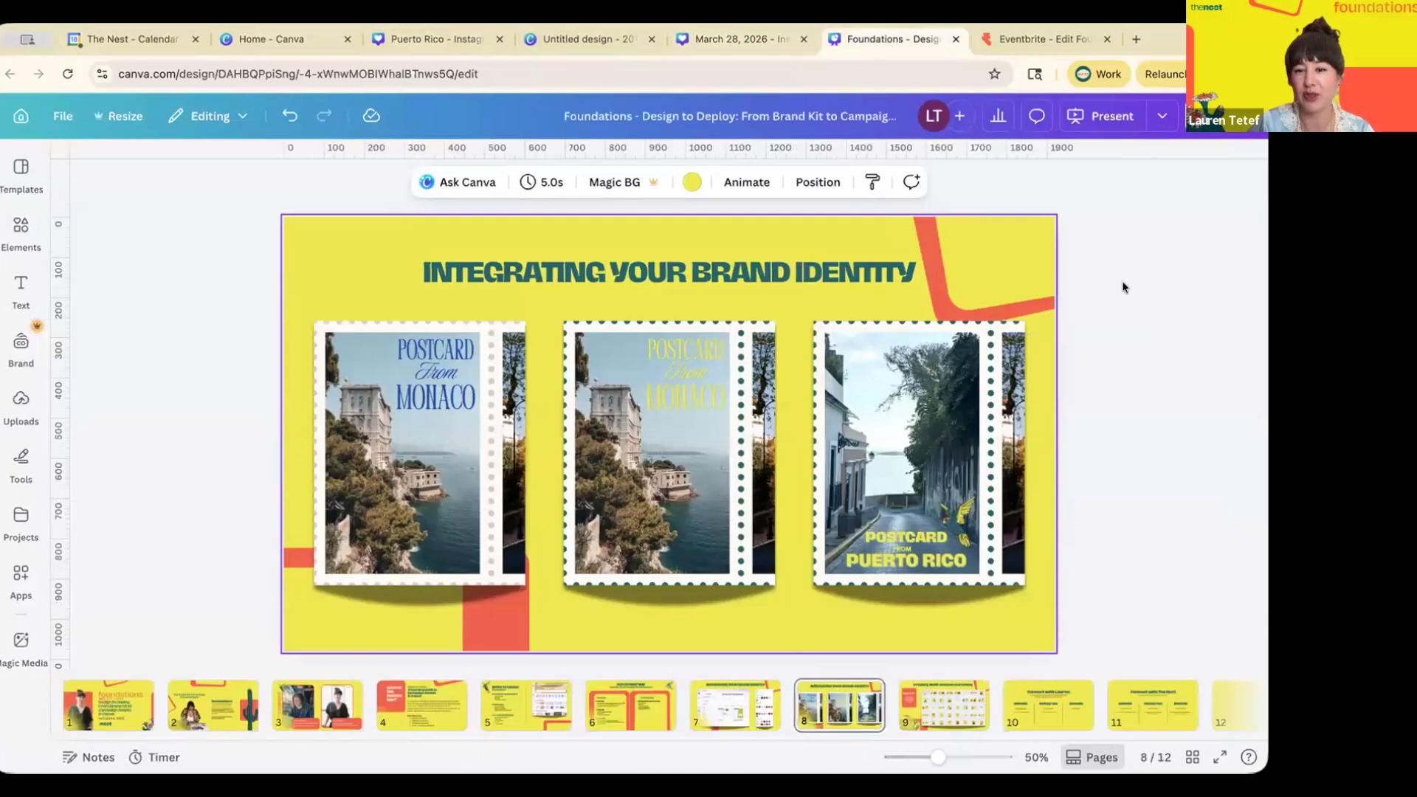
left_click(773, 719)
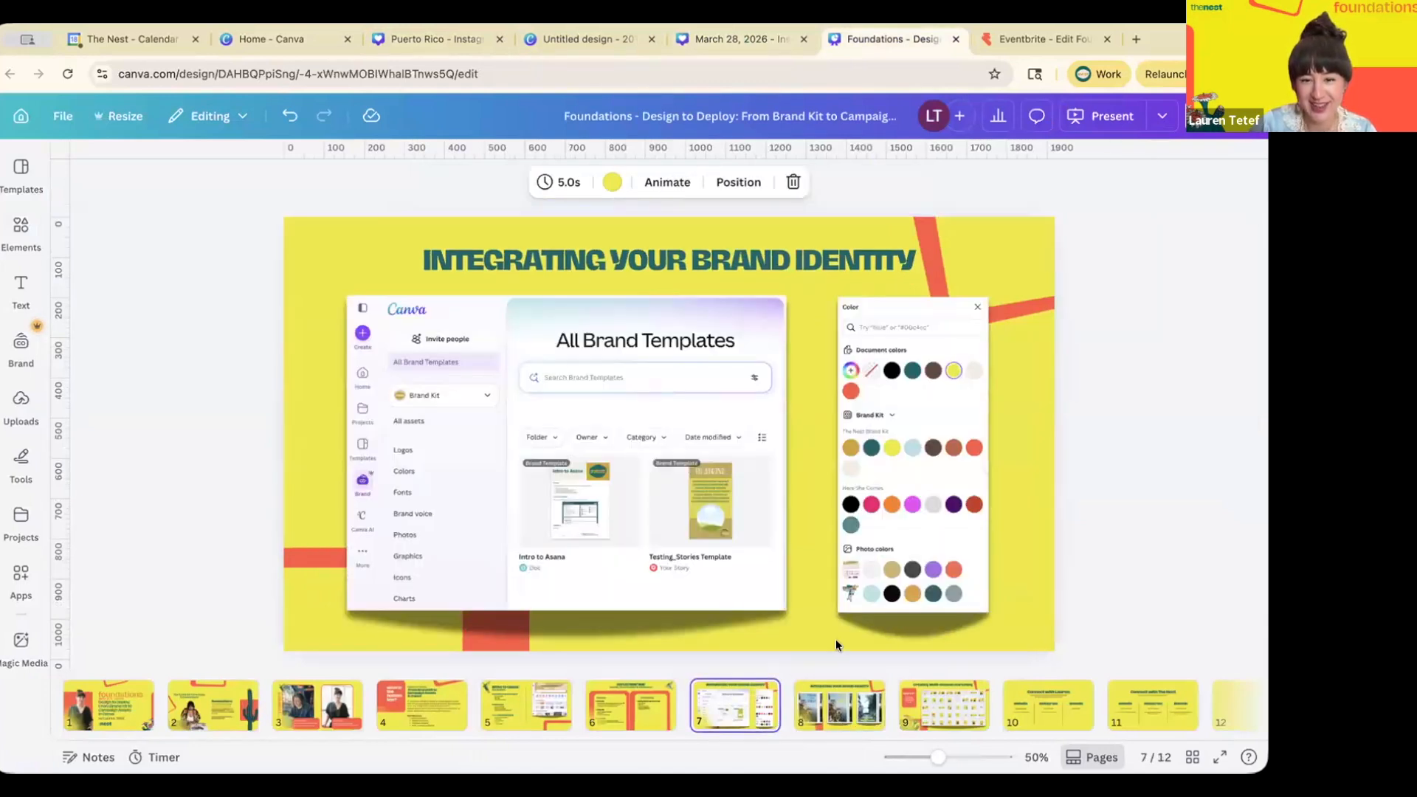
left_click(1094, 116)
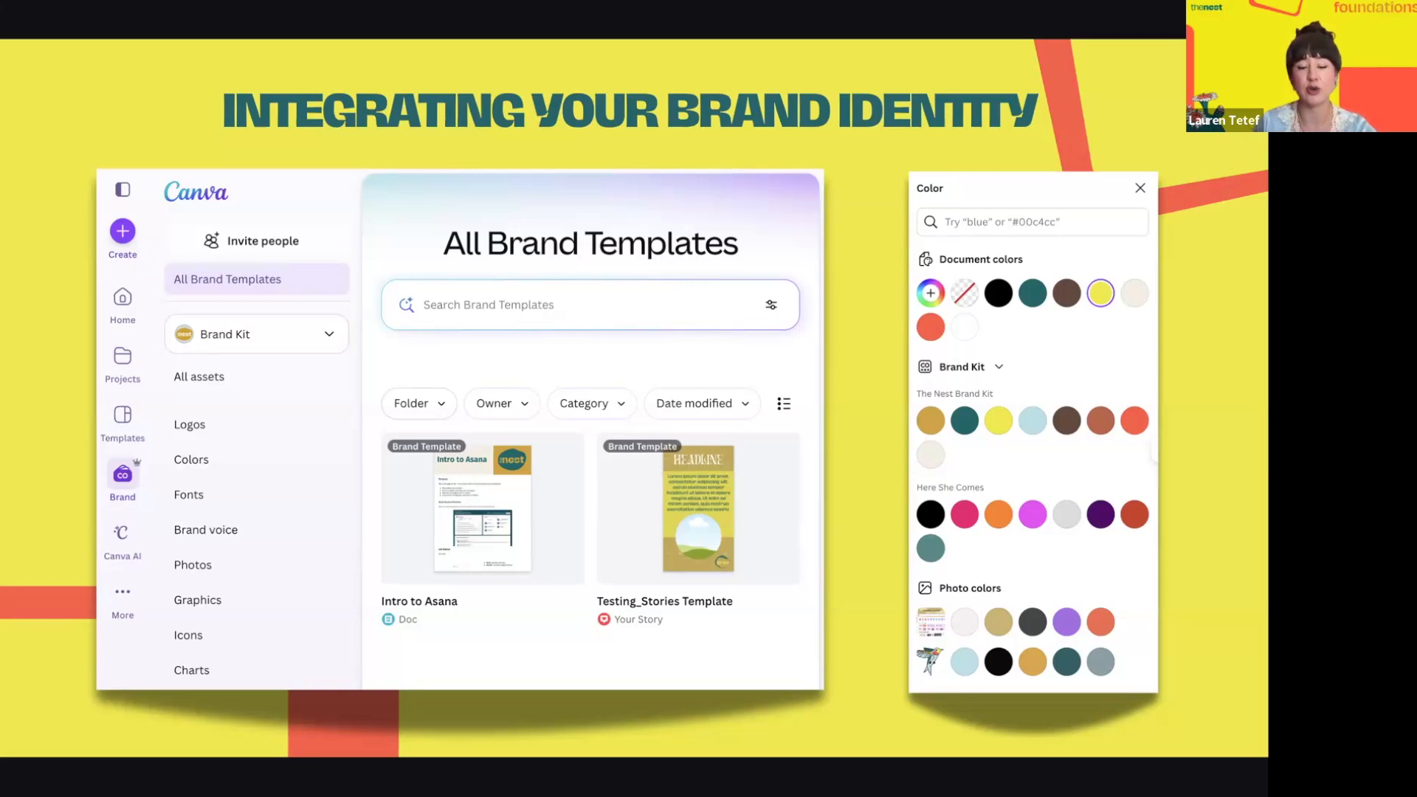
key("Escape")
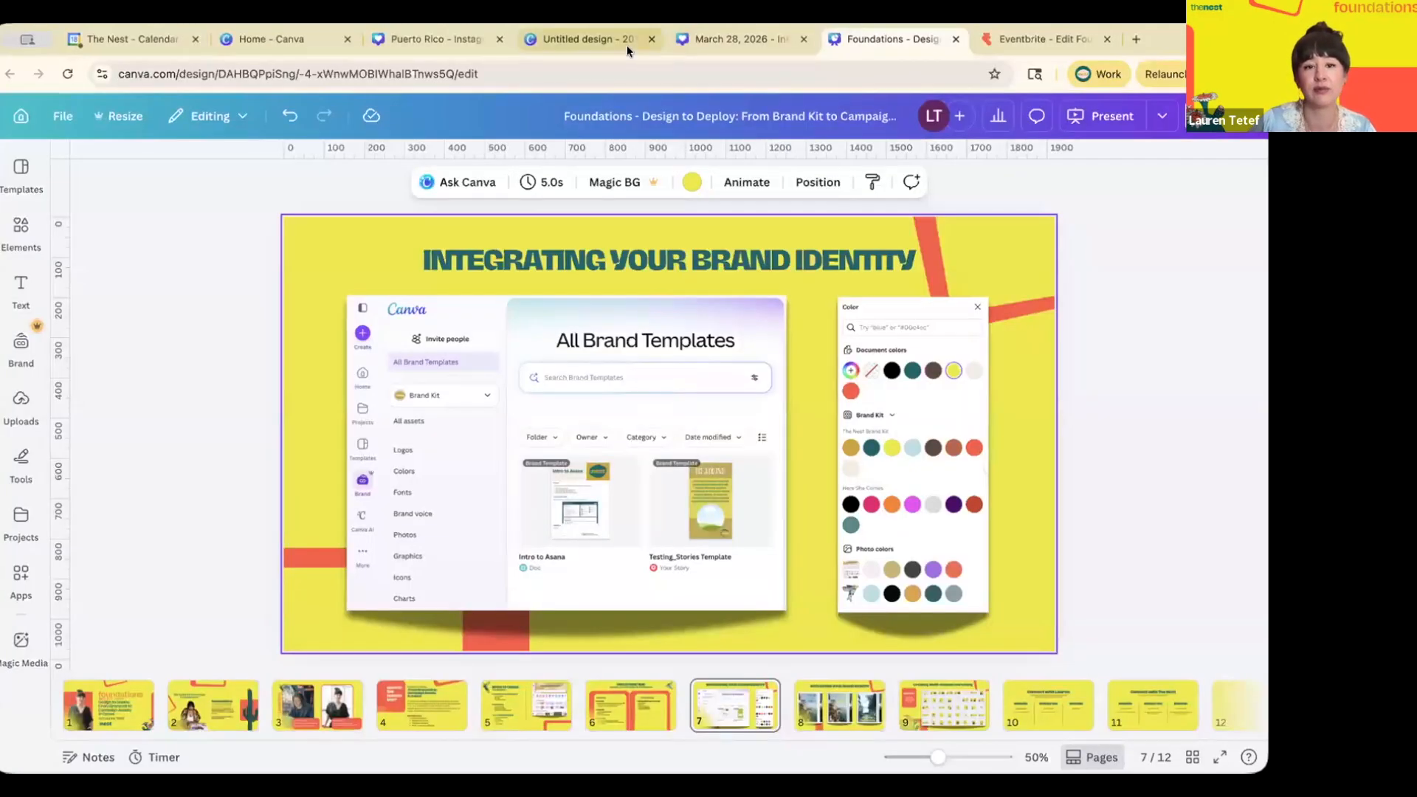
- In the Untitled design, add a rectangle found by searching 'rec' and enlarge it toward the top-left
left_click(599, 43)
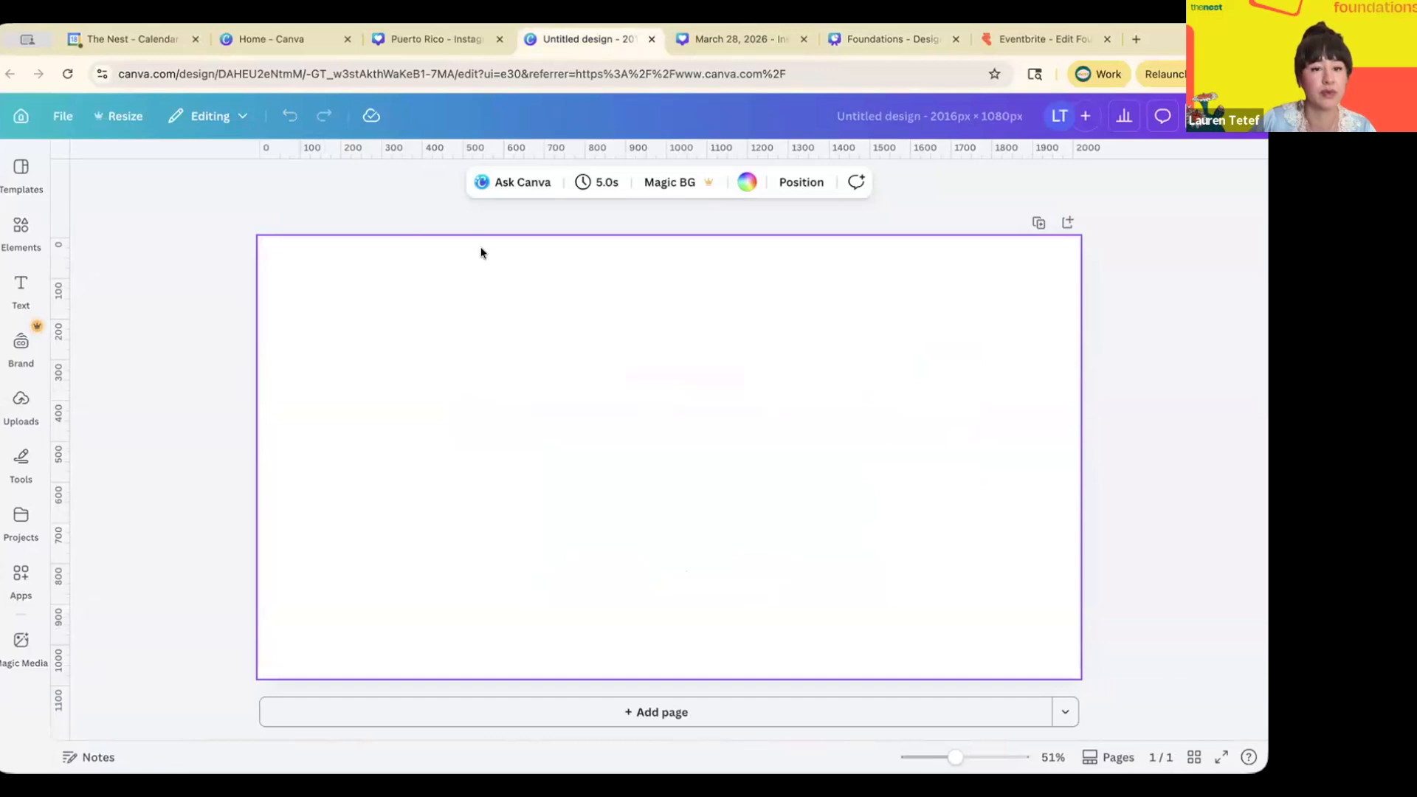
left_click(30, 237)
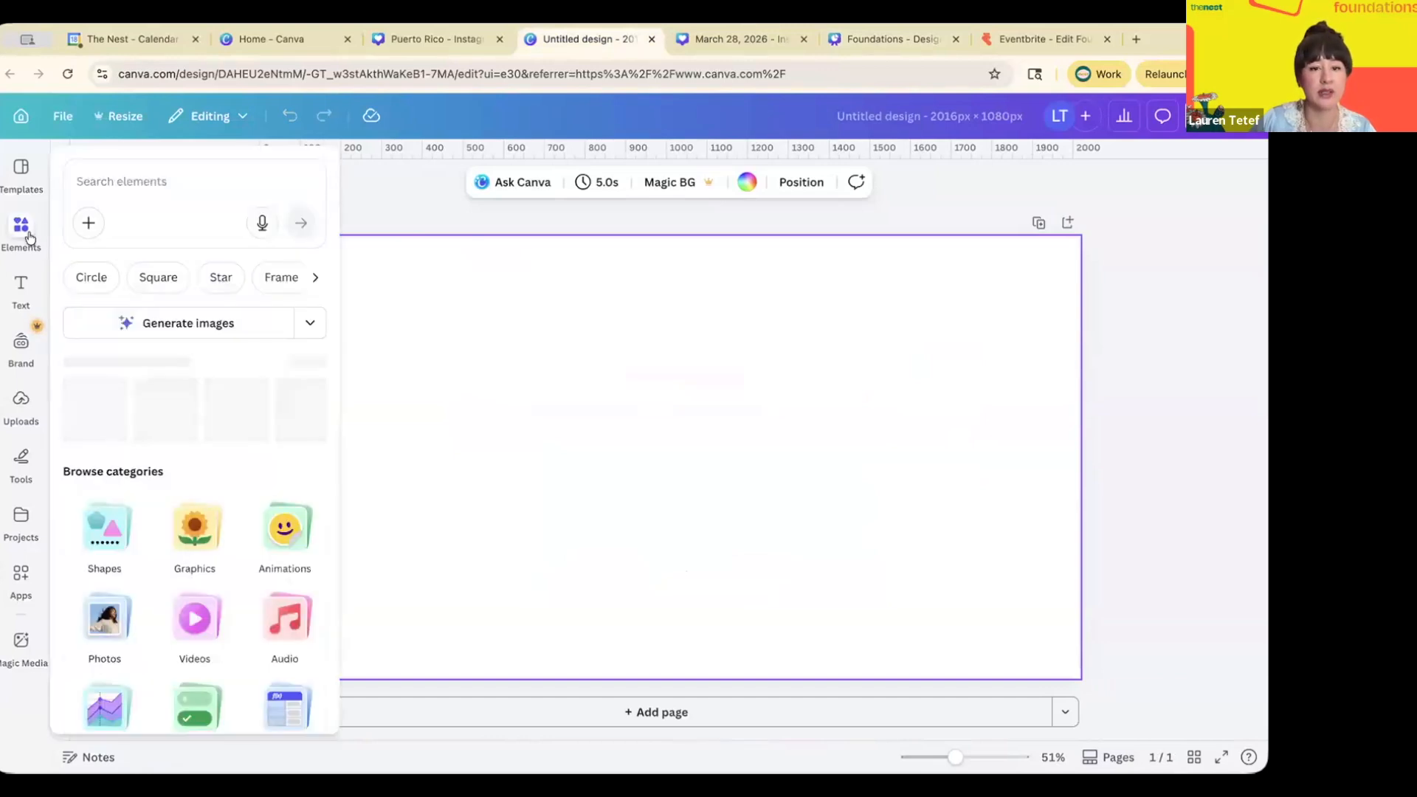
left_click(126, 179)
type("rec")
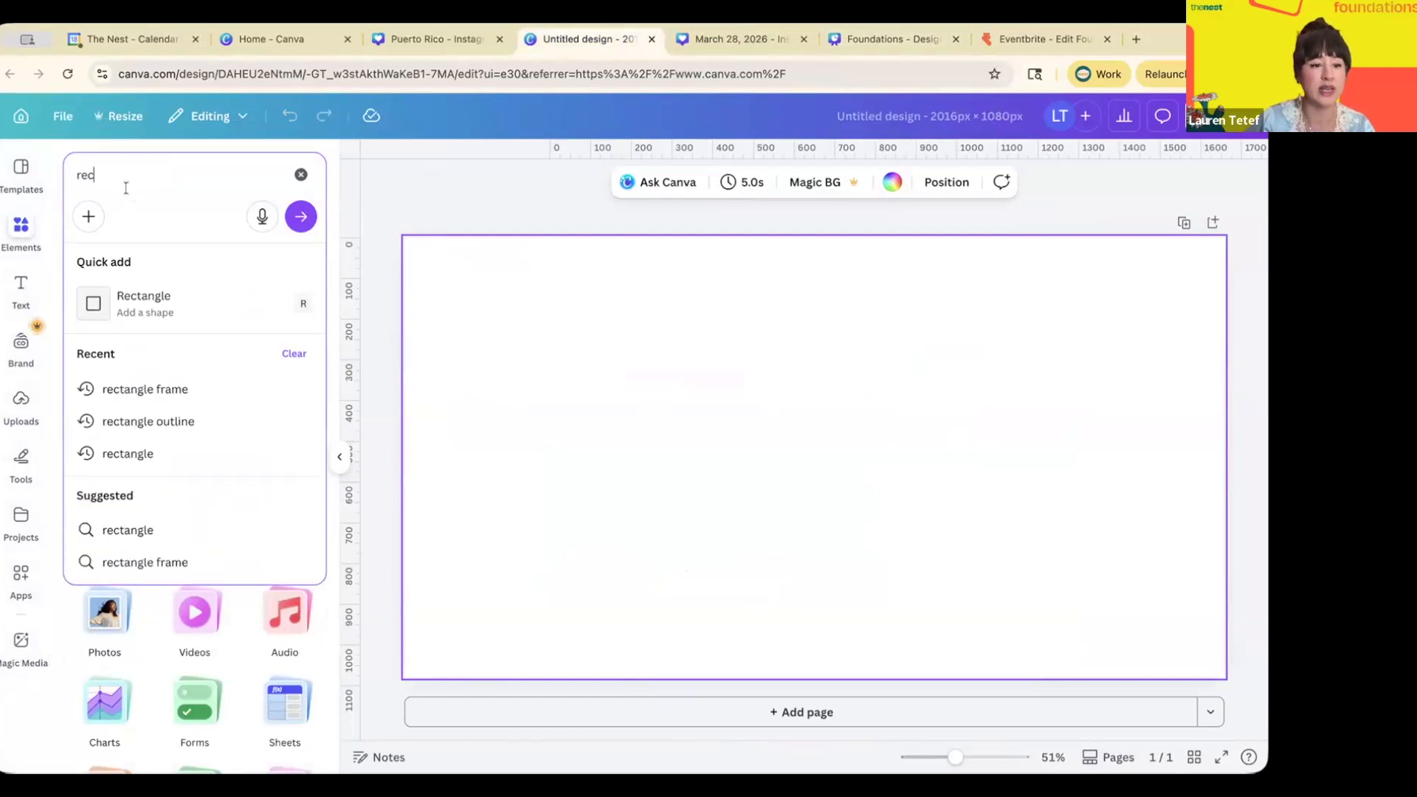
left_click(147, 304)
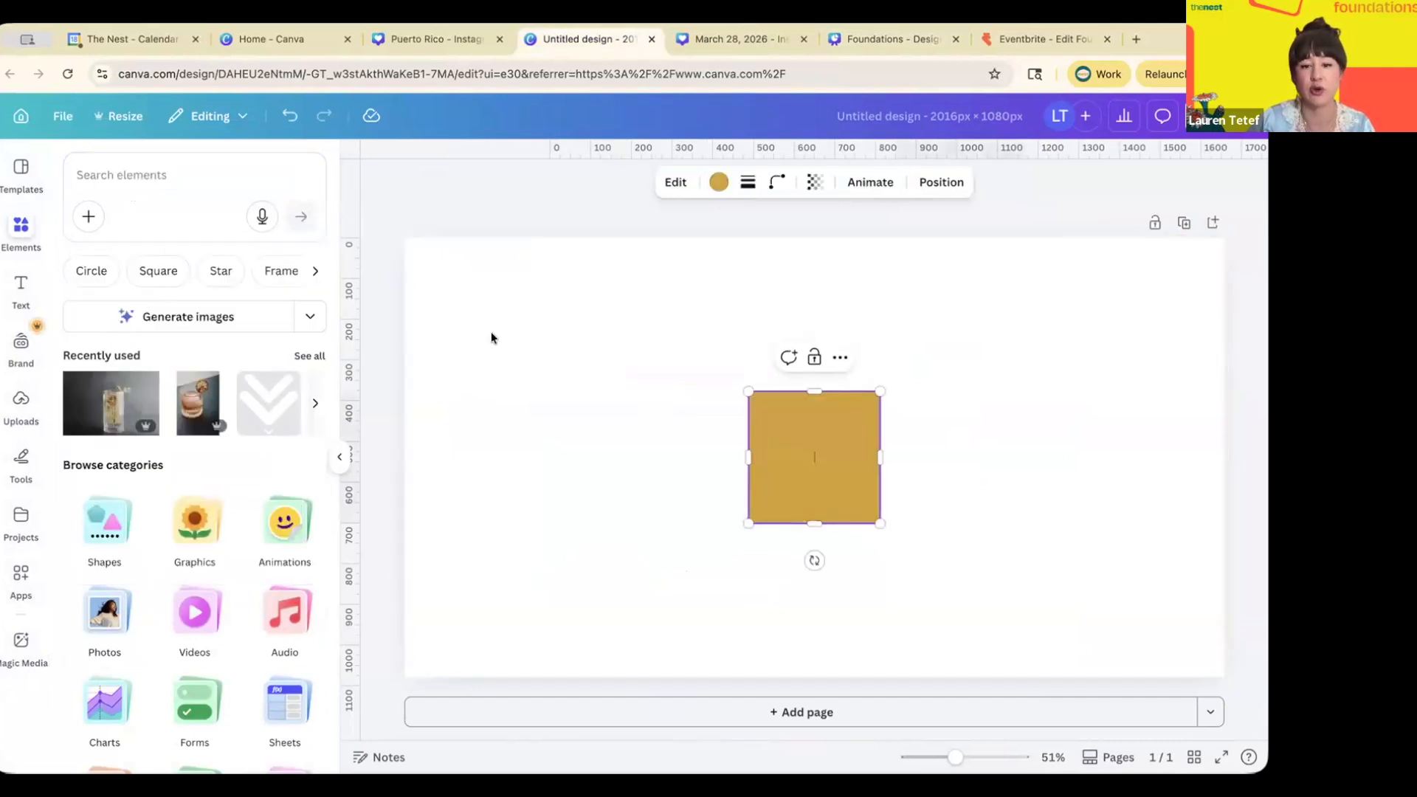
left_click_drag(748, 392, 405, 240)
left_click(719, 182)
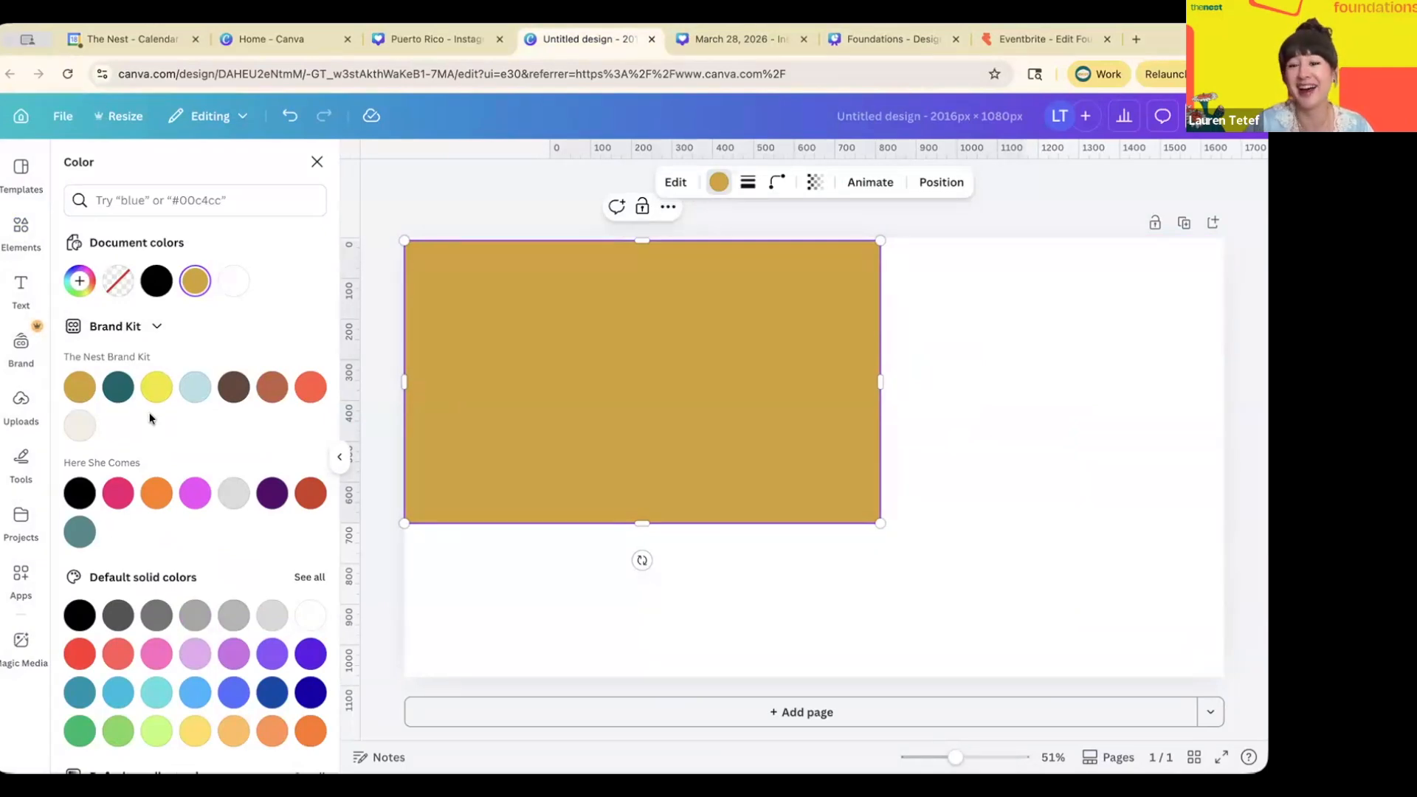
- Place the first gold nest logo from Brand Logos at the page's lower right
left_click(21, 347)
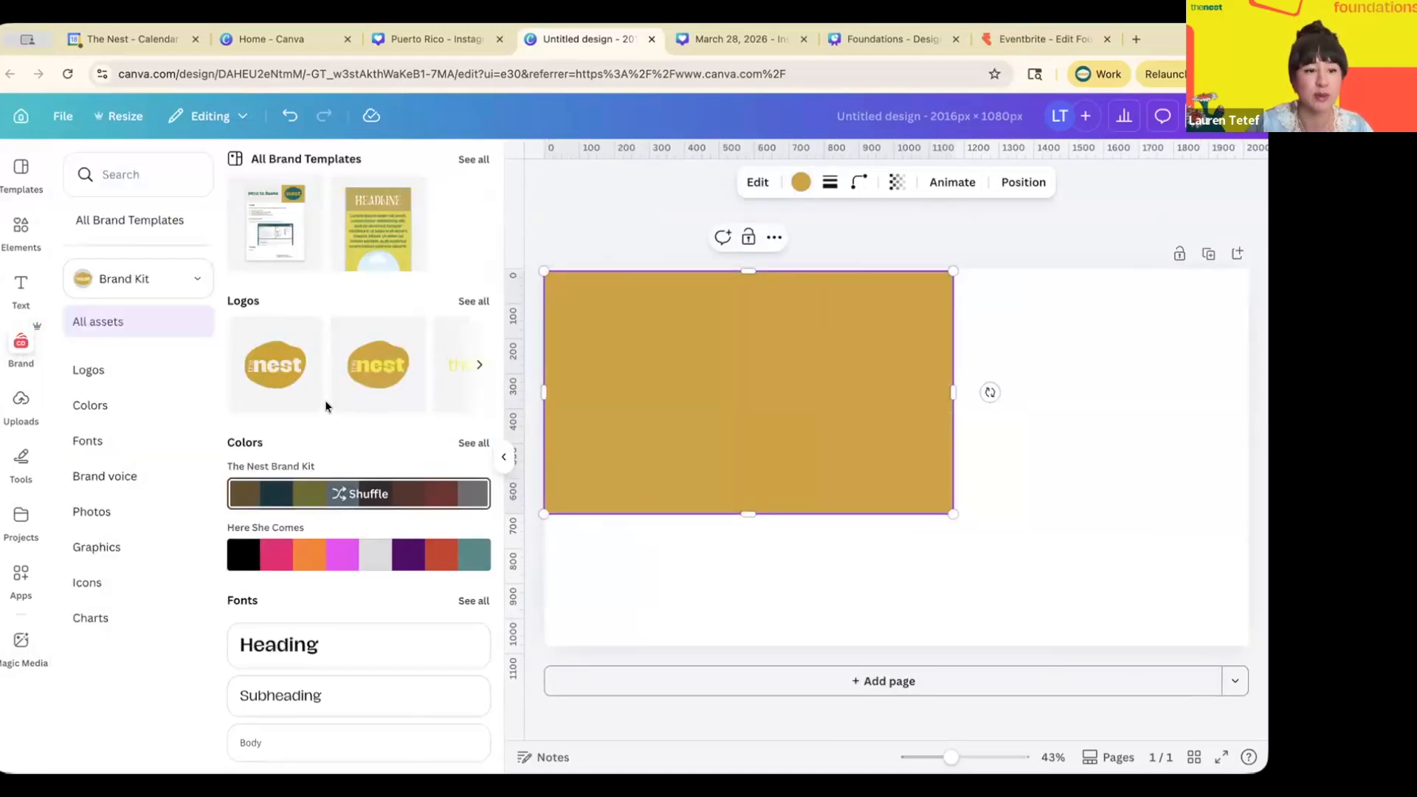
left_click(102, 377)
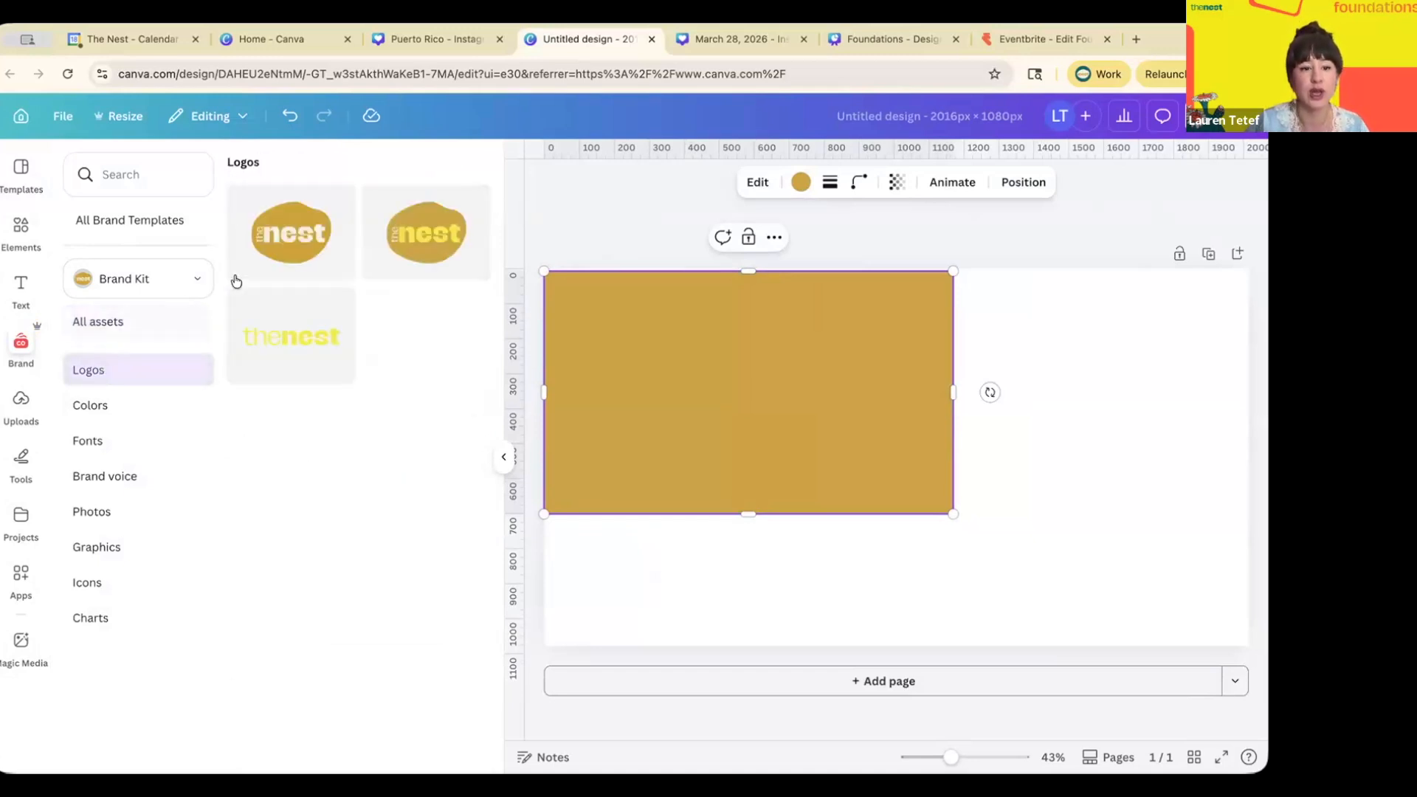
left_click_drag(292, 248, 664, 497)
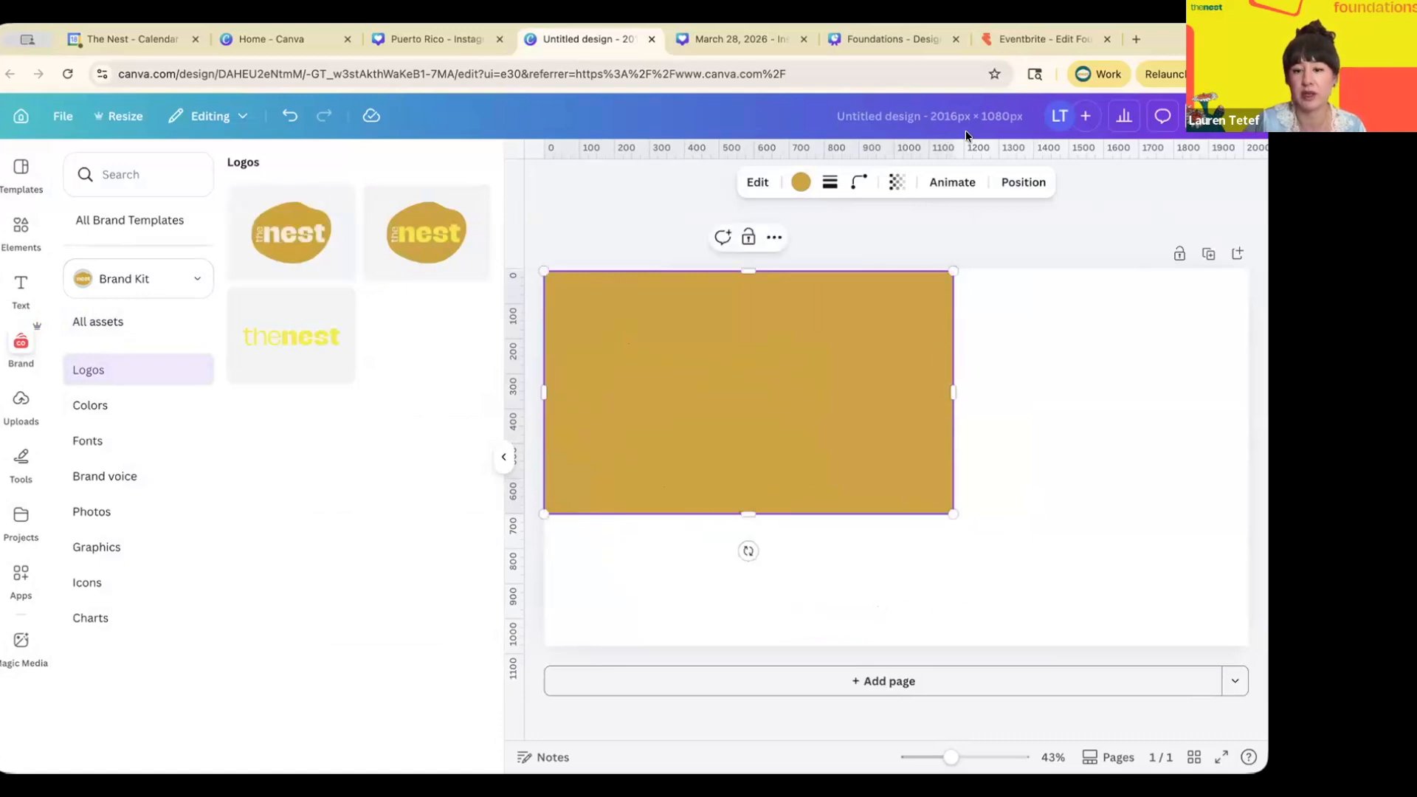
left_click(295, 251)
left_click_drag(949, 421, 1137, 480)
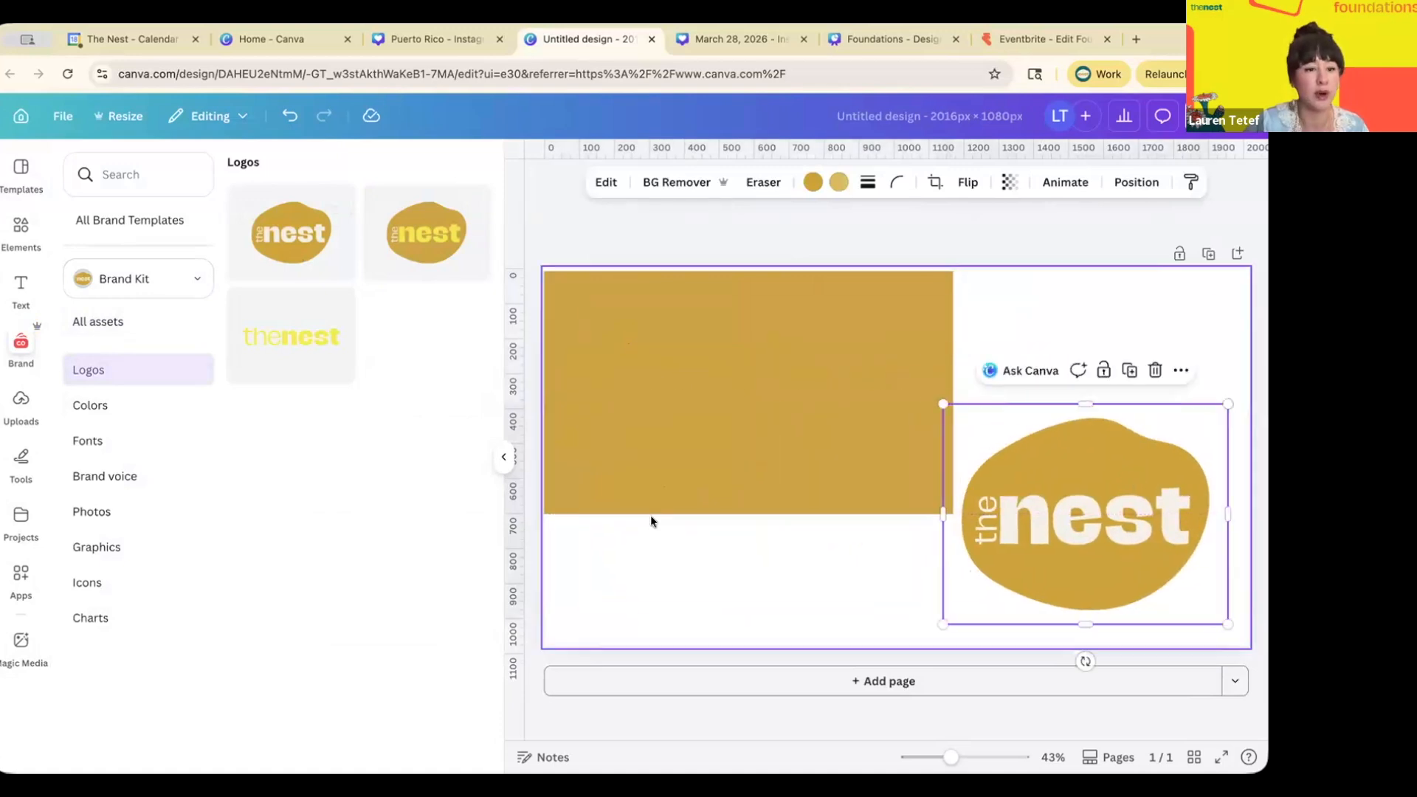
left_click(626, 424)
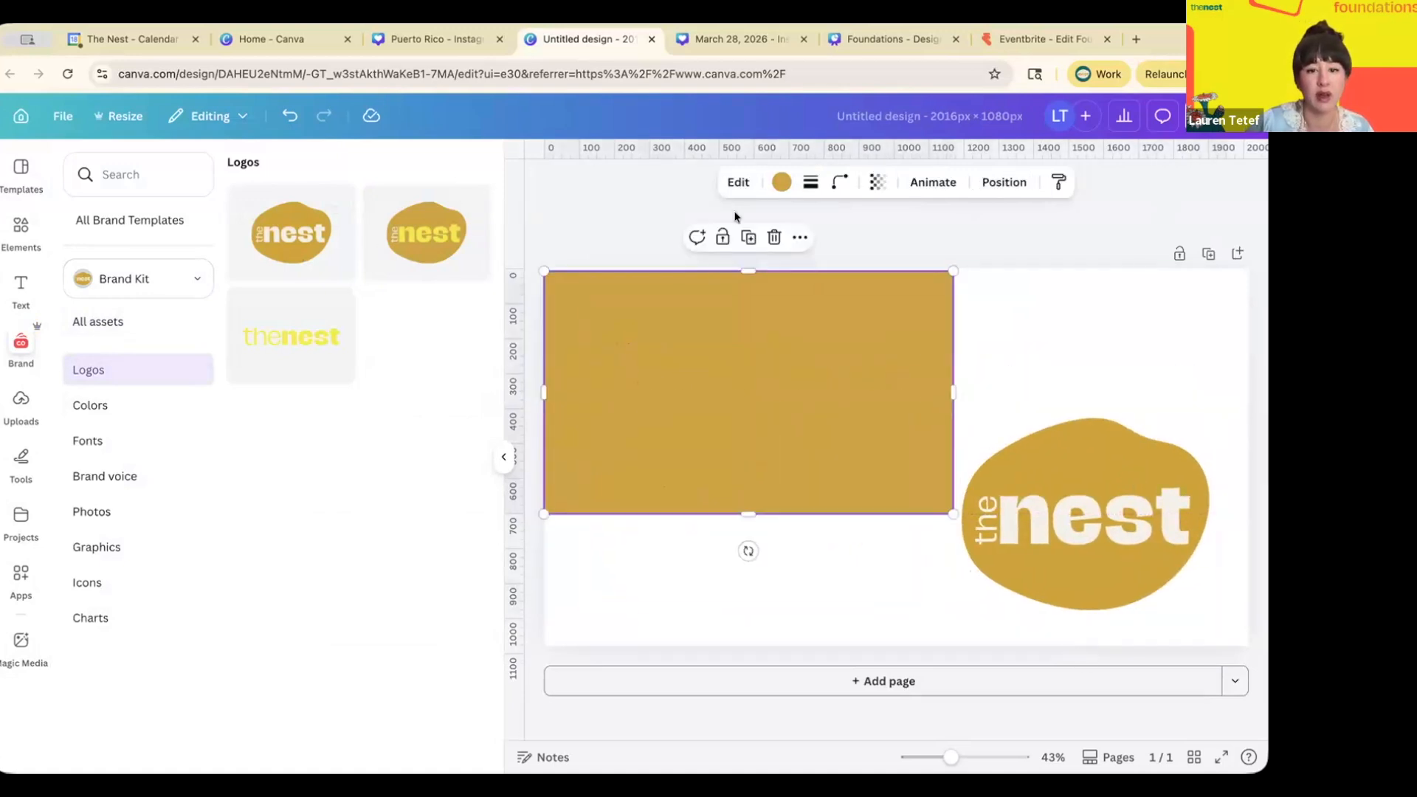
- Recolour the rectangle brand teal and shrink the nest logo to about 288×223 in its top-left corner
left_click(778, 185)
left_click(118, 387)
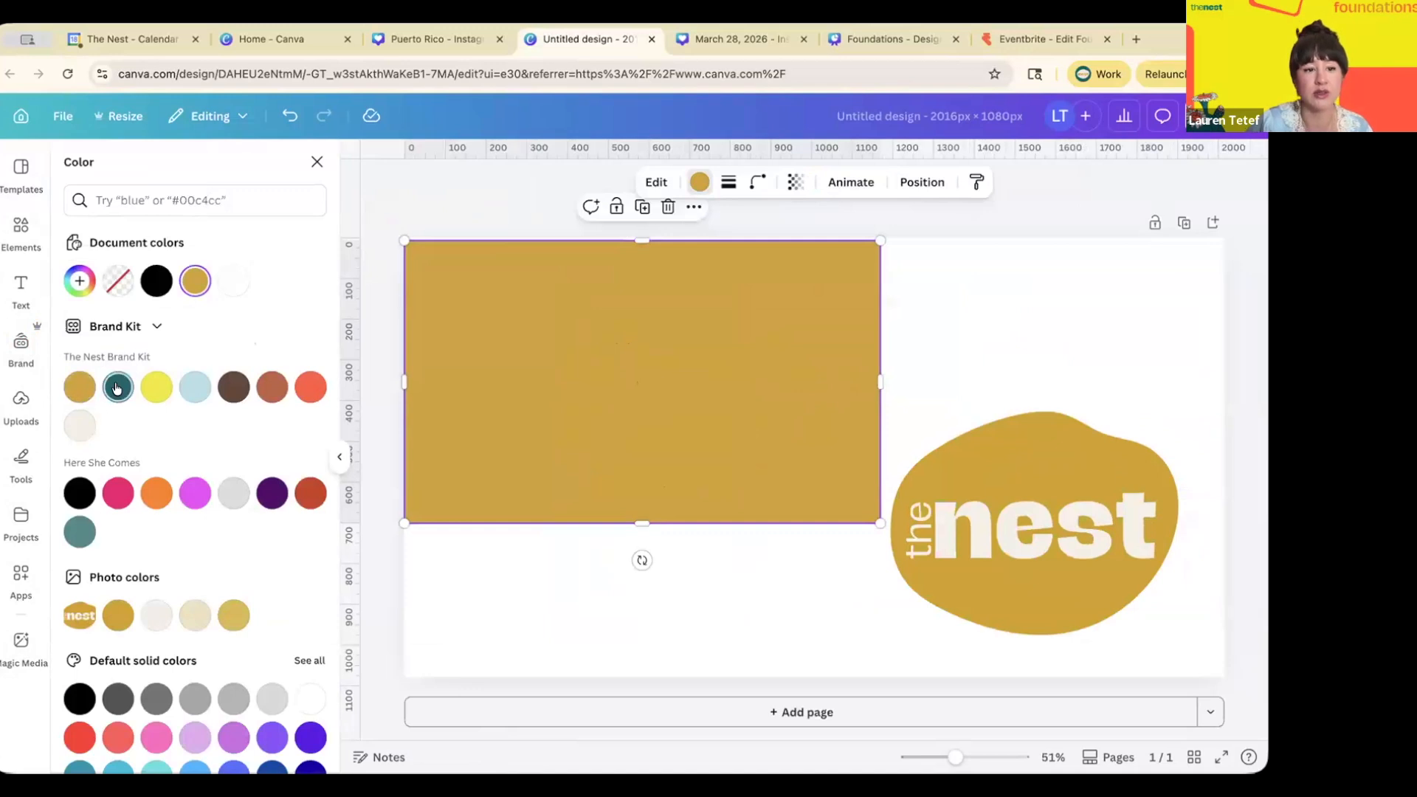
left_click_drag(995, 481, 557, 351)
left_click_drag(761, 510, 538, 349)
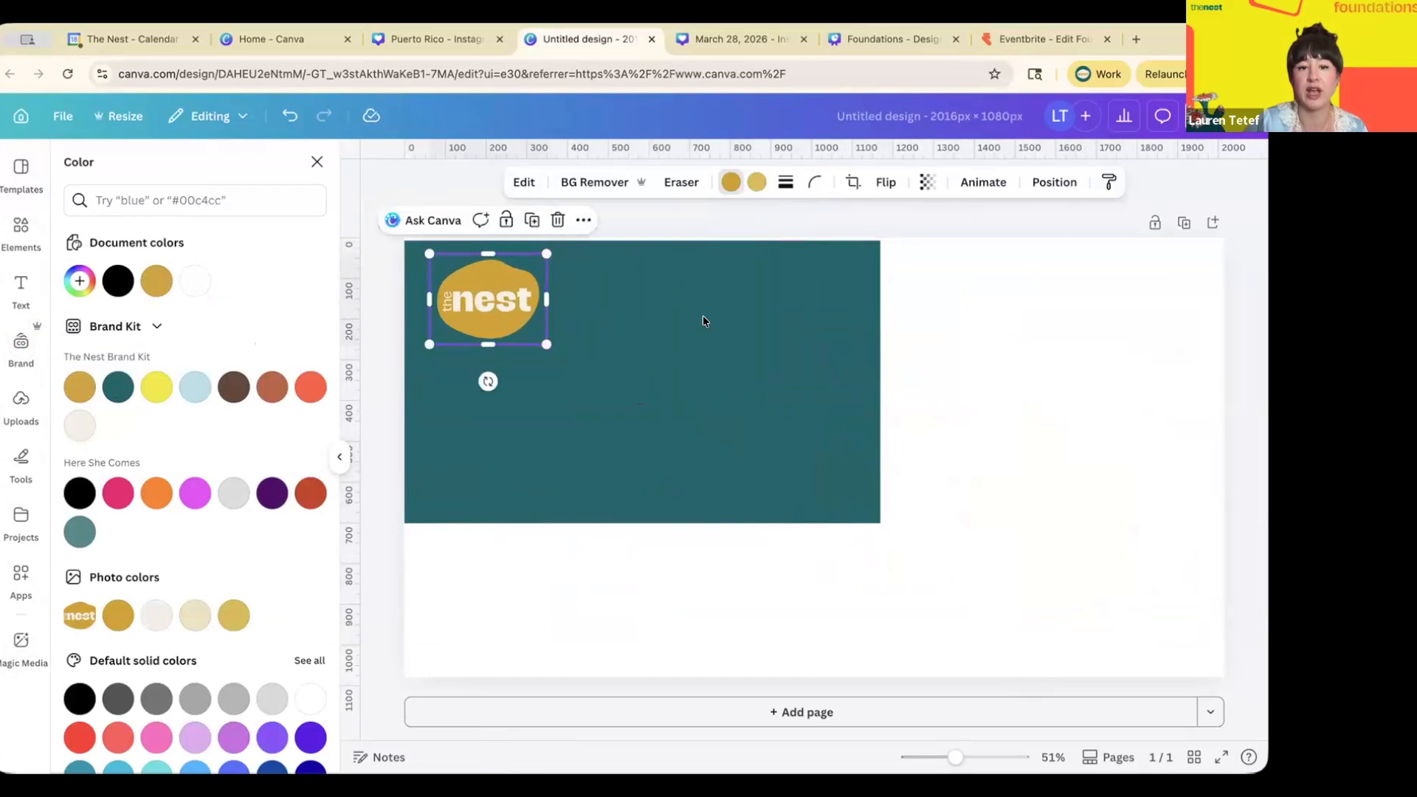
left_click(1078, 359)
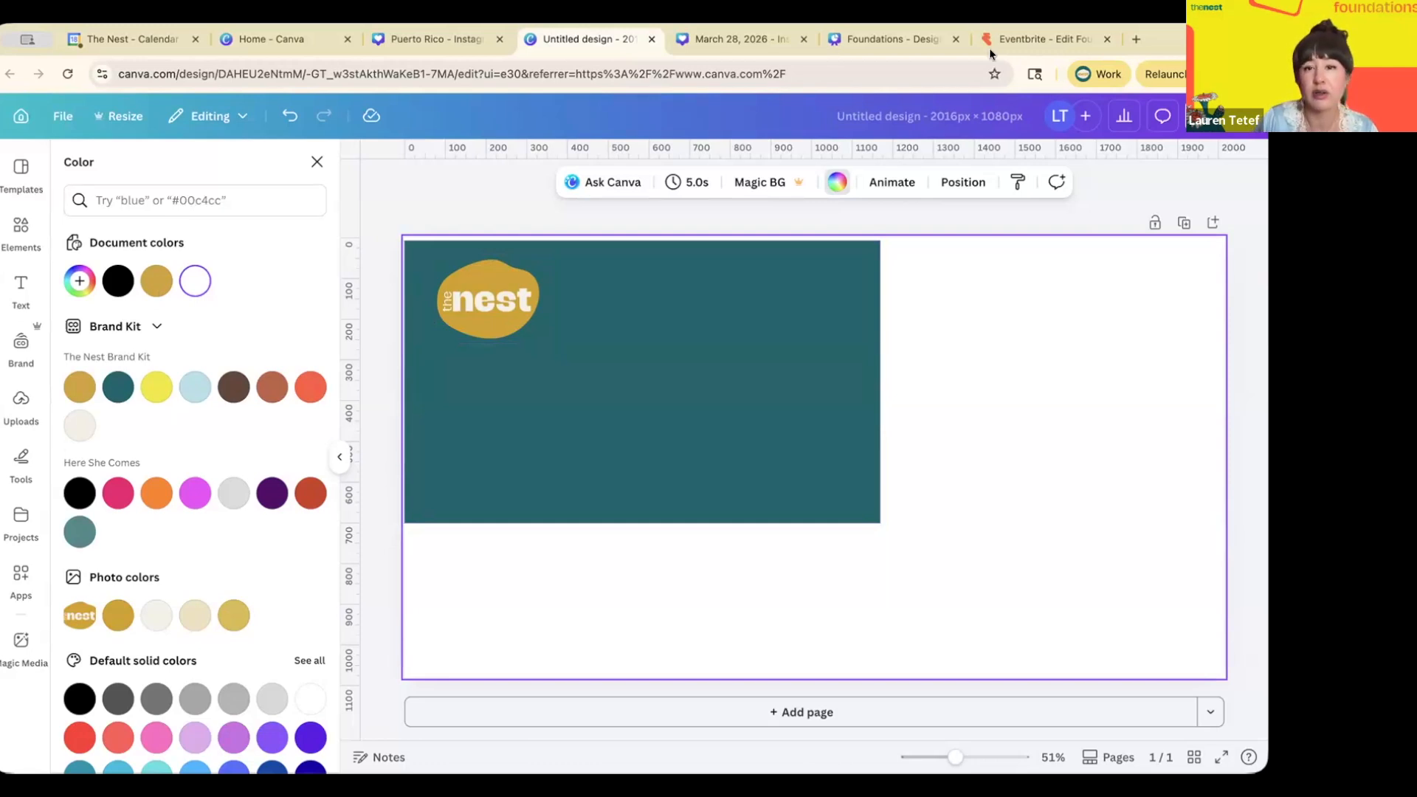
- Present the Foundations deck and advance to the Monaco and Puerto Rico postcard slide
left_click(917, 43)
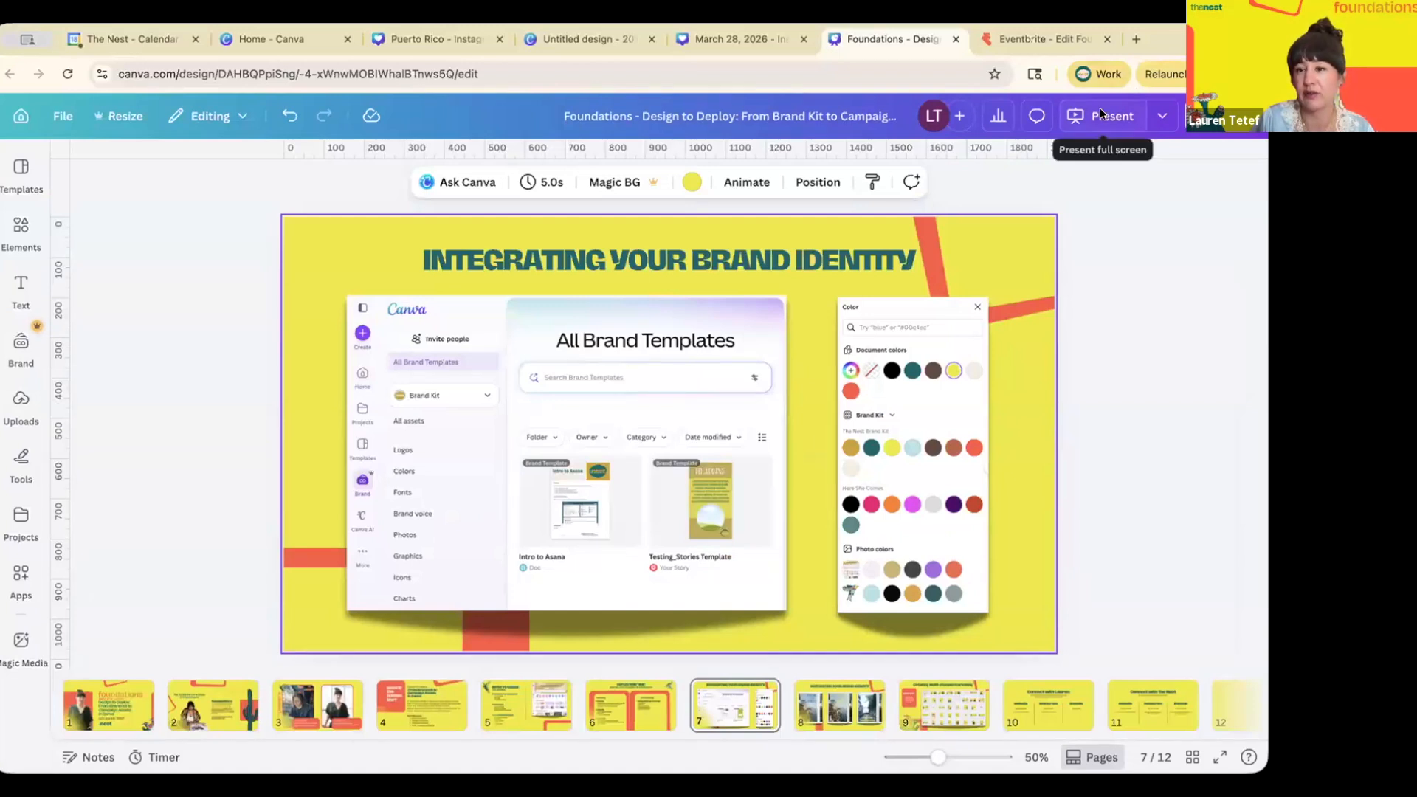
left_click(1123, 113)
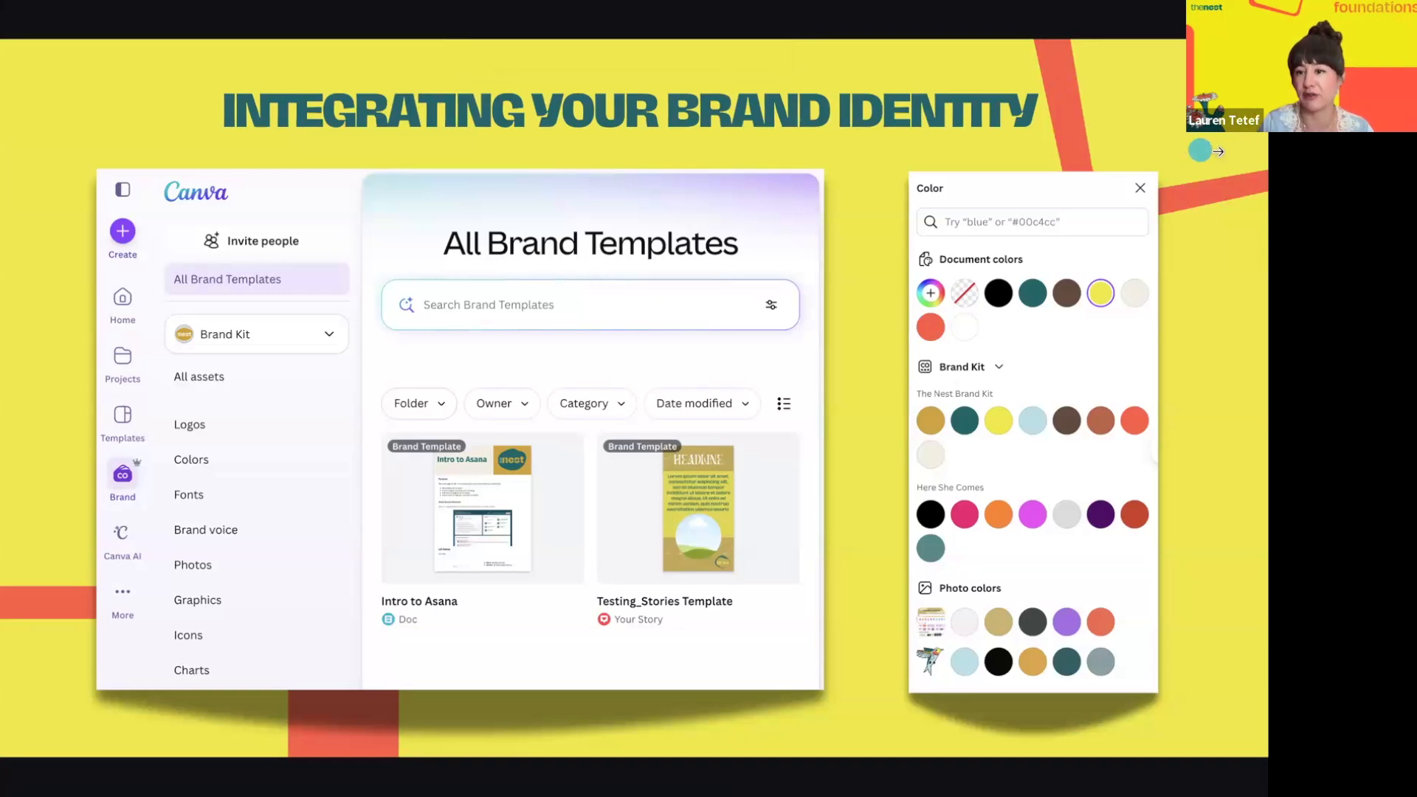
left_click(1218, 152)
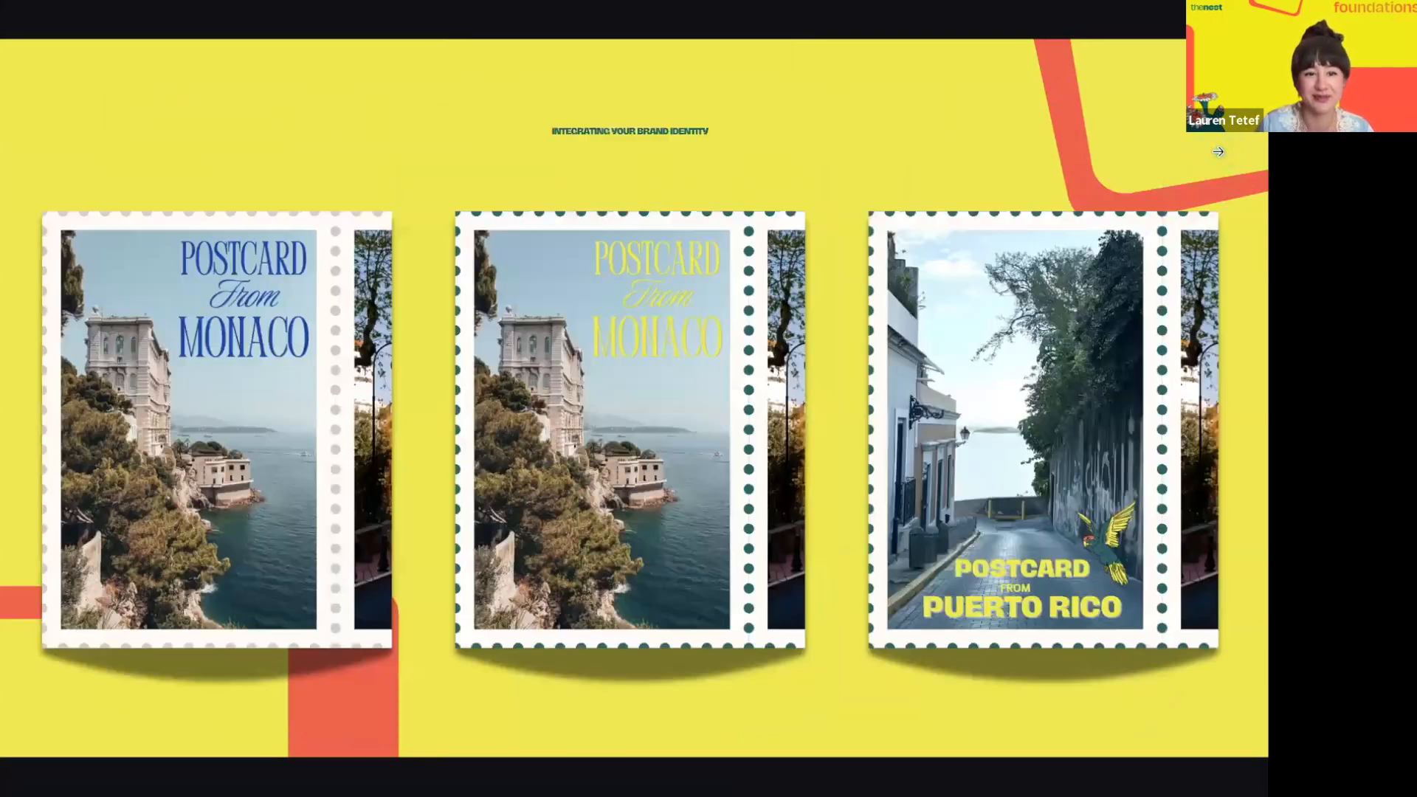